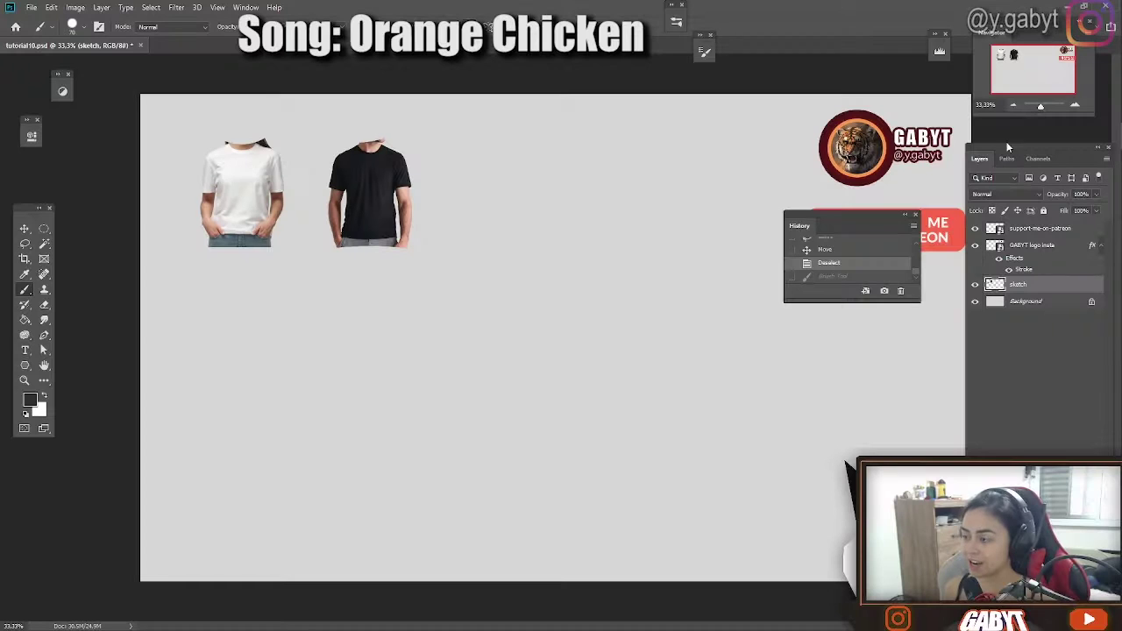
# Step: Examine the white and black T-shirt reference photos up close, undoing any accidental shift of them
pyautogui.click(1075, 106)
pyautogui.click(1075, 105)
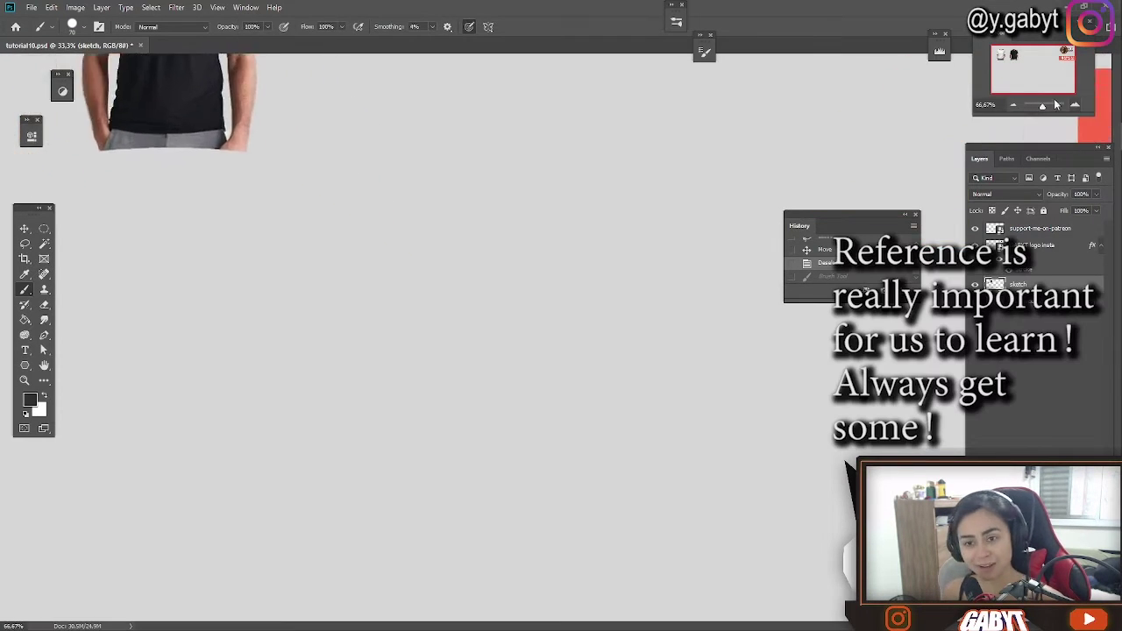
pyautogui.click(1076, 105)
pyautogui.moveTo(303, 214)
pyautogui.mouseDown()
pyautogui.moveTo(631, 290)
pyautogui.moveTo(673, 396)
pyautogui.mouseUp()
pyautogui.moveTo(539, 333); pyautogui.dragTo(534, 311)
pyautogui.moveTo(632, 316)
pyautogui.keyDown('ctrl'); pyautogui.mouseDown()
pyautogui.moveTo(585, 343)
pyautogui.moveTo(584, 235)
pyautogui.moveTo(593, 232)
pyautogui.moveTo(646, 306)
pyautogui.moveTo(541, 271)
pyautogui.moveTo(577, 253)
pyautogui.moveTo(500, 288)
pyautogui.mouseUp(); pyautogui.keyUp('ctrl')
pyautogui.hotkey('ctrl', 'z')
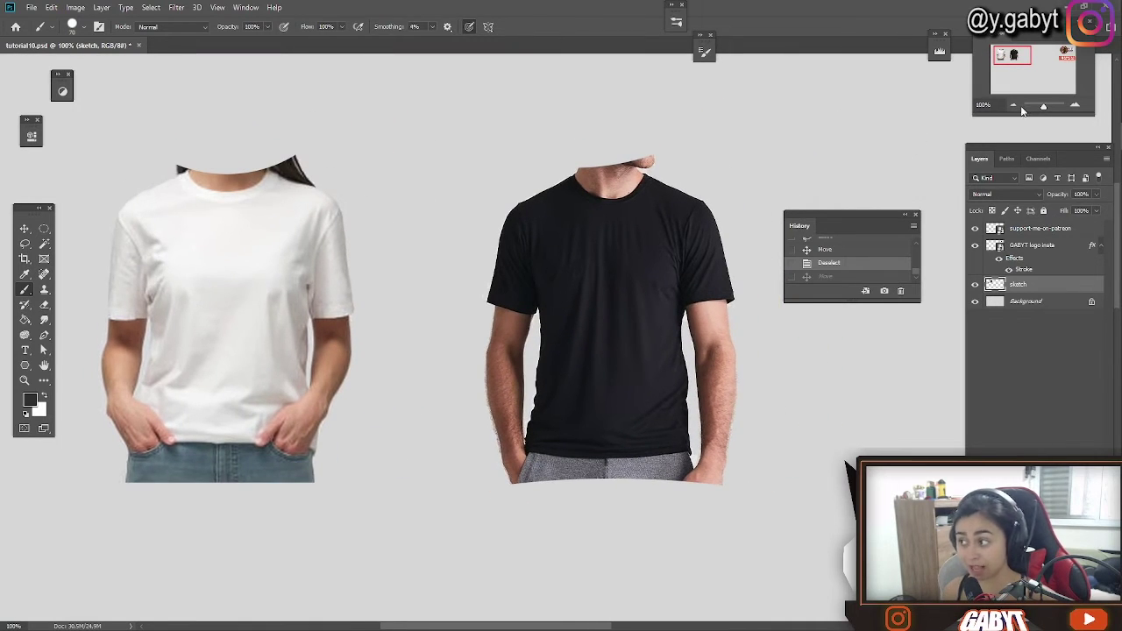
pyautogui.click(1011, 107)
pyautogui.moveTo(707, 341)
pyautogui.mouseDown()
pyautogui.moveTo(602, 303)
pyautogui.moveTo(631, 301)
pyautogui.moveTo(577, 298)
pyautogui.mouseUp()
# Step: Make the sketch layer active and show the canvas full screen with empty space beside the T-shirt photos
pyautogui.click(1023, 303)
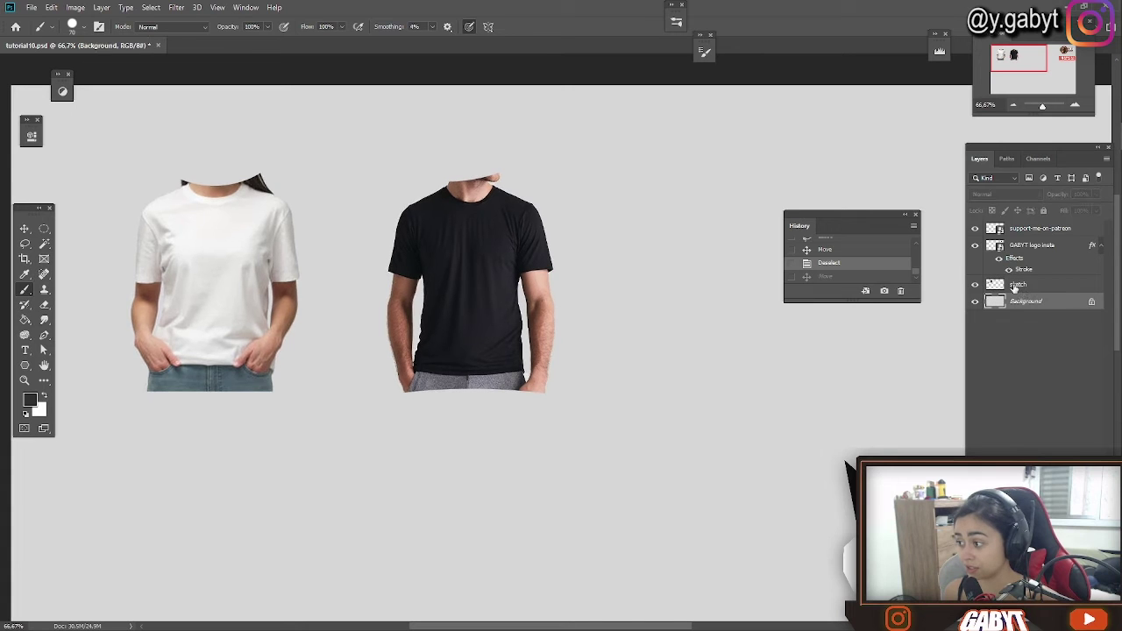
pyautogui.click(1015, 286)
pyautogui.hotkey('alt', 'Tab')
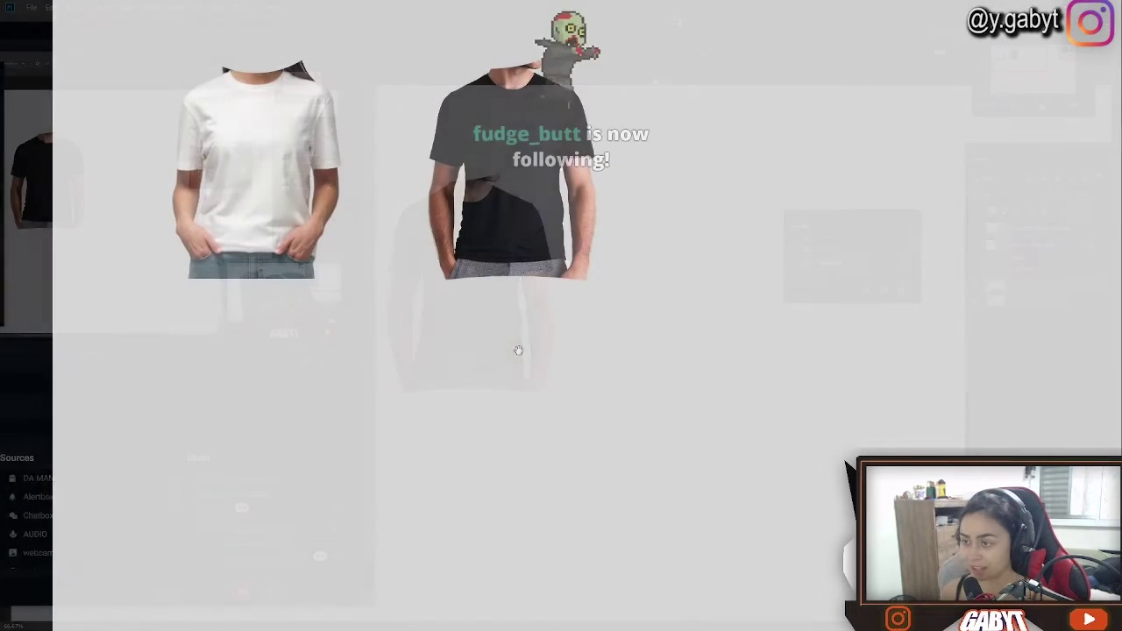
pyautogui.moveTo(661, 303); pyautogui.dragTo(561, 293)
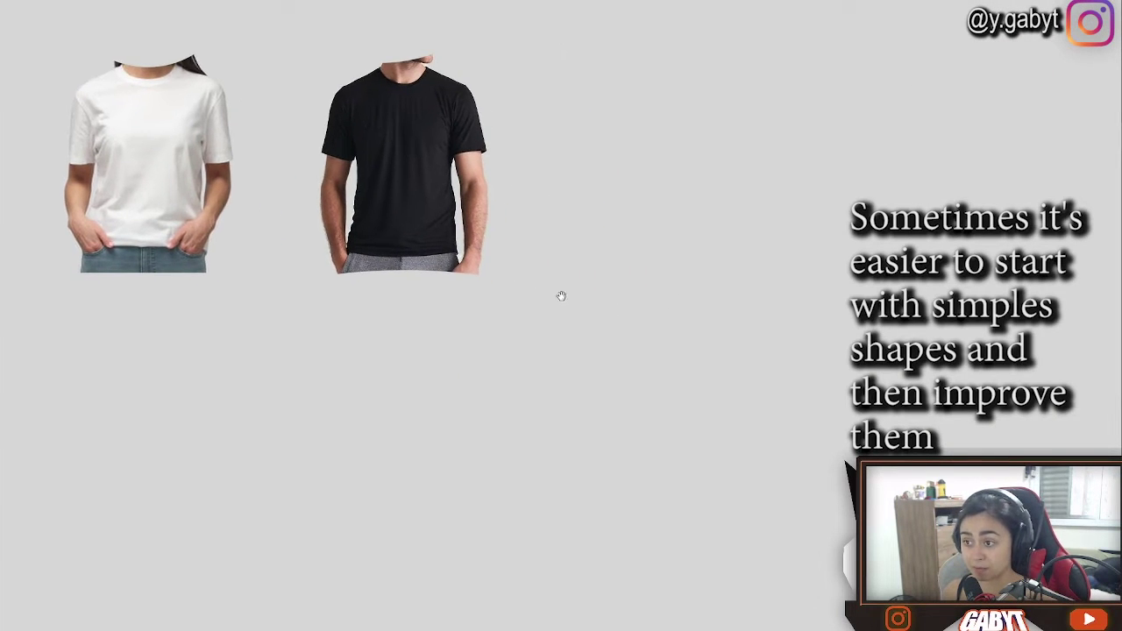
# Step: Draw one slightly arched shoulder line in the empty area beside the black T-shirt photo, redoing it until smooth
pyautogui.moveTo(658, 192)
pyautogui.mouseDown()
pyautogui.moveTo(733, 175)
pyautogui.moveTo(889, 171)
pyautogui.mouseUp()
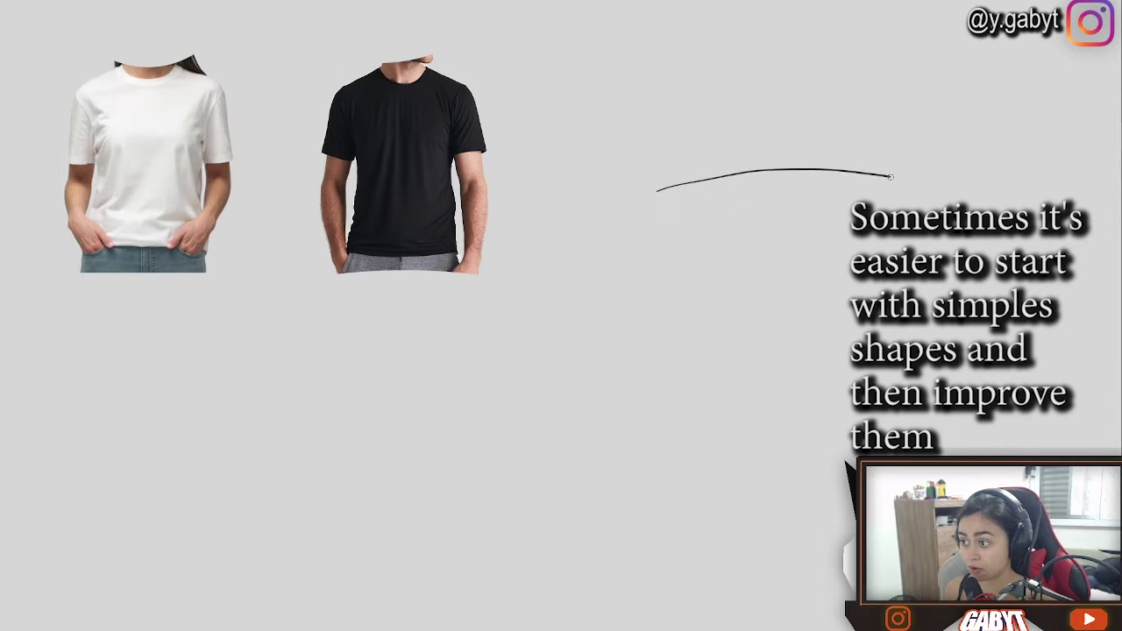
pyautogui.hotkey('ctrl', 'z')
pyautogui.moveTo(668, 184)
pyautogui.mouseDown()
pyautogui.moveTo(794, 173)
pyautogui.moveTo(906, 185)
pyautogui.mouseUp()
pyautogui.hotkey('ctrl', 'z')
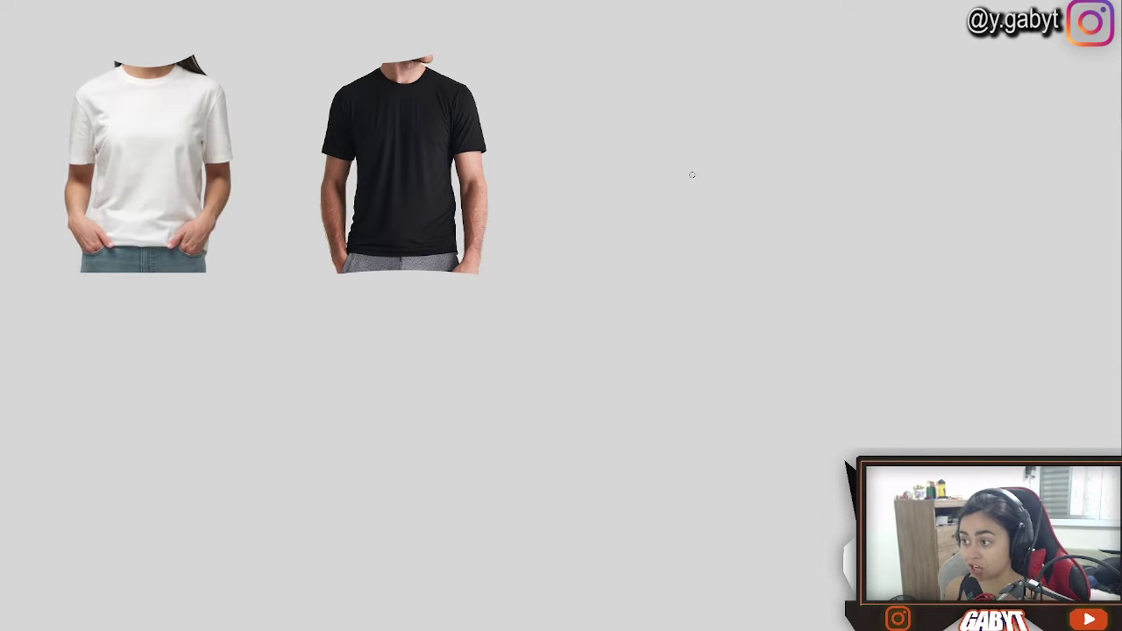
pyautogui.moveTo(669, 183); pyautogui.dragTo(896, 167)
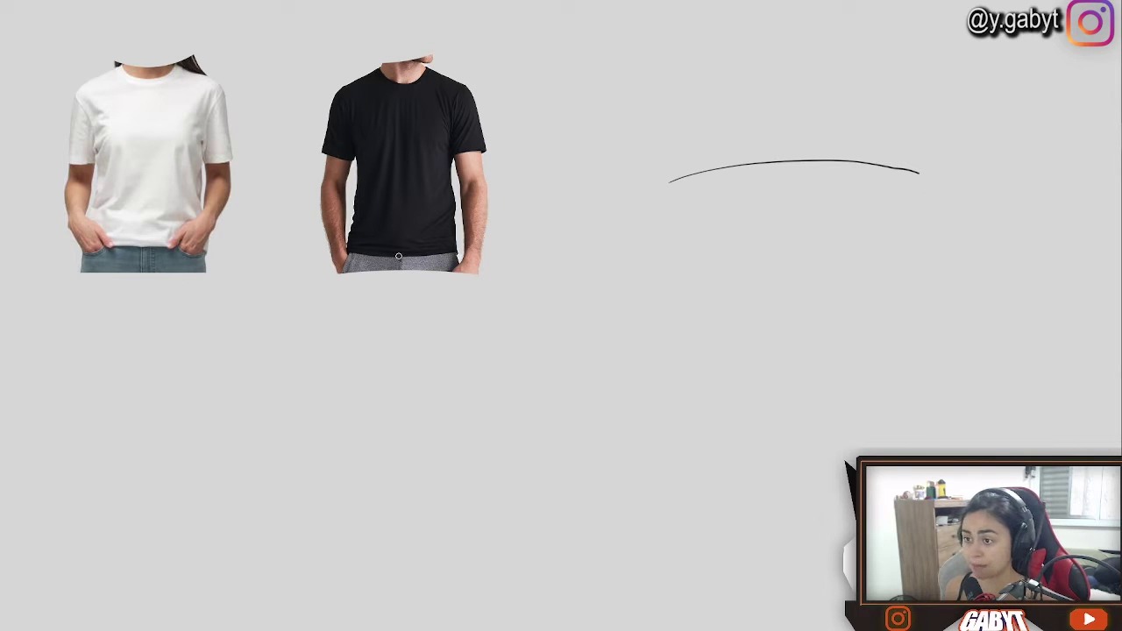
# Step: Draw the torso under the shoulder line with inward-tapering upper sides, straight lower sides and a nearly flat hem
pyautogui.moveTo(447, 68); pyautogui.dragTo(451, 299)
pyautogui.hotkey('ctrl', 'z')
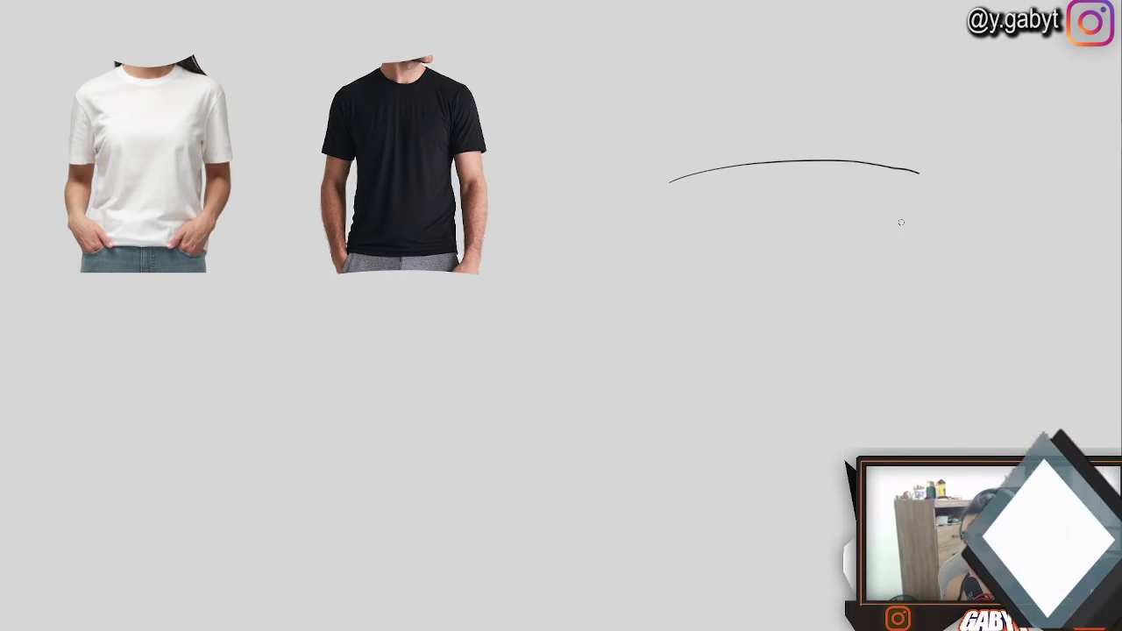
pyautogui.moveTo(938, 177); pyautogui.dragTo(902, 371)
pyautogui.hotkey('ctrl', 'z')
pyautogui.moveTo(667, 182); pyautogui.dragTo(698, 380)
pyautogui.moveTo(918, 328); pyautogui.dragTo(918, 458)
pyautogui.moveTo(679, 320); pyautogui.dragTo(683, 506)
pyautogui.moveTo(685, 508); pyautogui.dragTo(854, 520)
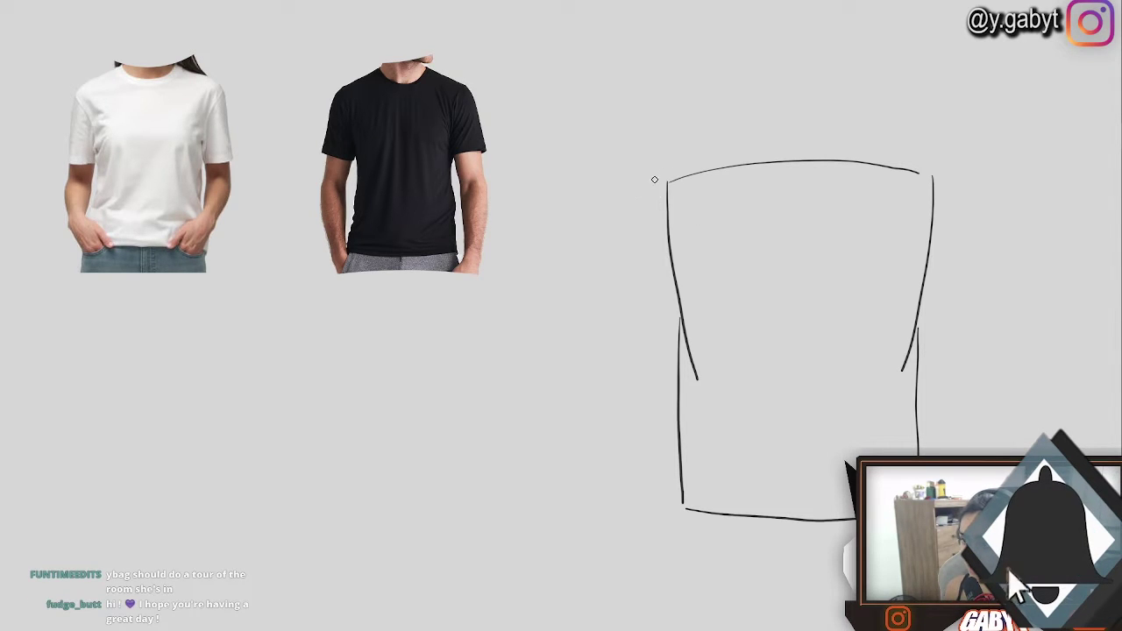
# Step: Draw a rounded short sleeve with a curved cuff on each side of the torso and close the hem's left corner
pyautogui.moveTo(673, 177)
pyautogui.mouseDown()
pyautogui.moveTo(637, 194)
pyautogui.moveTo(607, 255)
pyautogui.mouseUp()
pyautogui.hotkey('ctrl', 'z')
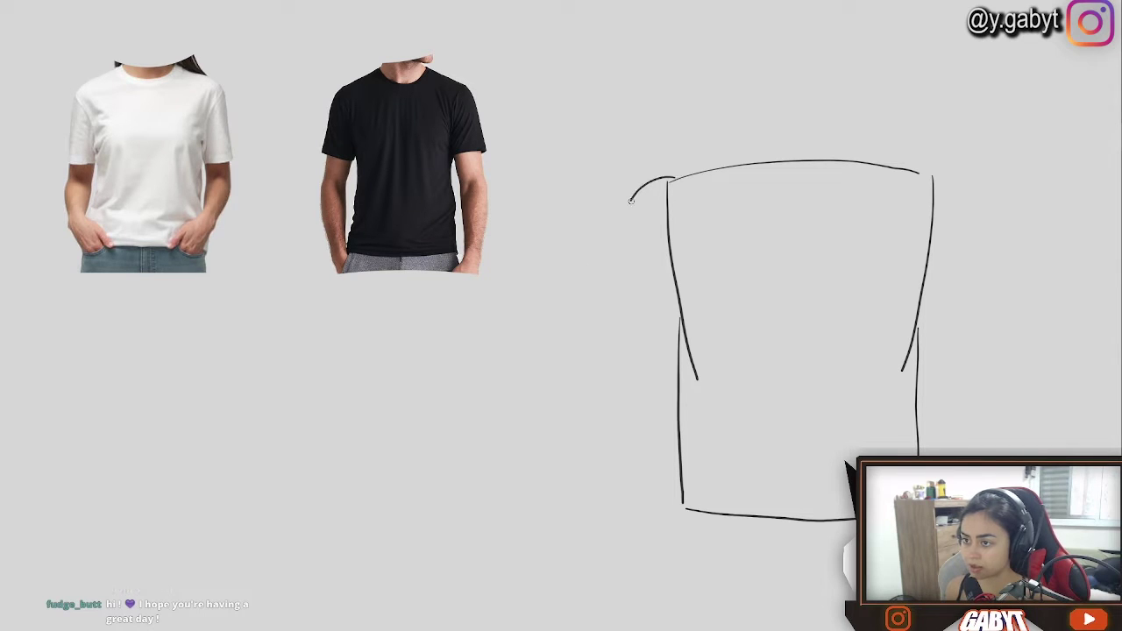
pyautogui.moveTo(672, 178); pyautogui.dragTo(670, 312)
pyautogui.moveTo(934, 174)
pyautogui.mouseDown()
pyautogui.moveTo(984, 203)
pyautogui.moveTo(999, 293)
pyautogui.mouseUp()
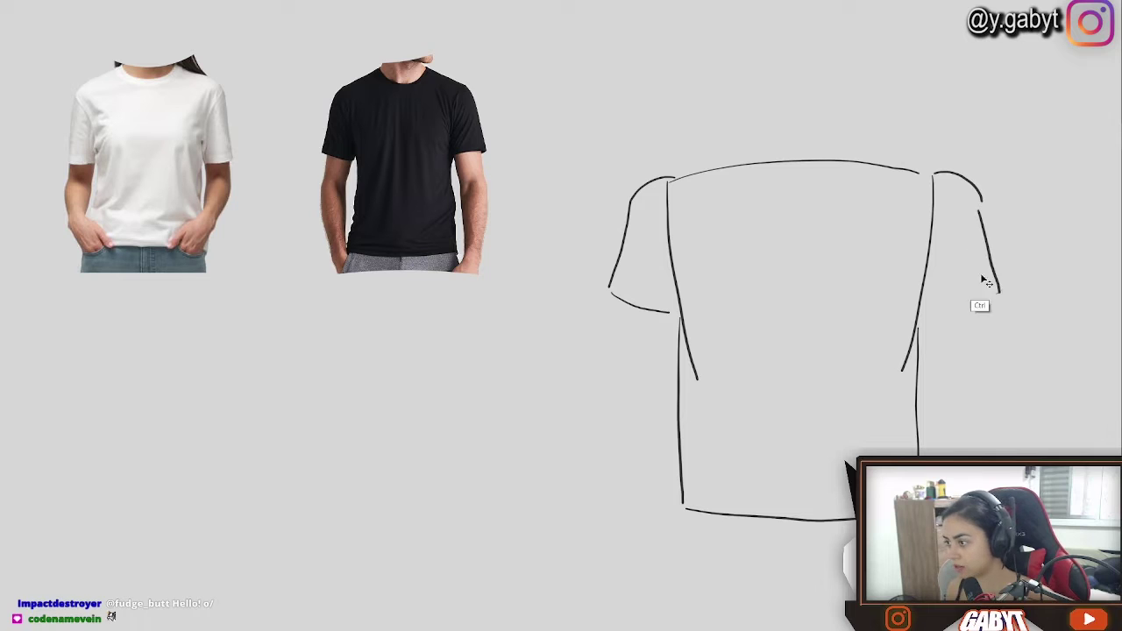
pyautogui.hotkey('ctrl', 'z')
pyautogui.moveTo(979, 219); pyautogui.dragTo(923, 317)
pyautogui.press('j')
pyautogui.moveTo(983, 186); pyautogui.dragTo(976, 189)
pyautogui.press('p')
pyautogui.moveTo(682, 501); pyautogui.dragTo(696, 512)
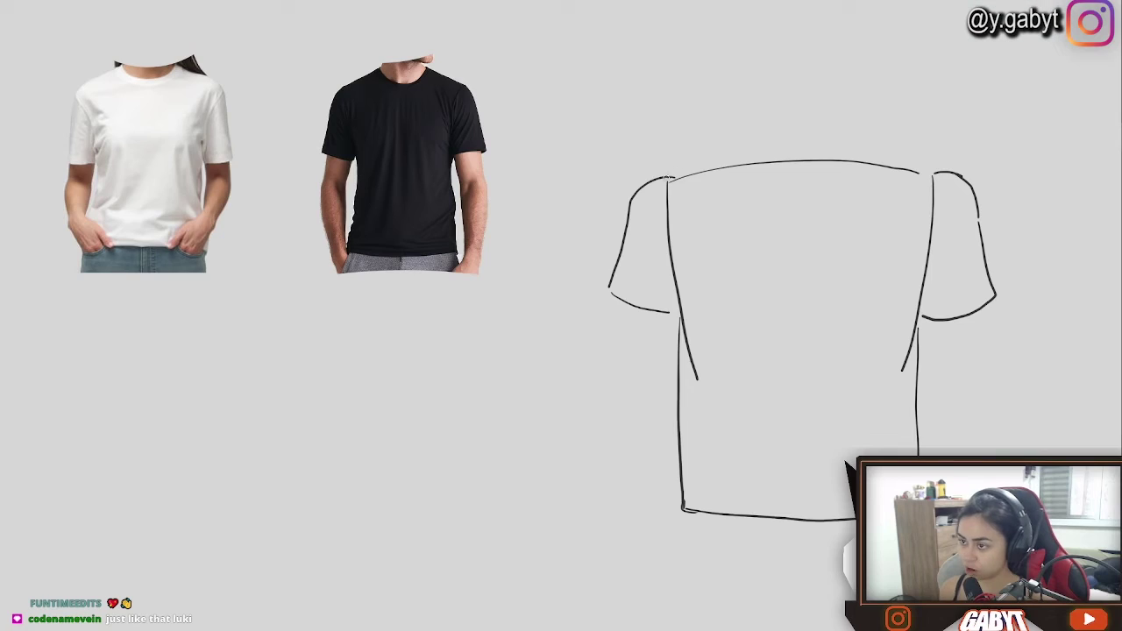
# Step: Draw sloping shoulder lines from both sleeves up to the neck and connect them with a curved neckline
pyautogui.moveTo(667, 175); pyautogui.dragTo(746, 144)
pyautogui.moveTo(950, 171); pyautogui.dragTo(851, 138)
pyautogui.moveTo(752, 140)
pyautogui.mouseDown()
pyautogui.moveTo(851, 137)
pyautogui.moveTo(802, 185)
pyautogui.moveTo(849, 143)
pyautogui.mouseUp()
# Step: Redo the neckline curve and erase the old arched shoulder line and the surplus tops of the armhole lines
pyautogui.hotkey('ctrl', 'z')
pyautogui.press('e')
pyautogui.press('b')
pyautogui.hotkey('ctrl', 'z')
pyautogui.press('e')
pyautogui.rightClick(799, 110)
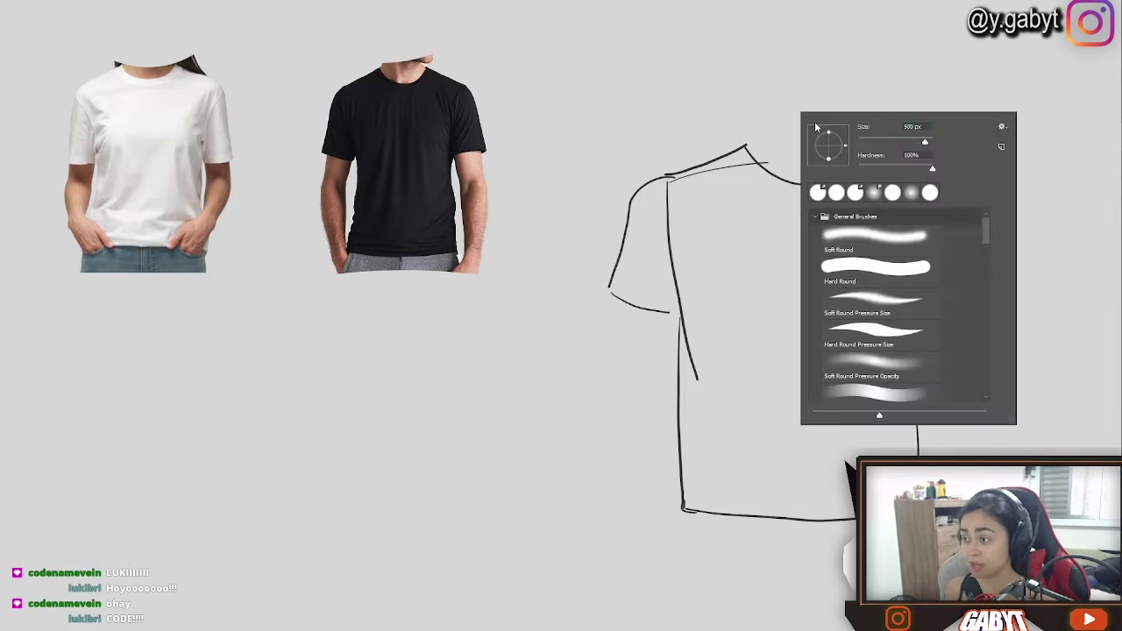
pyautogui.click(845, 156)
pyautogui.press('b')
pyautogui.moveTo(744, 146); pyautogui.dragTo(847, 145)
pyautogui.hotkey('ctrl', 'z')
pyautogui.press('e')
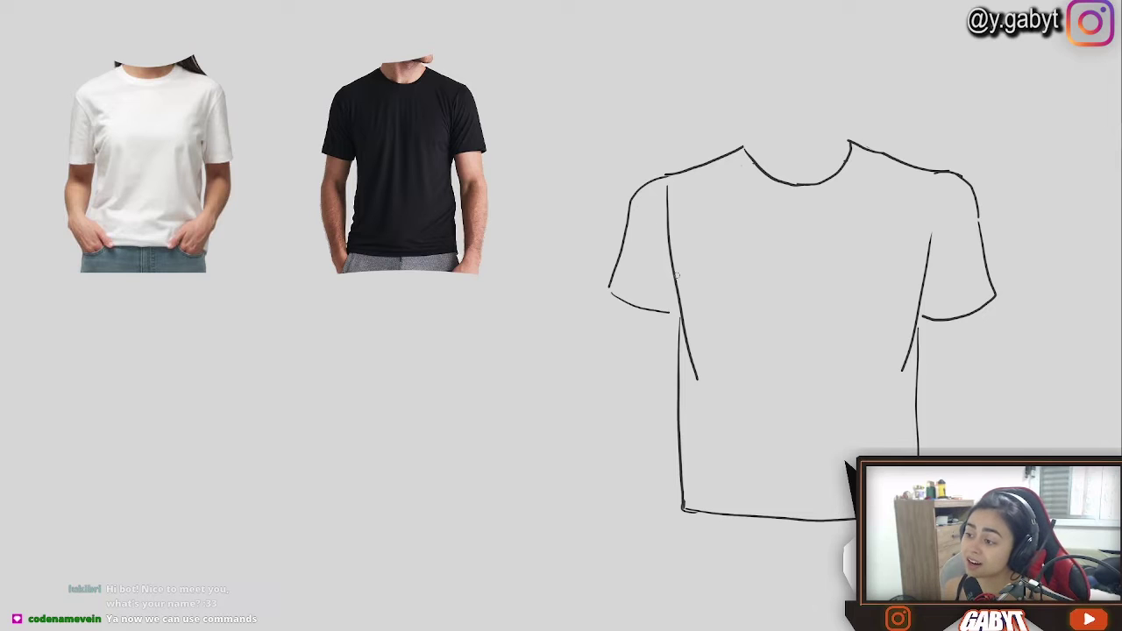
# Step: Draw thin pointed folds fanning out from both armpits into the sleeves and the chest
pyautogui.moveTo(675, 270); pyautogui.dragTo(681, 215)
pyautogui.hotkey('ctrl', 'z')
pyautogui.moveTo(672, 261)
pyautogui.mouseDown()
pyautogui.moveTo(654, 213)
pyautogui.moveTo(672, 280)
pyautogui.mouseUp()
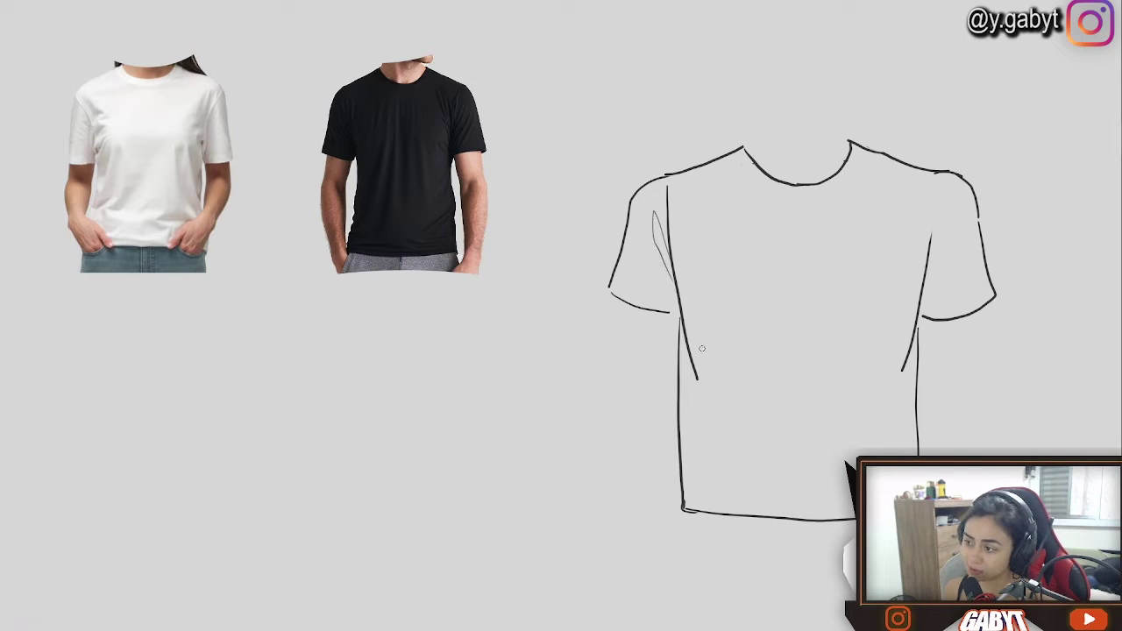
pyautogui.hotkey('ctrl', 'z')
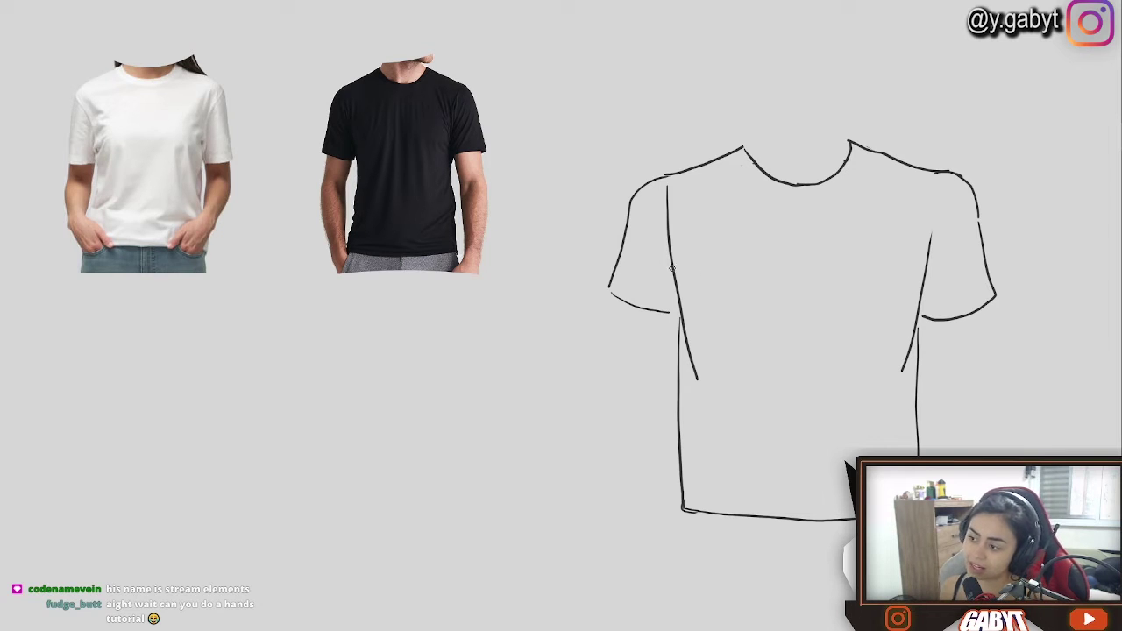
pyautogui.hotkey('ctrl', 'z')
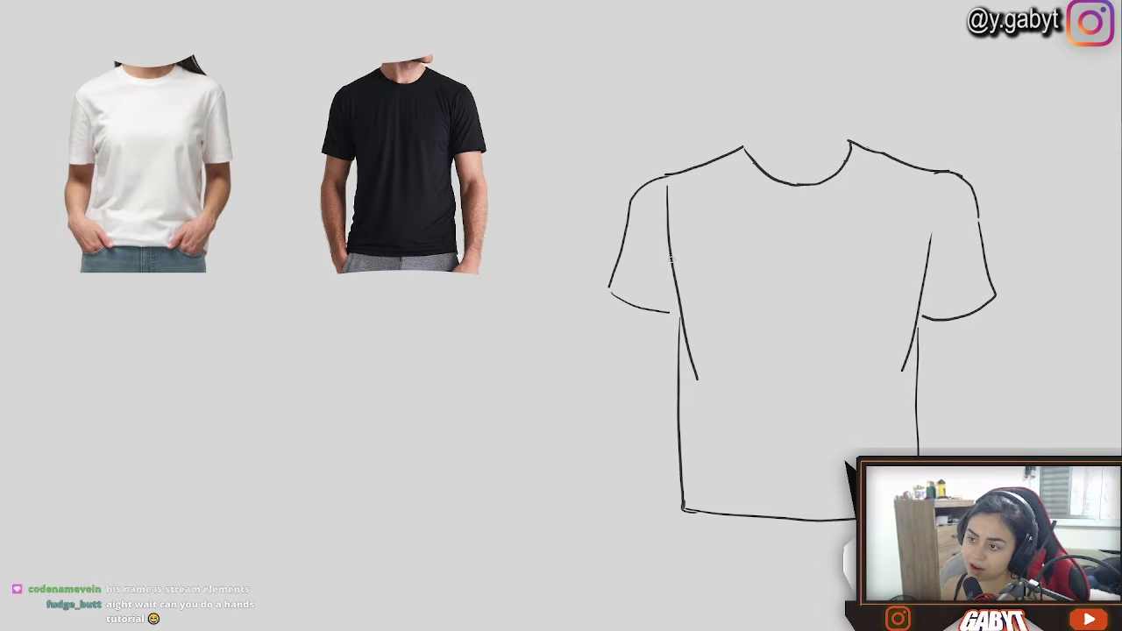
pyautogui.moveTo(672, 266)
pyautogui.mouseDown()
pyautogui.moveTo(655, 201)
pyautogui.moveTo(670, 265)
pyautogui.moveTo(643, 224)
pyautogui.moveTo(645, 241)
pyautogui.moveTo(676, 268)
pyautogui.mouseUp()
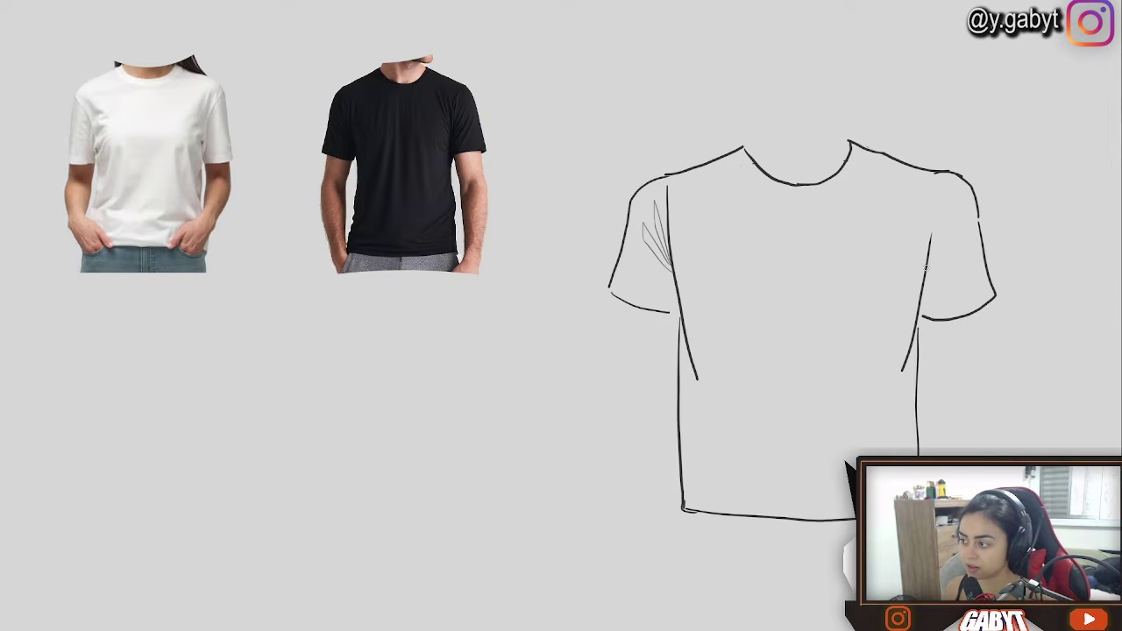
pyautogui.moveTo(934, 275); pyautogui.dragTo(931, 261)
pyautogui.hotkey('ctrl', 'z')
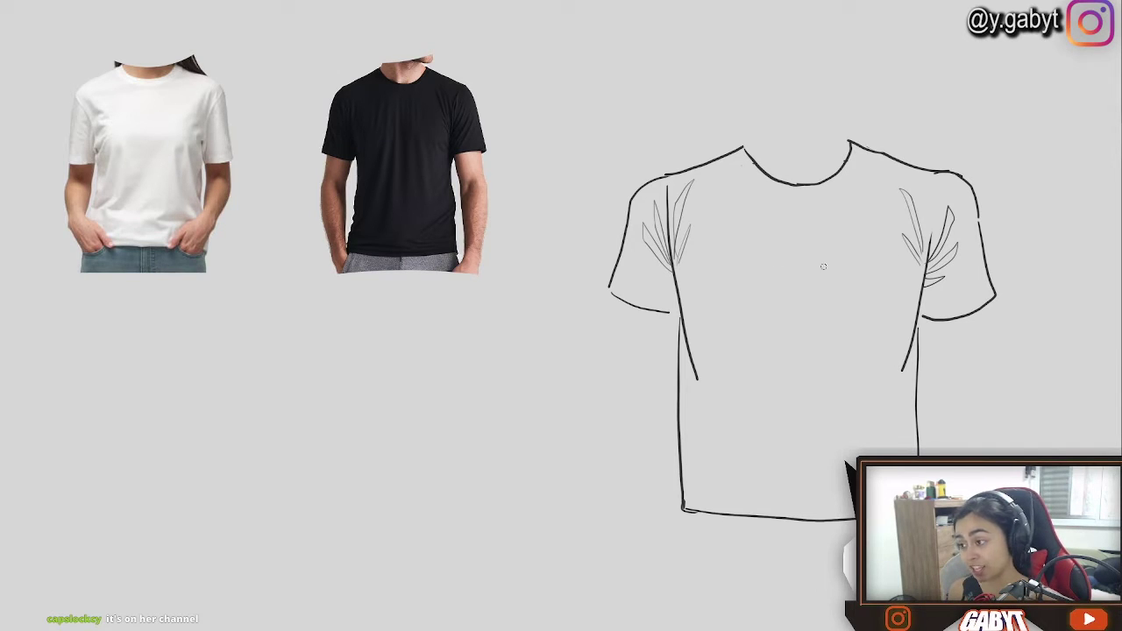
# Step: Draw three thin diagonal creases across the chest and a few short creases near both sides below it
pyautogui.moveTo(765, 265); pyautogui.dragTo(816, 256)
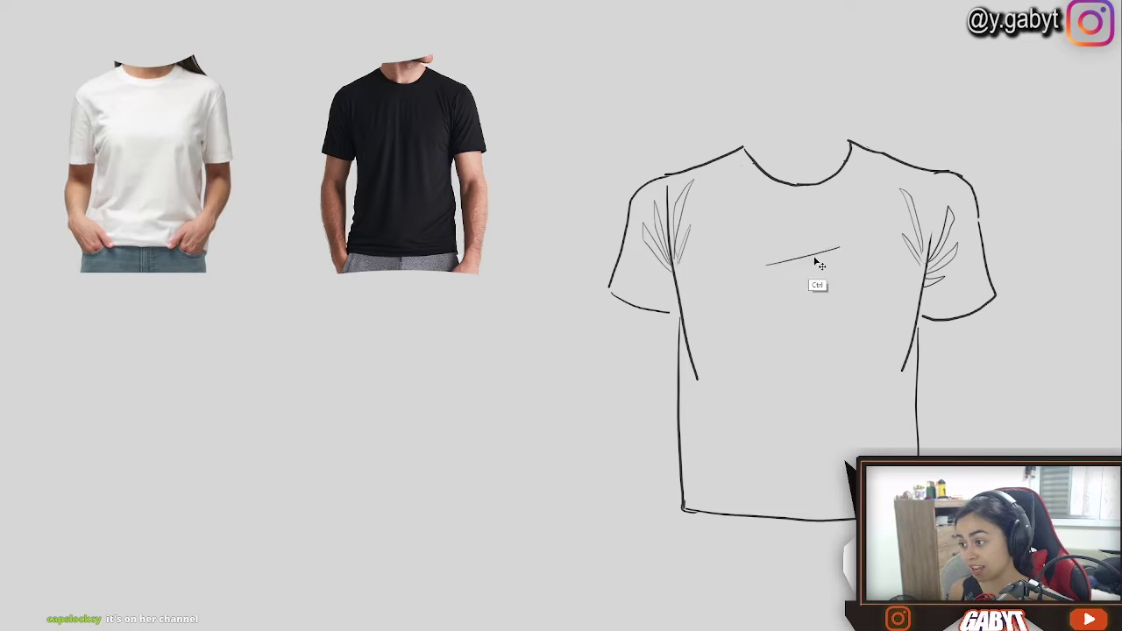
pyautogui.hotkey('ctrl', 'z')
pyautogui.hotkey('ctrl', 'z')
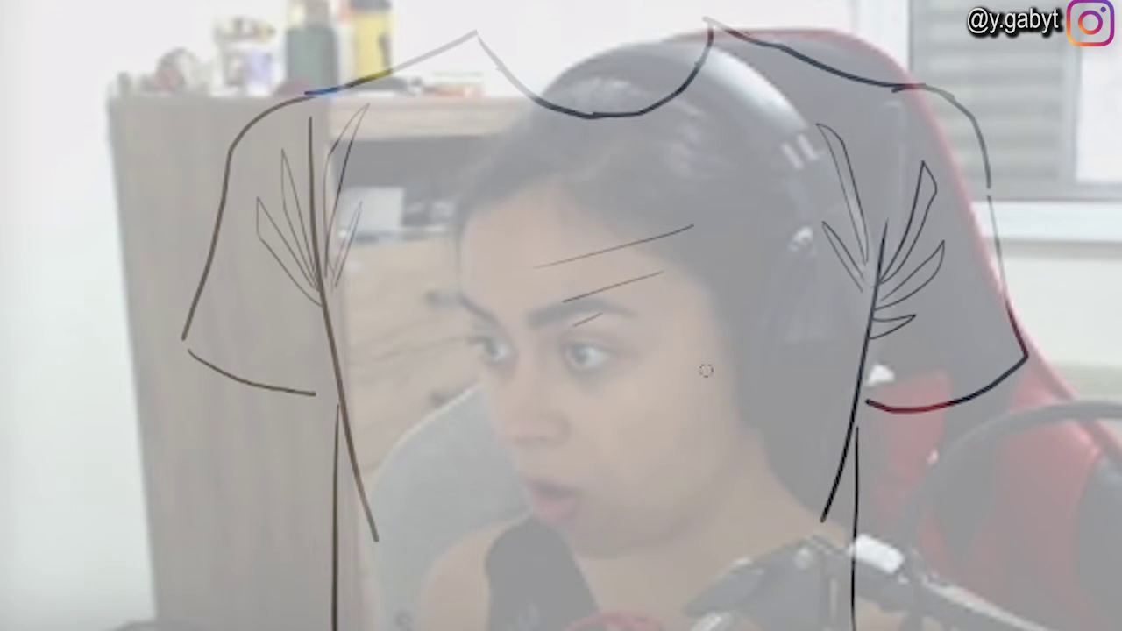
pyautogui.moveTo(745, 422)
pyautogui.mouseDown()
pyautogui.moveTo(708, 383)
pyautogui.moveTo(729, 412)
pyautogui.mouseUp()
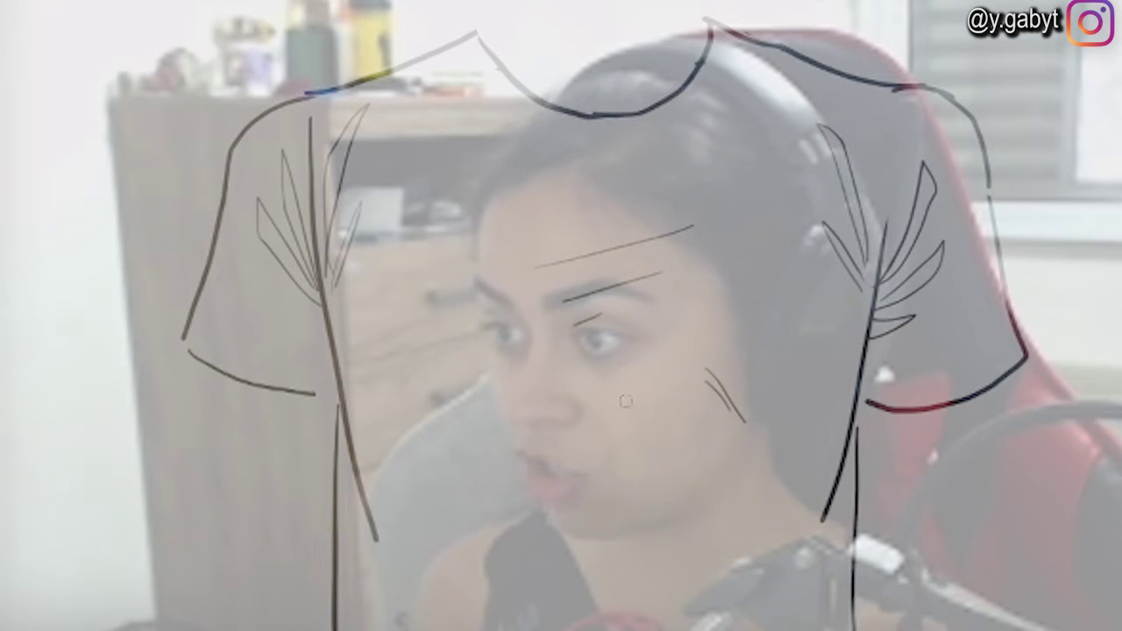
pyautogui.moveTo(491, 369); pyautogui.dragTo(476, 419)
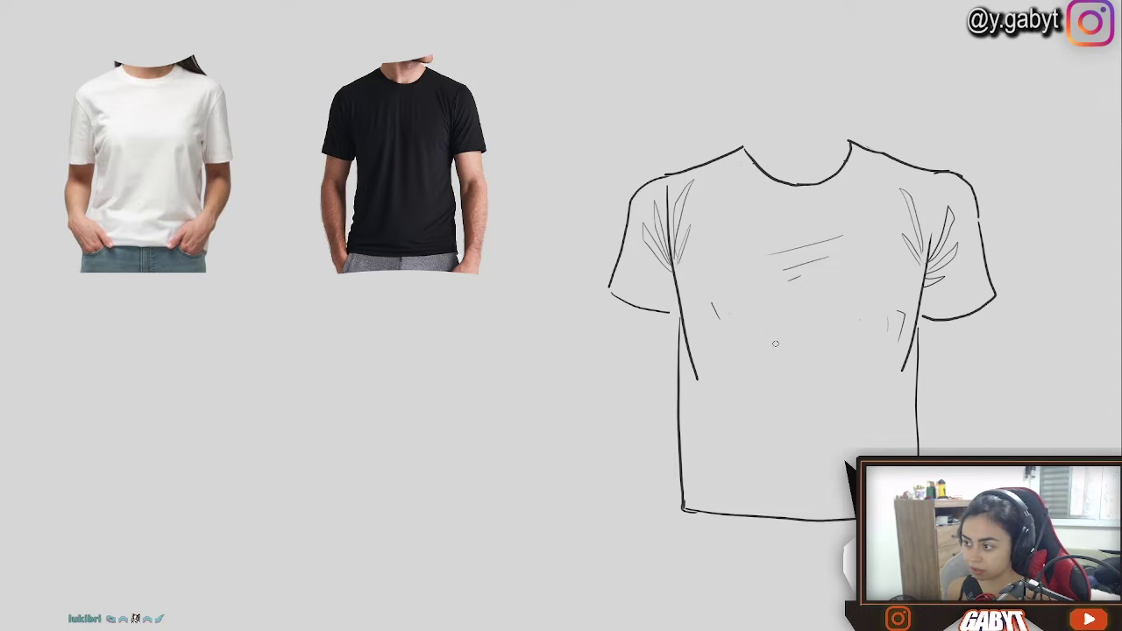
# Step: Draw long, thin, slightly curved folds running down the shirt's belly area
pyautogui.hotkey('ctrl', 'z')
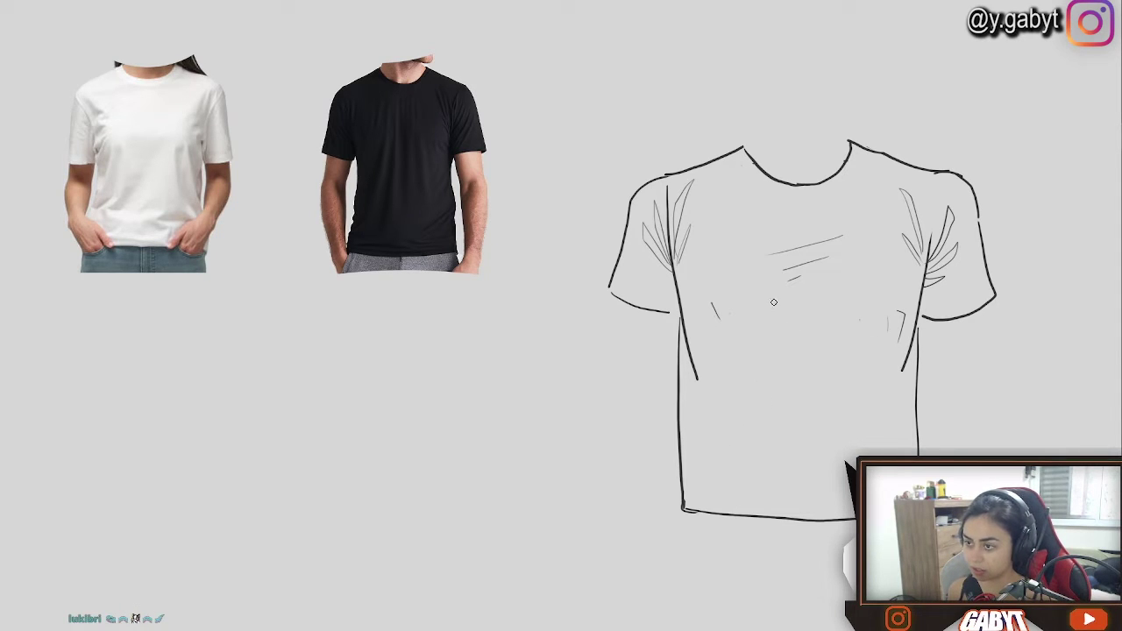
pyautogui.hotkey('ctrl', 'z')
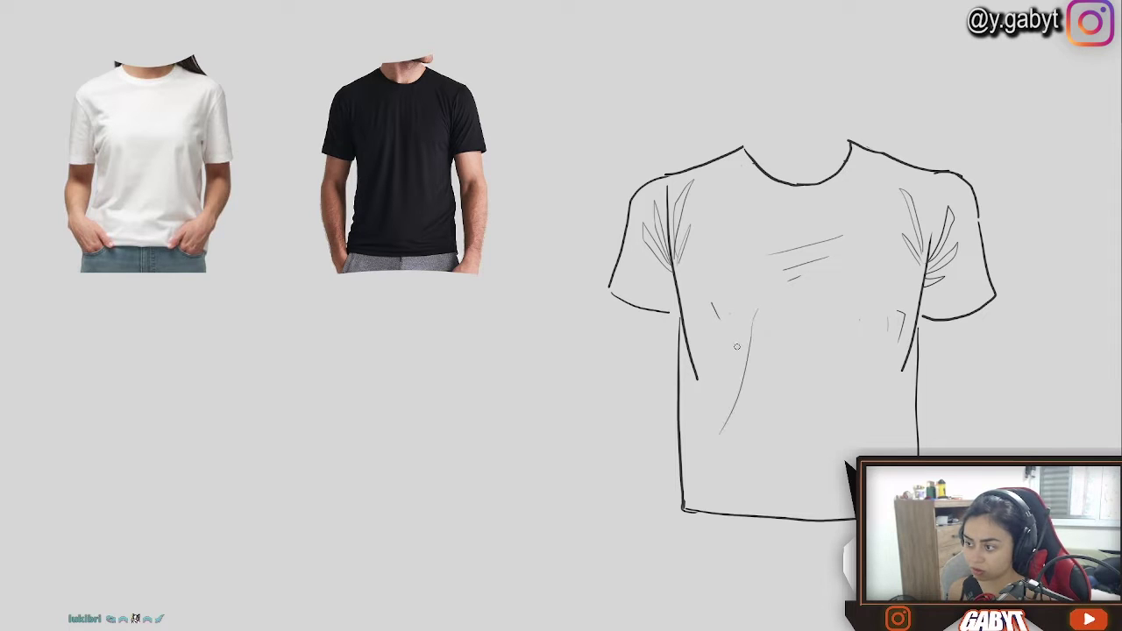
pyautogui.moveTo(859, 314); pyautogui.dragTo(870, 414)
pyautogui.hotkey('ctrl', 'z')
pyautogui.hotkey('ctrl', 'z')
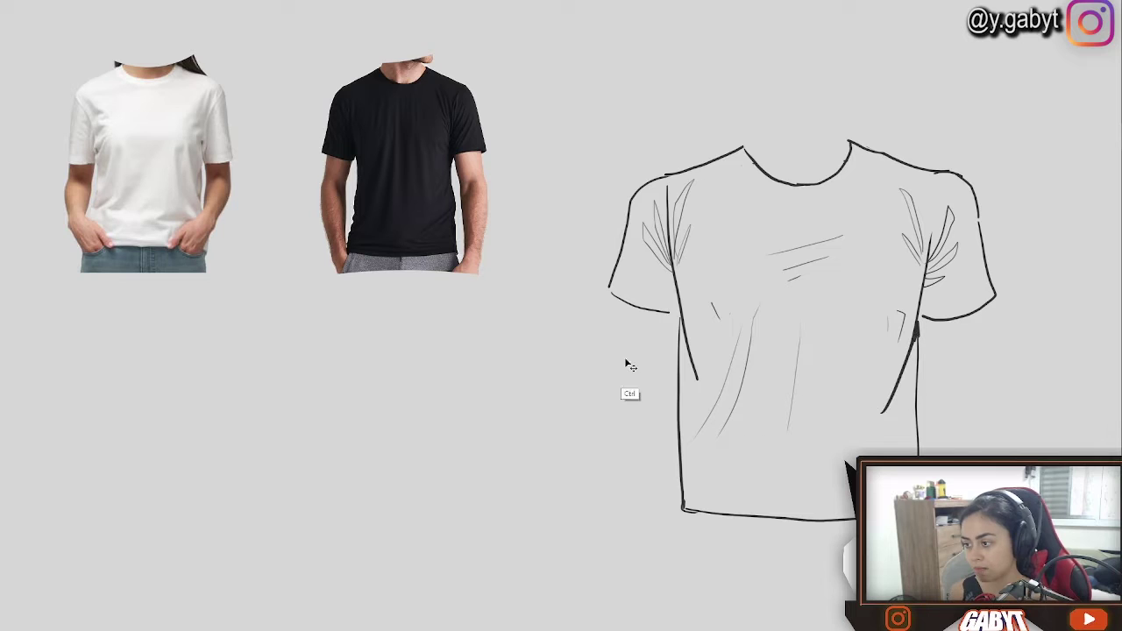
pyautogui.hotkey('ctrl', 'z')
pyautogui.moveTo(683, 320); pyautogui.dragTo(701, 427)
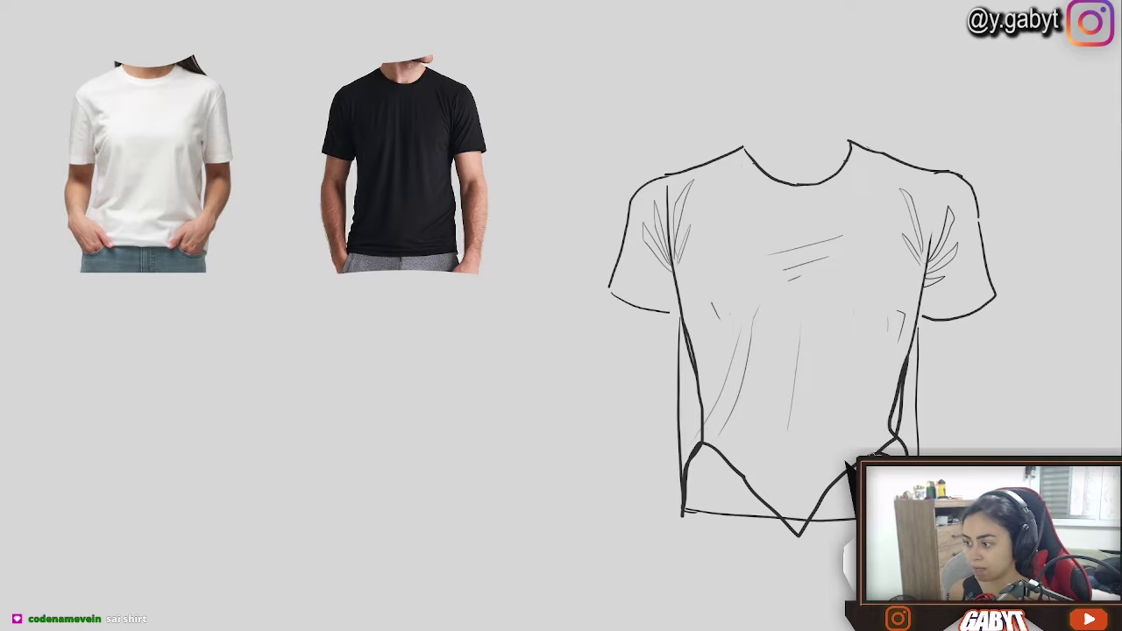
pyautogui.moveTo(839, 459)
pyautogui.mouseDown()
pyautogui.moveTo(855, 333)
pyautogui.moveTo(753, 459)
pyautogui.moveTo(848, 430)
pyautogui.moveTo(779, 369)
pyautogui.mouseUp()
pyautogui.moveTo(624, 325)
pyautogui.mouseDown()
pyautogui.moveTo(785, 316)
pyautogui.moveTo(789, 295)
pyautogui.moveTo(868, 443)
pyautogui.moveTo(597, 255)
pyautogui.mouseUp()
pyautogui.moveTo(497, 206)
pyautogui.mouseDown()
pyautogui.moveTo(363, 413)
pyautogui.moveTo(827, 68)
pyautogui.moveTo(681, 133)
pyautogui.moveTo(756, 102)
pyautogui.moveTo(840, 170)
pyautogui.moveTo(801, 140)
pyautogui.mouseUp()
pyautogui.moveTo(800, 224)
pyautogui.mouseDown()
pyautogui.moveTo(763, 227)
pyautogui.moveTo(605, 158)
pyautogui.moveTo(579, 179)
pyautogui.moveTo(558, 301)
pyautogui.mouseUp()
pyautogui.moveTo(427, 426); pyautogui.dragTo(546, 380)
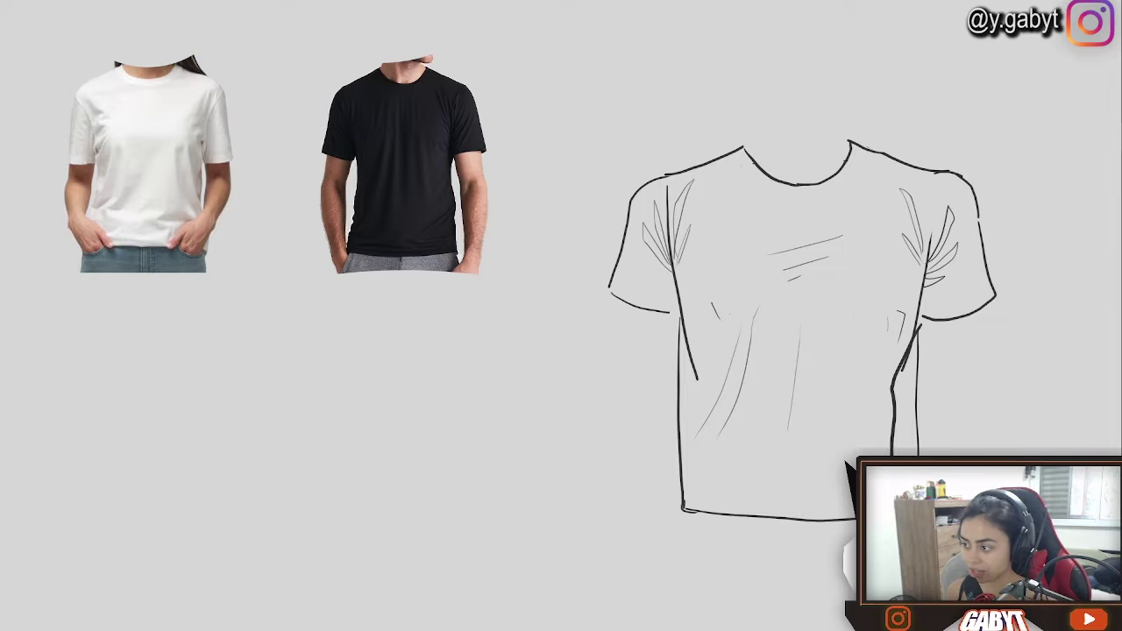
pyautogui.moveTo(957, 449); pyautogui.dragTo(951, 322)
pyautogui.hotkey('ctrl', 'z')
pyautogui.hotkey('ctrl', 'z')
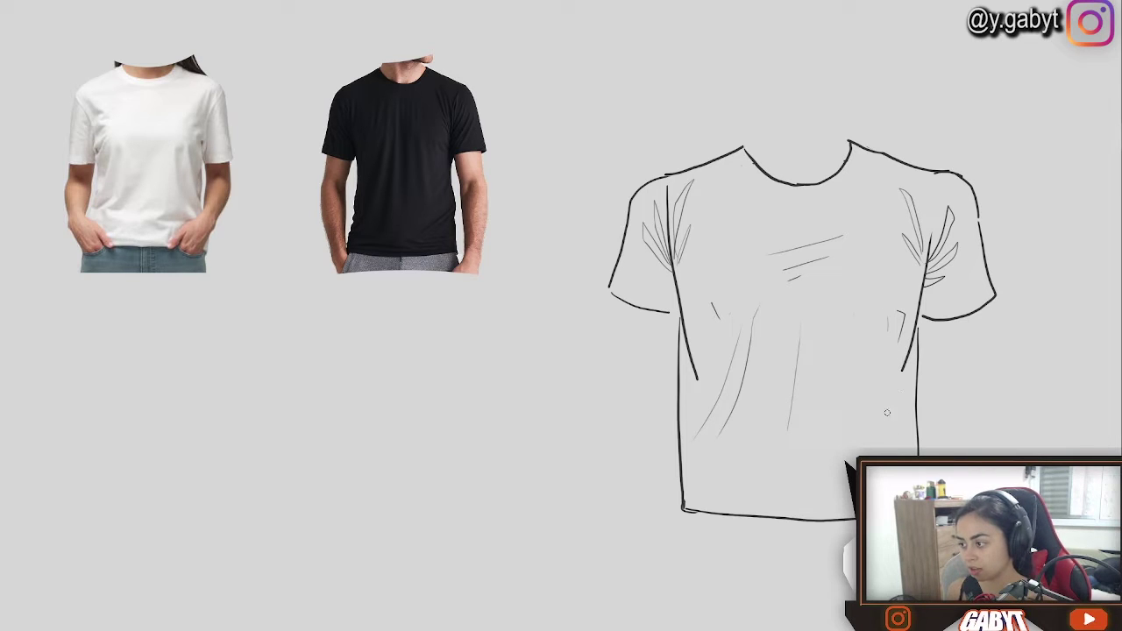
pyautogui.hotkey('ctrl', 'z')
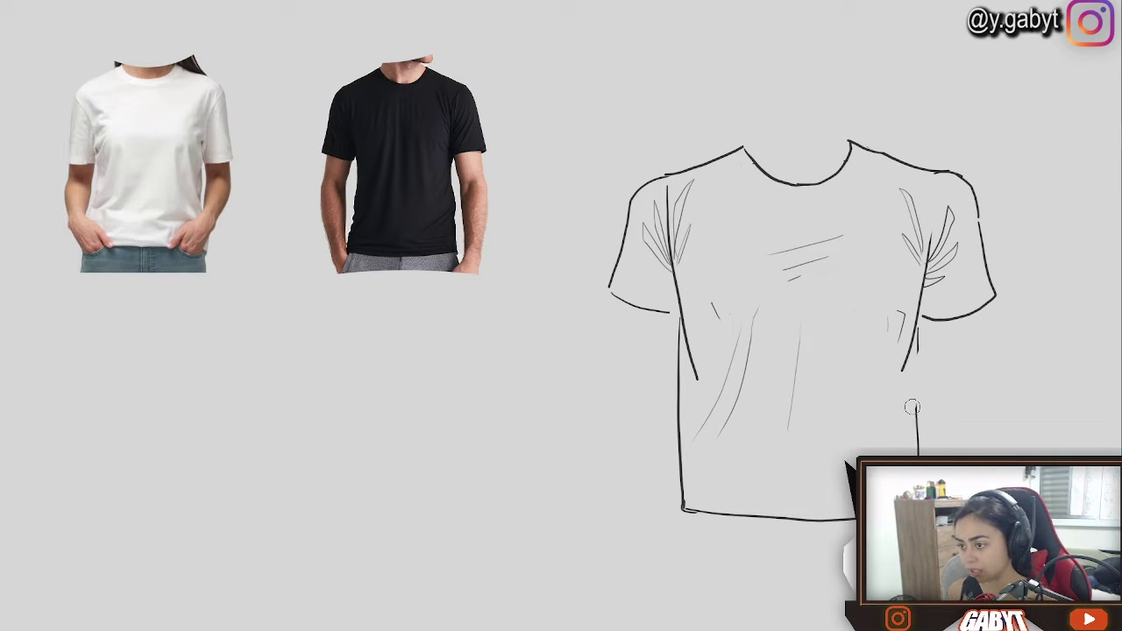
# Step: Add angular folds to both side outlines at the waist and bunched creases at the hem's left corner
pyautogui.moveTo(918, 389); pyautogui.dragTo(882, 448)
pyautogui.hotkey('ctrl', 'z')
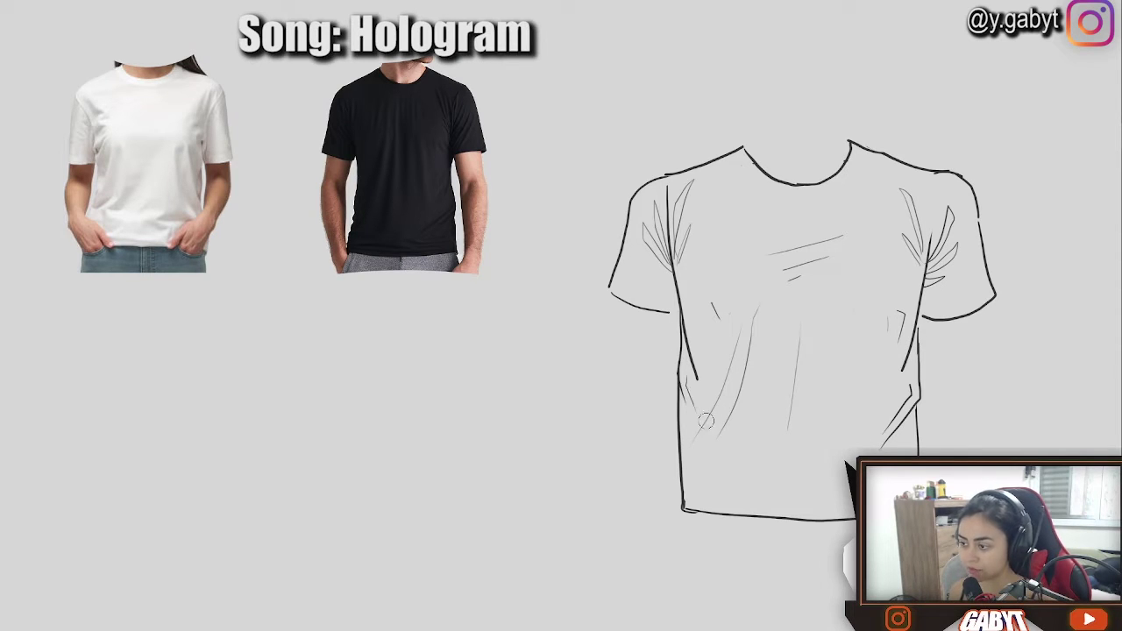
pyautogui.moveTo(679, 465); pyautogui.dragTo(700, 496)
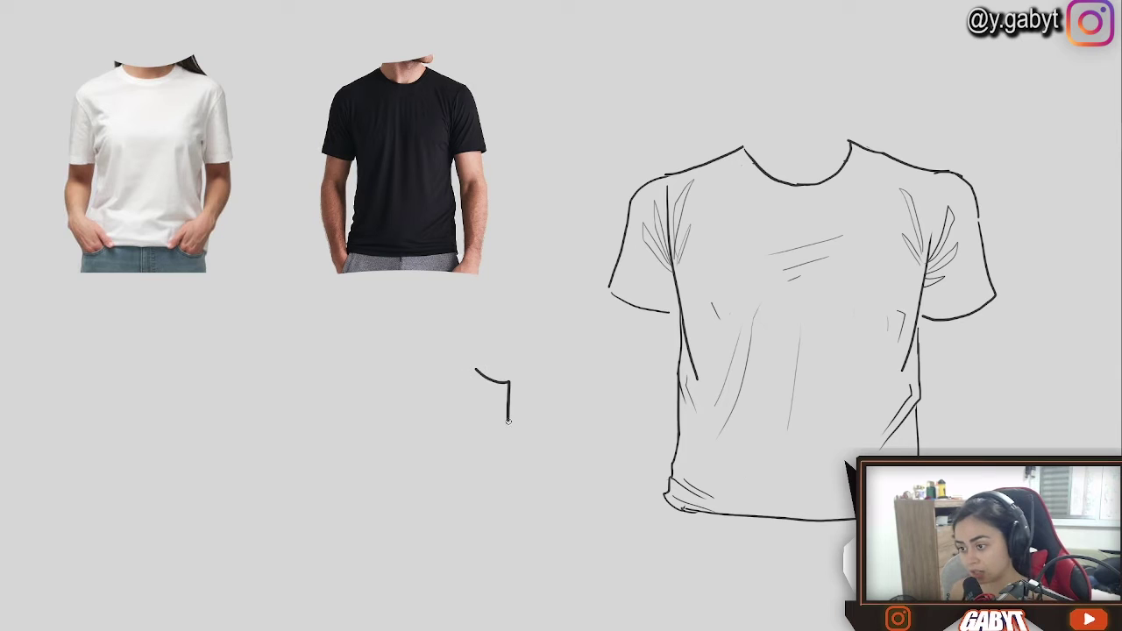
# Step: Below the black T-shirt photo, draw an enlarged example of a stepped side outline with two curved folds
pyautogui.moveTo(509, 422); pyautogui.dragTo(532, 482)
pyautogui.moveTo(476, 382); pyautogui.dragTo(379, 402)
pyautogui.moveTo(501, 433); pyautogui.dragTo(388, 484)
# Step: Draw thin curved creases above the hem at the shirt's right corner
pyautogui.press('m')
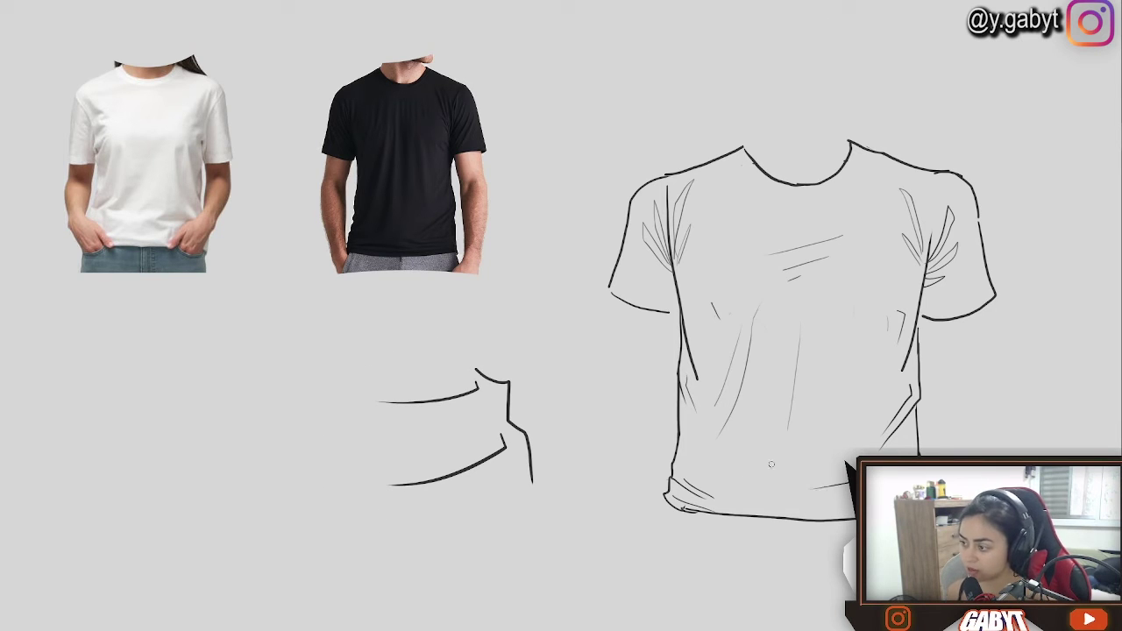
pyautogui.moveTo(960, 394); pyautogui.dragTo(893, 407)
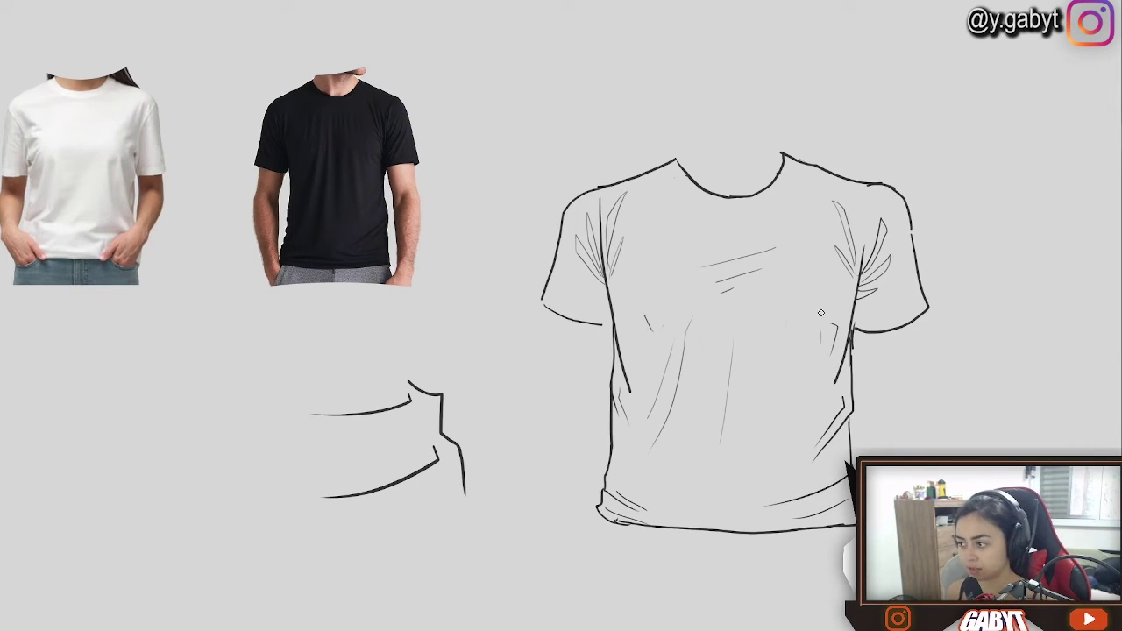
# Step: Redraw the shirt's side outlines with a narrower waist and add bunched creases at both hem corners
pyautogui.moveTo(613, 346)
pyautogui.mouseDown()
pyautogui.moveTo(609, 449)
pyautogui.moveTo(622, 409)
pyautogui.mouseUp()
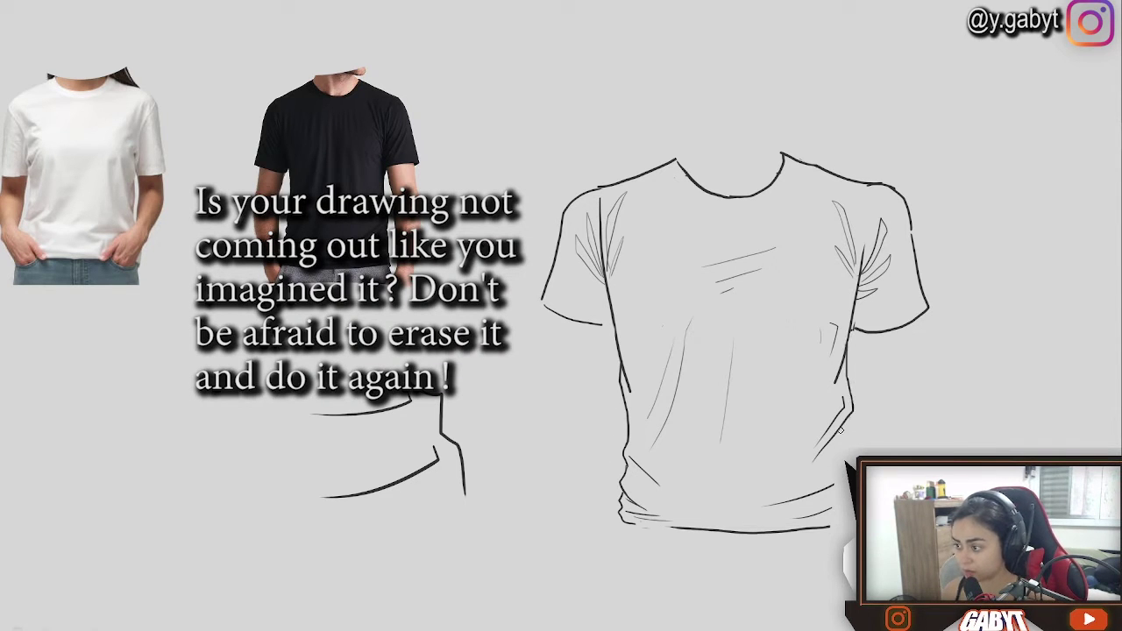
pyautogui.moveTo(845, 523); pyautogui.dragTo(829, 527)
pyautogui.moveTo(844, 502); pyautogui.dragTo(821, 508)
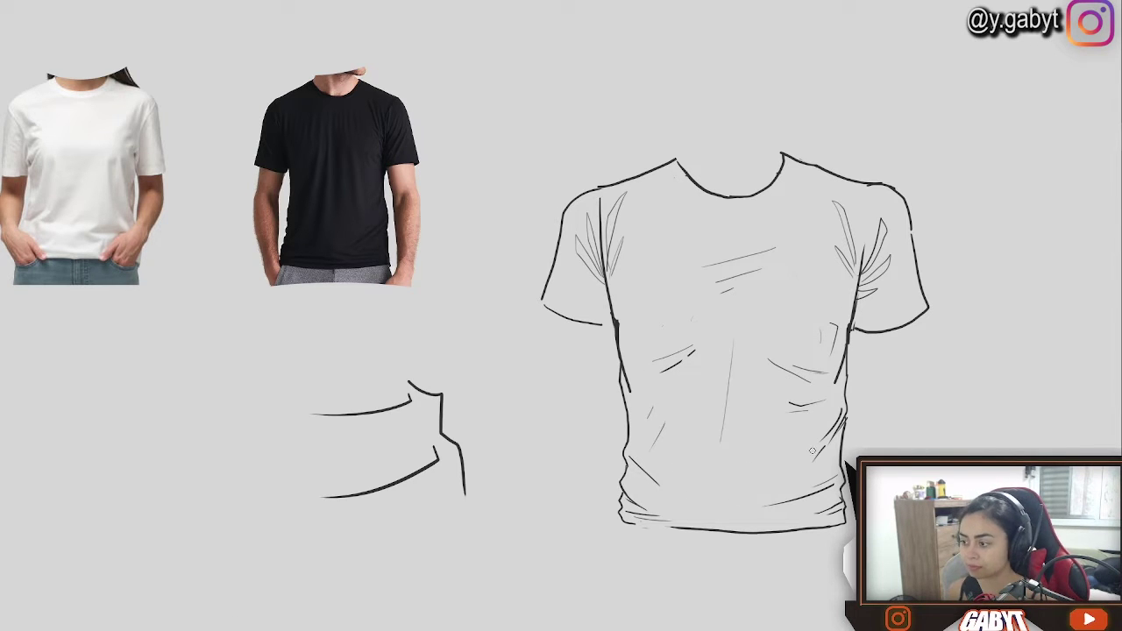
# Step: Draw a curved cuff line just above the edge of each sleeve and thicken the outline at the left armpit
pyautogui.moveTo(602, 326)
pyautogui.mouseDown()
pyautogui.moveTo(535, 369)
pyautogui.moveTo(551, 389)
pyautogui.moveTo(551, 334)
pyautogui.mouseUp()
pyautogui.moveTo(504, 304); pyautogui.dragTo(556, 318)
pyautogui.moveTo(815, 323); pyautogui.dragTo(866, 312)
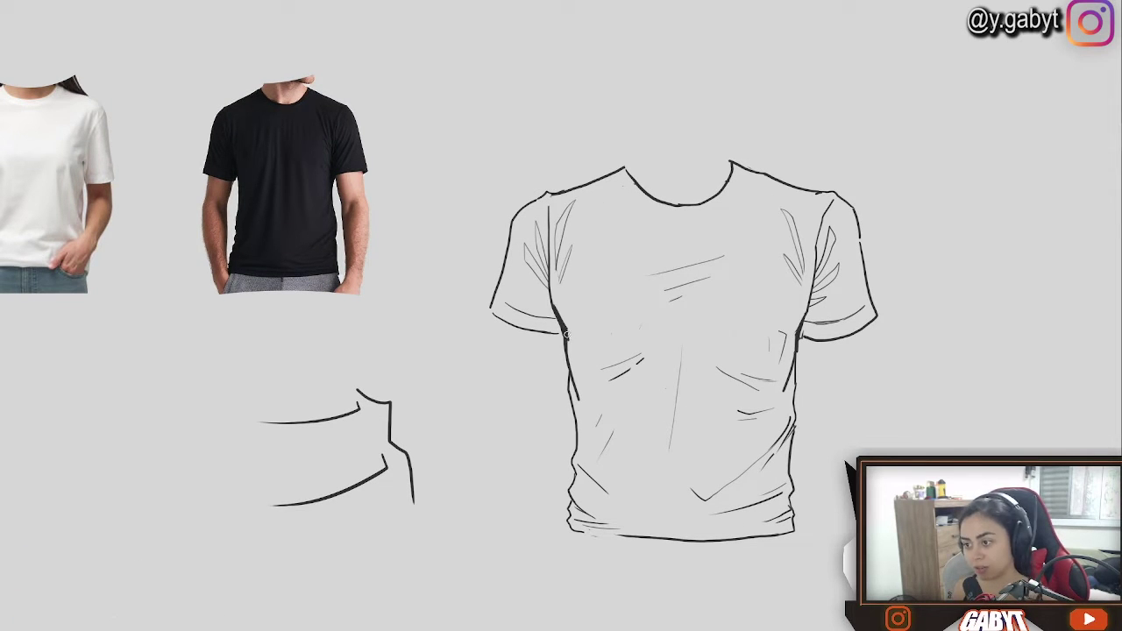
pyautogui.moveTo(546, 332); pyautogui.dragTo(577, 340)
# Step: Draw a collar band parallel to the neckline, with short rib lines across it
pyautogui.moveTo(659, 171); pyautogui.dragTo(665, 185)
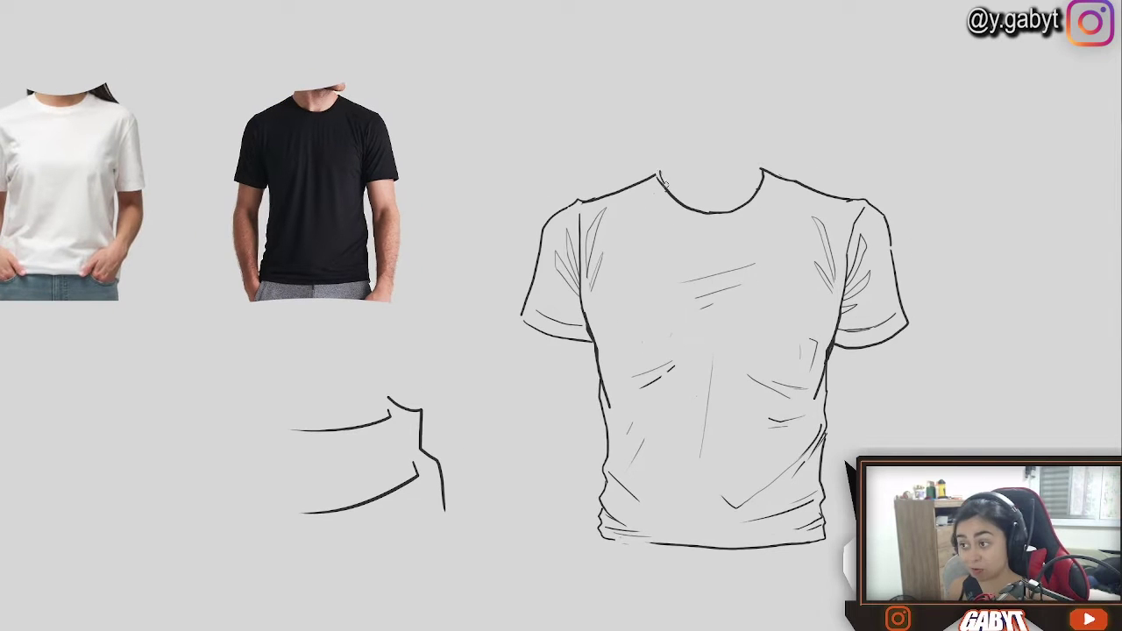
pyautogui.moveTo(767, 179); pyautogui.dragTo(658, 180)
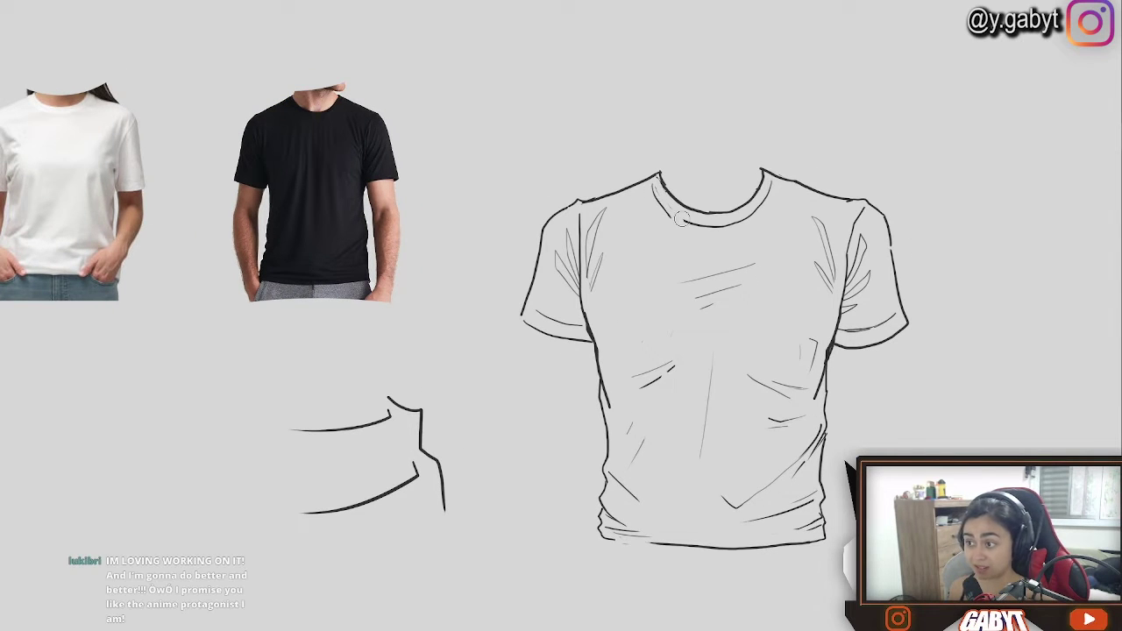
pyautogui.moveTo(681, 219); pyautogui.dragTo(765, 188)
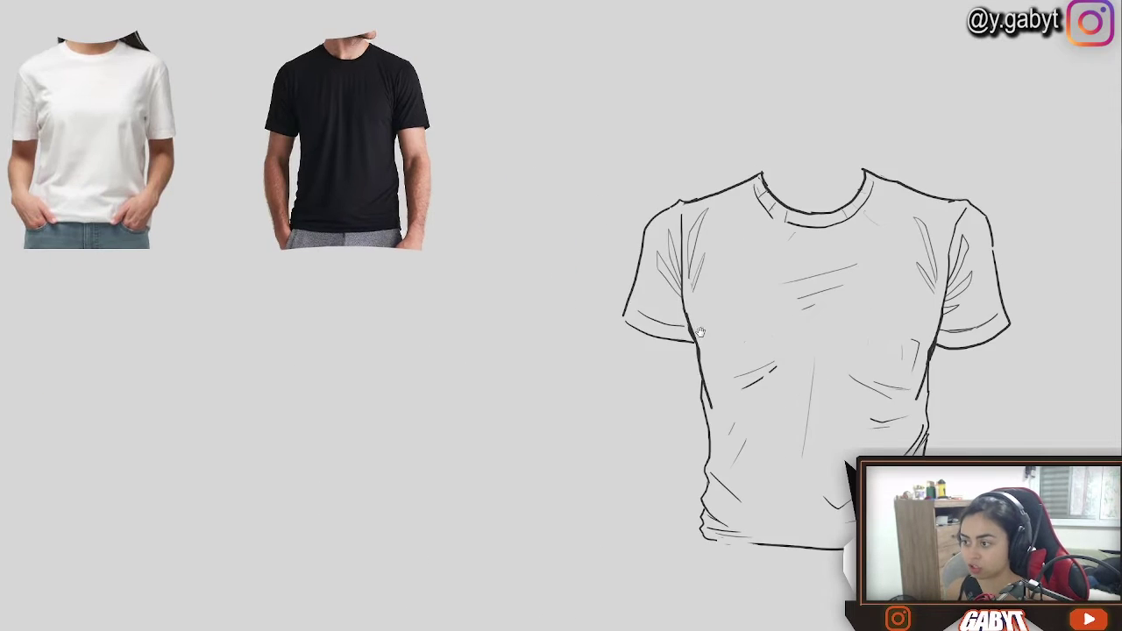
# Step: Move the T-shirt drawing below the white T-shirt photo and create a new layer with the default name Layer 1
pyautogui.moveTo(638, 412)
pyautogui.mouseDown()
pyautogui.moveTo(185, 427)
pyautogui.moveTo(366, 395)
pyautogui.mouseUp()
pyautogui.moveTo(463, 385); pyautogui.dragTo(260, 424)
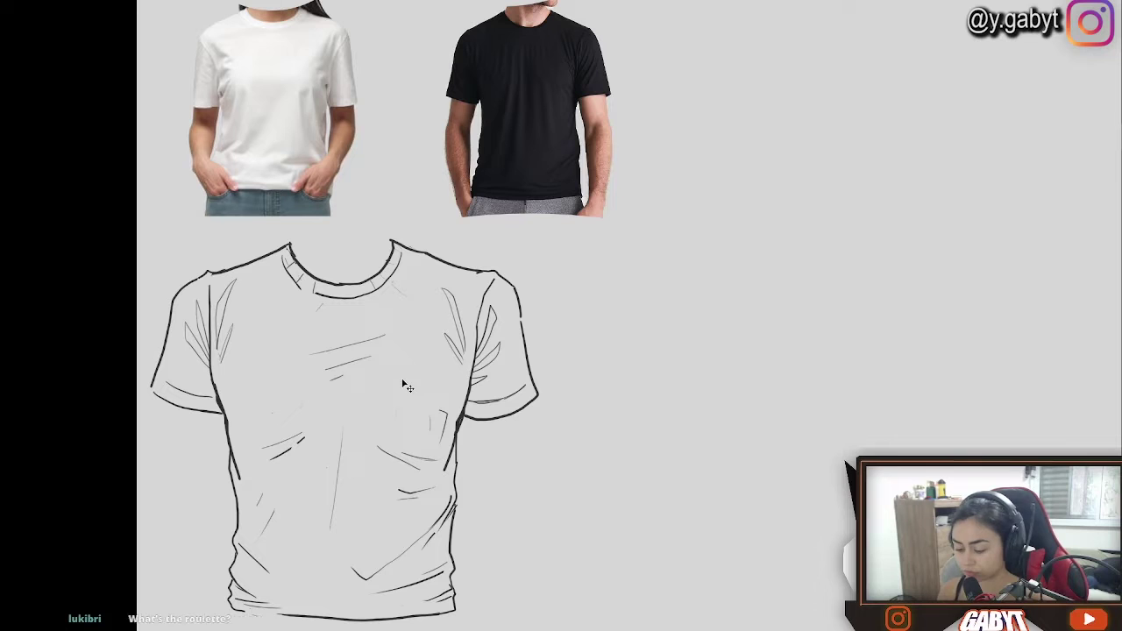
pyautogui.hotkey('ctrl', 'shift', 'n')
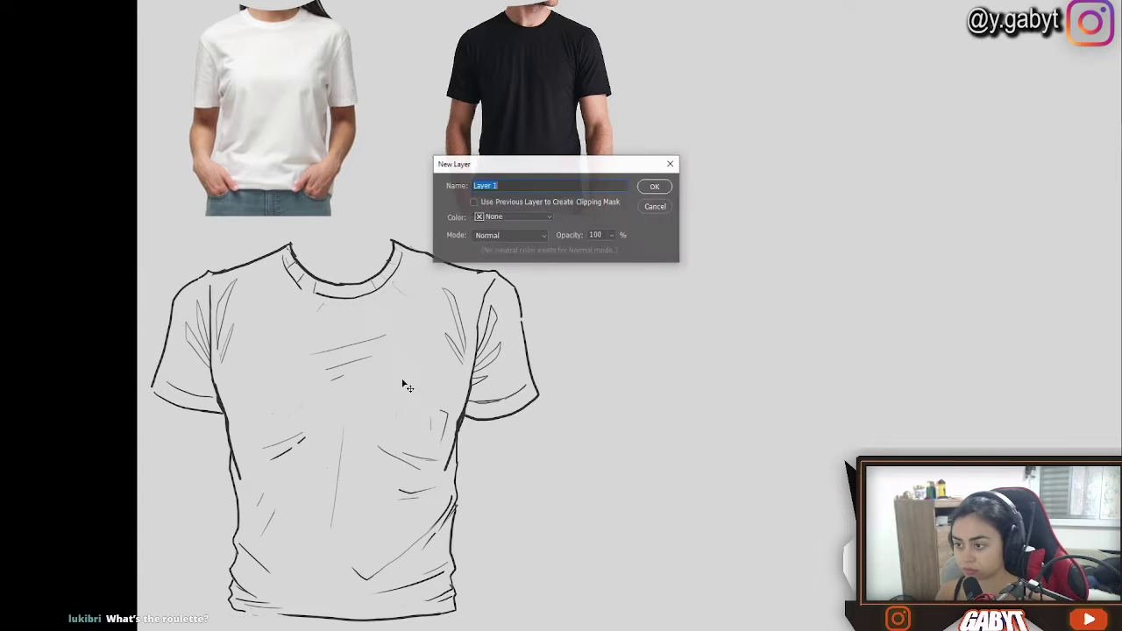
pyautogui.press('Return')
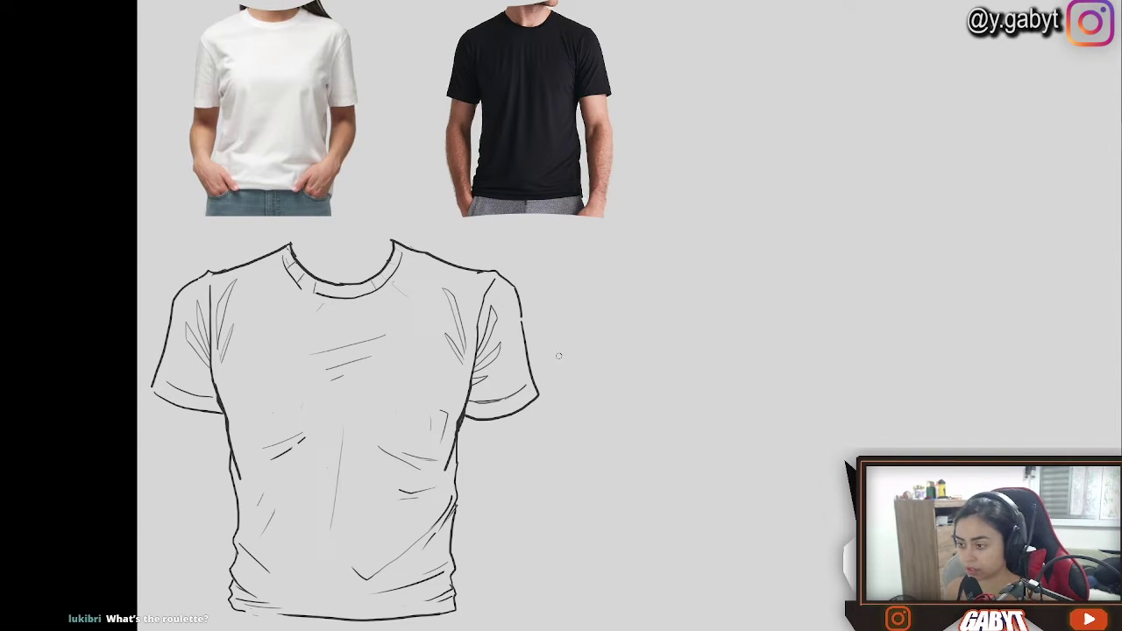
# Step: Sample the dark fabric colour from the black T-shirt photo and paint a solid patch beside the drawing
pyautogui.press('super')
pyautogui.press('super')
pyautogui.keyDown('alt'); pyautogui.click(539, 162); pyautogui.keyUp('alt')
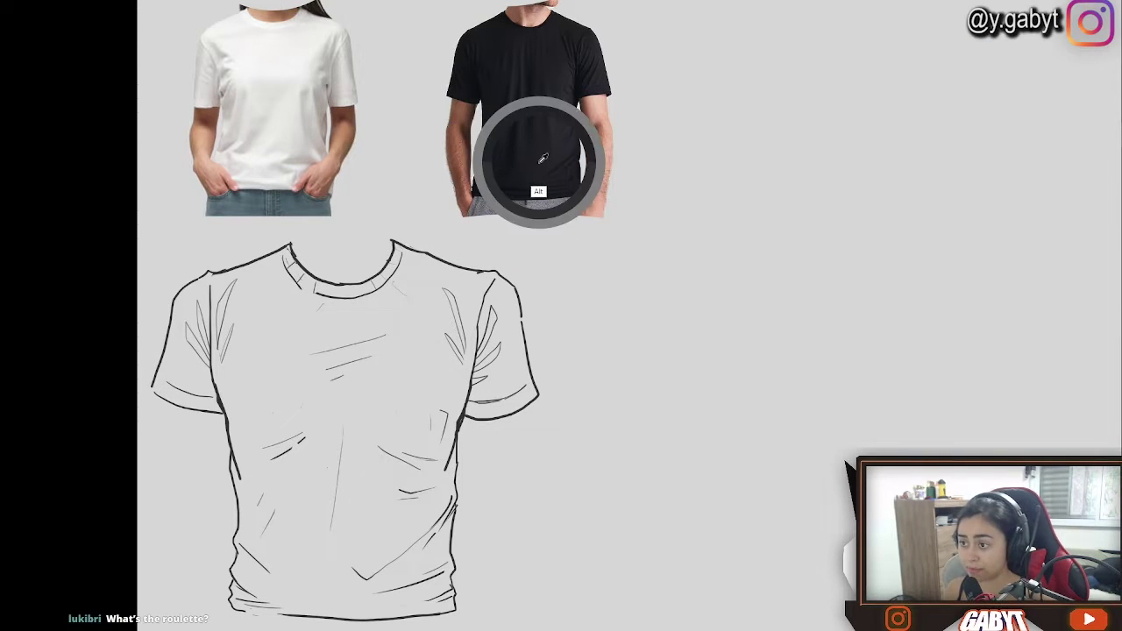
pyautogui.moveTo(730, 423)
pyautogui.mouseDown()
pyautogui.moveTo(765, 436)
pyautogui.moveTo(810, 376)
pyautogui.mouseUp()
# Step: Duplicate the T-shirt sketch layer and place the copy over the dark patch beside the original
pyautogui.hotkey('ctrl', 'j')
pyautogui.hotkey('ctrl', 't')
pyautogui.moveTo(419, 399); pyautogui.dragTo(835, 396)
pyautogui.press('Return')
# Step: Place Layer 1 beneath both T-shirt sketch layers, check the layers' visibility, and make Layer 1 active
pyautogui.press('Tab')
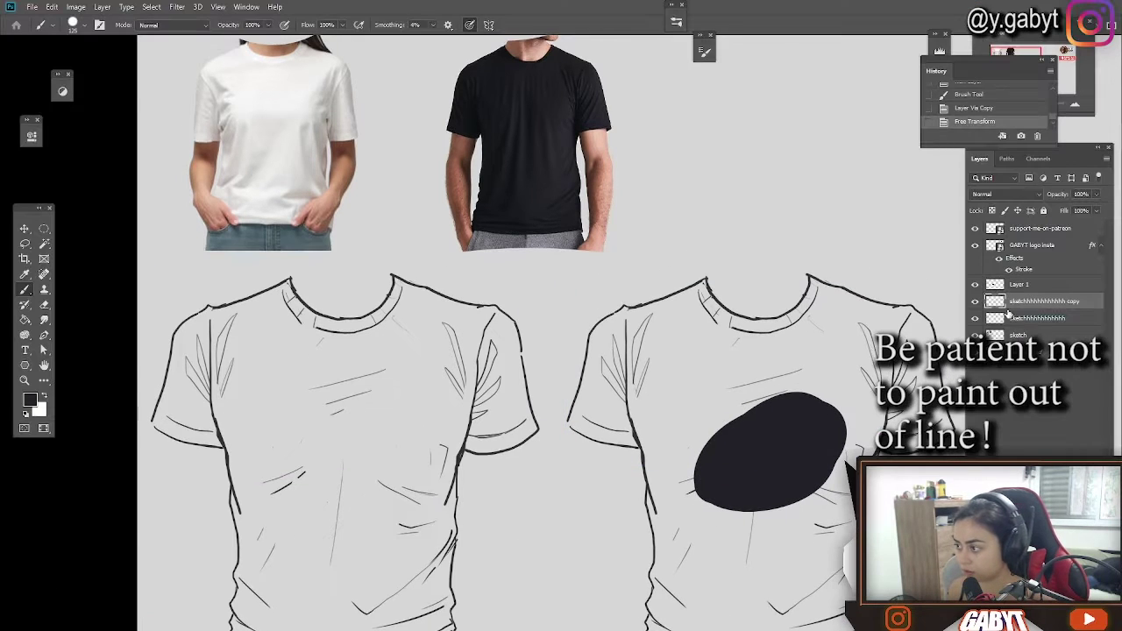
pyautogui.moveTo(1021, 284)
pyautogui.mouseDown()
pyautogui.moveTo(1036, 310)
pyautogui.moveTo(1026, 313)
pyautogui.mouseUp()
pyautogui.moveTo(808, 455); pyautogui.dragTo(701, 376)
pyautogui.click(975, 285)
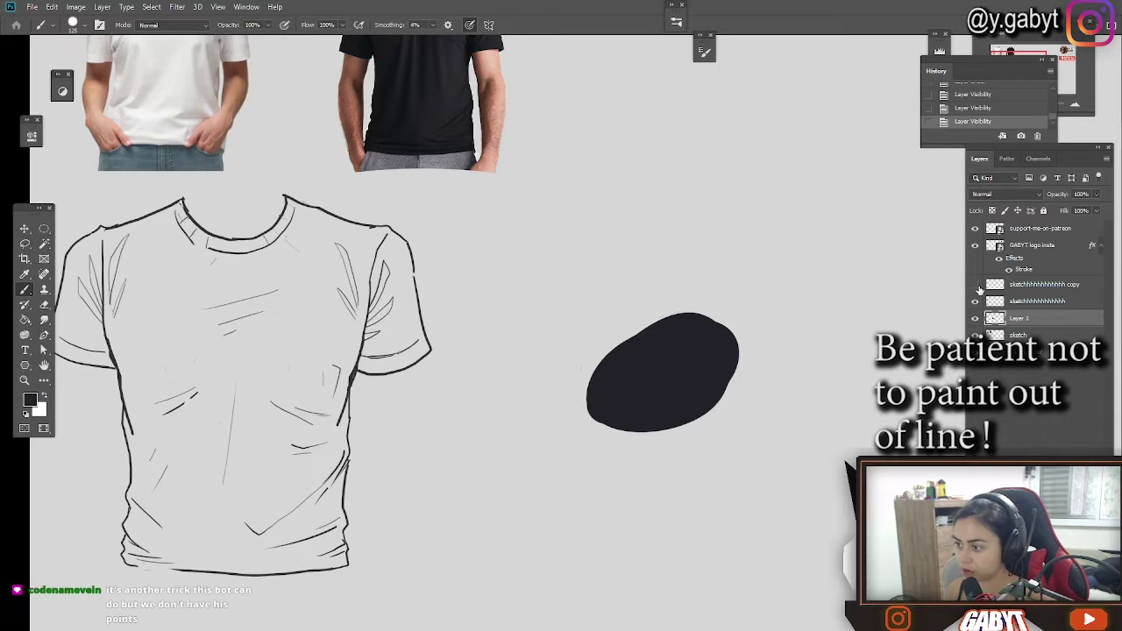
pyautogui.click(974, 285)
pyautogui.click(1038, 284)
pyautogui.click(1005, 195)
pyautogui.click(990, 246)
pyautogui.click(1021, 318)
pyautogui.click(975, 318)
pyautogui.click(976, 318)
# Step: Extend the dark fill over the copied shirt's torso
pyautogui.moveTo(612, 344)
pyautogui.mouseDown()
pyautogui.moveTo(545, 323)
pyautogui.moveTo(553, 231)
pyautogui.moveTo(752, 259)
pyautogui.moveTo(586, 412)
pyautogui.moveTo(572, 507)
pyautogui.mouseUp()
pyautogui.click(1041, 59)
pyautogui.scroll(2, 525, 393)
# Step: Erase the dark spill outside the torso outline below the left sleeve with a 40 px eraser
pyautogui.press('[')
pyautogui.press('[')
pyautogui.press('[')
pyautogui.press('[')
pyautogui.press('[')
pyautogui.press('[')
pyautogui.press('[')
pyautogui.press('[')
pyautogui.press('[')
pyautogui.press('[')
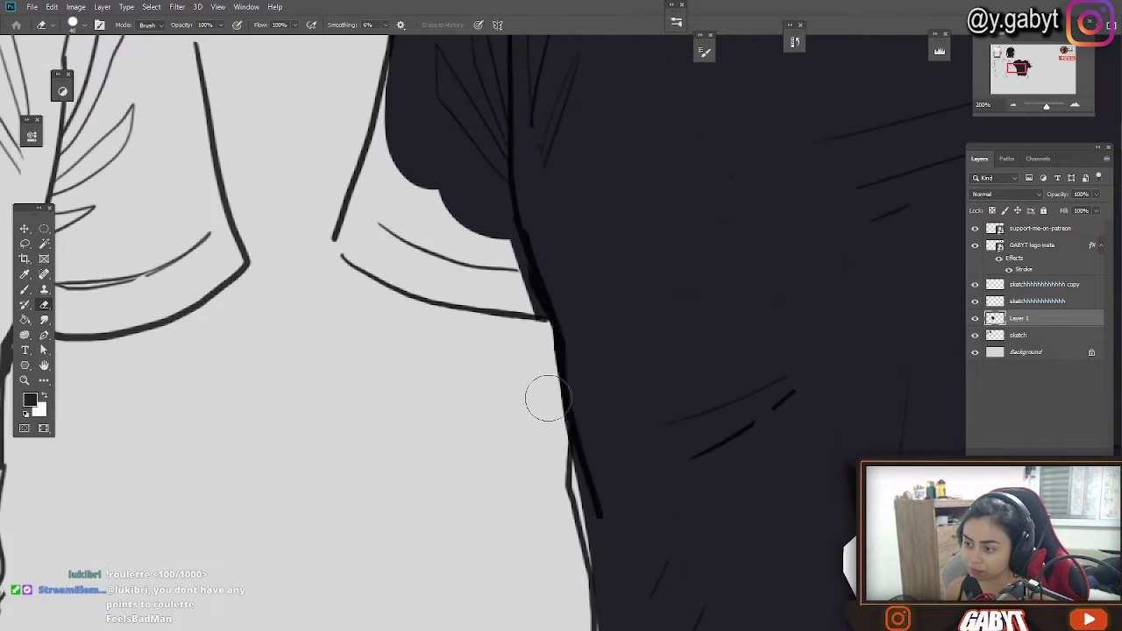
pyautogui.moveTo(561, 438); pyautogui.dragTo(508, 275)
pyautogui.moveTo(526, 263); pyautogui.dragTo(545, 359)
pyautogui.moveTo(569, 438); pyautogui.dragTo(519, 245)
# Step: Fill the shirt's lower torso up to the hem with the dark colour and erase the spill outside the outline
pyautogui.moveTo(508, 166)
pyautogui.mouseDown()
pyautogui.moveTo(541, 360)
pyautogui.moveTo(517, 526)
pyautogui.moveTo(551, 523)
pyautogui.moveTo(178, 461)
pyautogui.mouseUp()
pyautogui.press(']')
pyautogui.press(']')
pyautogui.press(']')
pyautogui.press(']')
pyautogui.press(']')
pyautogui.press(']')
pyautogui.press(']')
pyautogui.press(']')
pyautogui.press(']')
pyautogui.press(']')
pyautogui.moveTo(280, 394)
pyautogui.mouseDown()
pyautogui.moveTo(441, 394)
pyautogui.moveTo(723, 421)
pyautogui.mouseUp()
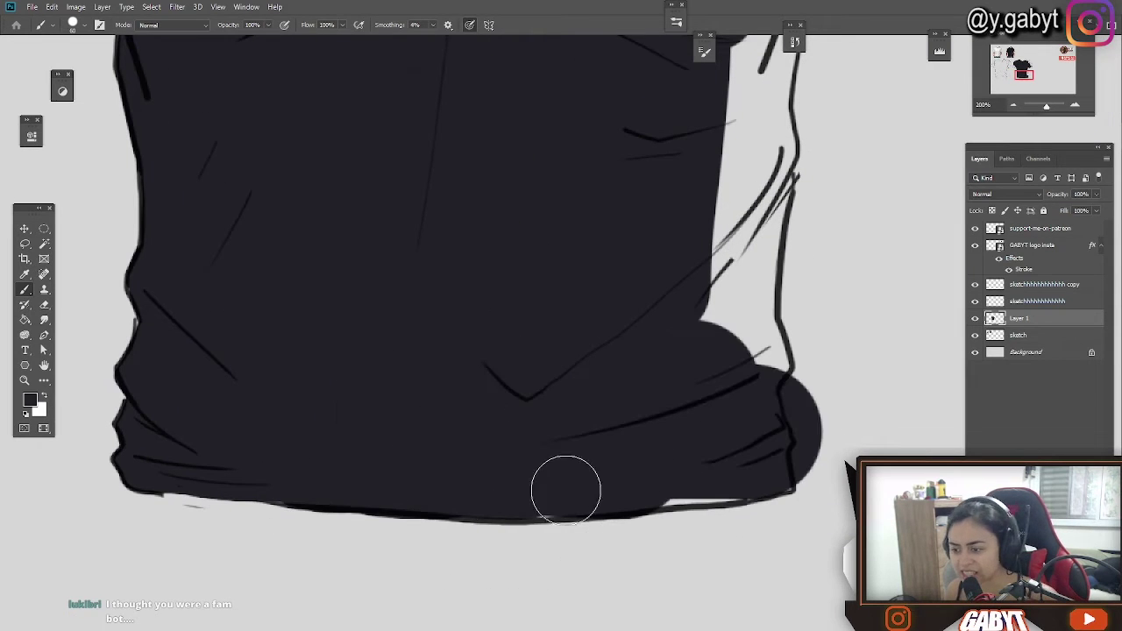
pyautogui.moveTo(666, 491)
pyautogui.mouseDown()
pyautogui.moveTo(767, 482)
pyautogui.moveTo(746, 539)
pyautogui.mouseUp()
pyautogui.press('e')
pyautogui.moveTo(764, 565)
pyautogui.mouseDown()
pyautogui.moveTo(743, 476)
pyautogui.moveTo(701, 413)
pyautogui.moveTo(700, 302)
pyautogui.mouseUp()
# Step: Fill the remaining gap along the torso's right side up to the armpit with the dark colour
pyautogui.press('b')
pyautogui.moveTo(666, 263); pyautogui.dragTo(681, 383)
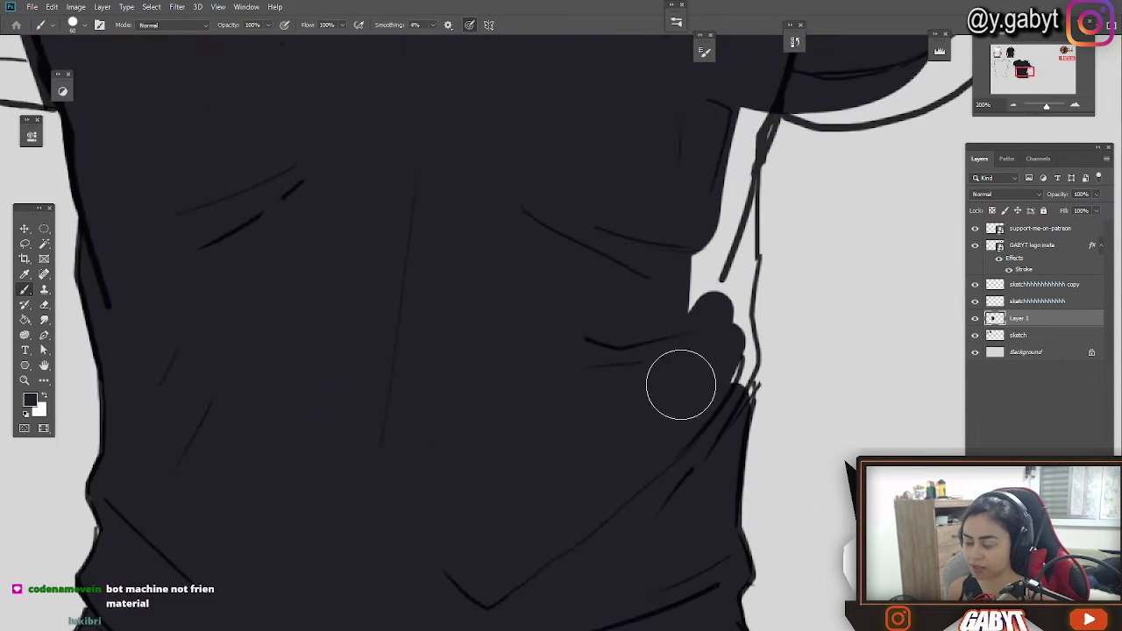
pyautogui.moveTo(701, 342); pyautogui.dragTo(763, 388)
pyautogui.hotkey('ctrl', 'z')
pyautogui.moveTo(740, 298); pyautogui.dragTo(699, 480)
pyautogui.moveTo(704, 462); pyautogui.dragTo(702, 488)
pyautogui.moveTo(753, 167); pyautogui.dragTo(663, 387)
pyautogui.moveTo(729, 200); pyautogui.dragTo(724, 252)
pyautogui.hotkey('ctrl', 'z')
# Step: Fill the shirt's right sleeve with the dark colour, keeping the fill inside the outline
pyautogui.moveTo(664, 371); pyautogui.dragTo(701, 166)
pyautogui.moveTo(627, 460)
pyautogui.mouseDown()
pyautogui.moveTo(669, 306)
pyautogui.moveTo(653, 425)
pyautogui.mouseUp()
pyautogui.moveTo(719, 306)
pyautogui.mouseDown()
pyautogui.moveTo(593, 444)
pyautogui.moveTo(759, 367)
pyautogui.moveTo(721, 343)
pyautogui.moveTo(745, 260)
pyautogui.mouseUp()
pyautogui.scroll(3, 758, 368)
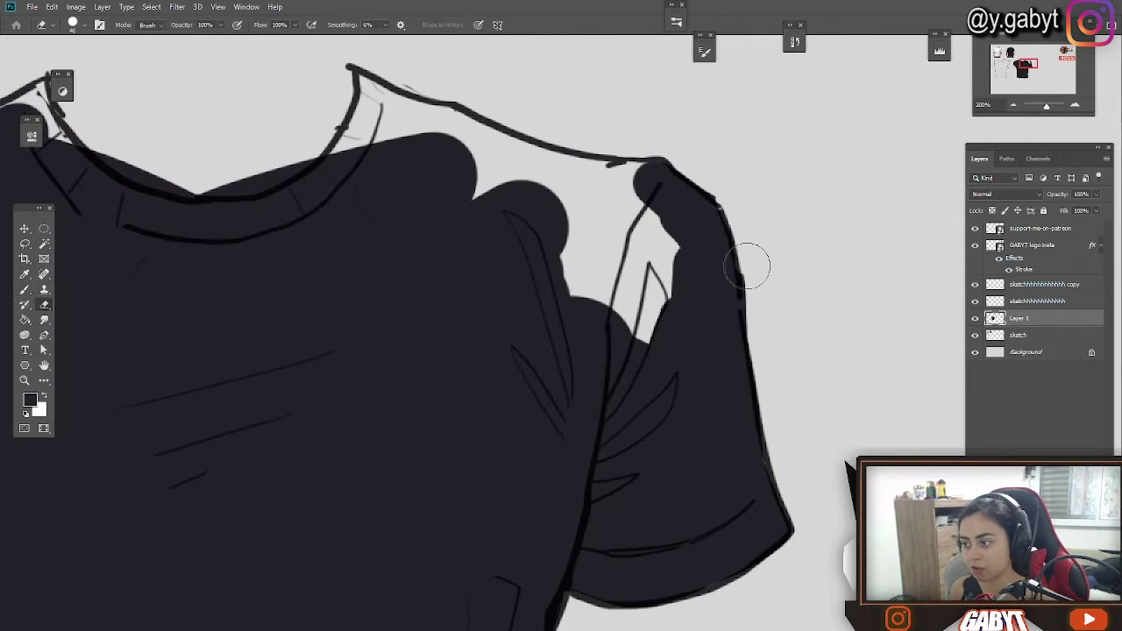
pyautogui.press('e')
pyautogui.press('b')
# Step: Fill the shoulders and left sleeve, clean the fill out of the neck opening, and lock Layer 1's transparent pixels
pyautogui.moveTo(648, 385)
pyautogui.mouseDown()
pyautogui.moveTo(490, 217)
pyautogui.moveTo(530, 179)
pyautogui.moveTo(366, 109)
pyautogui.moveTo(470, 132)
pyautogui.mouseUp()
pyautogui.hscroll(-4, 470, 132)
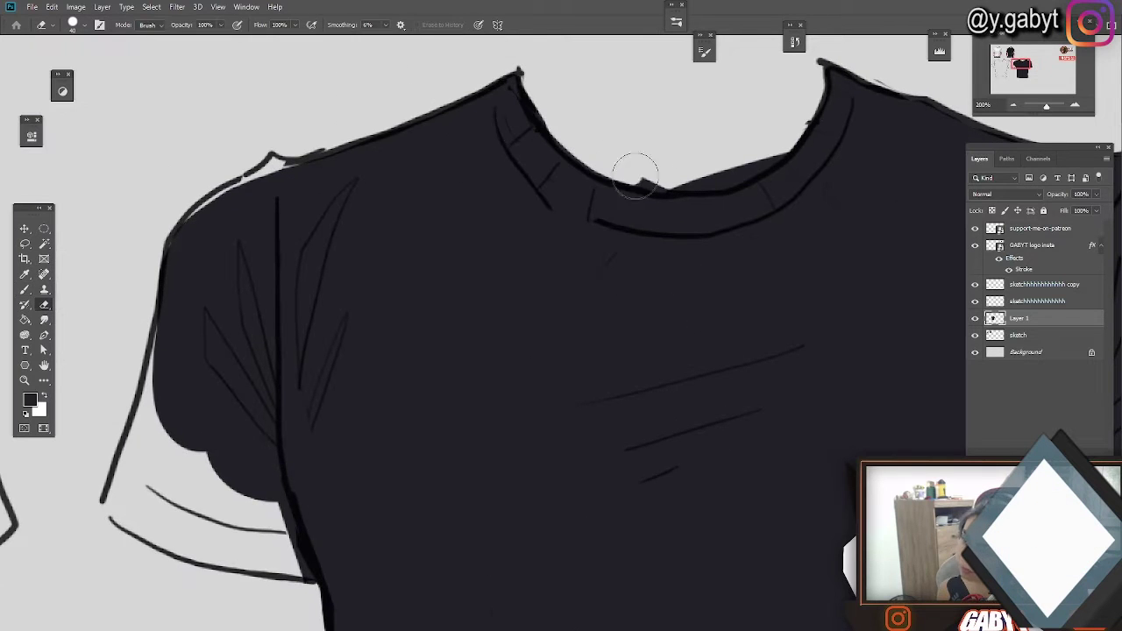
pyautogui.hscroll(-2, 672, 201)
pyautogui.scroll(-3, 438, 184)
pyautogui.moveTo(394, 201)
pyautogui.mouseDown()
pyautogui.moveTo(342, 373)
pyautogui.moveTo(508, 457)
pyautogui.moveTo(401, 439)
pyautogui.moveTo(376, 332)
pyautogui.moveTo(406, 438)
pyautogui.mouseUp()
pyautogui.hotkey('ctrl', '-')
pyautogui.hotkey('ctrl', '-')
pyautogui.moveTo(831, 252); pyautogui.dragTo(763, 240)
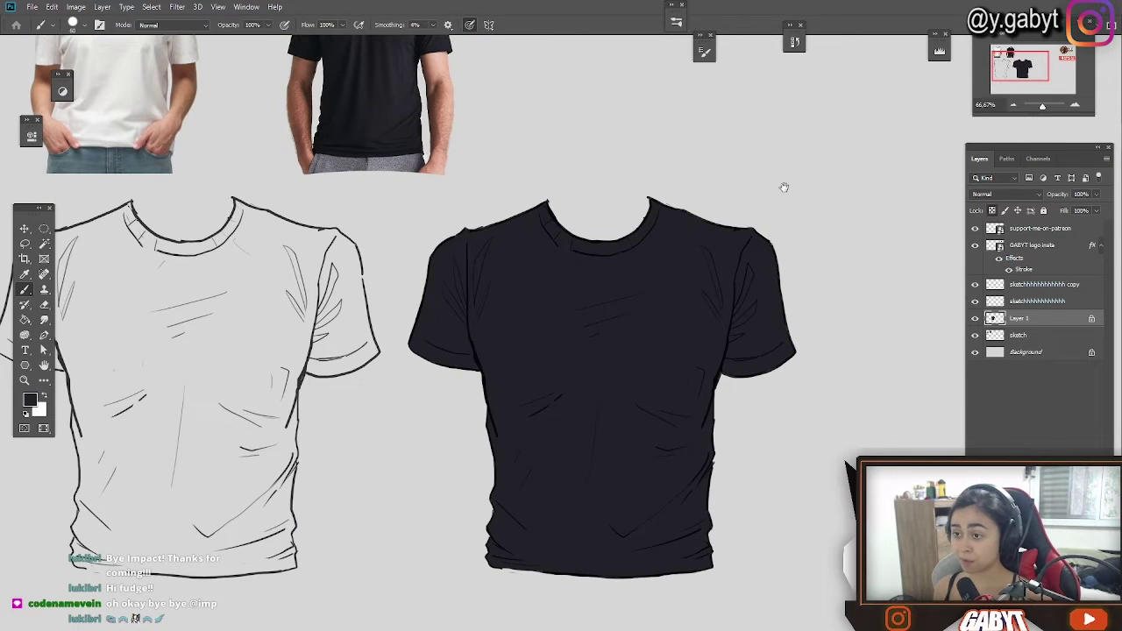
# Step: Sample a lighter tone from the black T-shirt photo and set the foreground colour to #303237
pyautogui.moveTo(784, 186)
pyautogui.mouseDown()
pyautogui.moveTo(789, 227)
pyautogui.moveTo(775, 185)
pyautogui.mouseUp()
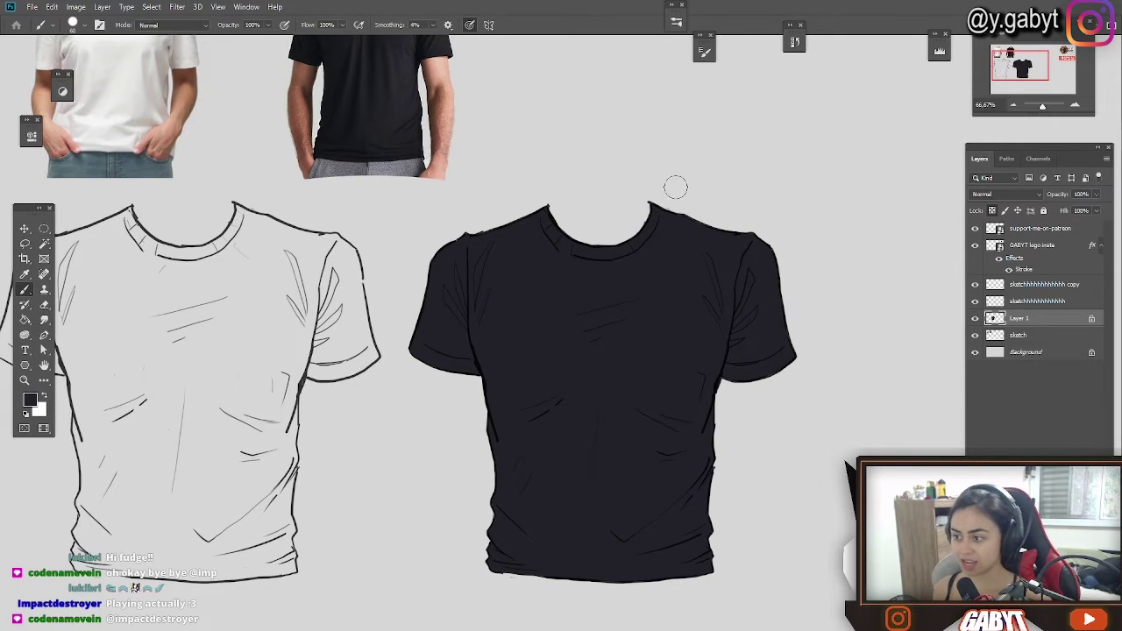
pyautogui.moveTo(366, 139); pyautogui.dragTo(379, 265)
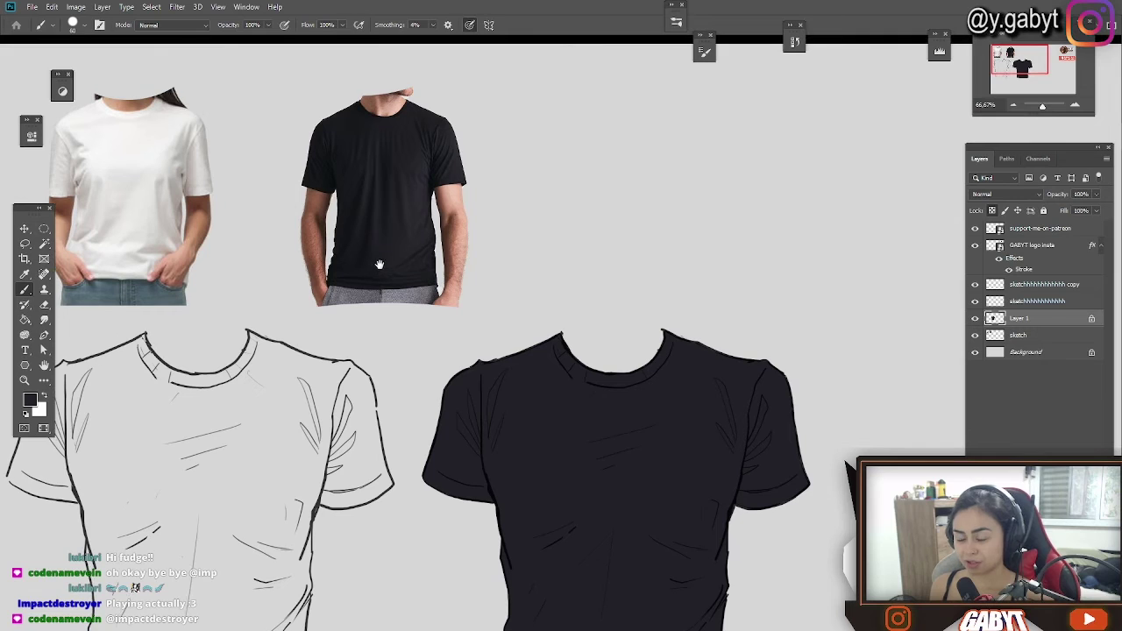
pyautogui.keyDown('alt'); pyautogui.click(408, 198); pyautogui.keyUp('alt')
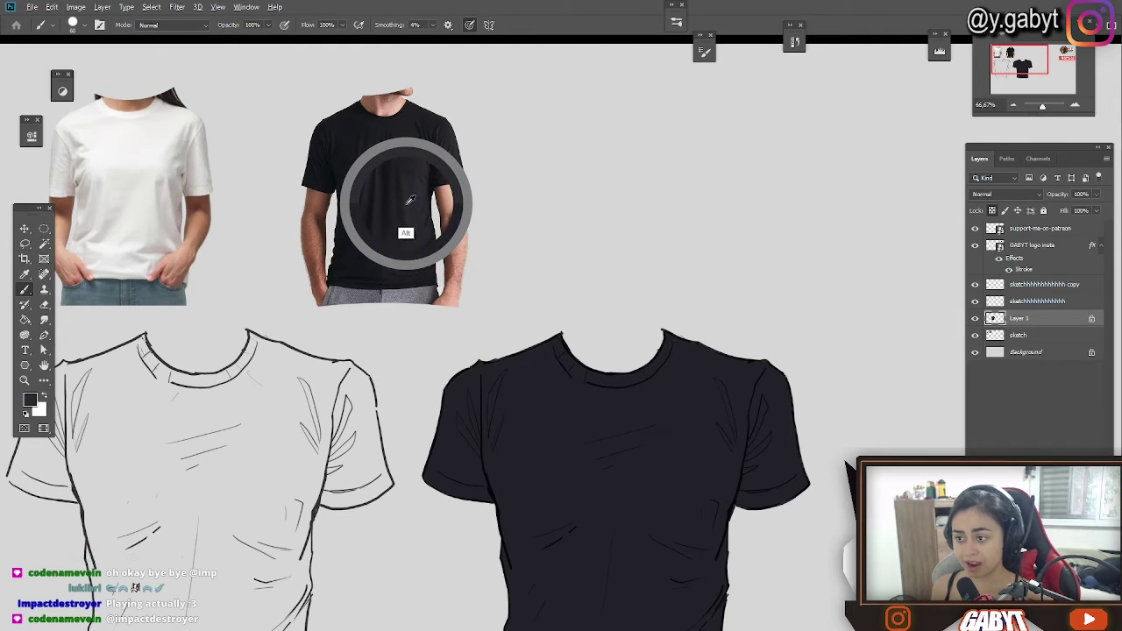
pyautogui.click(29, 403)
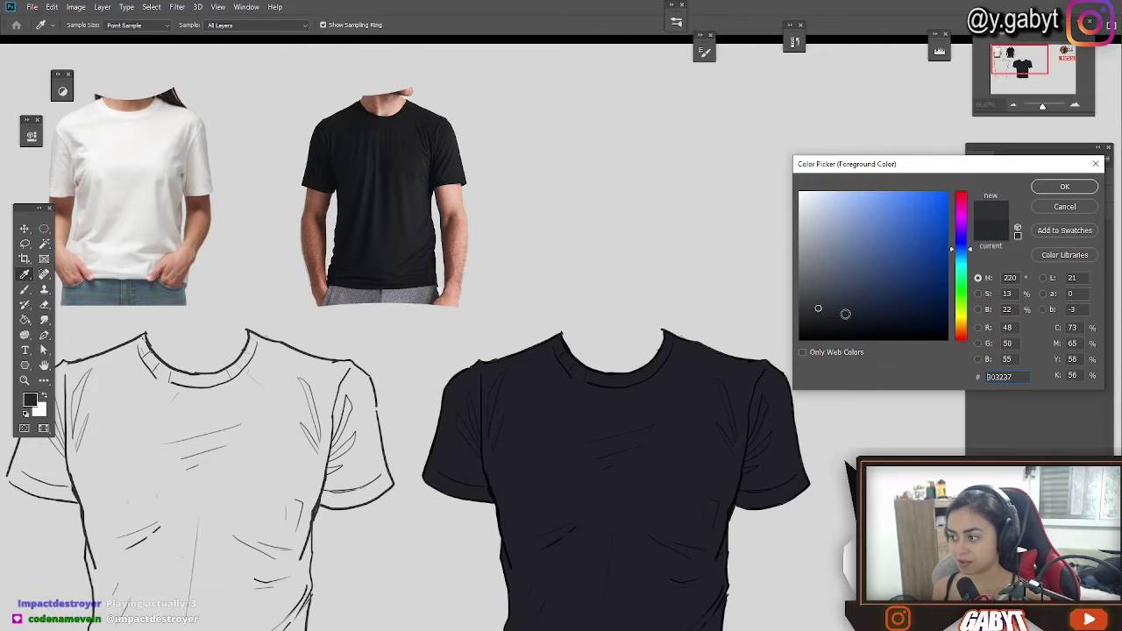
pyautogui.click(1048, 189)
# Step: Enlarge the brush to 1100 px and enable Transfer in its brush settings
pyautogui.moveTo(753, 430); pyautogui.dragTo(733, 278)
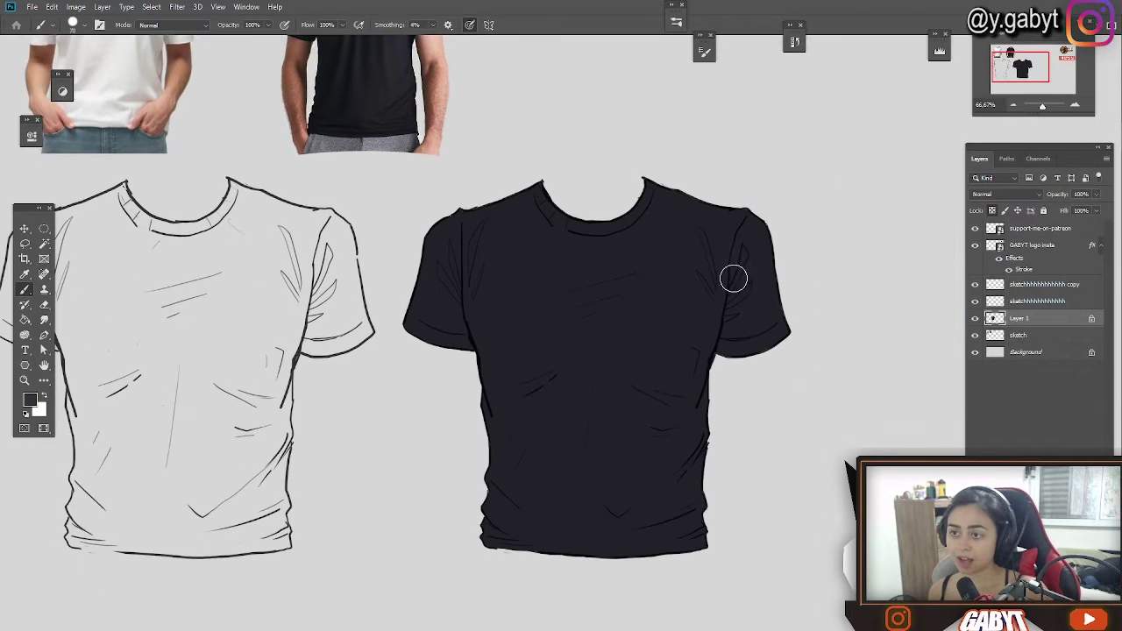
pyautogui.press(']')
pyautogui.press(']')
pyautogui.press(']')
pyautogui.press(']')
pyautogui.press(']')
pyautogui.press(']')
pyautogui.press(']')
pyautogui.press(']')
pyautogui.press(']')
pyautogui.press(']')
pyautogui.press(']')
pyautogui.press(']')
pyautogui.press(']')
pyautogui.press(']')
pyautogui.press(']')
pyautogui.press(']')
pyautogui.press('F5')
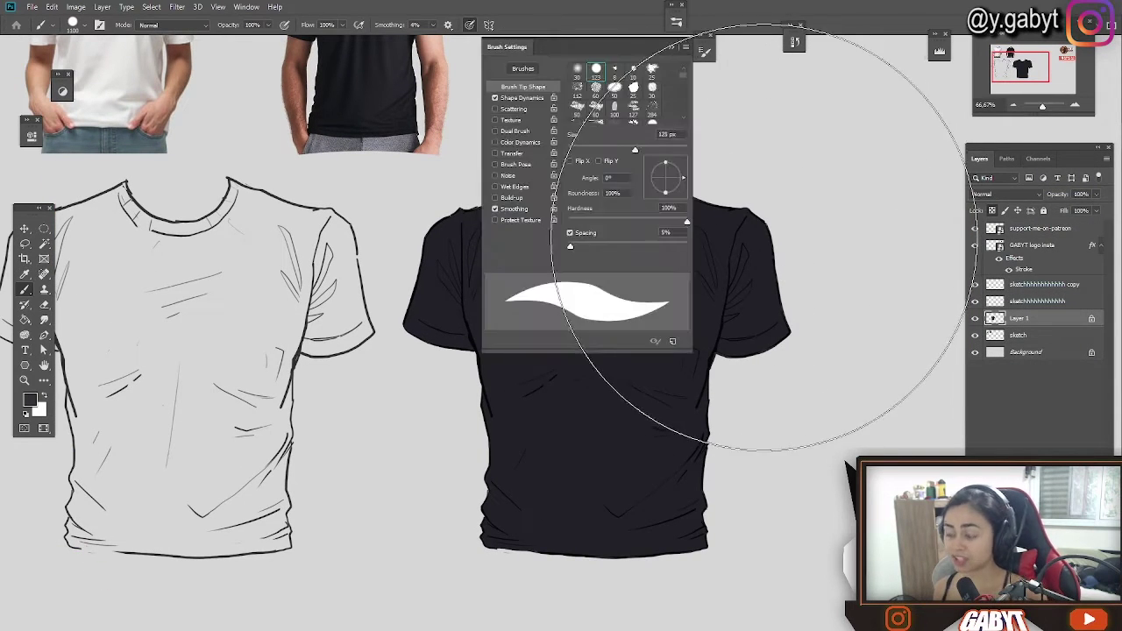
pyautogui.click(496, 155)
pyautogui.press('F5')
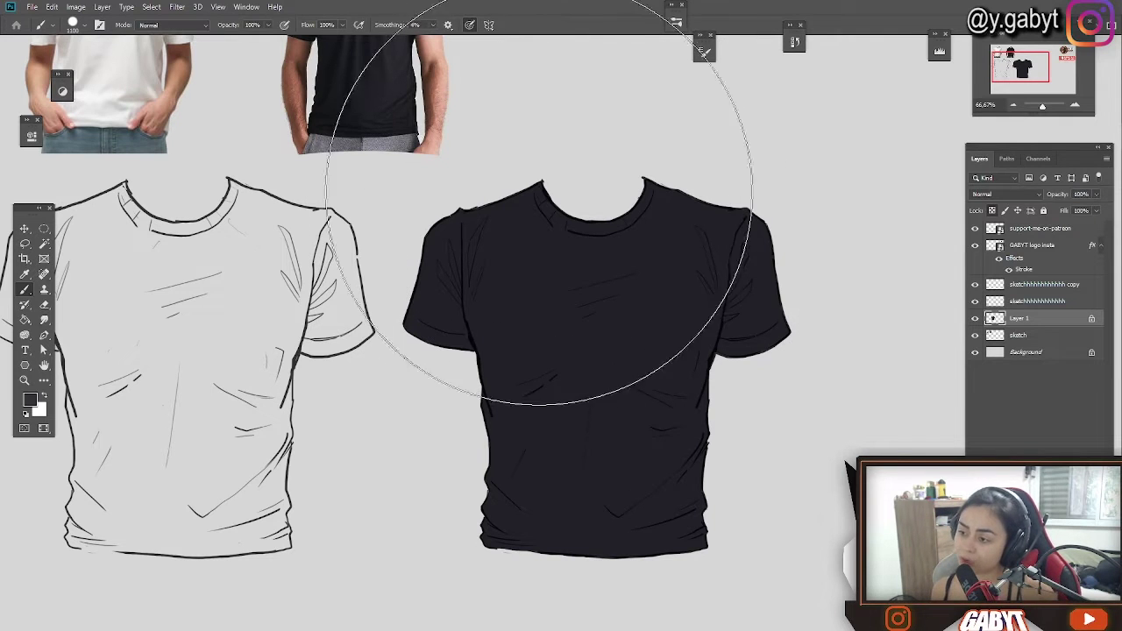
# Step: Lower the brush hardness to the minimum and softly paint the lighter grey over the shirt's shoulders and upper chest
pyautogui.rightClick(537, 203)
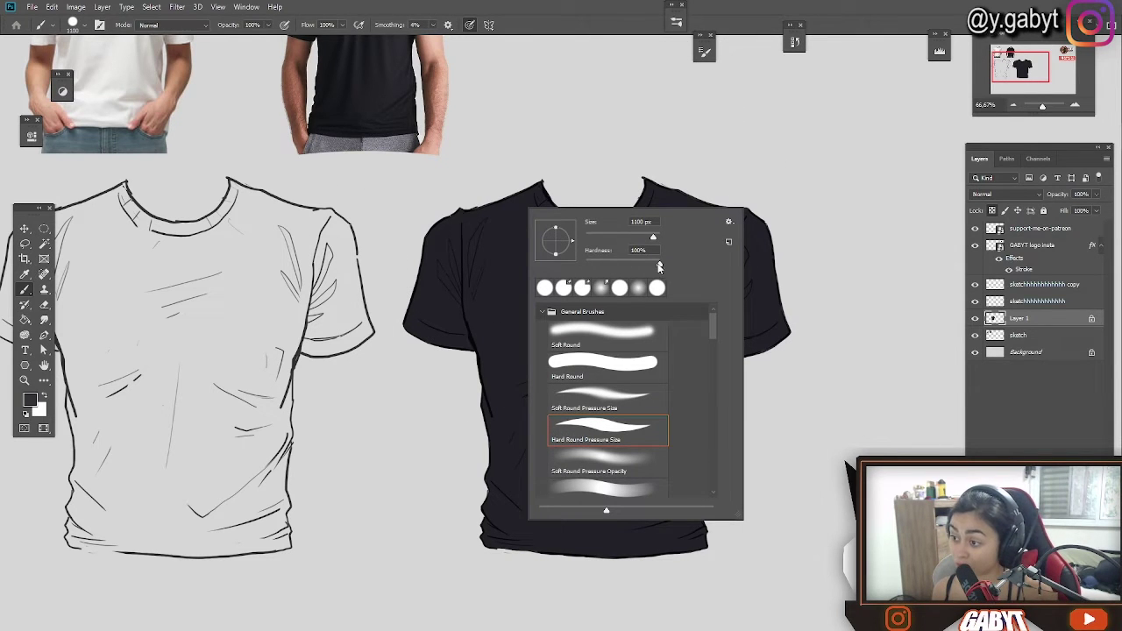
pyautogui.moveTo(659, 267); pyautogui.dragTo(582, 267)
pyautogui.click(597, 29)
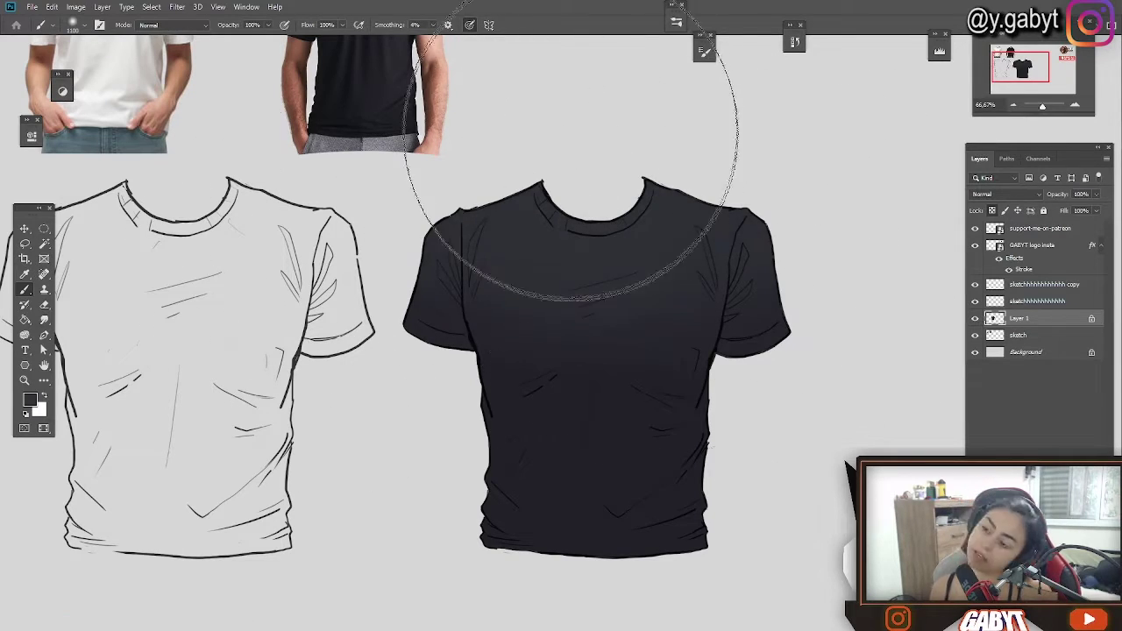
# Step: Sample a near-black tone from the black T-shirt photo and softly darken the shirt's lower half
pyautogui.moveTo(476, 143); pyautogui.dragTo(476, 263)
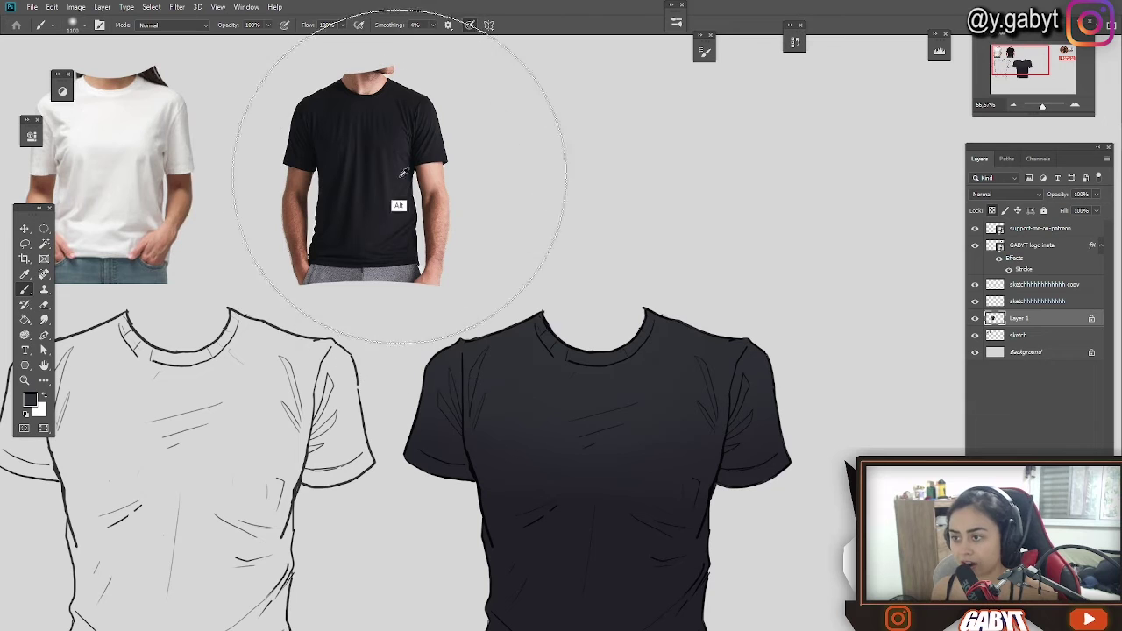
pyautogui.moveTo(403, 172)
pyautogui.mouseDown()
pyautogui.moveTo(401, 184)
pyautogui.moveTo(419, 161)
pyautogui.mouseUp()
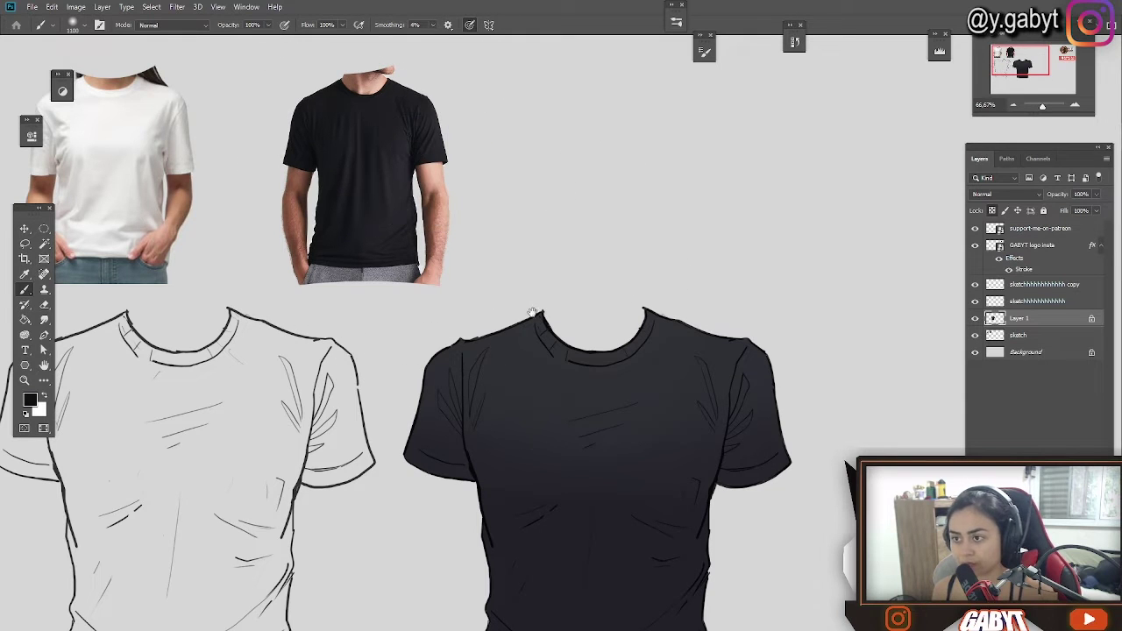
pyautogui.moveTo(531, 315); pyautogui.dragTo(476, 158)
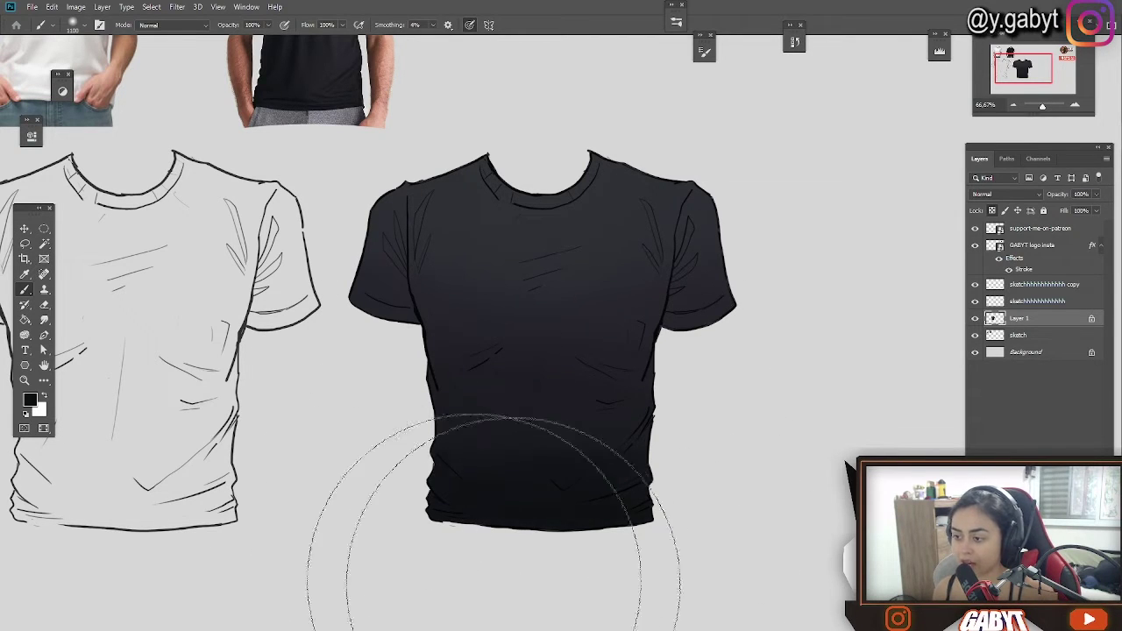
pyautogui.moveTo(543, 569); pyautogui.dragTo(543, 584)
# Step: Place a copy of the shaded T-shirt beside the original and lock transparent pixels on Layer 1
pyautogui.hotkey('ctrl', '-')
pyautogui.hotkey('ctrl', '-')
pyautogui.hotkey('ctrl', '-')
pyautogui.hotkey('ctrl', '+')
pyautogui.hotkey('ctrl', '+')
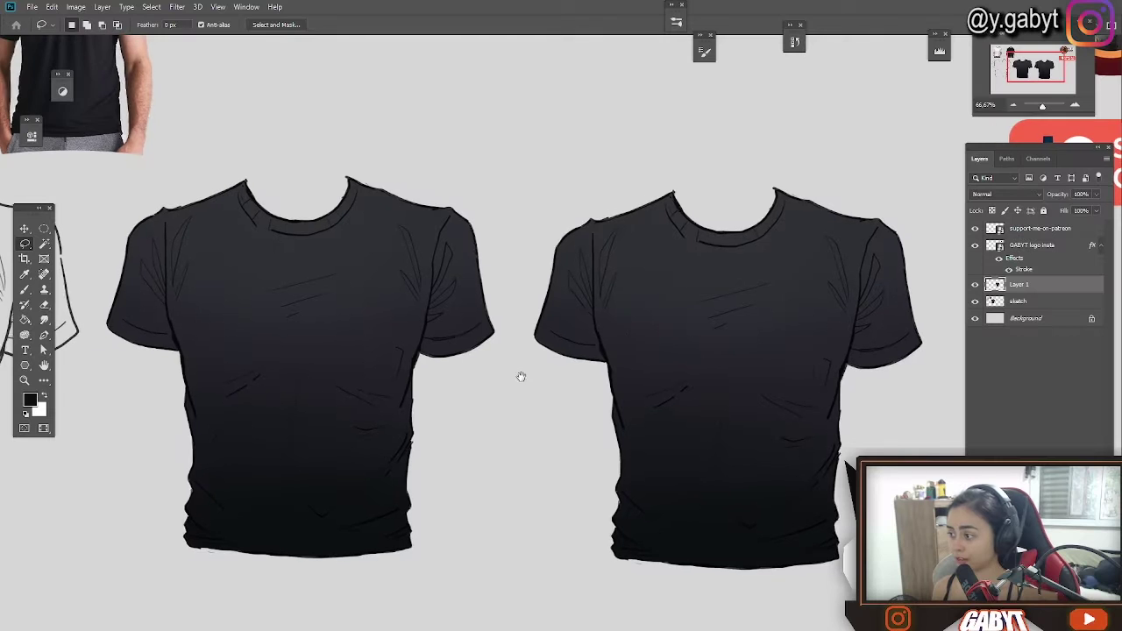
pyautogui.click(992, 212)
pyautogui.moveTo(822, 283); pyautogui.dragTo(719, 273)
# Step: Sample the near-black tone at the copied shirt's hem and reduce the soft brush to 60 px
pyautogui.press('b')
pyautogui.keyDown('alt'); pyautogui.click(739, 270); pyautogui.keyUp('alt')
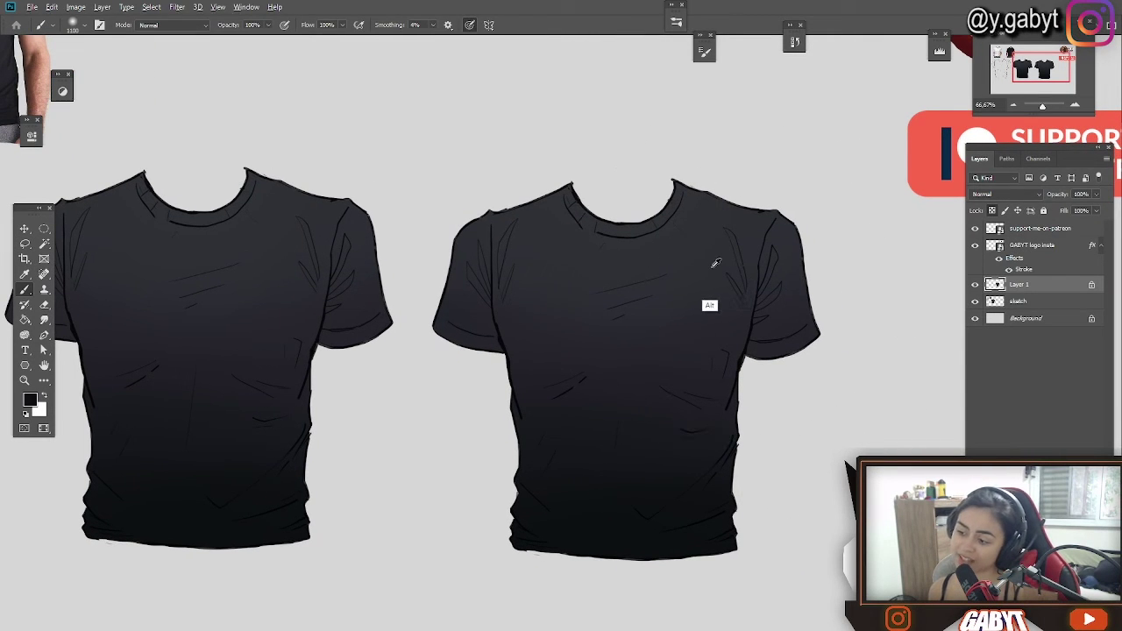
pyautogui.moveTo(630, 413); pyautogui.dragTo(609, 547)
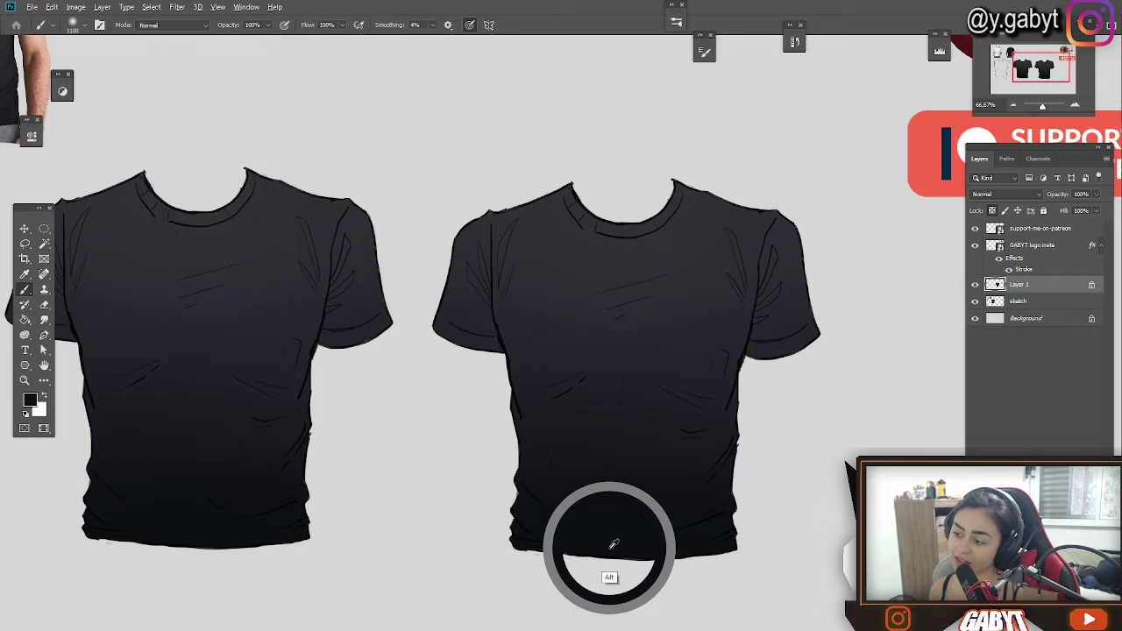
pyautogui.press('[')
pyautogui.press('[')
pyautogui.press('[')
pyautogui.press('[')
pyautogui.press('[')
pyautogui.press('[')
pyautogui.press('[')
pyautogui.press('[')
pyautogui.press('[')
pyautogui.press('[')
pyautogui.press('[')
pyautogui.press('[')
pyautogui.press('[')
pyautogui.press('[')
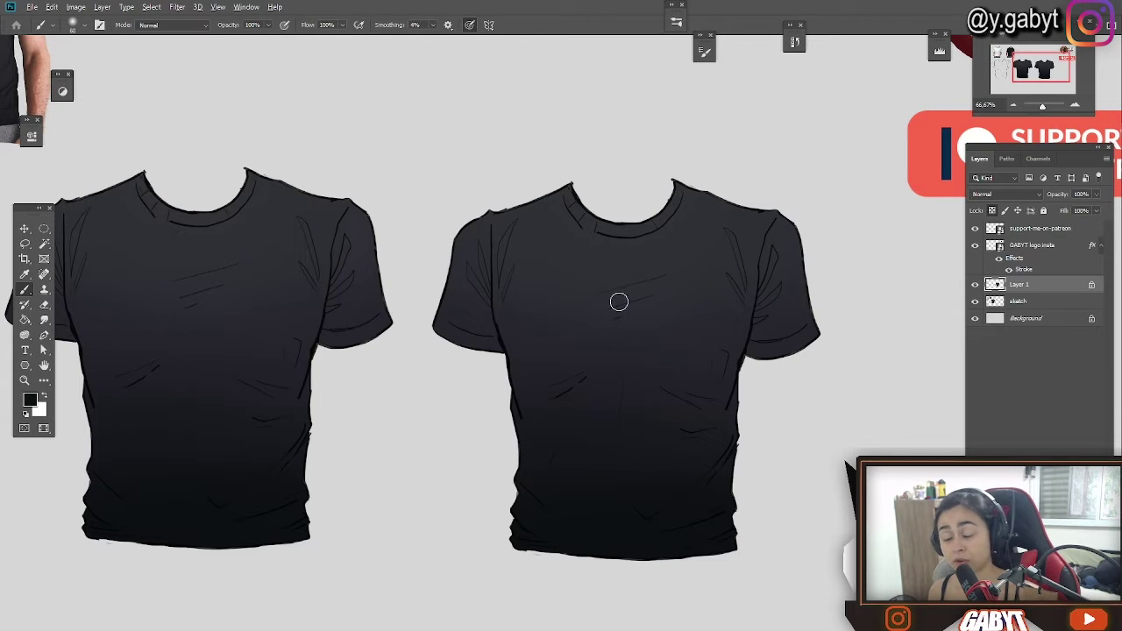
pyautogui.press('l')
pyautogui.hotkey('ctrl', '+')
pyautogui.moveTo(433, 350)
pyautogui.mouseDown()
pyautogui.moveTo(357, 286)
pyautogui.moveTo(325, 330)
pyautogui.mouseUp()
pyautogui.moveTo(558, 295)
pyautogui.mouseDown()
pyautogui.moveTo(623, 383)
pyautogui.moveTo(631, 377)
pyautogui.mouseUp()
pyautogui.moveTo(556, 289)
pyautogui.mouseDown()
pyautogui.moveTo(623, 438)
pyautogui.moveTo(620, 429)
pyautogui.mouseUp()
pyautogui.moveTo(605, 386); pyautogui.dragTo(647, 263)
pyautogui.moveTo(500, 260); pyautogui.dragTo(438, 250)
pyautogui.moveTo(410, 219); pyautogui.dragTo(384, 292)
pyautogui.moveTo(511, 311); pyautogui.dragTo(631, 303)
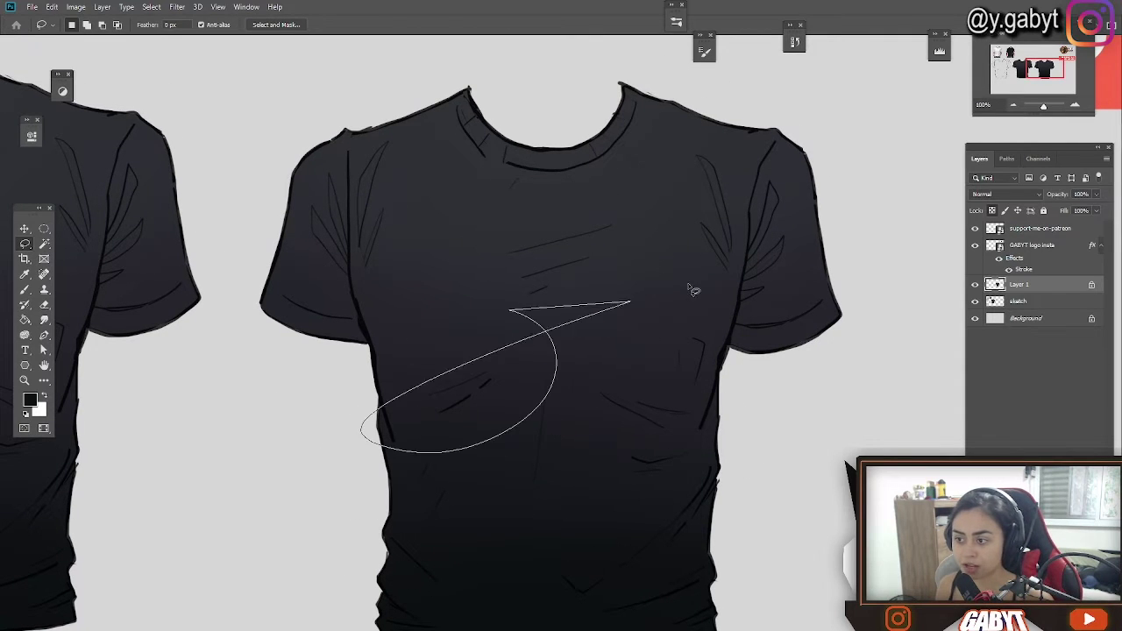
pyautogui.click(626, 382)
pyautogui.moveTo(503, 234); pyautogui.dragTo(561, 283)
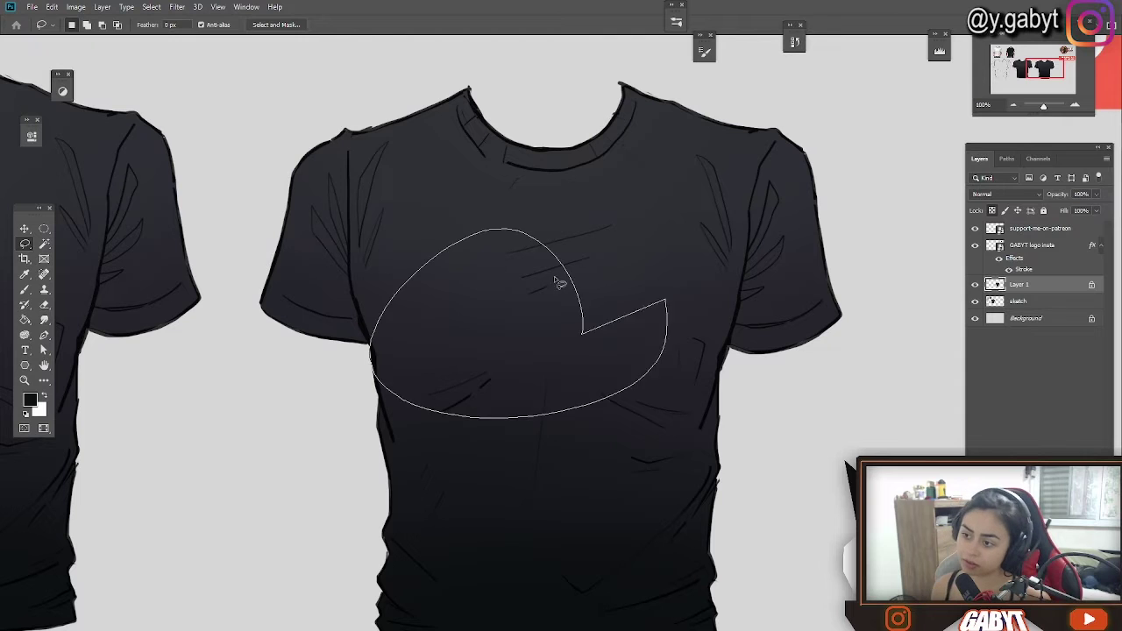
pyautogui.hotkey('ctrl', 'd')
# Step: Lasso the copied shirt's left sleeve folds and hem shadow, adding the left armpit creases and the chest fold under the armpit
pyautogui.scroll(-2, 571, 282)
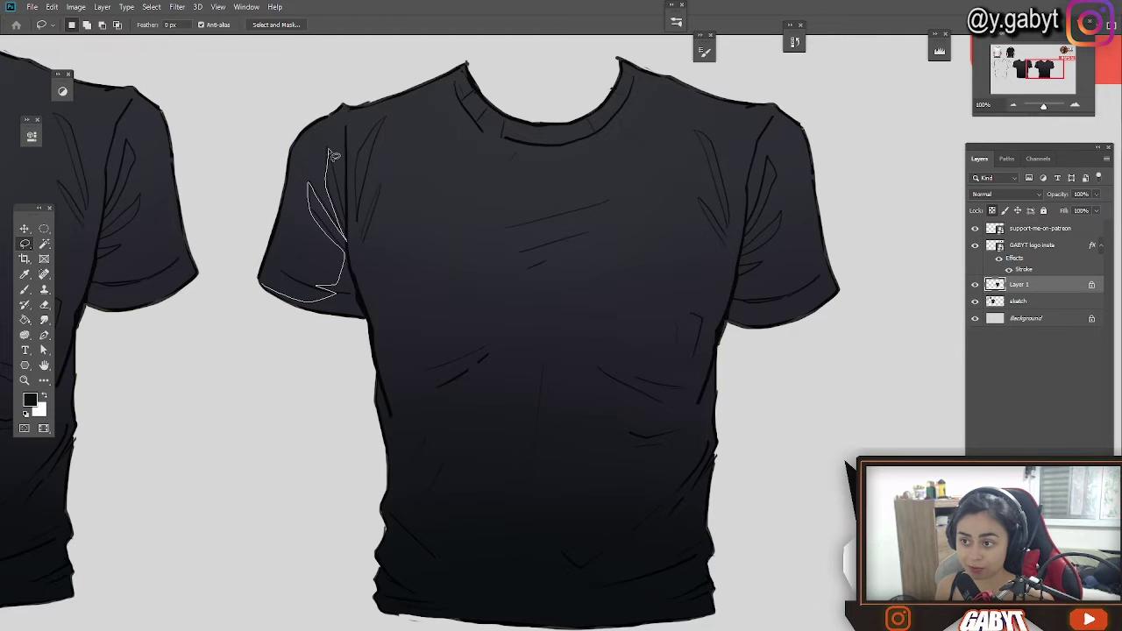
pyautogui.moveTo(357, 274); pyautogui.dragTo(262, 320)
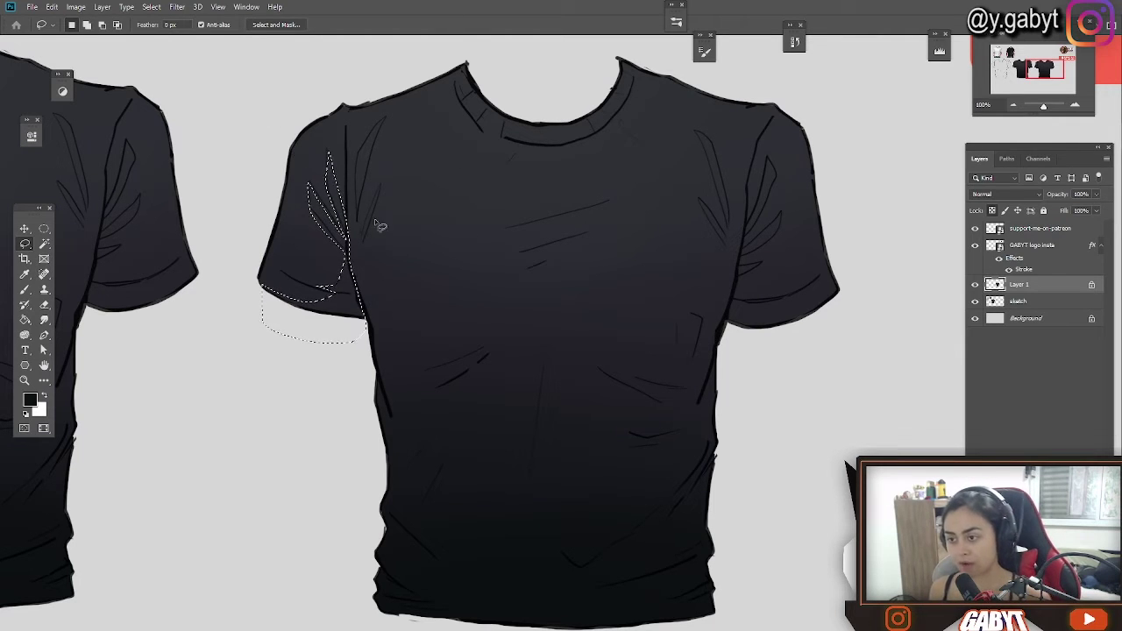
pyautogui.press('shift')
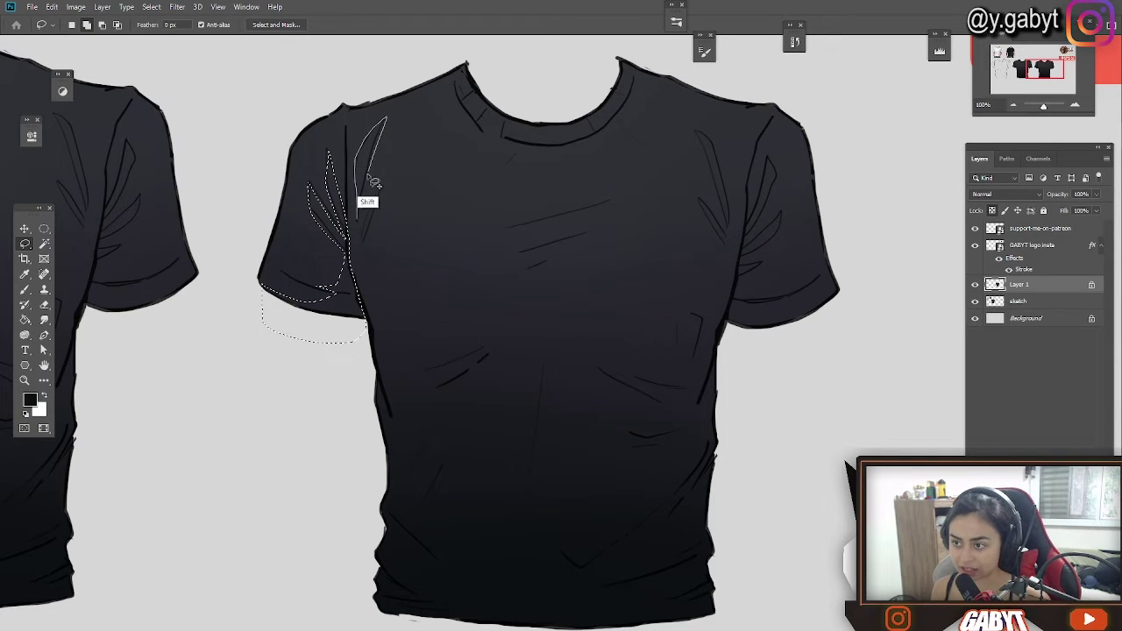
pyautogui.moveTo(362, 215); pyautogui.dragTo(360, 255)
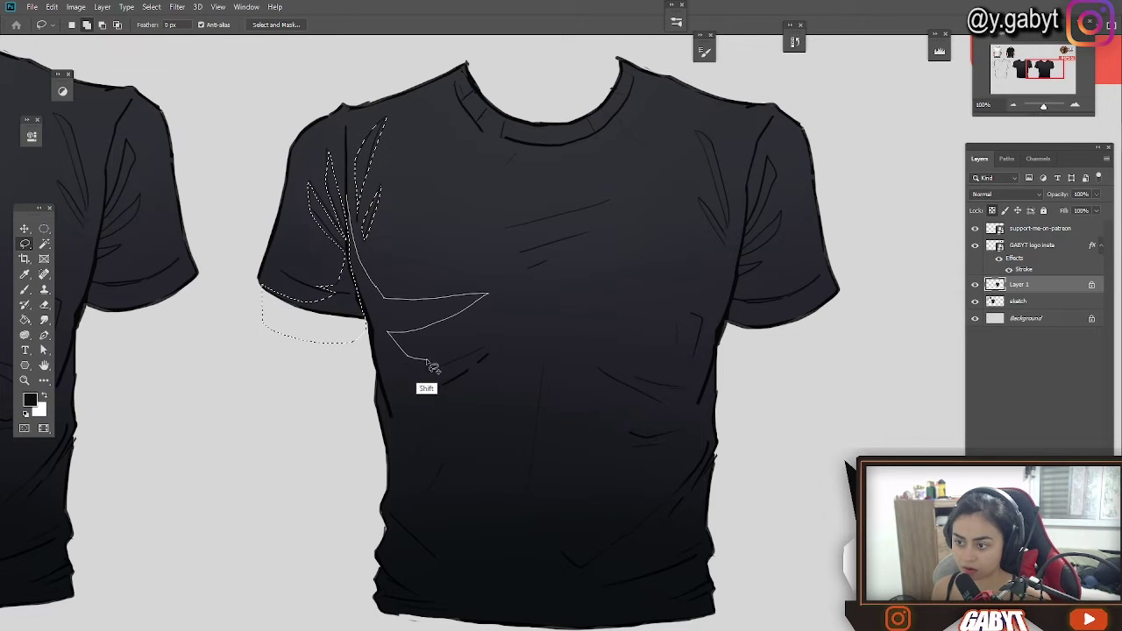
pyautogui.moveTo(428, 361); pyautogui.dragTo(359, 340)
# Step: Add the shoulder shadows on both sides of the collar and the right sleeve's folds and cuff shadow to the lasso selection
pyautogui.moveTo(365, 85)
pyautogui.mouseDown()
pyautogui.moveTo(458, 88)
pyautogui.moveTo(462, 57)
pyautogui.mouseUp()
pyautogui.moveTo(620, 60)
pyautogui.mouseDown()
pyautogui.moveTo(679, 102)
pyautogui.moveTo(767, 87)
pyautogui.mouseUp()
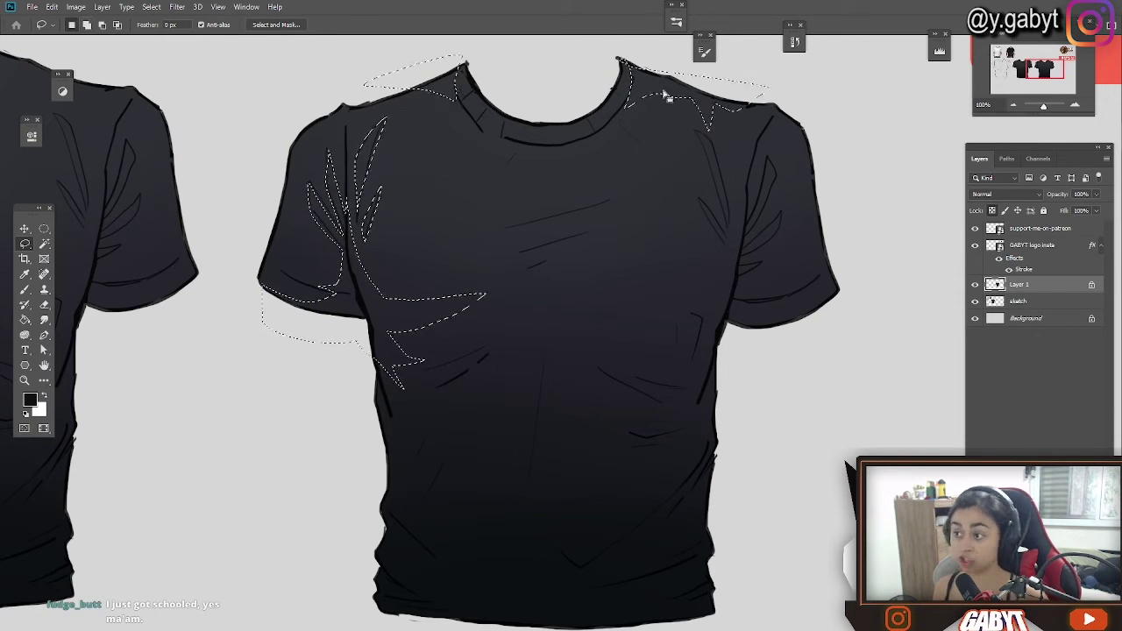
pyautogui.moveTo(676, 88)
pyautogui.mouseDown()
pyautogui.moveTo(588, 113)
pyautogui.moveTo(626, 113)
pyautogui.mouseUp()
pyautogui.moveTo(690, 252); pyautogui.dragTo(703, 245)
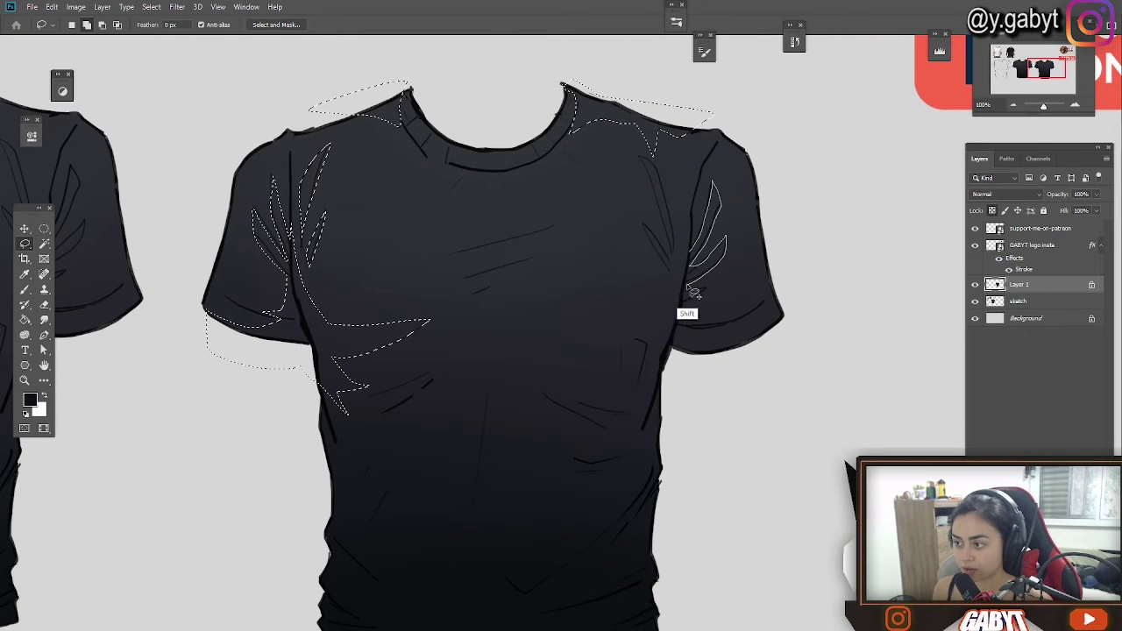
pyautogui.moveTo(684, 286); pyautogui.dragTo(684, 280)
# Step: Add the right armpit creases, the right chest fold and a jagged shadow down the torso's right side to the selection
pyautogui.moveTo(675, 197); pyautogui.dragTo(682, 253)
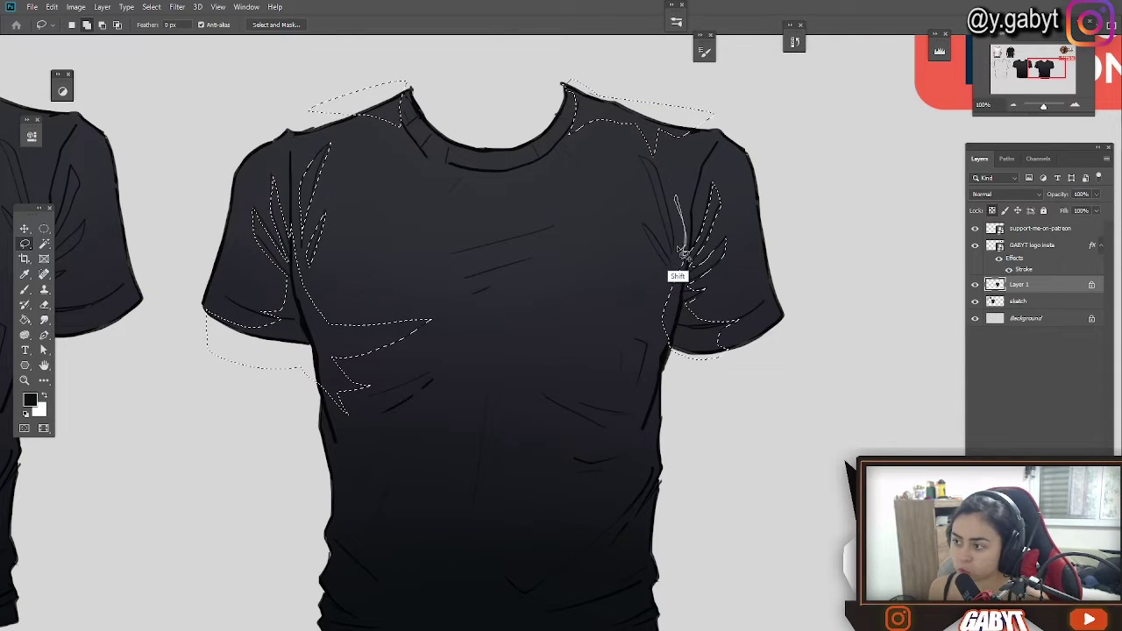
pyautogui.moveTo(638, 361); pyautogui.dragTo(669, 361)
pyautogui.moveTo(596, 380)
pyautogui.mouseDown()
pyautogui.moveTo(643, 269)
pyautogui.moveTo(678, 254)
pyautogui.mouseUp()
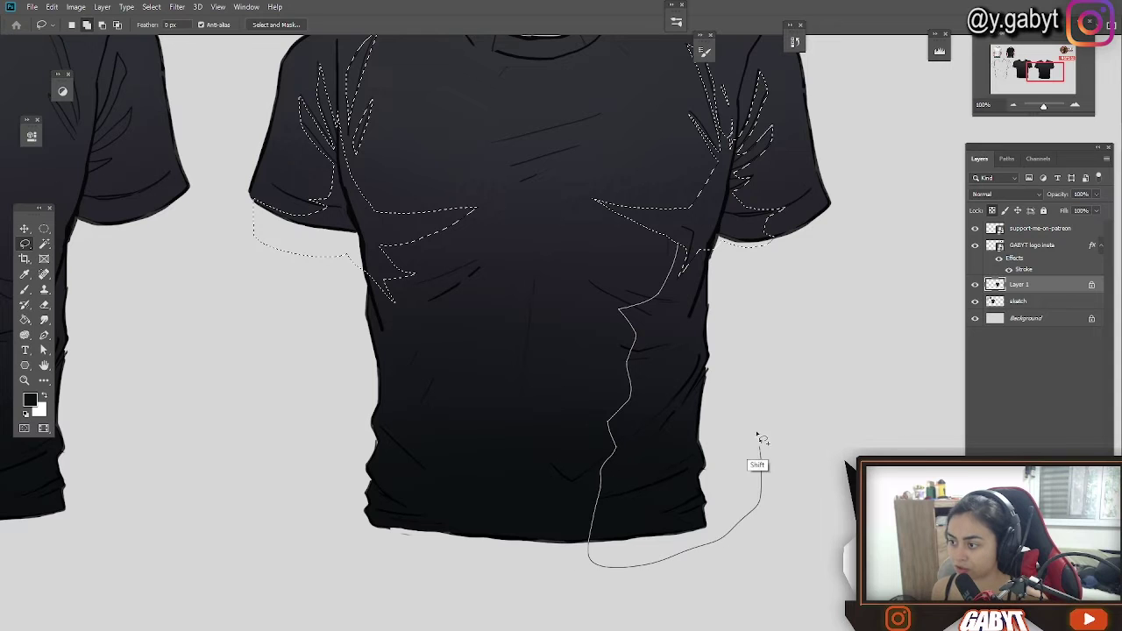
pyautogui.moveTo(757, 435)
pyautogui.mouseDown()
pyautogui.moveTo(726, 269)
pyautogui.moveTo(704, 420)
pyautogui.moveTo(663, 318)
pyautogui.mouseUp()
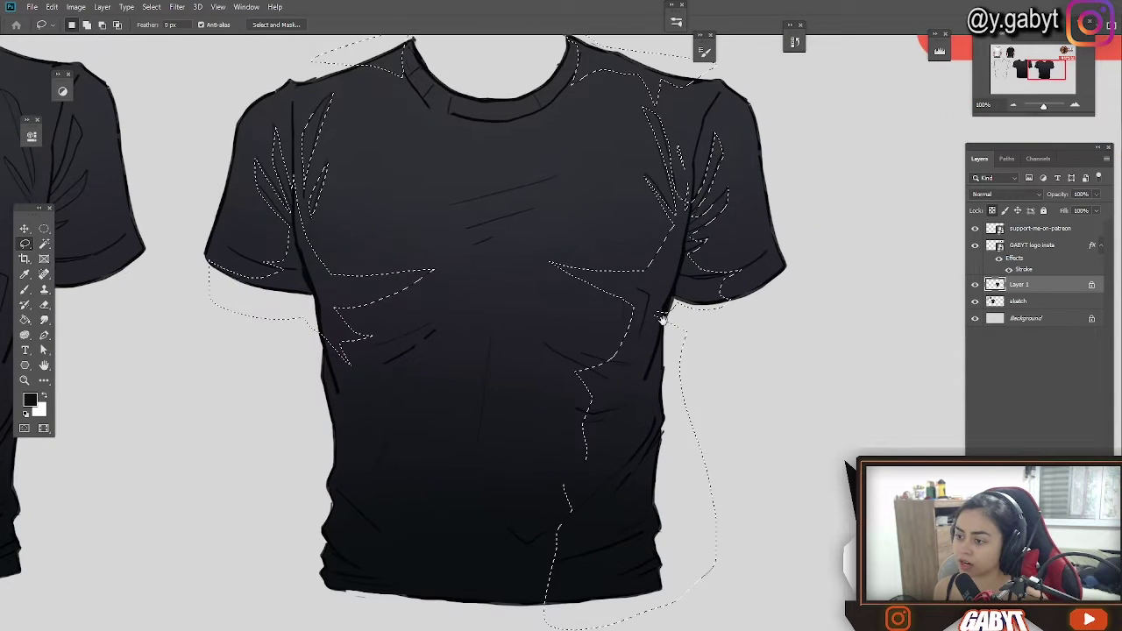
# Step: Add a jagged fold shadow down the torso's left side and a small crease at the right waist to the selection
pyautogui.press('shift')
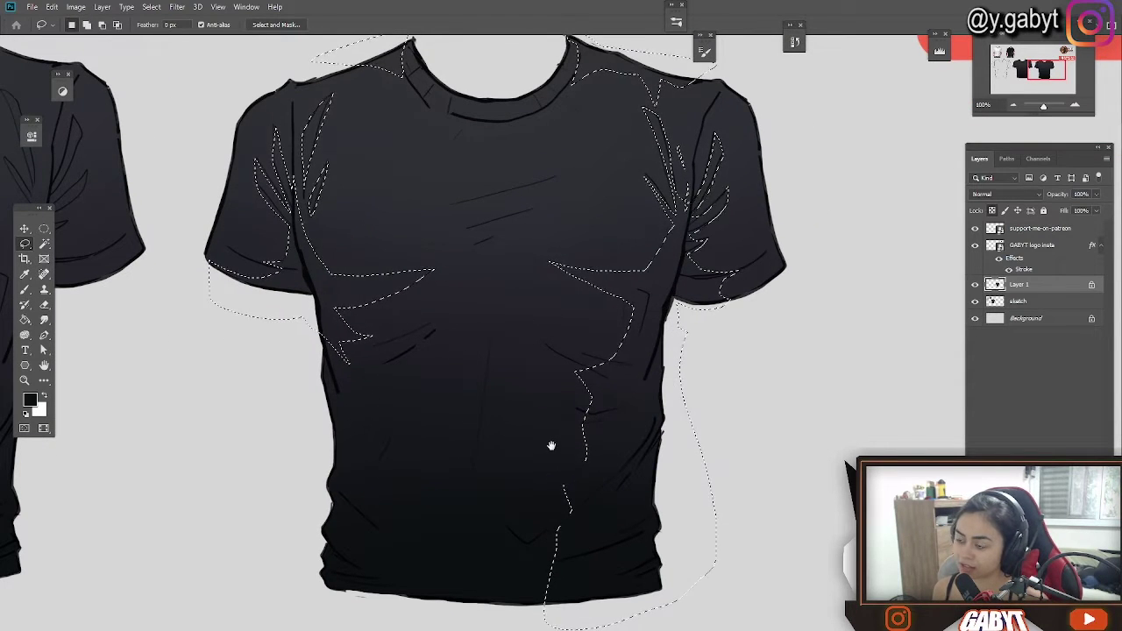
pyautogui.moveTo(551, 446); pyautogui.dragTo(575, 361)
pyautogui.press('shift')
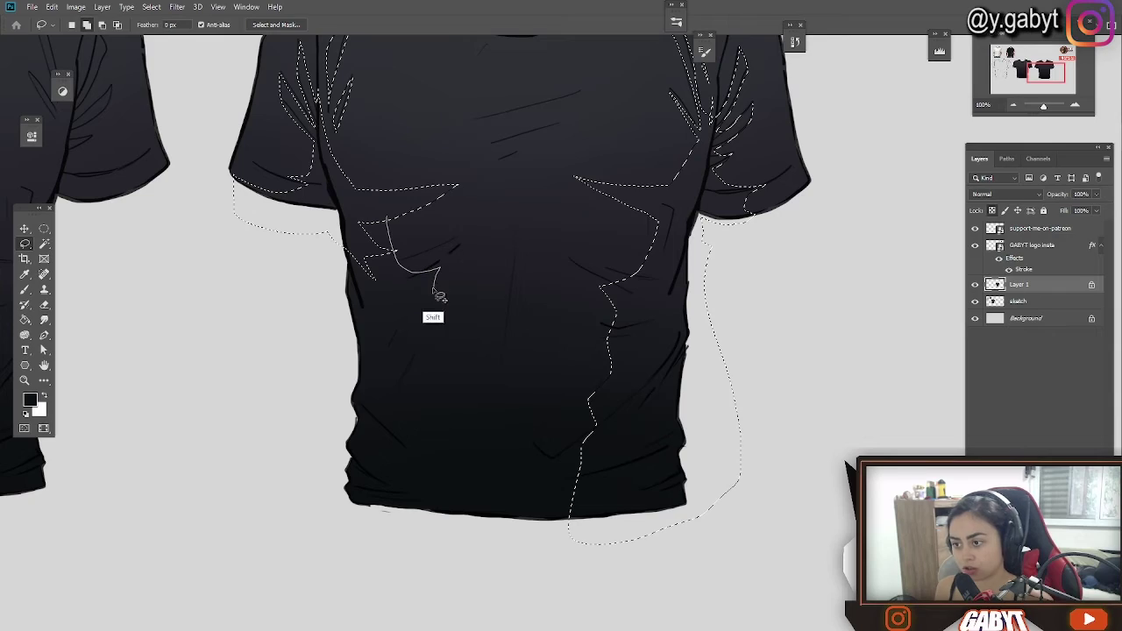
pyautogui.moveTo(425, 359); pyautogui.dragTo(338, 226)
pyautogui.moveTo(615, 317); pyautogui.dragTo(613, 331)
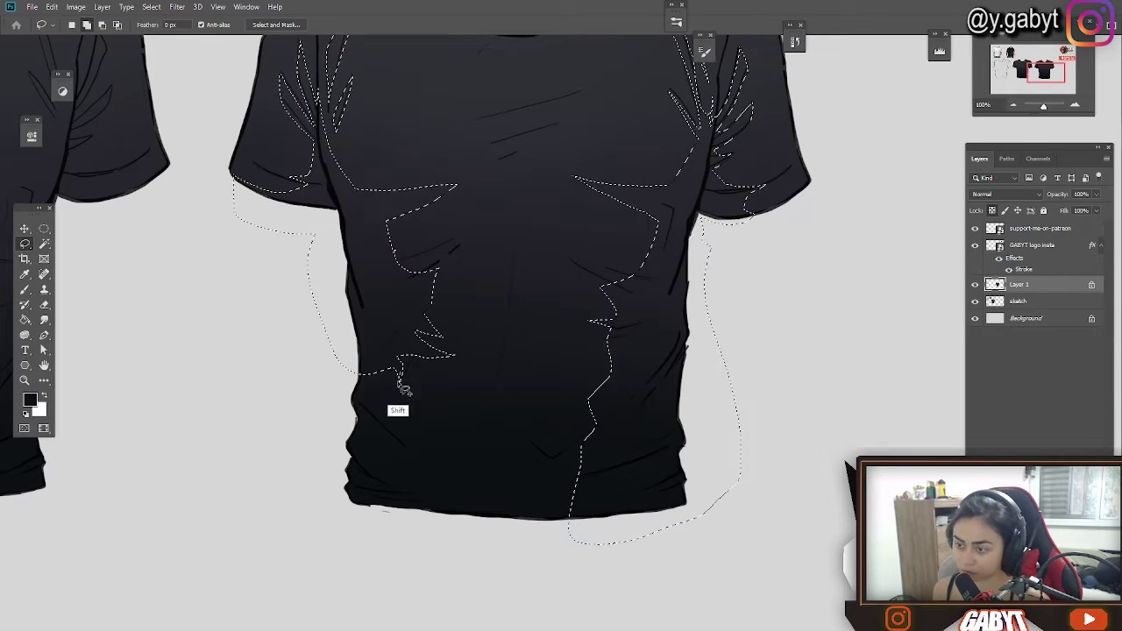
pyautogui.moveTo(397, 379)
pyautogui.mouseDown()
pyautogui.moveTo(360, 394)
pyautogui.moveTo(366, 431)
pyautogui.moveTo(335, 371)
pyautogui.mouseUp()
# Step: Add the creases around the lower waist and along the hem to the lasso selection
pyautogui.moveTo(600, 426); pyautogui.dragTo(610, 564)
pyautogui.moveTo(643, 285); pyautogui.dragTo(648, 163)
pyautogui.moveTo(592, 409); pyautogui.dragTo(609, 361)
pyautogui.moveTo(584, 417)
pyautogui.mouseDown()
pyautogui.moveTo(645, 409)
pyautogui.moveTo(581, 433)
pyautogui.mouseUp()
pyautogui.moveTo(580, 436); pyautogui.dragTo(659, 438)
pyautogui.scroll(3, 659, 438)
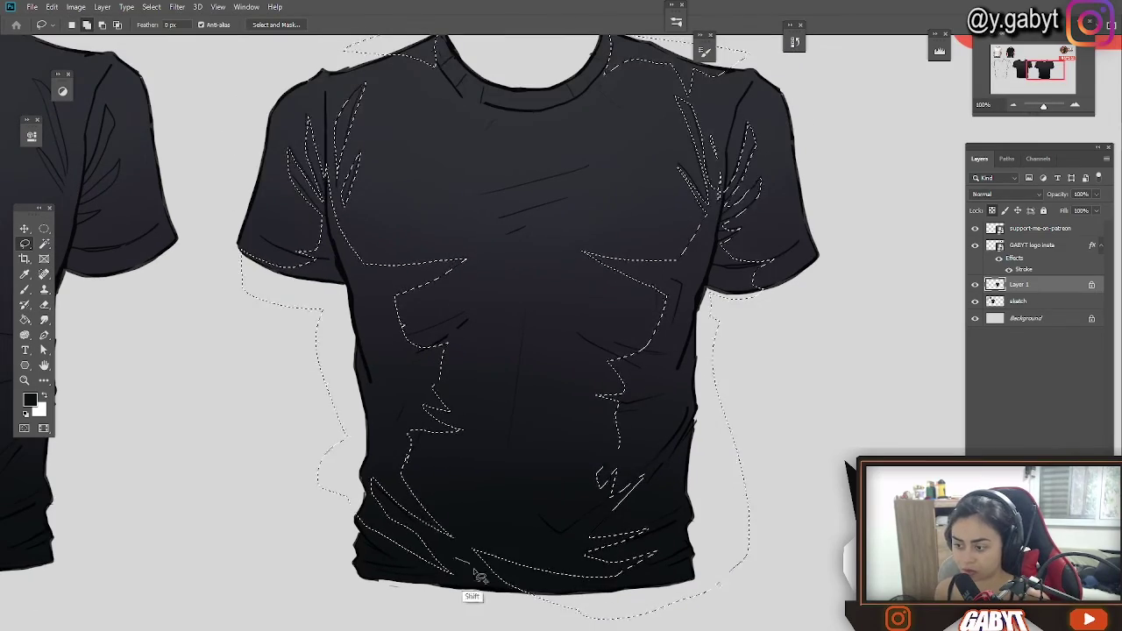
pyautogui.moveTo(473, 574); pyautogui.dragTo(421, 556)
# Step: Add the outer sleeve edges and remaining shoulder shadows to the selection, and hide the selection outline
pyautogui.scroll(3, 672, 363)
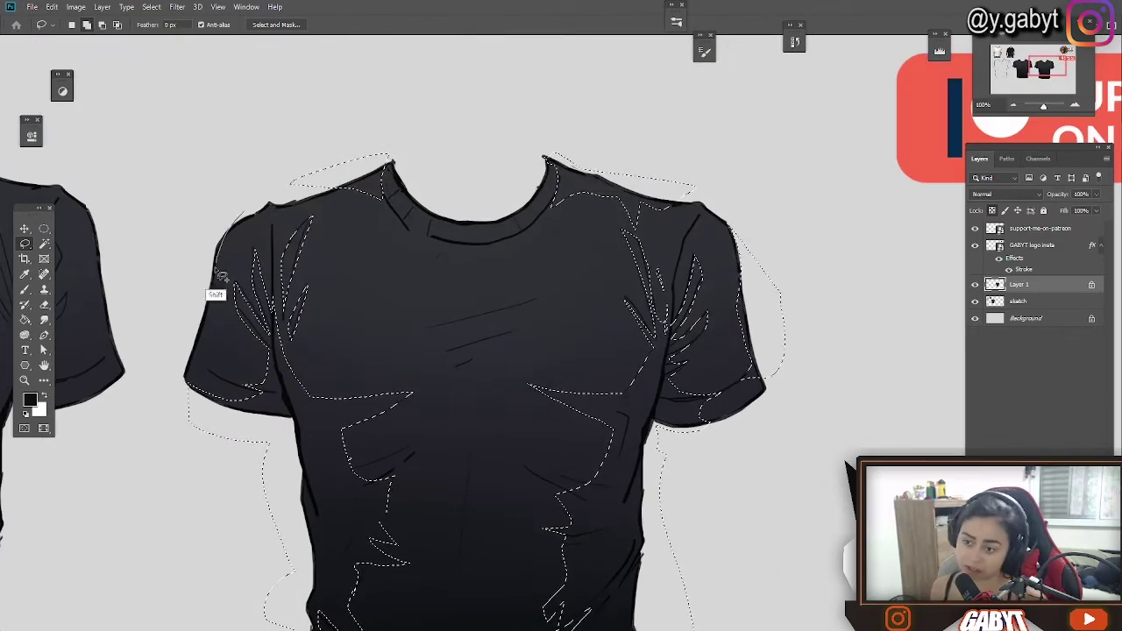
pyautogui.moveTo(217, 273); pyautogui.dragTo(209, 377)
pyautogui.moveTo(498, 246); pyautogui.dragTo(617, 231)
pyautogui.moveTo(506, 158); pyautogui.dragTo(421, 180)
pyautogui.moveTo(631, 206); pyautogui.dragTo(464, 231)
pyautogui.moveTo(683, 231)
pyautogui.mouseDown()
pyautogui.moveTo(722, 236)
pyautogui.moveTo(693, 241)
pyautogui.mouseUp()
pyautogui.moveTo(516, 604)
pyautogui.mouseDown()
pyautogui.moveTo(610, 273)
pyautogui.moveTo(549, 446)
pyautogui.mouseUp()
pyautogui.hotkey('ctrl', '-')
pyautogui.moveTo(732, 190); pyautogui.dragTo(771, 190)
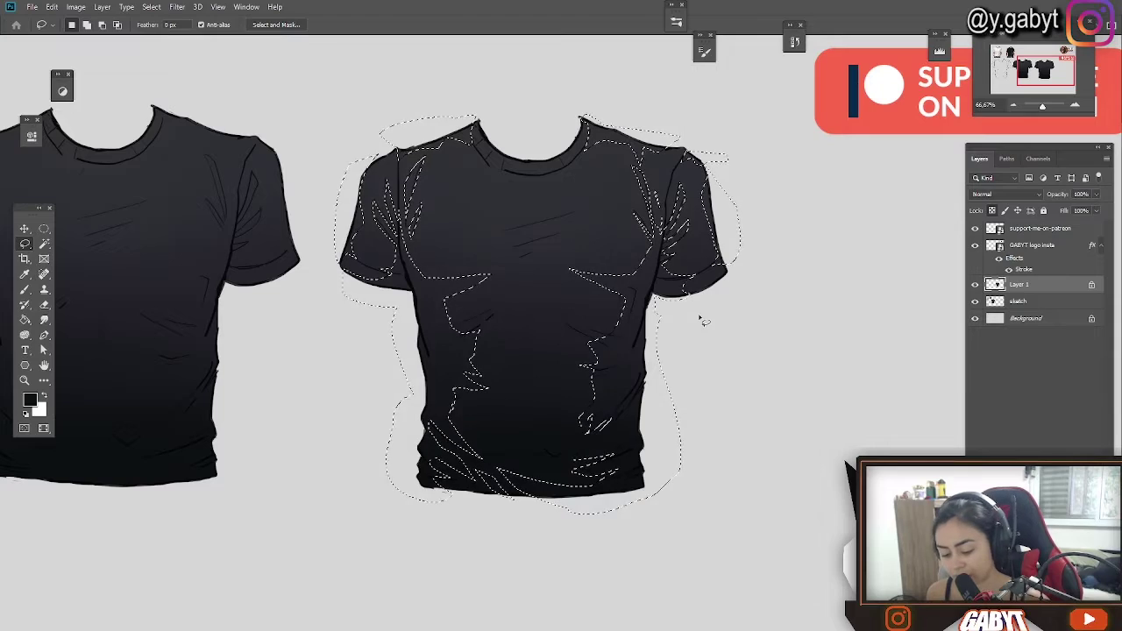
pyautogui.hotkey('ctrl', 'h')
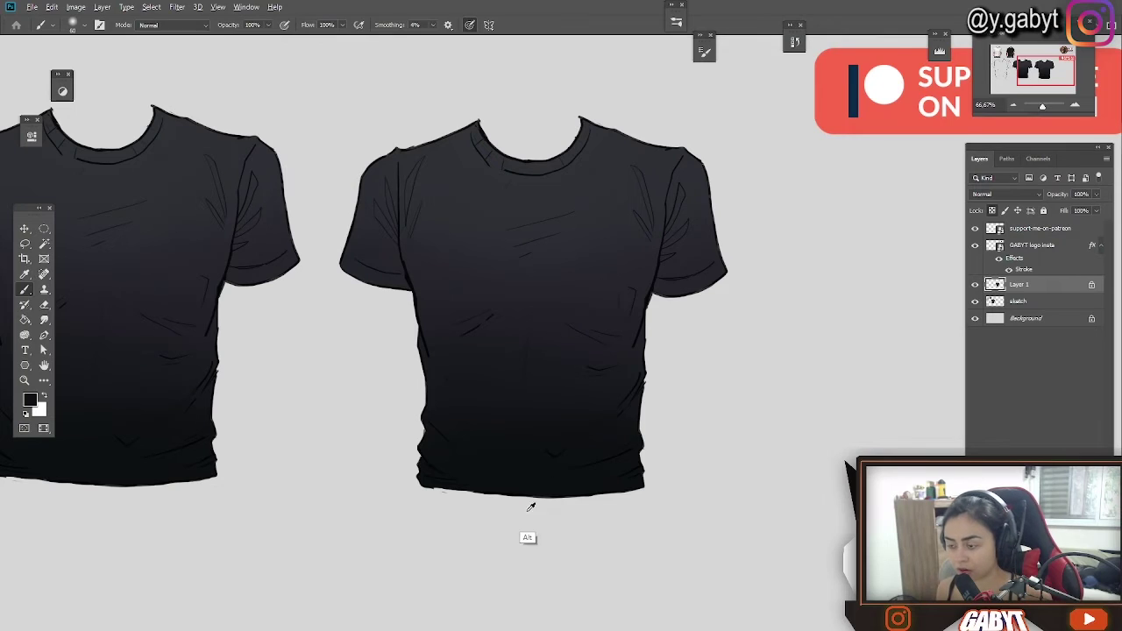
# Step: Sample the near-black tone at the hem, enlarge the soft brush to 1600 px and softly shade the selected folds on torso and sleeves
pyautogui.keyDown('alt'); pyautogui.click(528, 467); pyautogui.keyUp('alt')
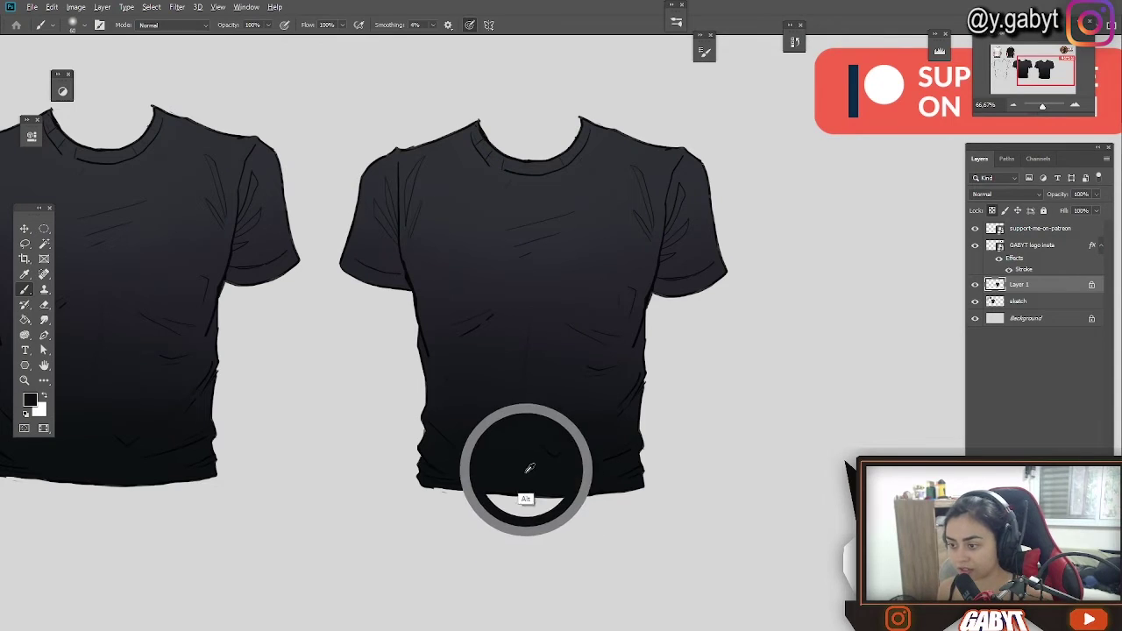
pyautogui.press(']')
pyautogui.press(']')
pyautogui.press(']')
pyautogui.press(']')
pyautogui.press(']')
pyautogui.press(']')
pyautogui.press(']')
pyautogui.press(']')
pyautogui.press(']')
pyautogui.press(']')
pyautogui.press(']')
pyautogui.press(']')
pyautogui.press(']')
pyautogui.press(']')
pyautogui.press(']')
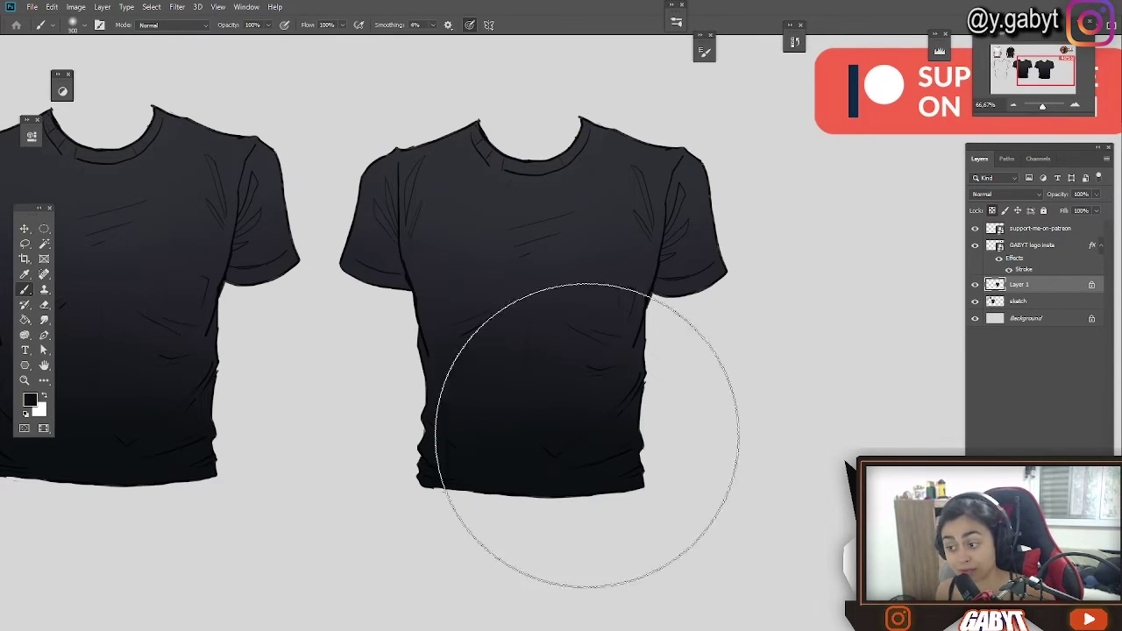
pyautogui.moveTo(611, 340); pyautogui.dragTo(633, 294)
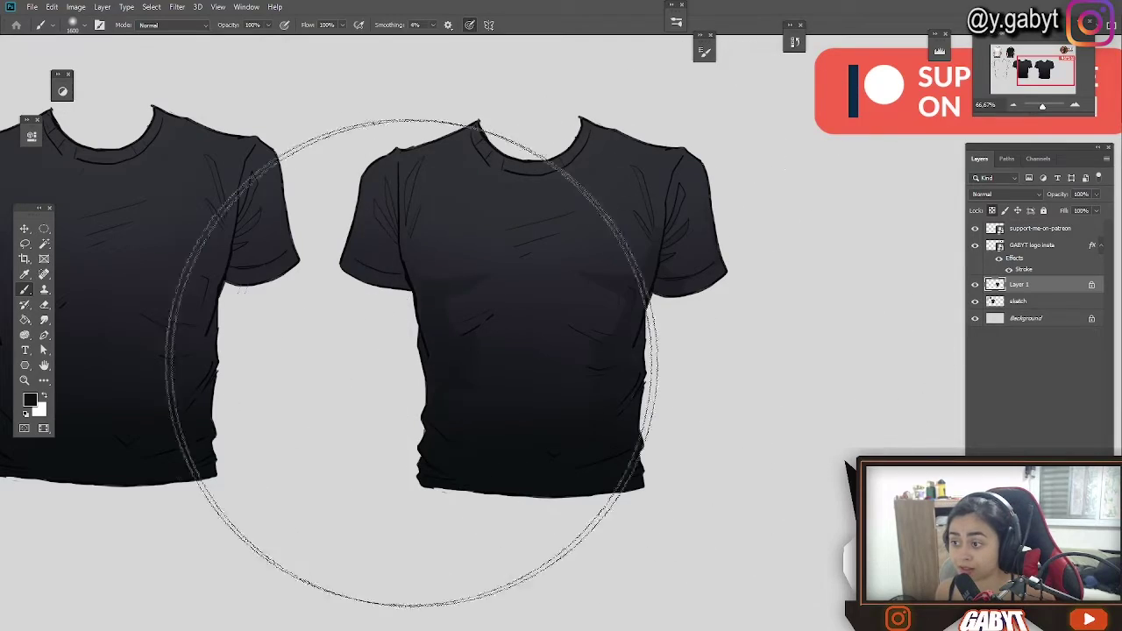
pyautogui.moveTo(412, 362); pyautogui.dragTo(478, 350)
pyautogui.moveTo(705, 227); pyautogui.dragTo(666, 263)
pyautogui.moveTo(354, 262); pyautogui.dragTo(385, 210)
pyautogui.moveTo(665, 274); pyautogui.dragTo(746, 271)
# Step: Set the foreground colour to the bluish near-black #080b0f and deepen the selected shadows on the shirt's lower half
pyautogui.click(169, 26)
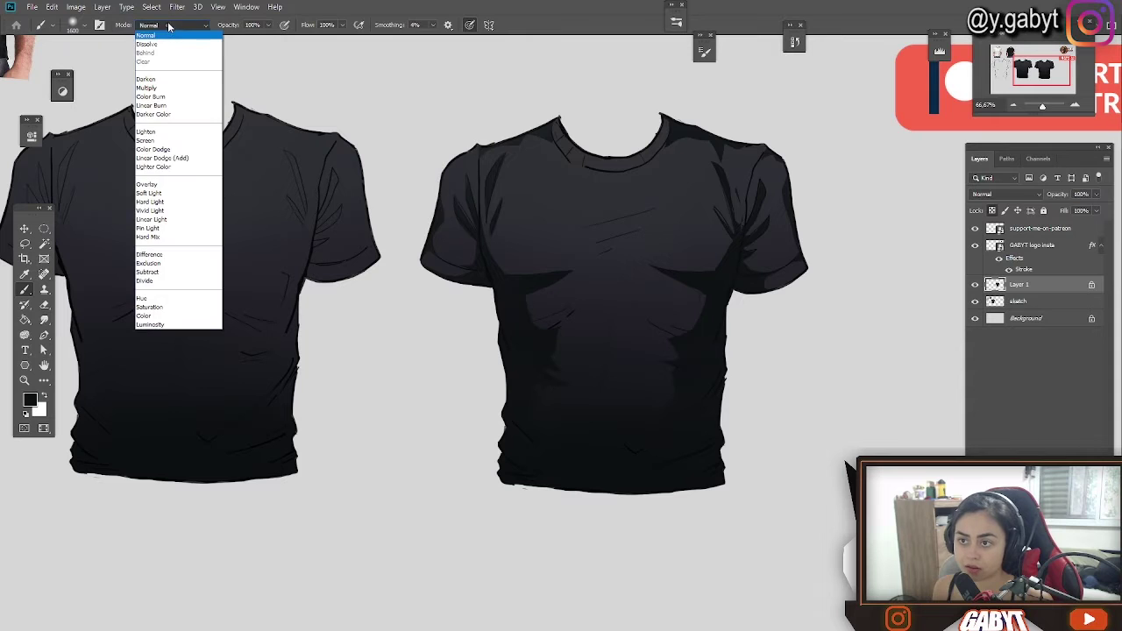
pyautogui.click(153, 42)
pyautogui.click(30, 403)
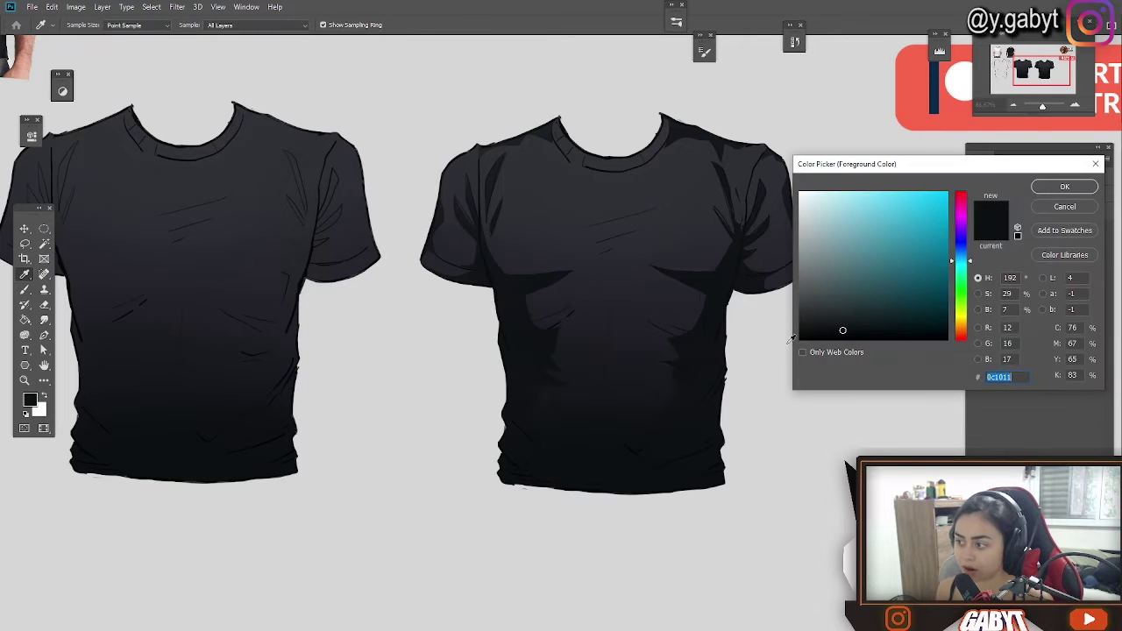
pyautogui.moveTo(964, 263); pyautogui.dragTo(979, 249)
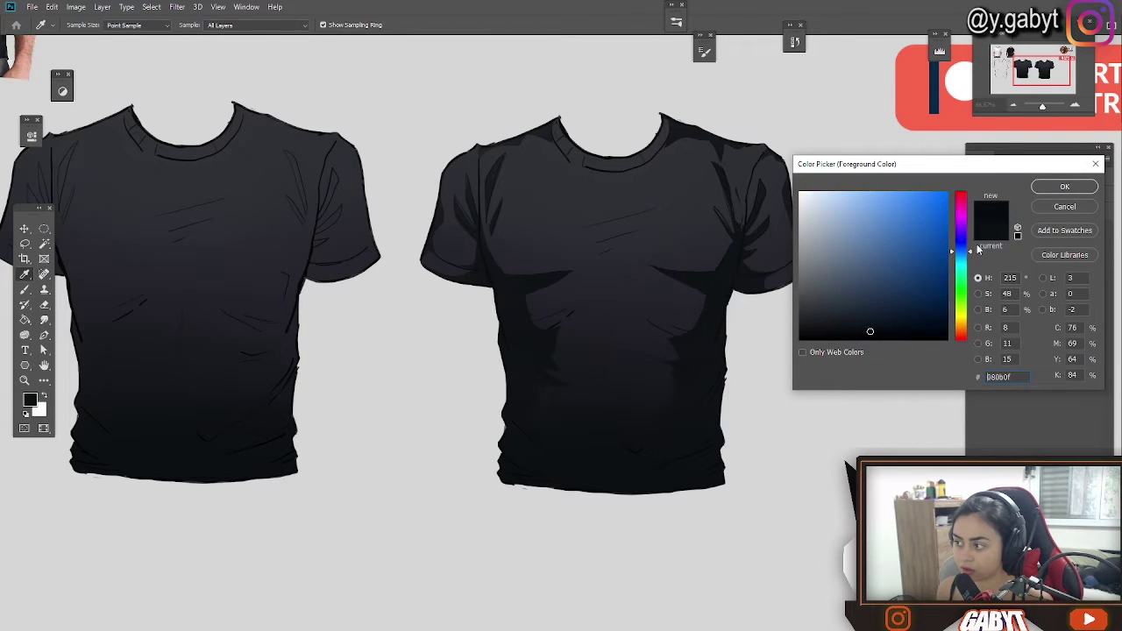
pyautogui.click(1049, 189)
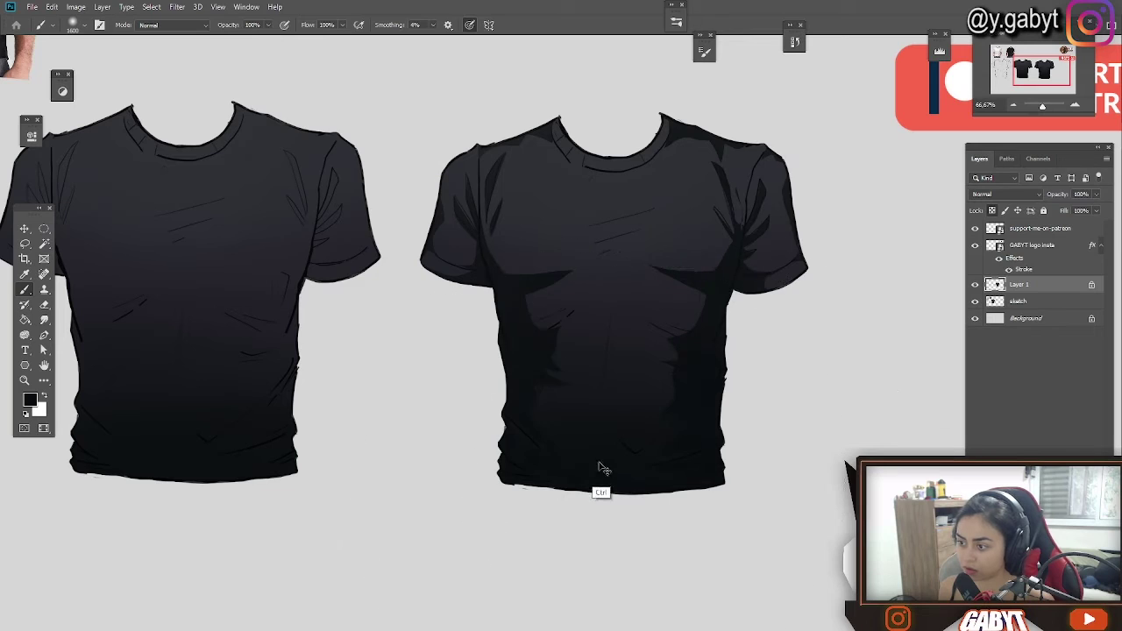
# Step: Sample a dark grey and a near-black from the shirt and softly blend the selected shadows with the 1600 px brush
pyautogui.moveTo(778, 317); pyautogui.dragTo(759, 395)
pyautogui.keyDown('alt'); pyautogui.click(614, 309); pyautogui.keyUp('alt')
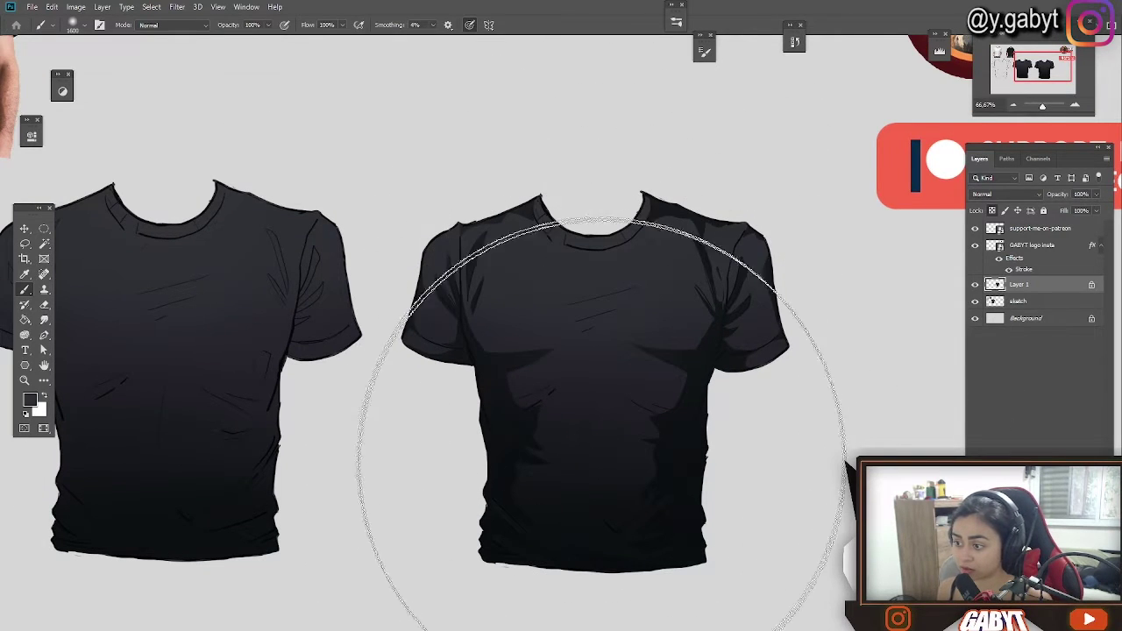
pyautogui.keyDown('alt'); pyautogui.click(587, 503); pyautogui.keyUp('alt')
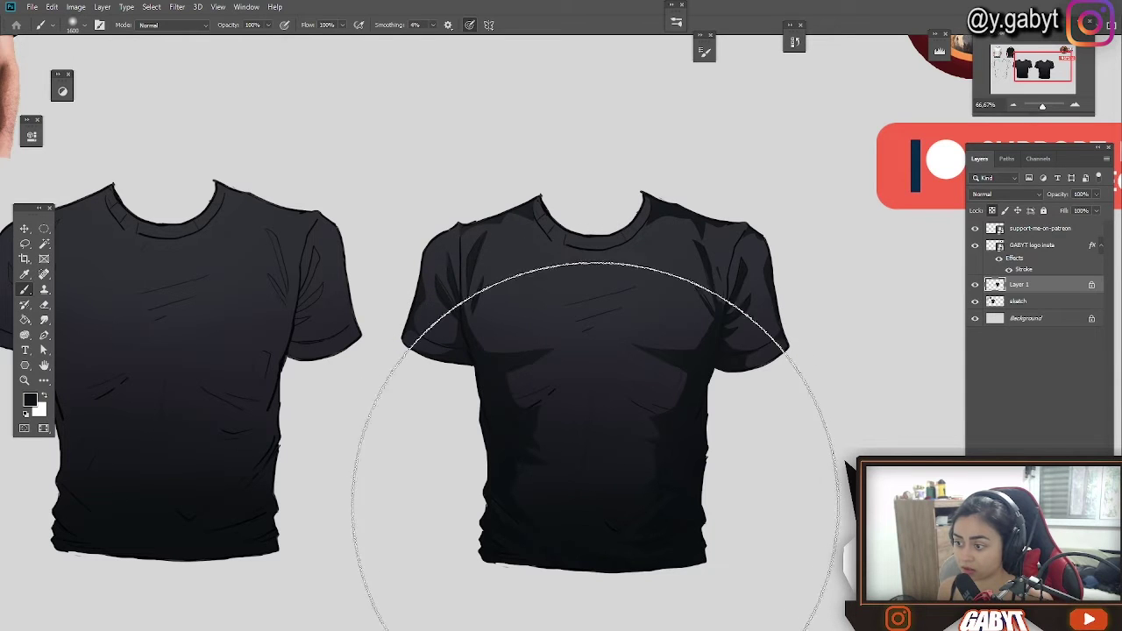
# Step: Sample the dark grey on the upper chest, reduce the soft brush to 250 px and soften the fold shadows on the shoulders and chest
pyautogui.keyDown('alt'); pyautogui.click(666, 254); pyautogui.keyUp('alt')
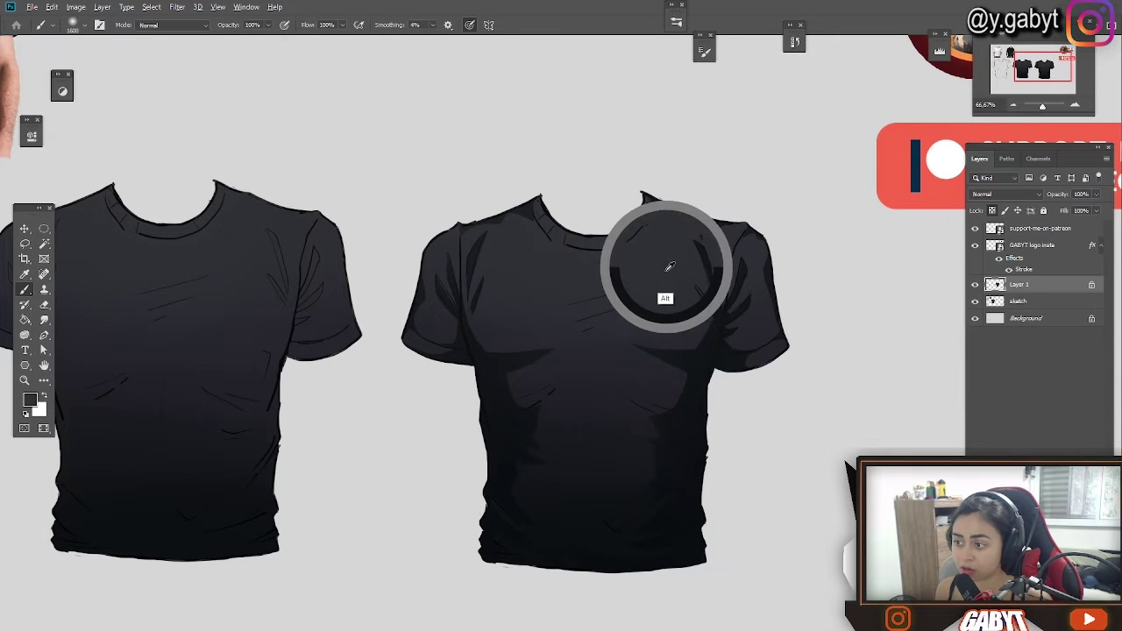
pyautogui.press('[')
pyautogui.press('[')
pyautogui.press('[')
pyautogui.press('[')
pyautogui.press('[')
pyautogui.press('[')
pyautogui.press('[')
pyautogui.press('[')
pyautogui.press('[')
pyautogui.press('[')
pyautogui.press('[')
pyautogui.press('[')
pyautogui.press('[')
pyautogui.press('[')
pyautogui.press('[')
pyautogui.press('[')
pyautogui.press('[')
pyautogui.press('[')
pyautogui.press('[')
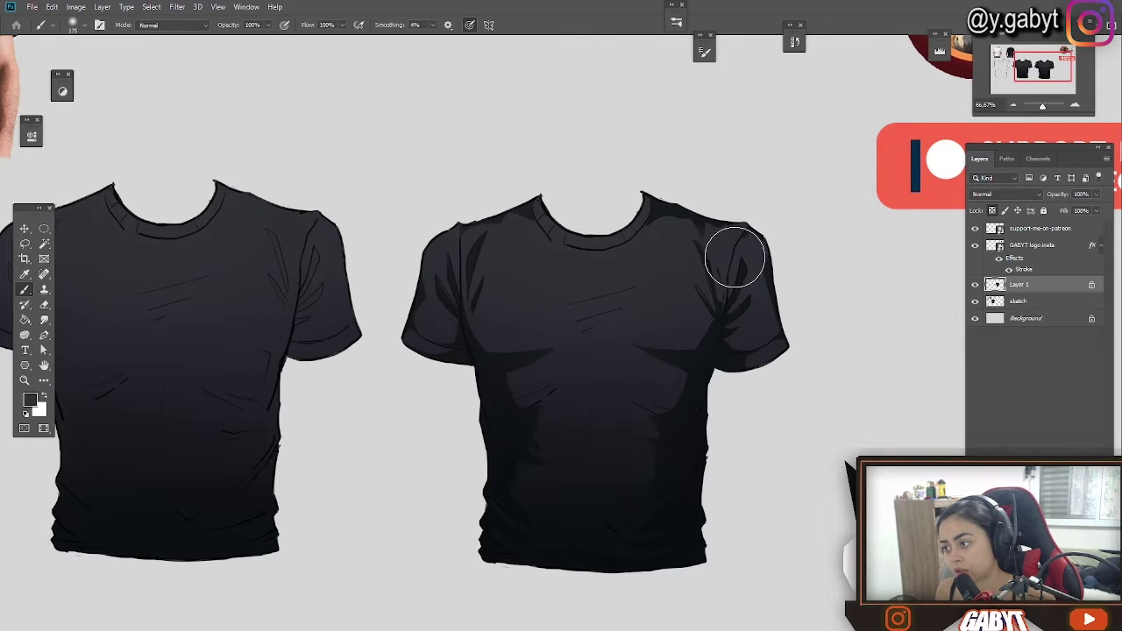
pyautogui.press(']')
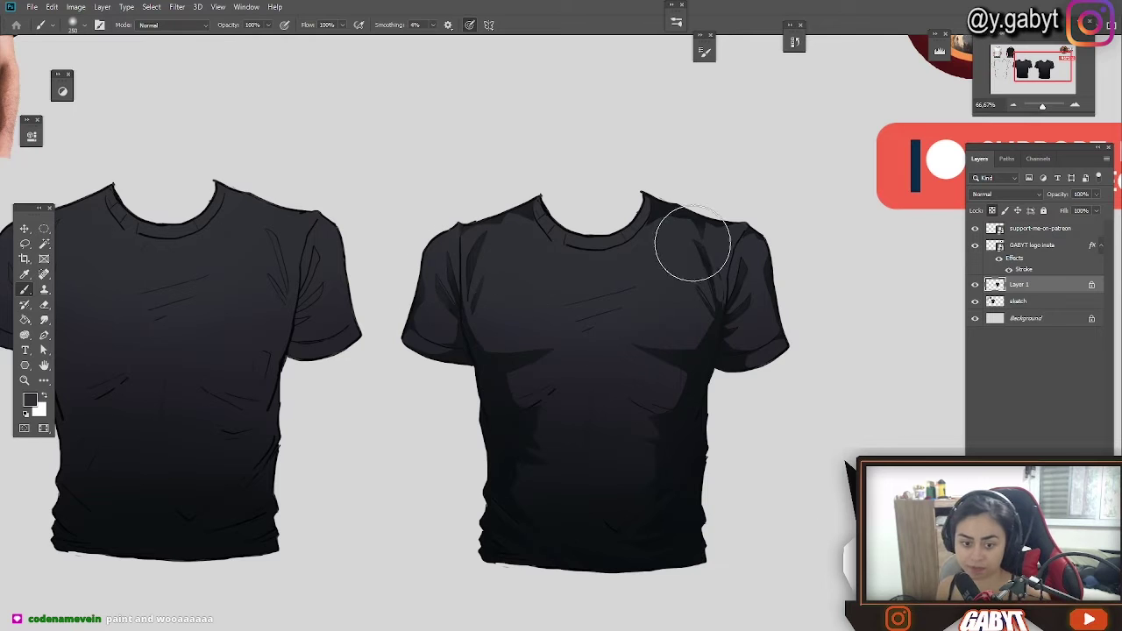
pyautogui.moveTo(652, 397); pyautogui.dragTo(677, 390)
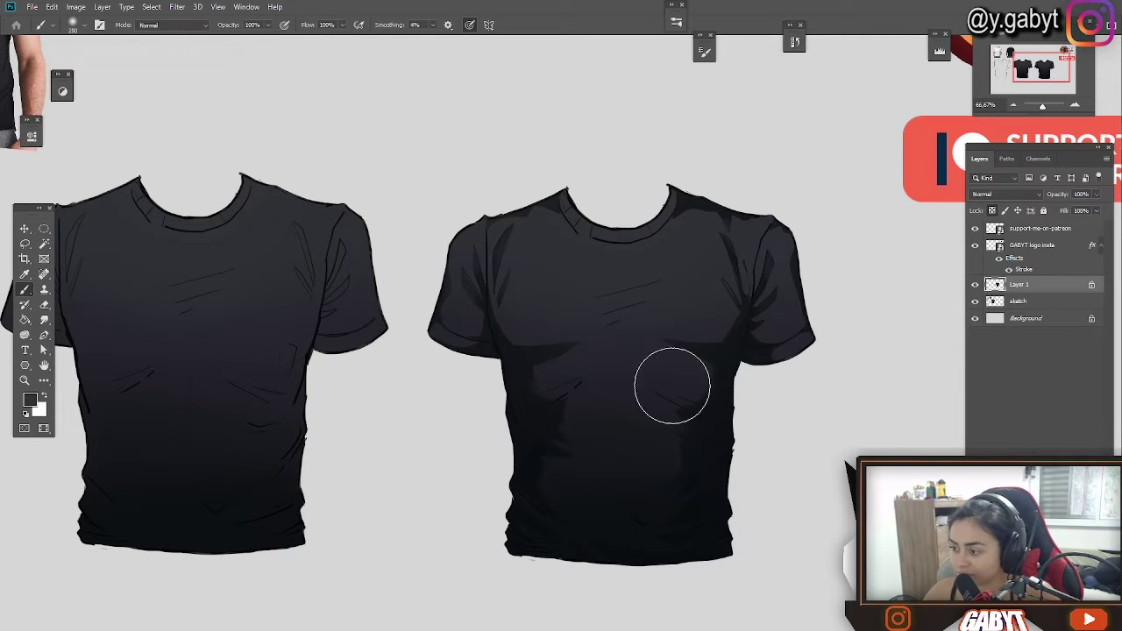
# Step: Sample the dark tone of the left sleeve's folds, reduce the brush to 15 px and touch up those fold shadows
pyautogui.scroll(2, 532, 332)
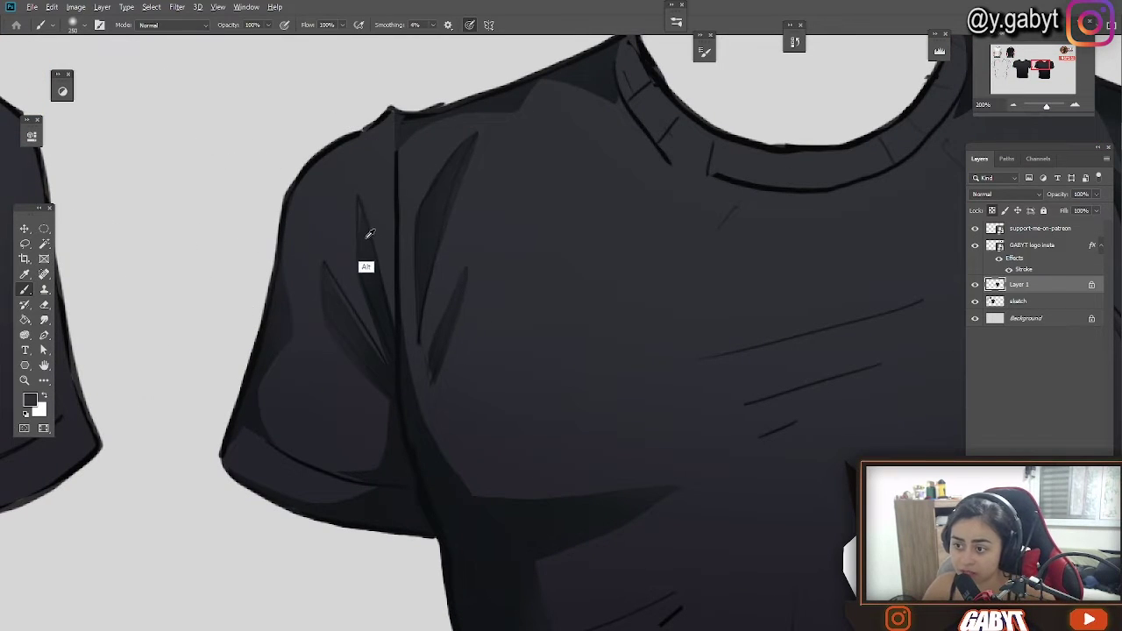
pyautogui.press('[')
pyautogui.press('[')
pyautogui.press('[')
pyautogui.press('[')
pyautogui.press('[')
pyautogui.press('[')
pyautogui.press('[')
pyautogui.press('[')
pyautogui.press('[')
pyautogui.press('[')
pyautogui.press('[')
pyautogui.press('[')
pyautogui.press('[')
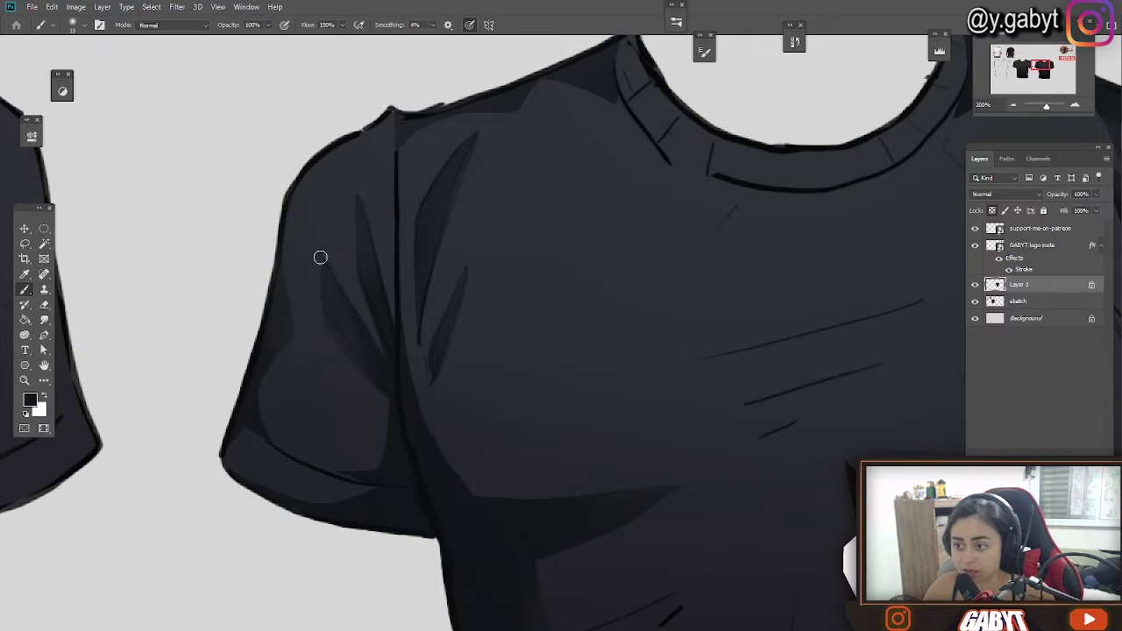
# Step: Enlarge the brush slightly and paint softly over the armhole seam line between the chest and the right sleeve
pyautogui.moveTo(754, 270)
pyautogui.mouseDown()
pyautogui.moveTo(416, 254)
pyautogui.moveTo(62, 271)
pyautogui.mouseUp()
pyautogui.moveTo(402, 312); pyautogui.dragTo(429, 350)
pyautogui.moveTo(491, 262); pyautogui.dragTo(587, 255)
pyautogui.press(']')
pyautogui.press(']')
pyautogui.press(']')
pyautogui.press(']')
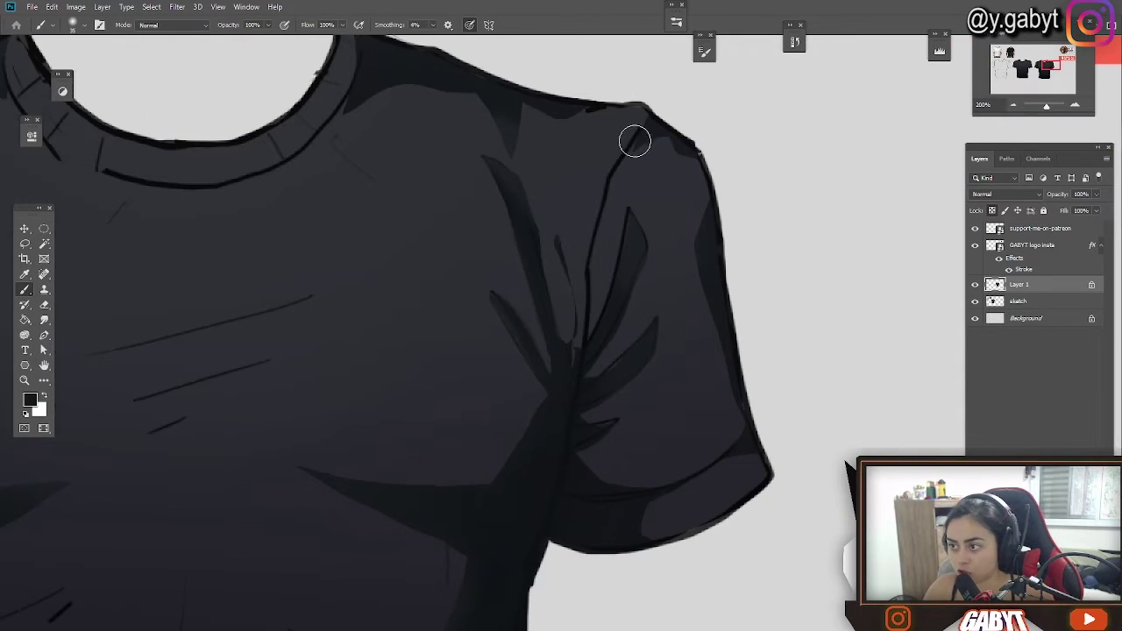
pyautogui.moveTo(635, 141); pyautogui.dragTo(591, 250)
pyautogui.moveTo(131, 385)
pyautogui.mouseDown()
pyautogui.moveTo(550, 275)
pyautogui.moveTo(563, 418)
pyautogui.mouseUp()
# Step: Enlarge the brush a little more and softly darken the outer part of the right sleeve's cuff
pyautogui.press(']')
pyautogui.press(']')
pyautogui.moveTo(859, 368); pyautogui.dragTo(79, 359)
pyautogui.moveTo(697, 405); pyautogui.dragTo(653, 439)
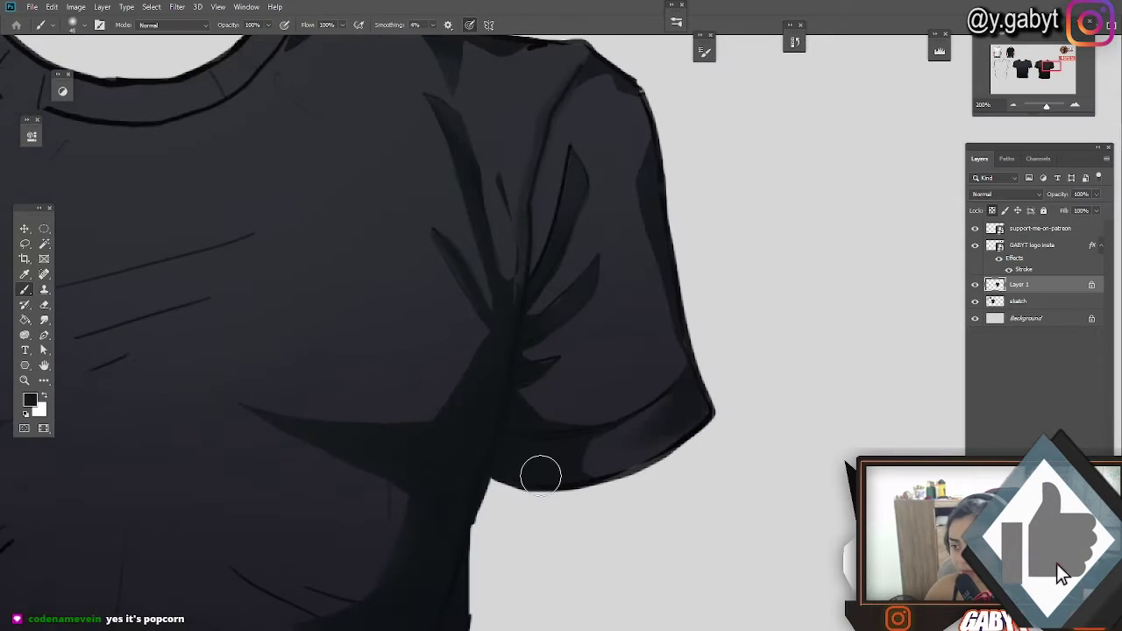
# Step: Enlarge the soft brush to 90 px and paint over the sketch lines on the shaded shirt's abdomen
pyautogui.moveTo(540, 476); pyautogui.dragTo(888, 238)
pyautogui.moveTo(721, 363); pyautogui.dragTo(841, 265)
pyautogui.press(']')
pyautogui.press(']')
pyautogui.press(']')
pyautogui.press(']')
pyautogui.press(']')
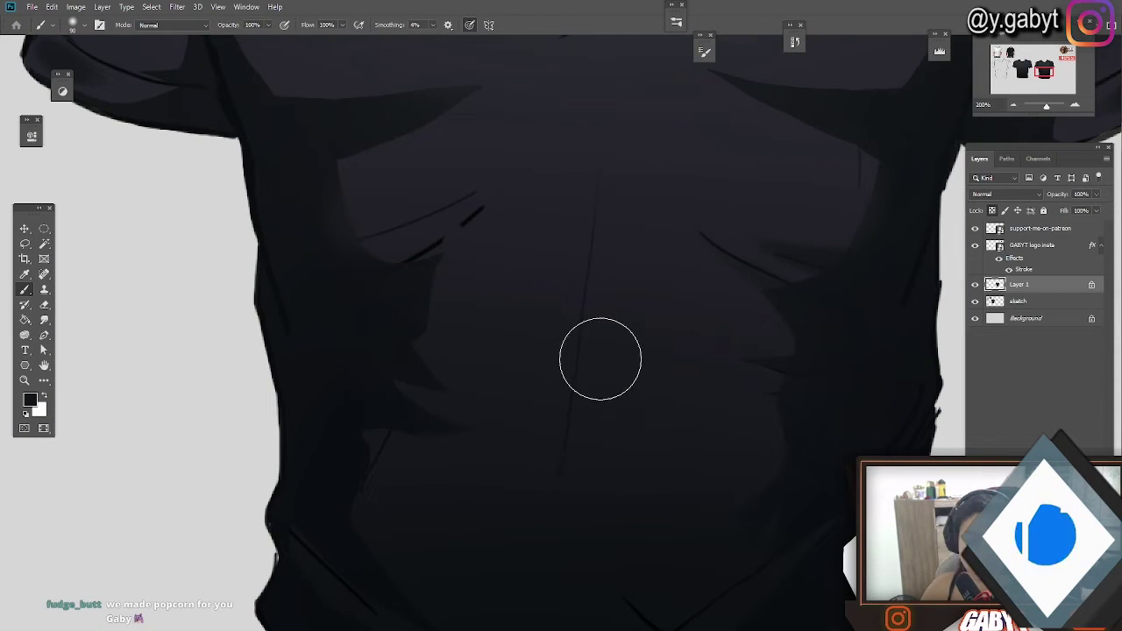
pyautogui.scroll(-2, 646, 328)
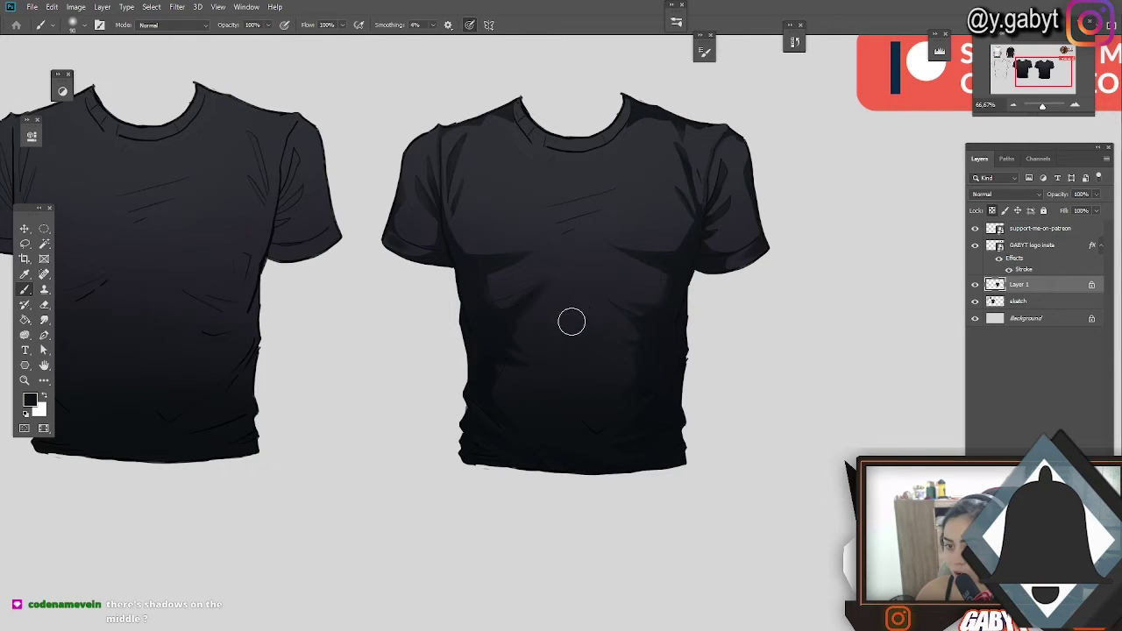
# Step: Enlarge the soft brush to 200 px and softly darken the middle of the shaded shirt's torso
pyautogui.moveTo(572, 322)
pyautogui.mouseDown()
pyautogui.moveTo(590, 376)
pyautogui.moveTo(626, 409)
pyautogui.mouseUp()
pyautogui.press(']')
pyautogui.press(']')
pyautogui.press(']')
pyautogui.press(']')
pyautogui.press(']')
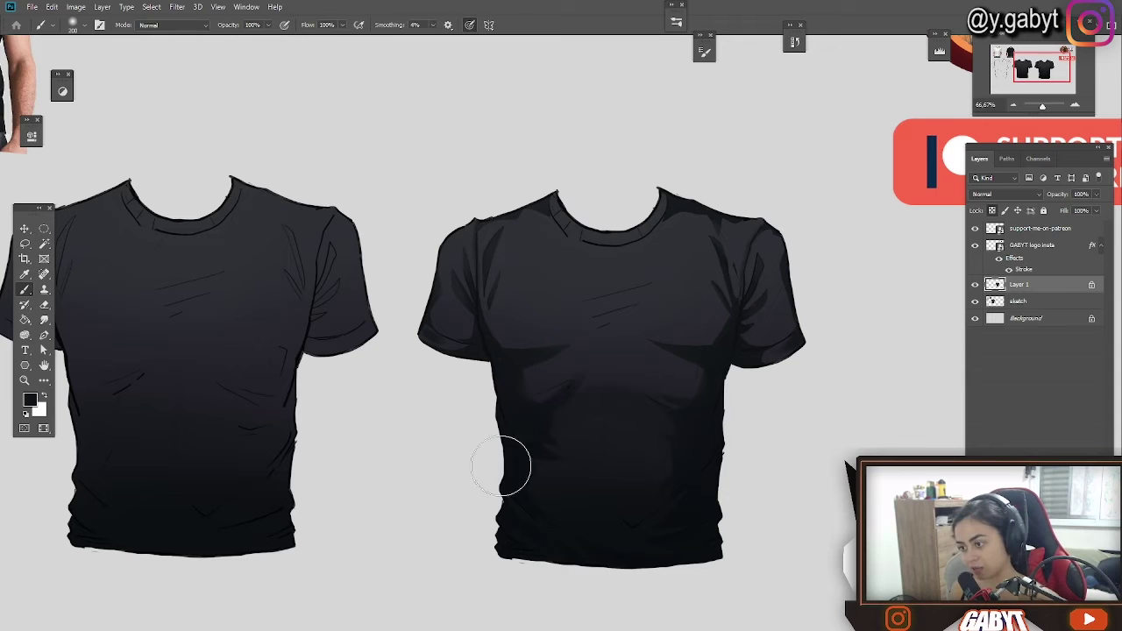
# Step: Reduce the soft brush, sample the dark torso tone and define the fold shadows below the chest and across the abdomen
pyautogui.press('[')
pyautogui.press('[')
pyautogui.press('[')
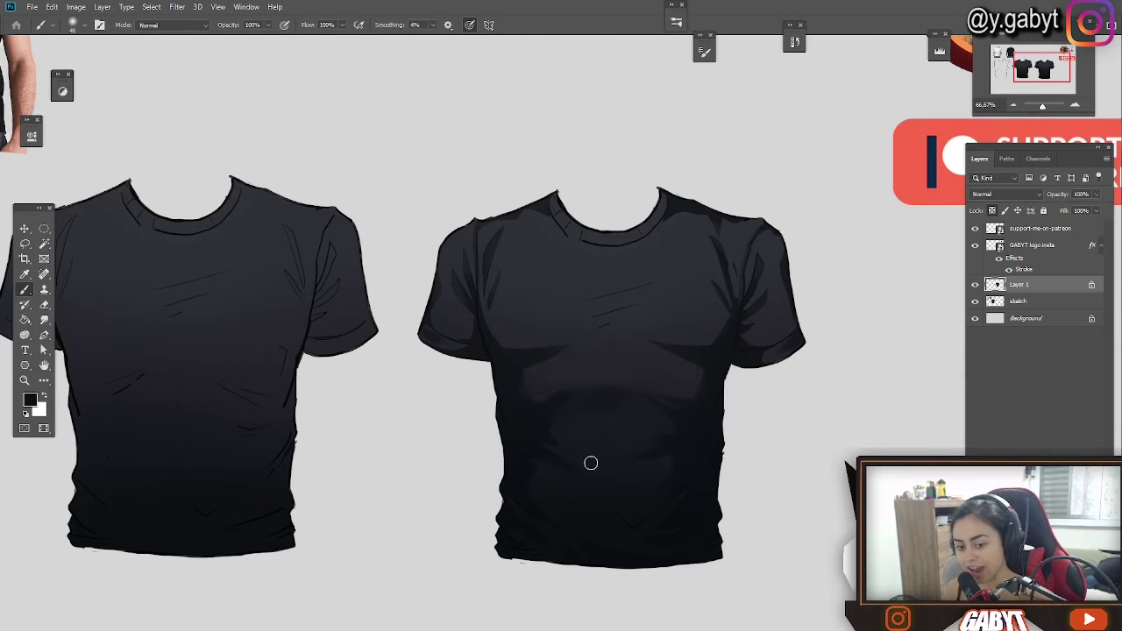
pyautogui.press('alt')
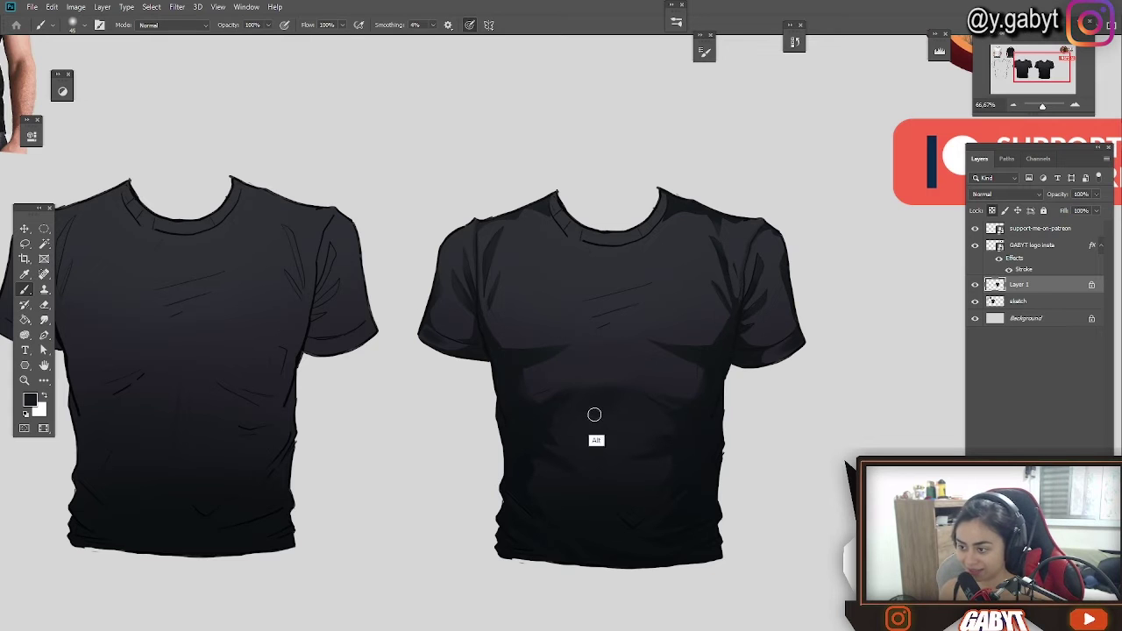
pyautogui.moveTo(555, 519); pyautogui.dragTo(514, 464)
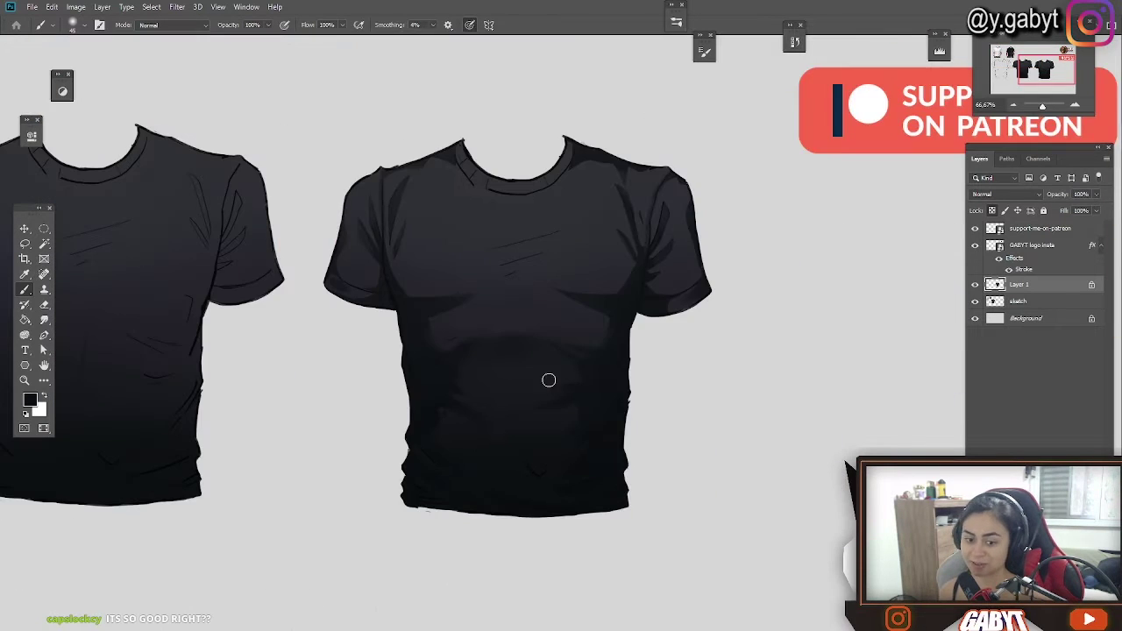
pyautogui.moveTo(526, 369); pyautogui.dragTo(581, 395)
# Step: Enlarge the soft brush to 300 px, sample the dark grey below the chest and blend the chest and abdomen tones
pyautogui.moveTo(585, 288); pyautogui.dragTo(688, 274)
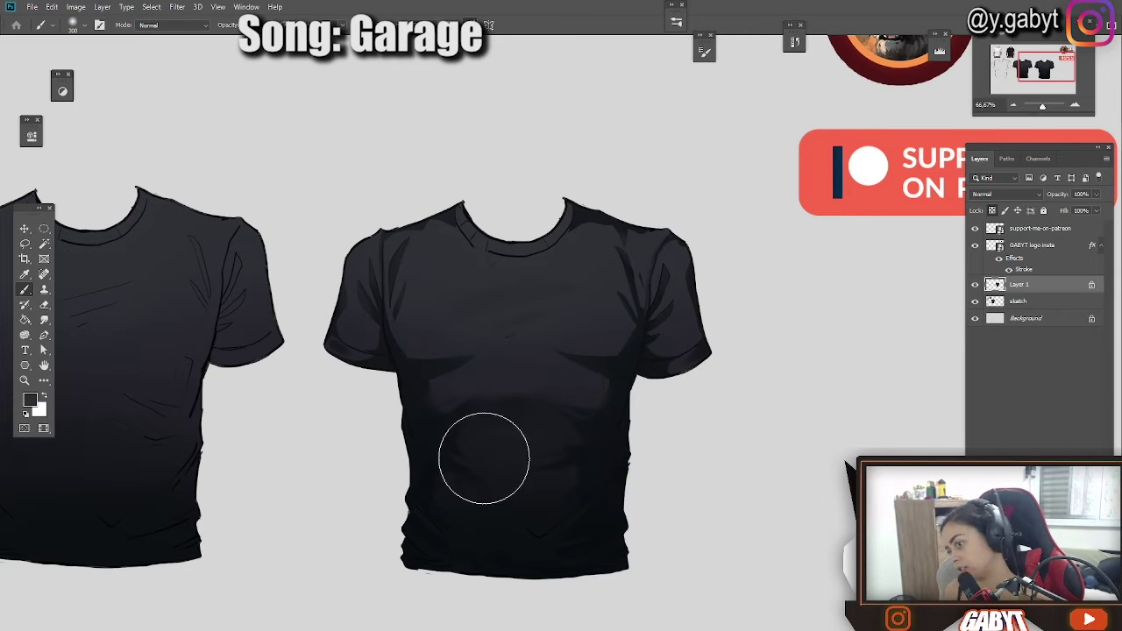
pyautogui.keyDown('alt'); pyautogui.click(483, 420); pyautogui.keyUp('alt')
pyautogui.moveTo(542, 401)
pyautogui.mouseDown()
pyautogui.moveTo(483, 431)
pyautogui.moveTo(513, 398)
pyautogui.mouseUp()
pyautogui.moveTo(711, 333); pyautogui.dragTo(684, 340)
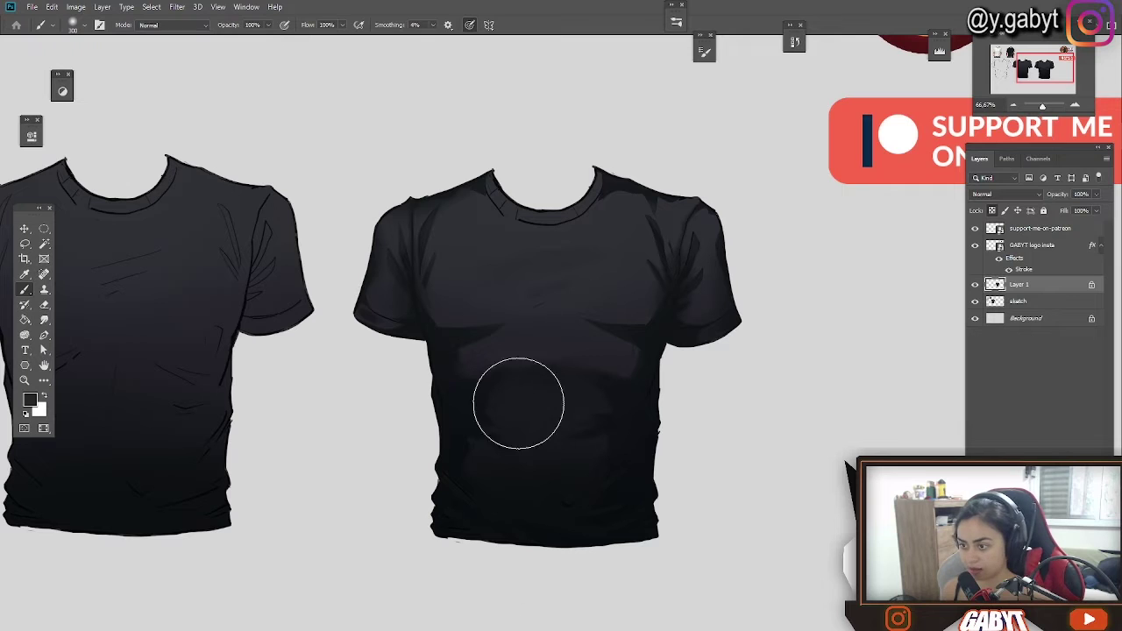
# Step: Retouch the shadow under the chest with a 90 px brush, and blend the torso at 300 px using the sampled lower-chest tone
pyautogui.press('[')
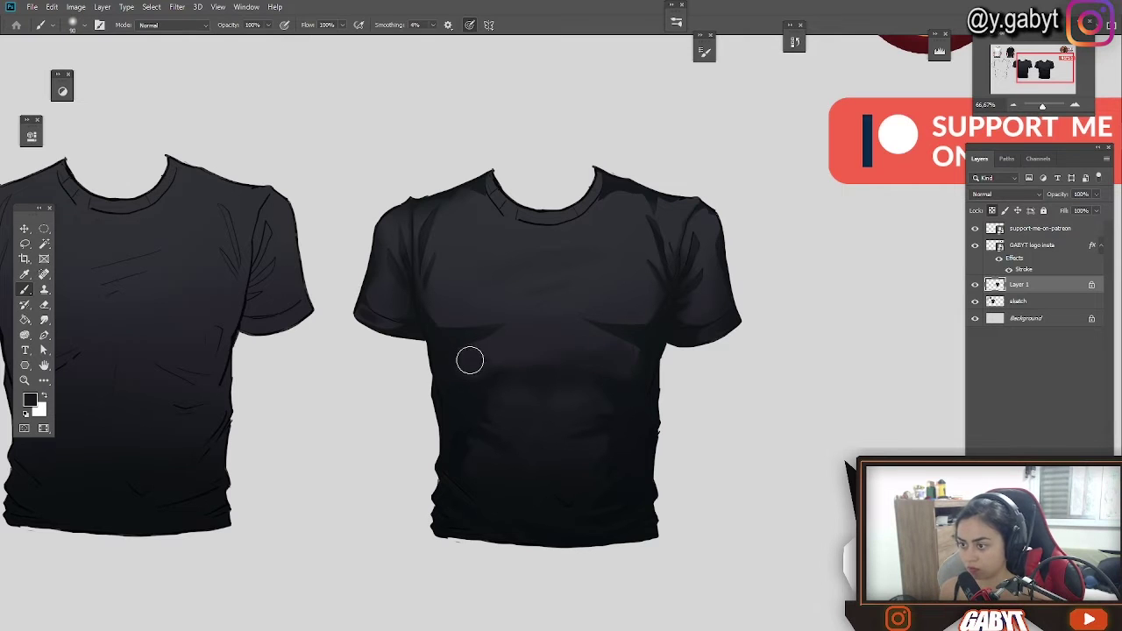
pyautogui.moveTo(1042, 106); pyautogui.dragTo(1043, 106)
pyautogui.press(']')
pyautogui.press(']')
pyautogui.press(']')
pyautogui.press(']')
pyautogui.press(']')
pyautogui.press(']')
pyautogui.press(']')
pyautogui.keyDown('alt'); pyautogui.click(556, 355); pyautogui.keyUp('alt')
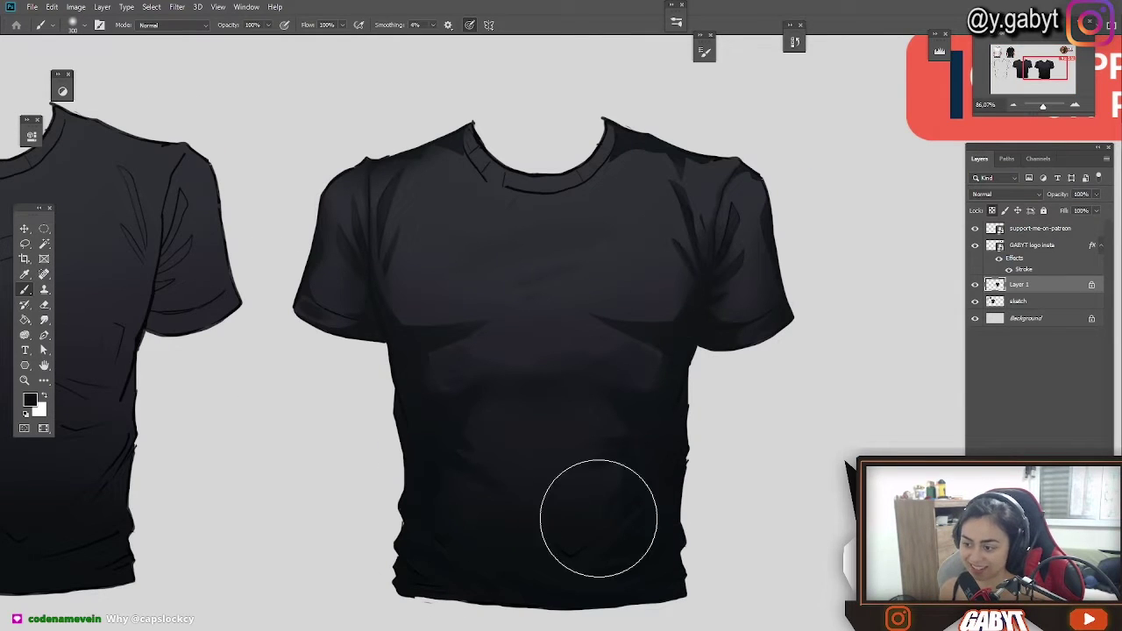
# Step: Smudge the hard edges of the shaded shirt's fold shadows with a 250 px Smudge brush
pyautogui.scroll(-6, 631, 350)
pyautogui.press('r')
pyautogui.scroll(3, 654, 336)
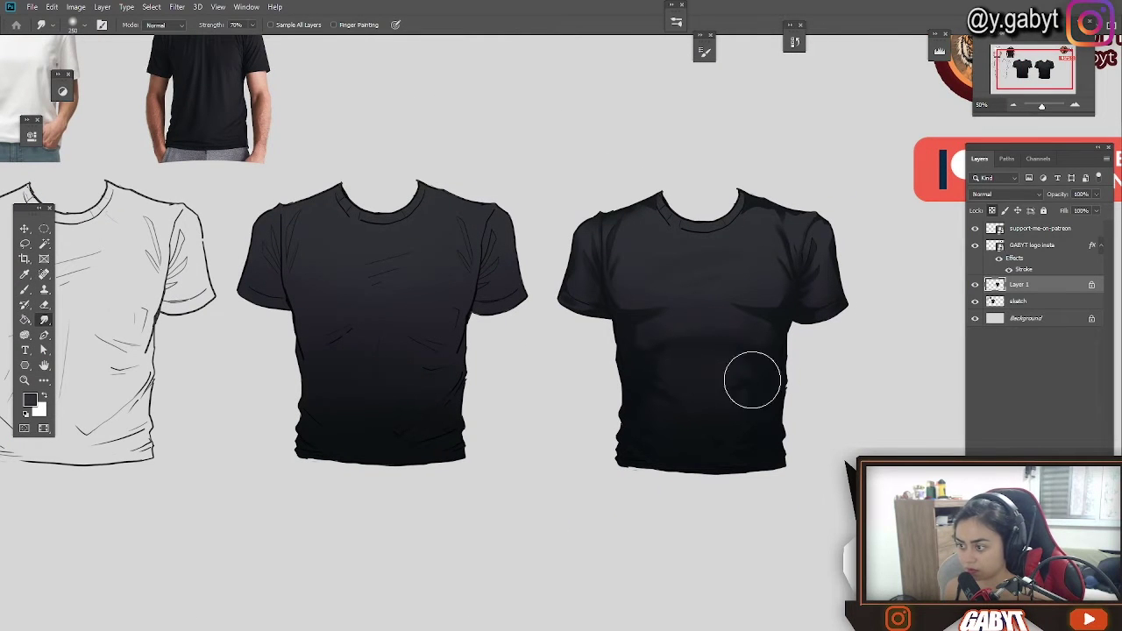
pyautogui.scroll(-5, 561, 333)
pyautogui.scroll(5, 884, 280)
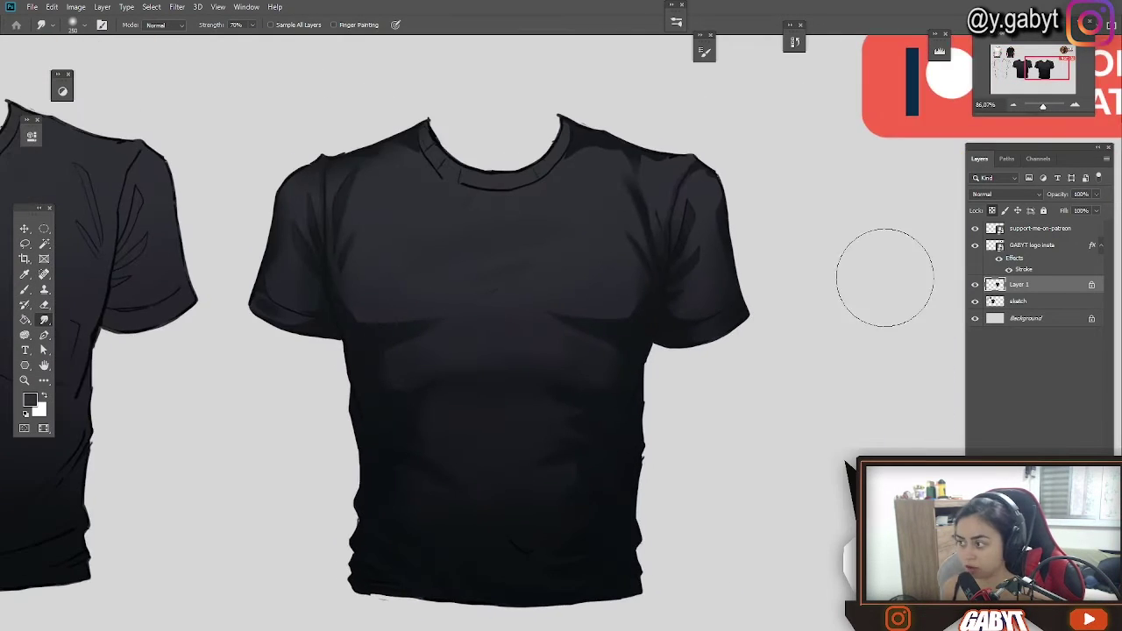
pyautogui.scroll(-2, 719, 325)
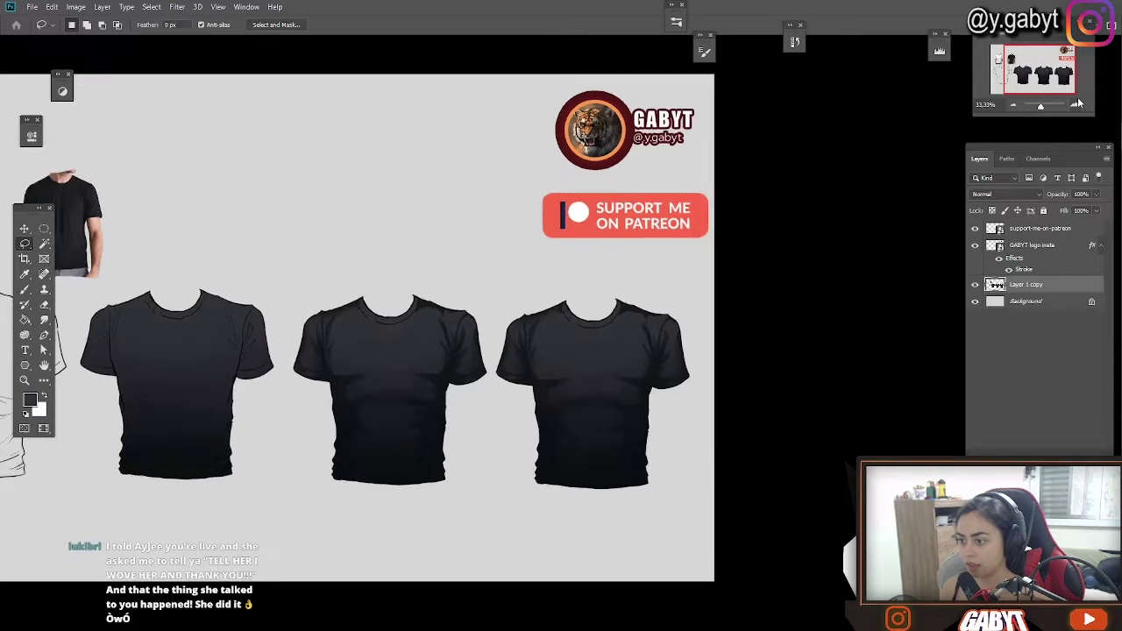
# Step: Sample the mid-chest tone with a small soft brush and refine the chest and sleeve folds on the rightmost shirt copy
pyautogui.scroll(4, 601, 234)
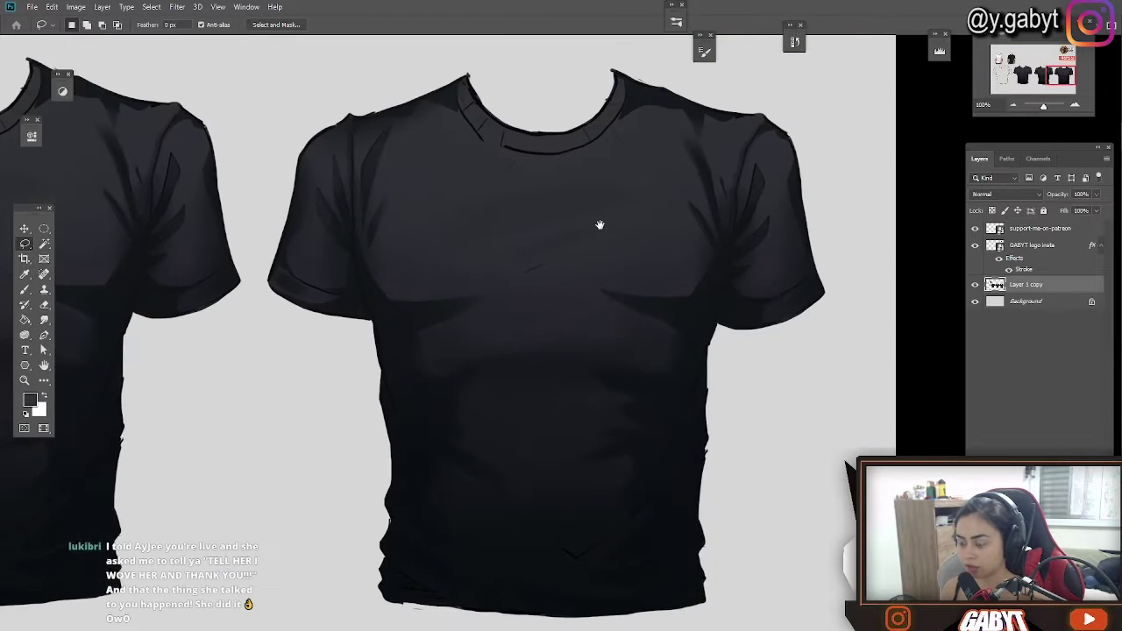
pyautogui.press('b')
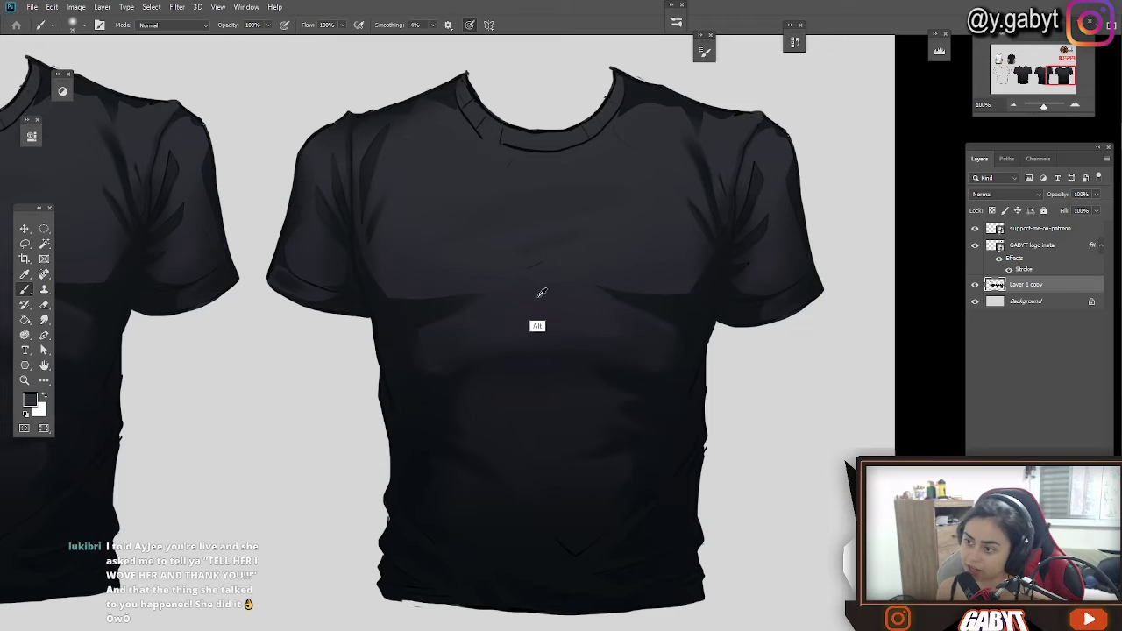
pyautogui.keyDown('alt'); pyautogui.click(571, 275); pyautogui.keyUp('alt')
pyautogui.moveTo(651, 286)
pyautogui.mouseDown()
pyautogui.moveTo(630, 214)
pyautogui.moveTo(645, 148)
pyautogui.mouseUp()
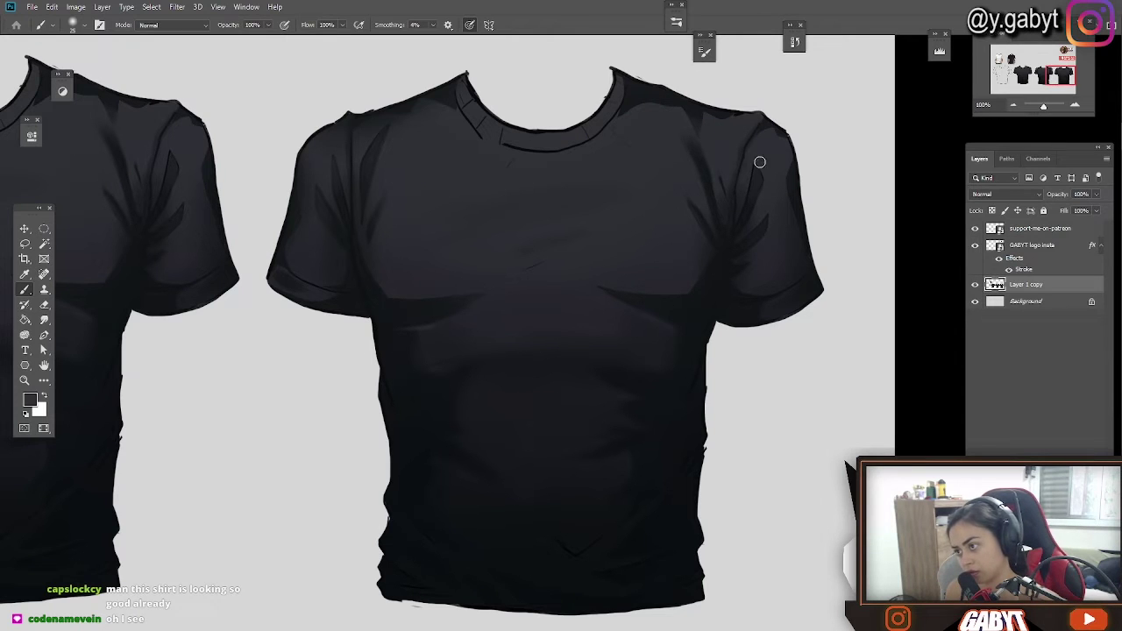
pyautogui.moveTo(766, 248); pyautogui.dragTo(773, 250)
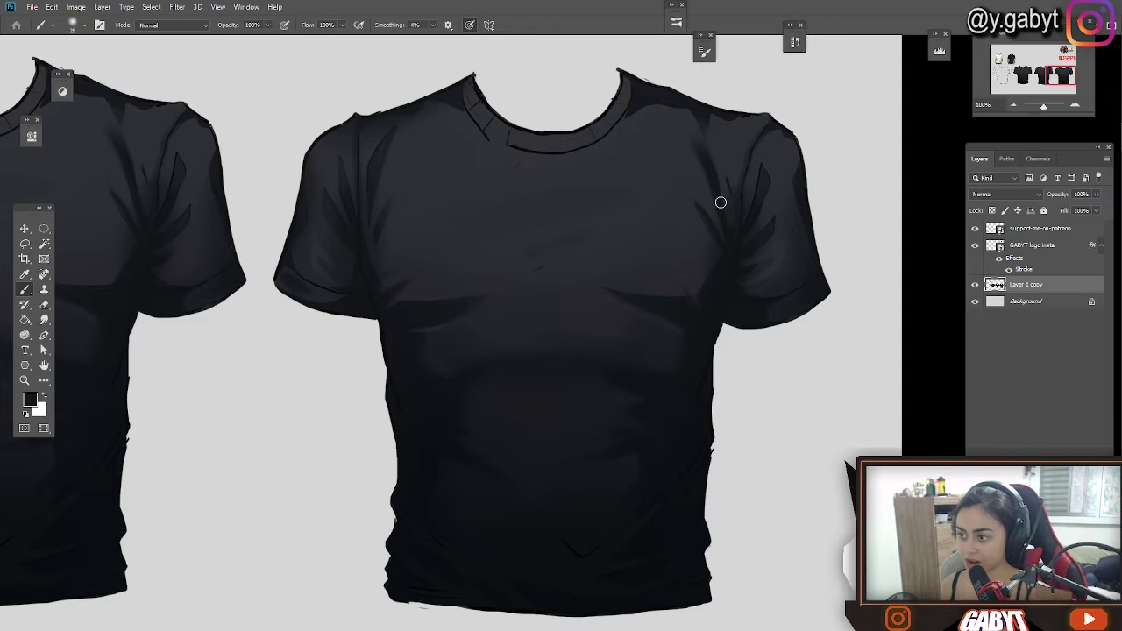
# Step: Clean the rightmost shirt's outer edge with the Eraser and paint soft diagonal fold highlights across the abdomen in a sampled tone
pyautogui.press('e')
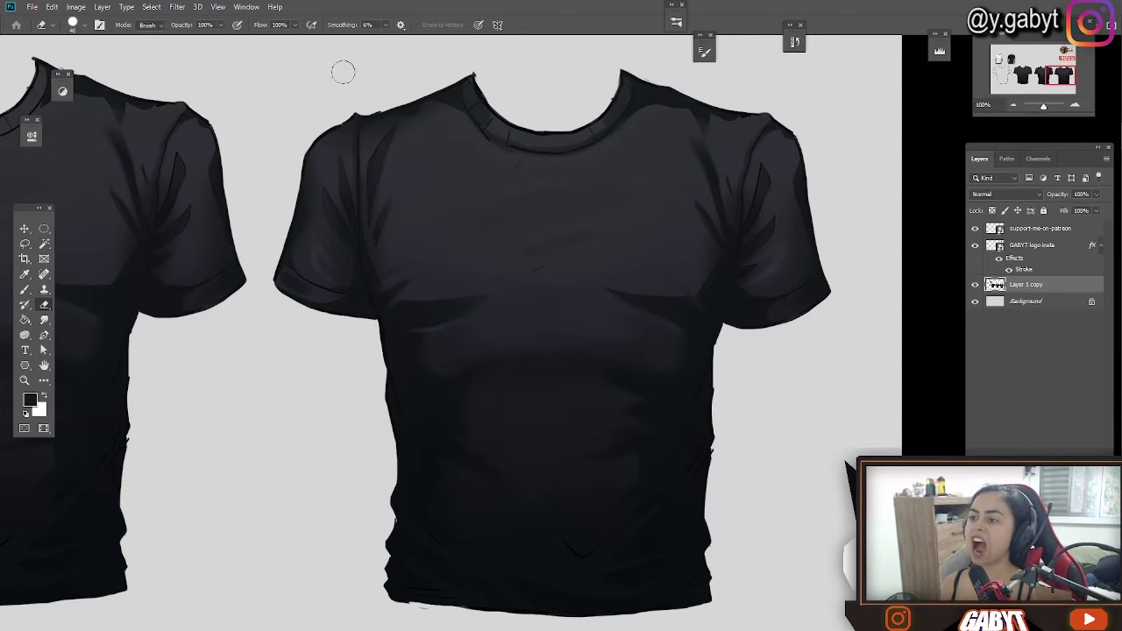
pyautogui.press('b')
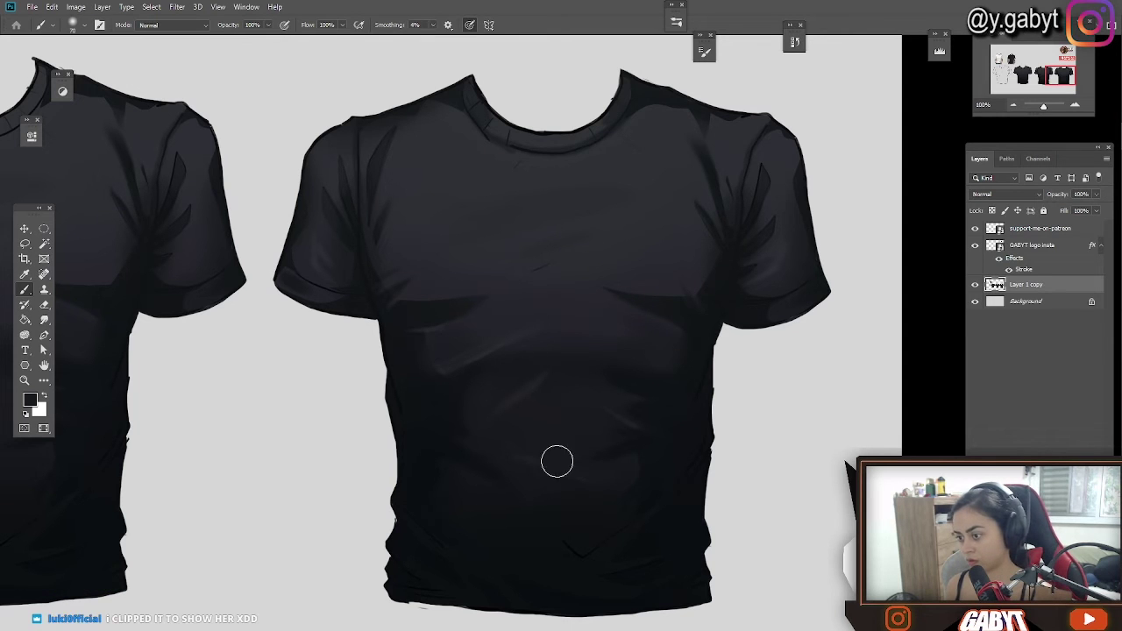
pyautogui.keyDown('alt'); pyautogui.click(517, 398); pyautogui.keyUp('alt')
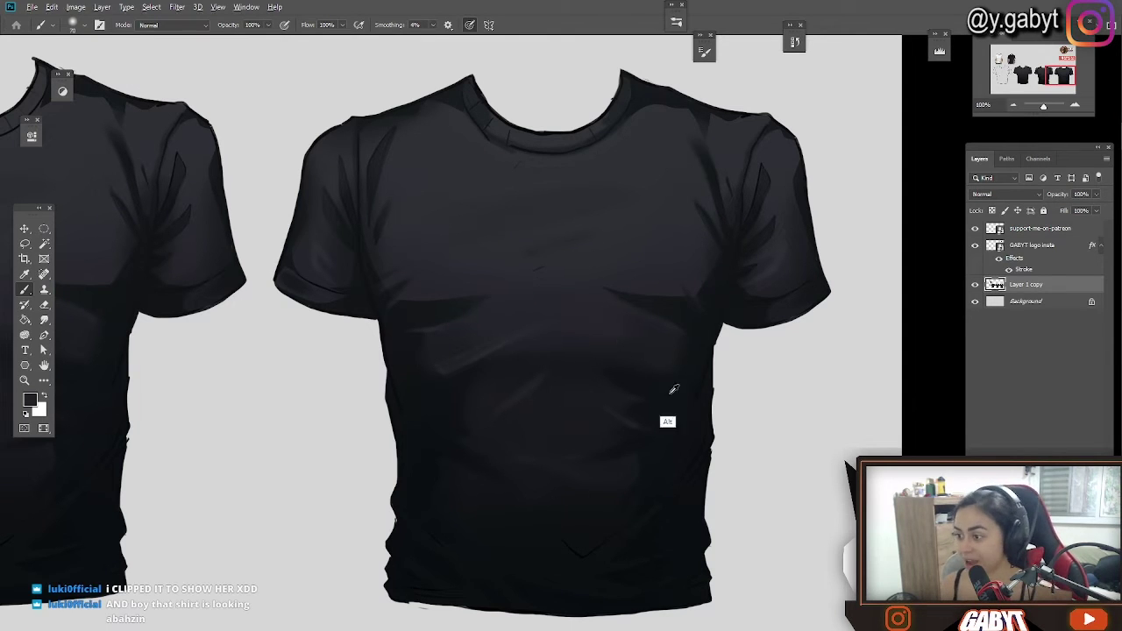
# Step: Reduce the soft brush and paint darker fold shadows along the shirt's sides, hem and right armhole
pyautogui.press('[')
pyautogui.press('[')
pyautogui.press('[')
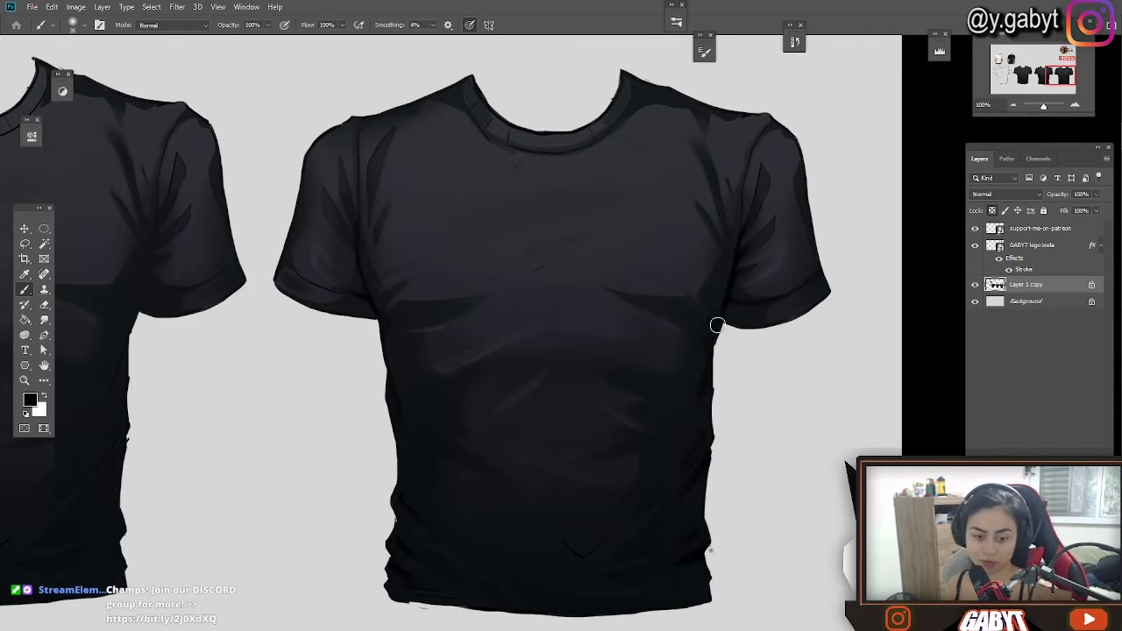
pyautogui.moveTo(446, 439); pyautogui.dragTo(481, 371)
# Step: Sample the collar's tone and softly paint over its sketch lines, shading the collar and the edge beneath it at 60 px
pyautogui.scroll(2, 345, 225)
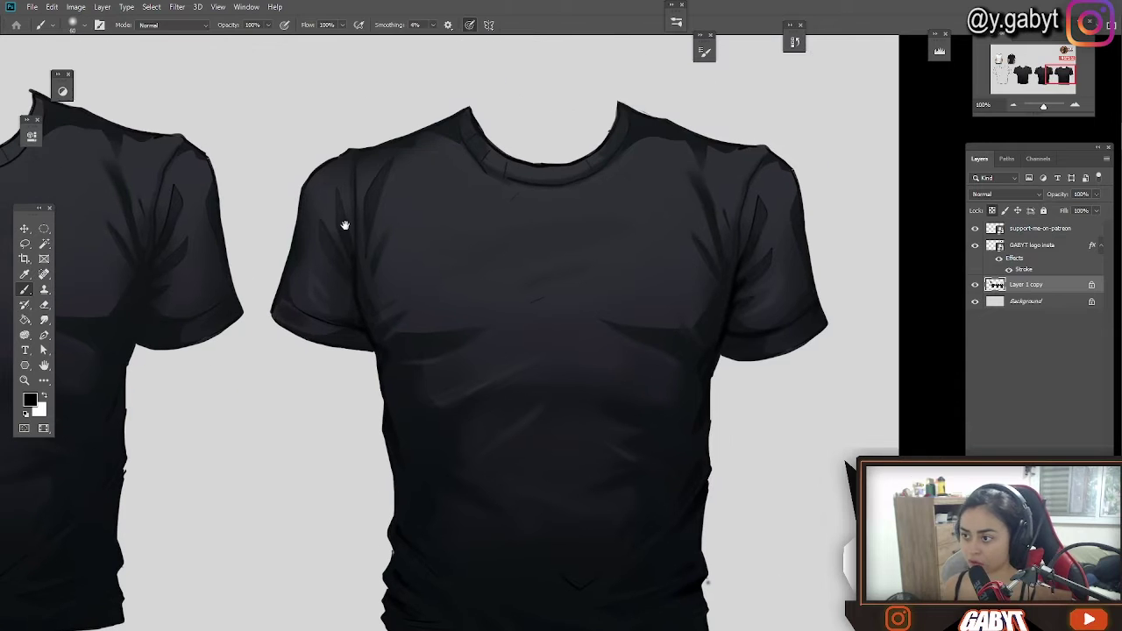
pyautogui.press('r')
pyautogui.press('b')
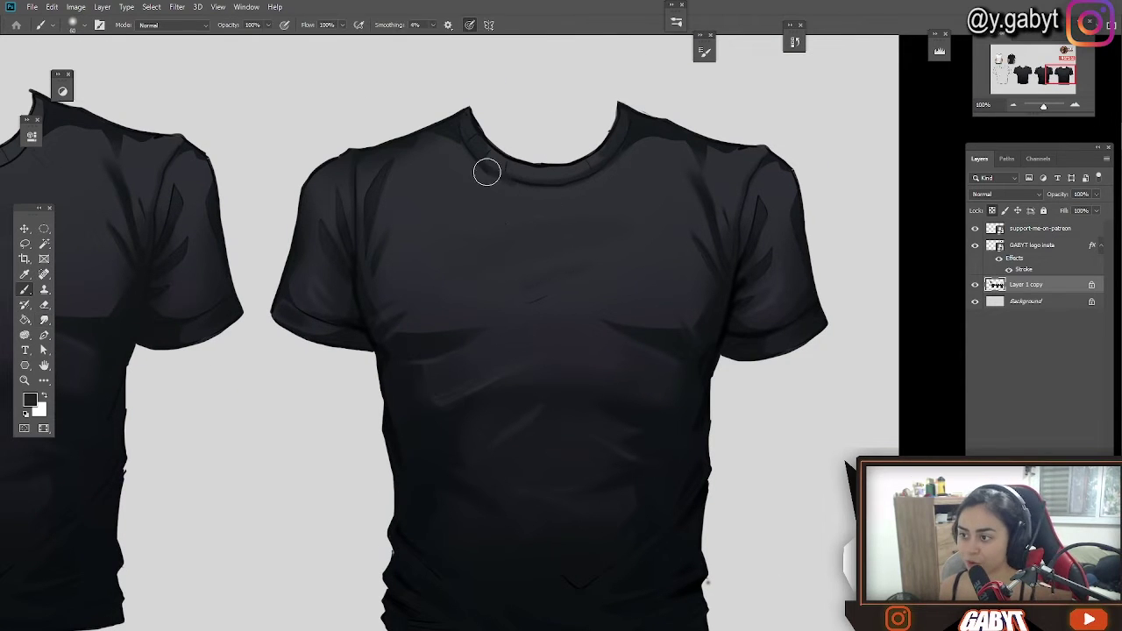
pyautogui.keyDown('alt'); pyautogui.click(482, 145); pyautogui.keyUp('alt')
# Step: Blend the chest tones and fold edges of the rightmost shirt, enlarging the soft brush for the broad areas
pyautogui.hscroll(2, 542, 98)
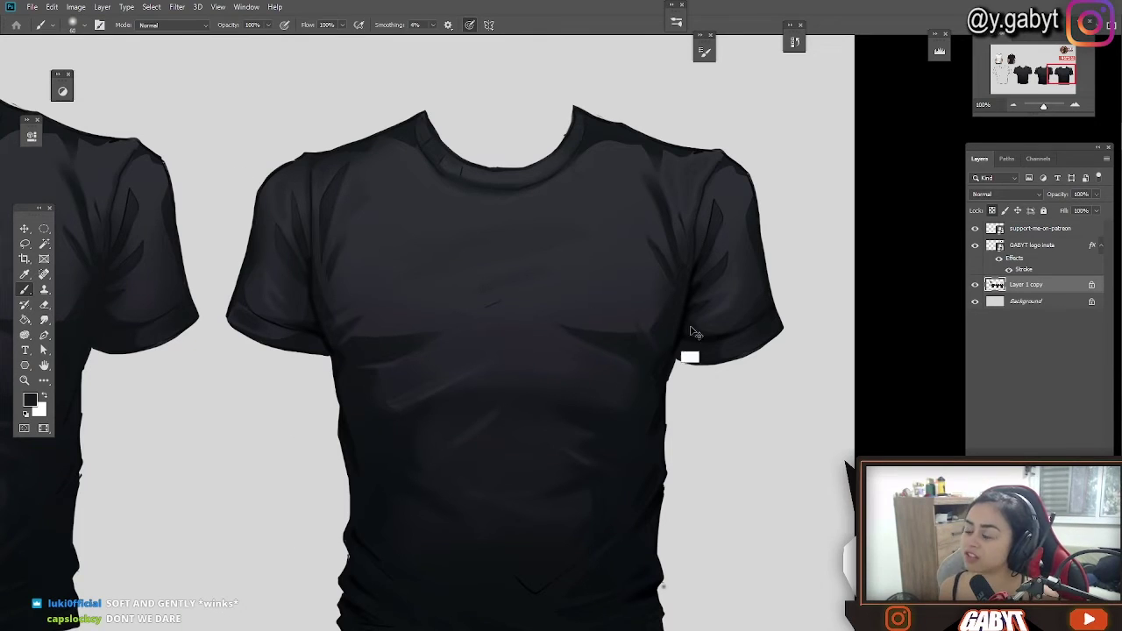
pyautogui.moveTo(414, 332); pyautogui.dragTo(394, 282)
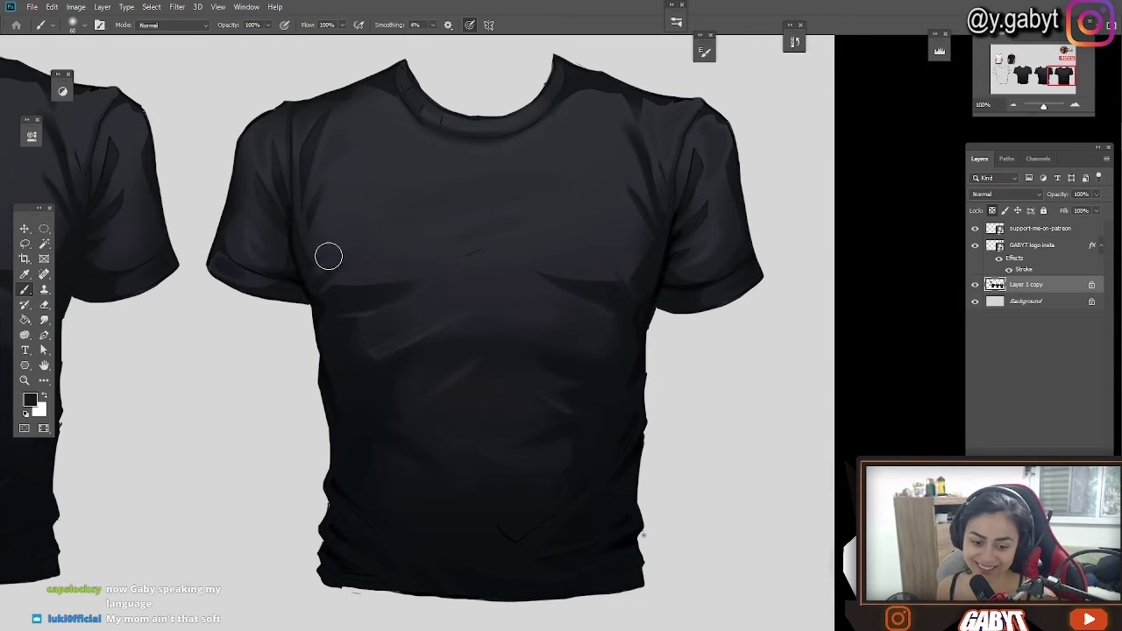
pyautogui.scroll(2, 341, 325)
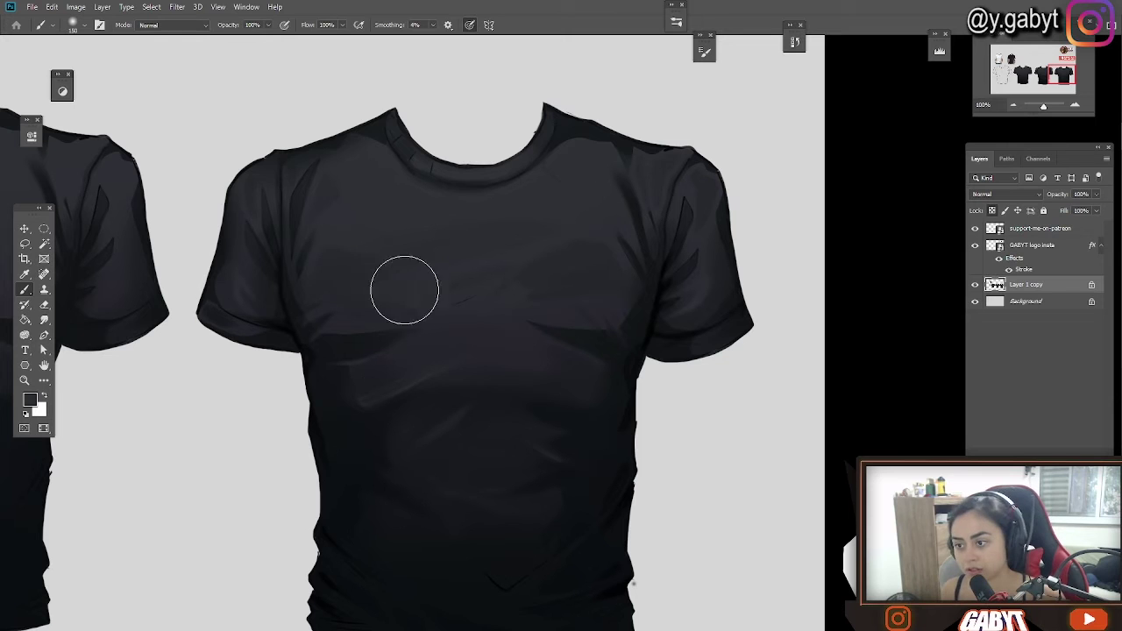
# Step: Reduce the soft brush strongly and deepen the fold shadows under the chest and on the lower torso with black
pyautogui.moveTo(452, 521); pyautogui.dragTo(450, 443)
pyautogui.press('[')
pyautogui.press('[')
pyautogui.press('[')
pyautogui.press('[')
pyautogui.press('[')
pyautogui.press('[')
pyautogui.press('[')
pyautogui.press('[')
pyautogui.press('[')
pyautogui.press('[')
pyautogui.press('[')
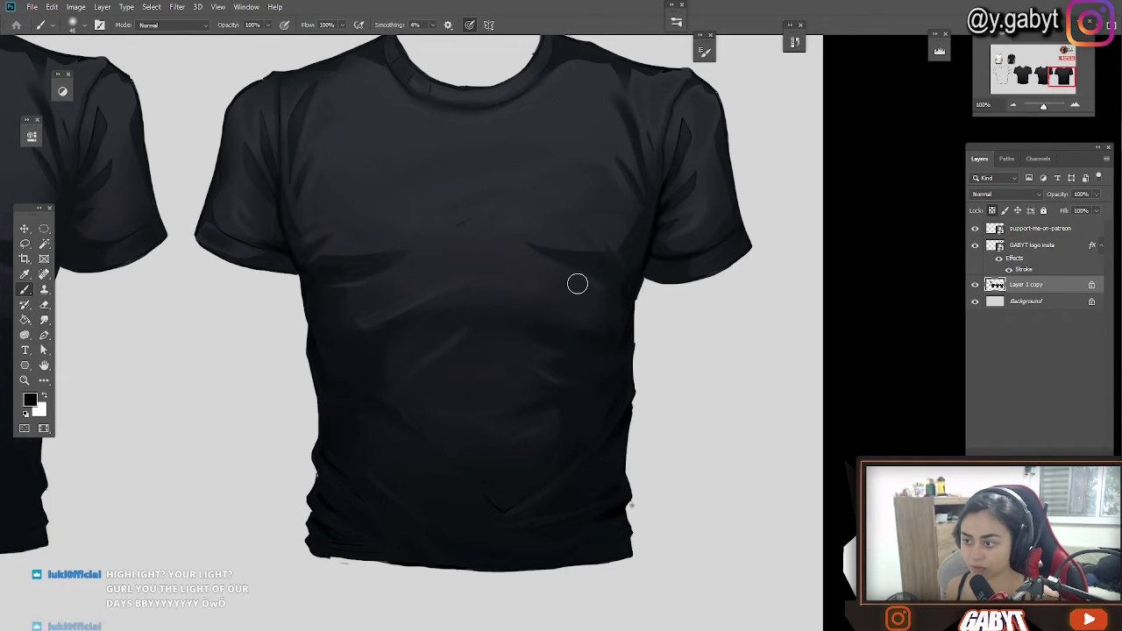
# Step: Paint over the V-shaped sketch line near the hem with a 70 px soft brush and blend the lower folds
pyautogui.moveTo(1043, 106); pyautogui.dragTo(1043, 107)
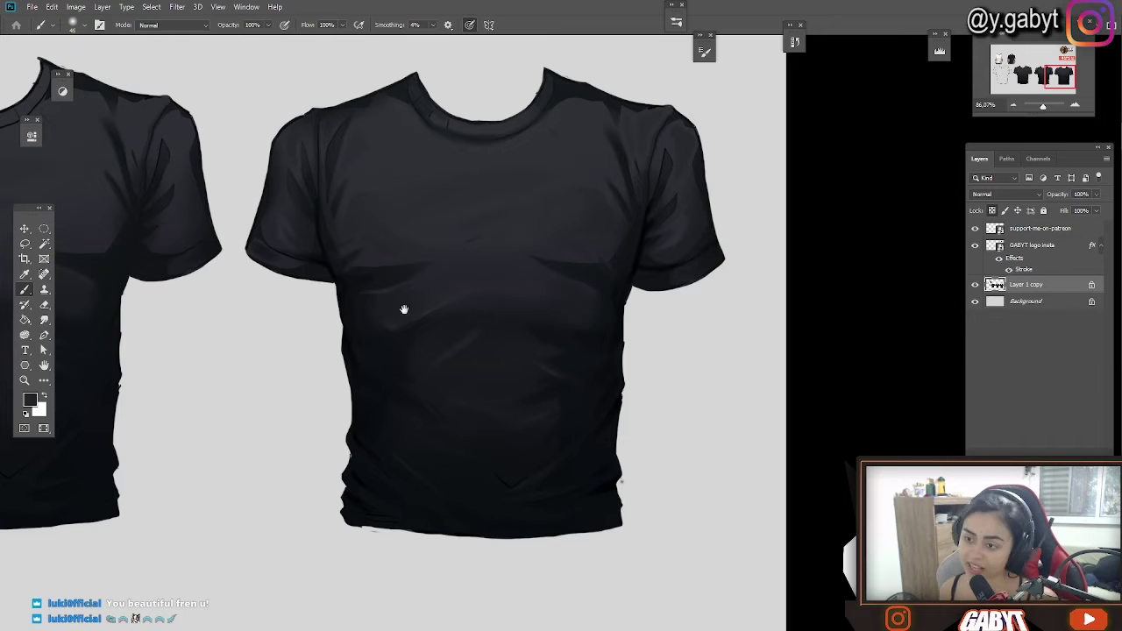
pyautogui.moveTo(404, 309); pyautogui.dragTo(458, 315)
pyautogui.keyDown('alt'); pyautogui.click(699, 285); pyautogui.keyUp('alt')
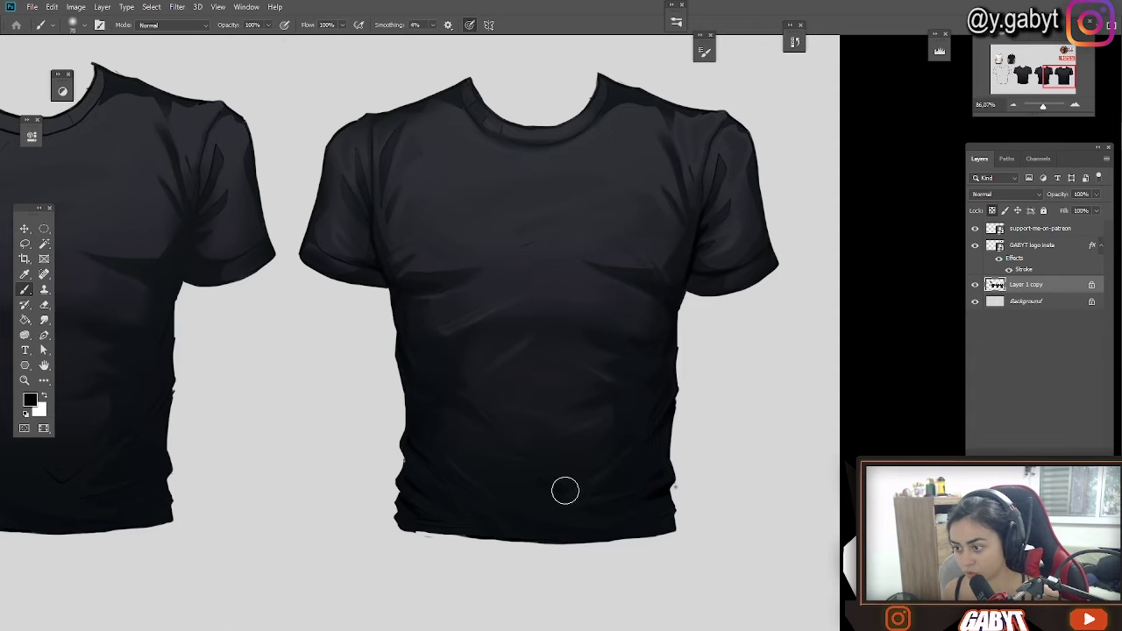
pyautogui.moveTo(1041, 102); pyautogui.dragTo(1044, 103)
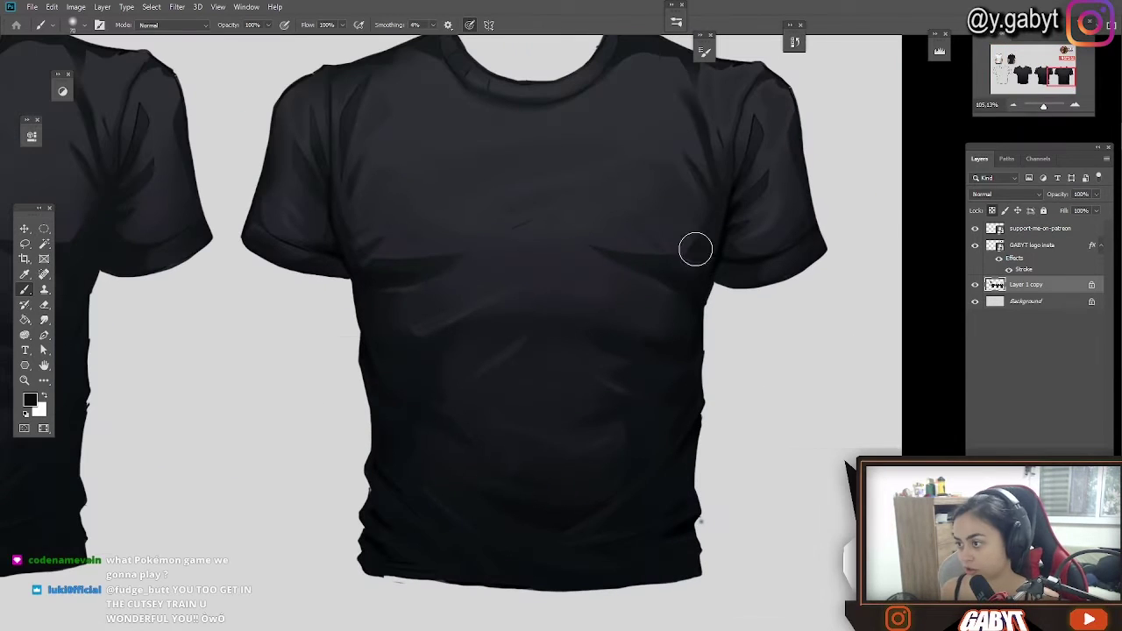
pyautogui.scroll(-1, 702, 232)
pyautogui.scroll(-5, 413, 260)
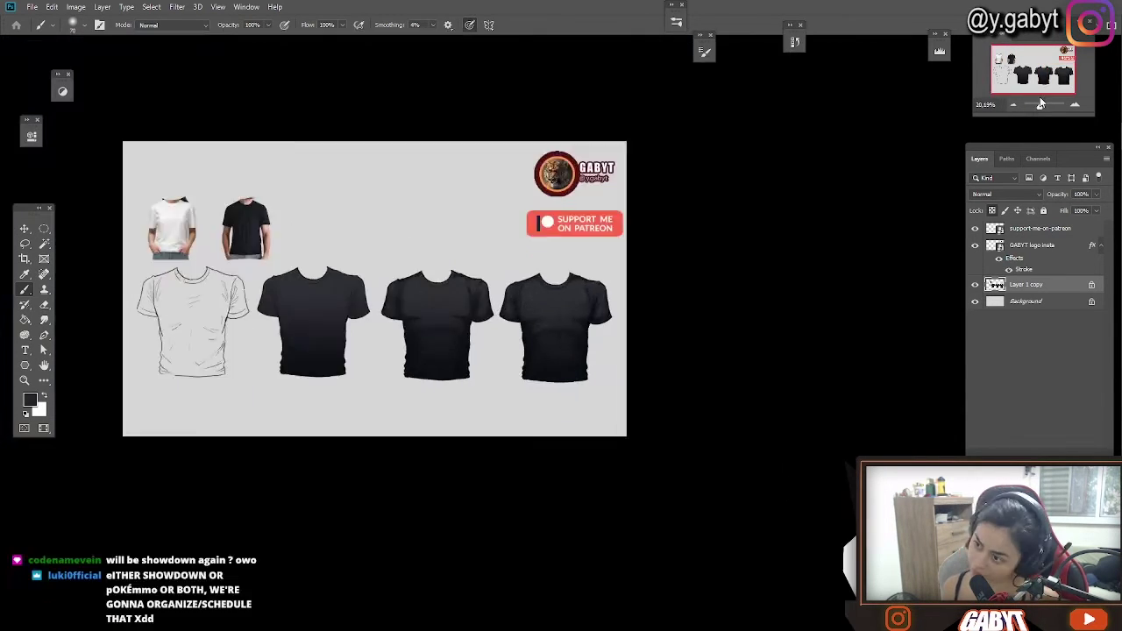
pyautogui.scroll(4, 662, 256)
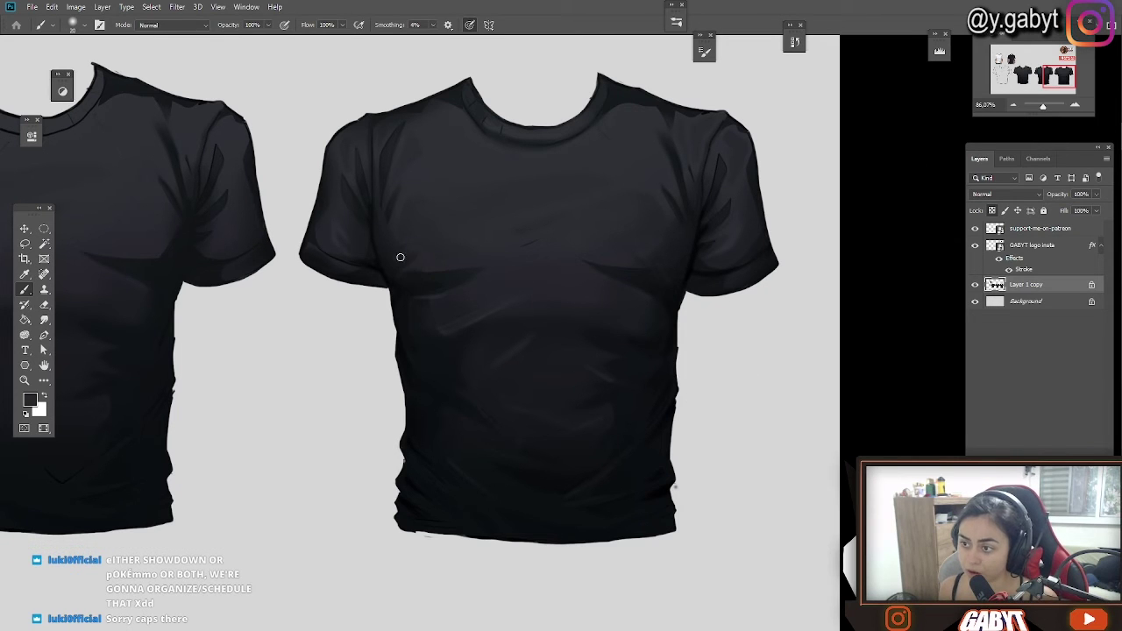
# Step: Sample the dark tones around both armholes and retouch the armhole and sleeve shadows with a 20 px soft brush
pyautogui.press(']')
pyautogui.press(']')
pyautogui.moveTo(1043, 106); pyautogui.dragTo(1044, 106)
pyautogui.press('[')
pyautogui.press('[')
pyautogui.keyDown('alt'); pyautogui.click(697, 235); pyautogui.keyUp('alt')
pyautogui.moveTo(306, 173); pyautogui.dragTo(329, 251)
pyautogui.keyDown('alt'); pyautogui.click(314, 291); pyautogui.keyUp('alt')
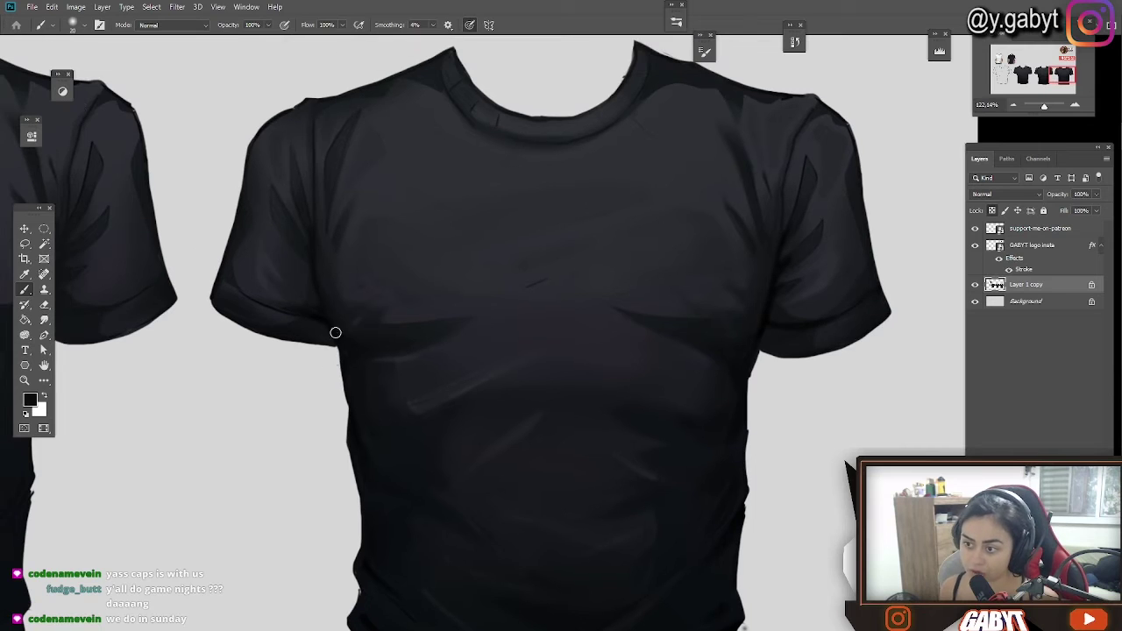
# Step: Sample the upper chest's dark grey and paint over the remaining sketch lines on the collar's left part
pyautogui.moveTo(1044, 106); pyautogui.dragTo(1047, 106)
pyautogui.keyDown('alt'); pyautogui.click(474, 216); pyautogui.keyUp('alt')
pyautogui.moveTo(457, 180); pyautogui.dragTo(471, 192)
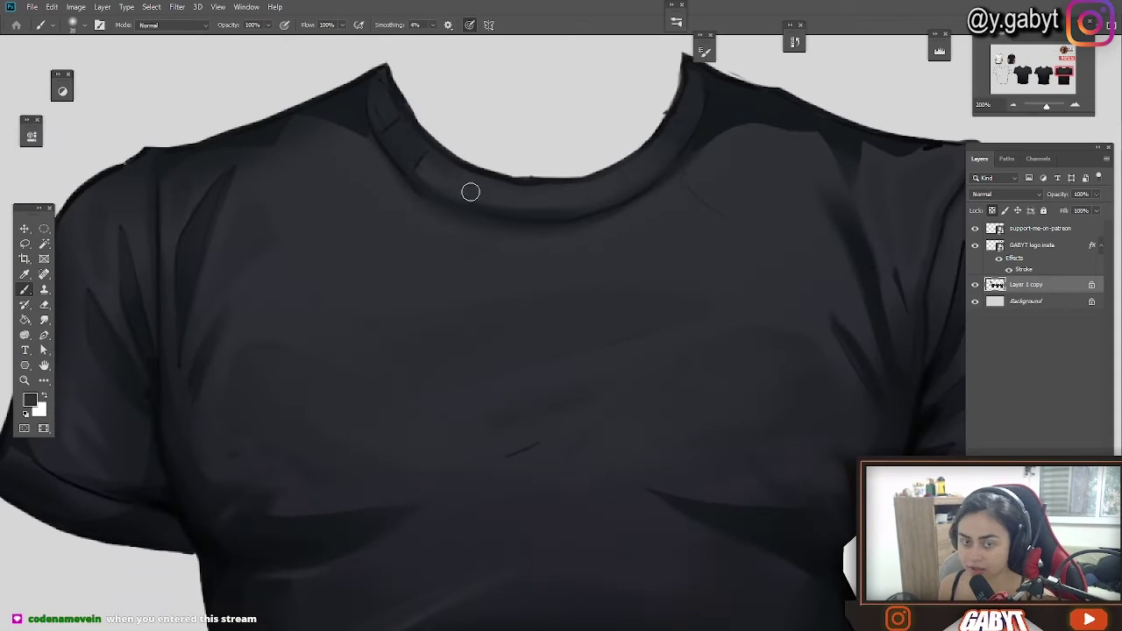
# Step: Set the brush's blending mode to Color Dodge for lighting the rightmost shirt
pyautogui.click(1014, 106)
pyautogui.click(1014, 106)
pyautogui.click(166, 25)
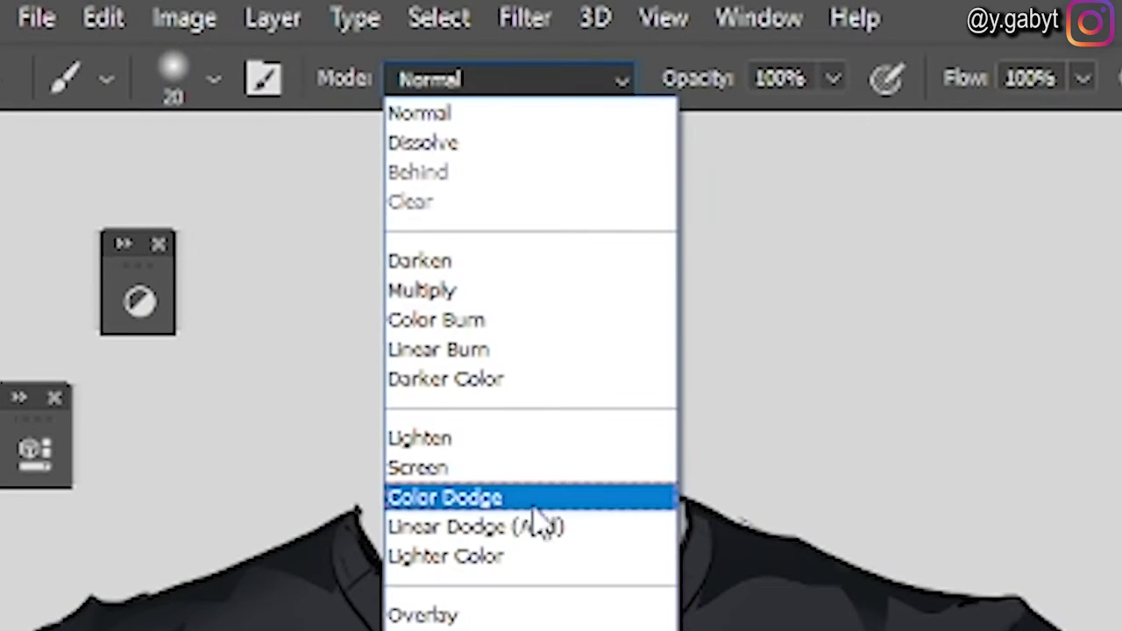
pyautogui.click(179, 148)
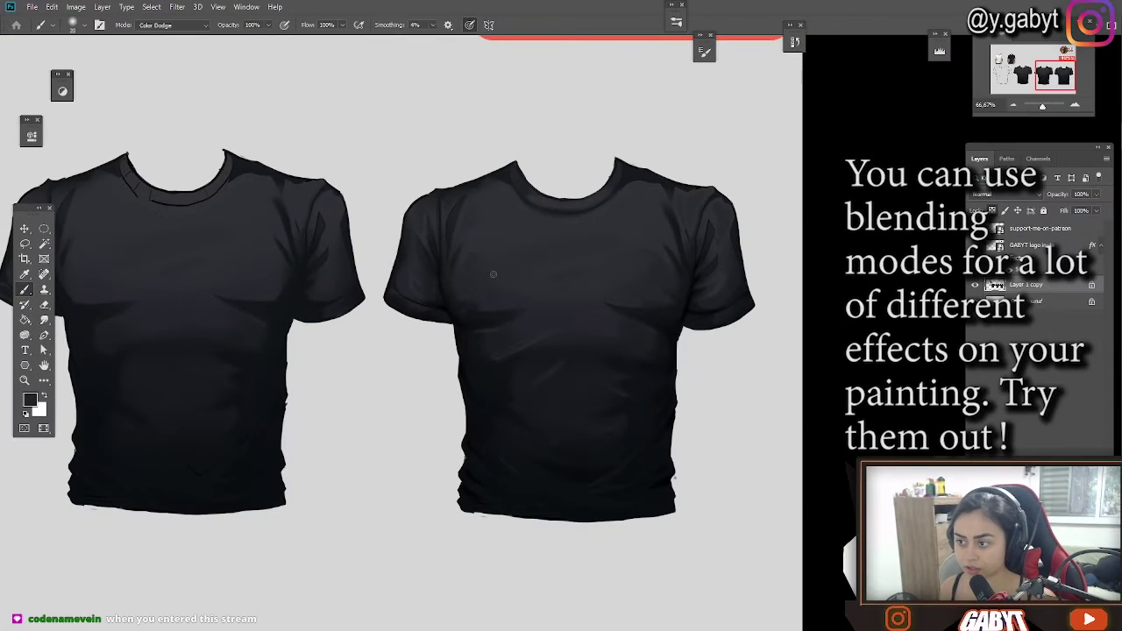
# Step: Sample the rightmost shirt's upper chest colour and shift it to a lighter muted pink for the brush
pyautogui.press('i')
pyautogui.click(501, 220)
pyautogui.click(30, 400)
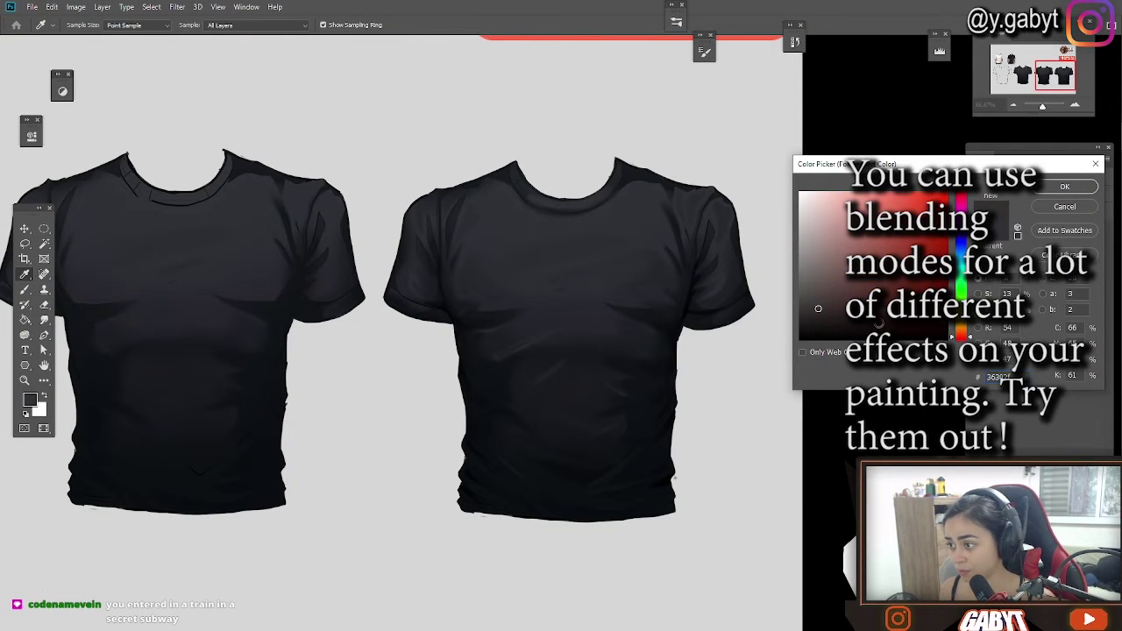
pyautogui.click(851, 242)
pyautogui.click(1064, 186)
pyautogui.press('b')
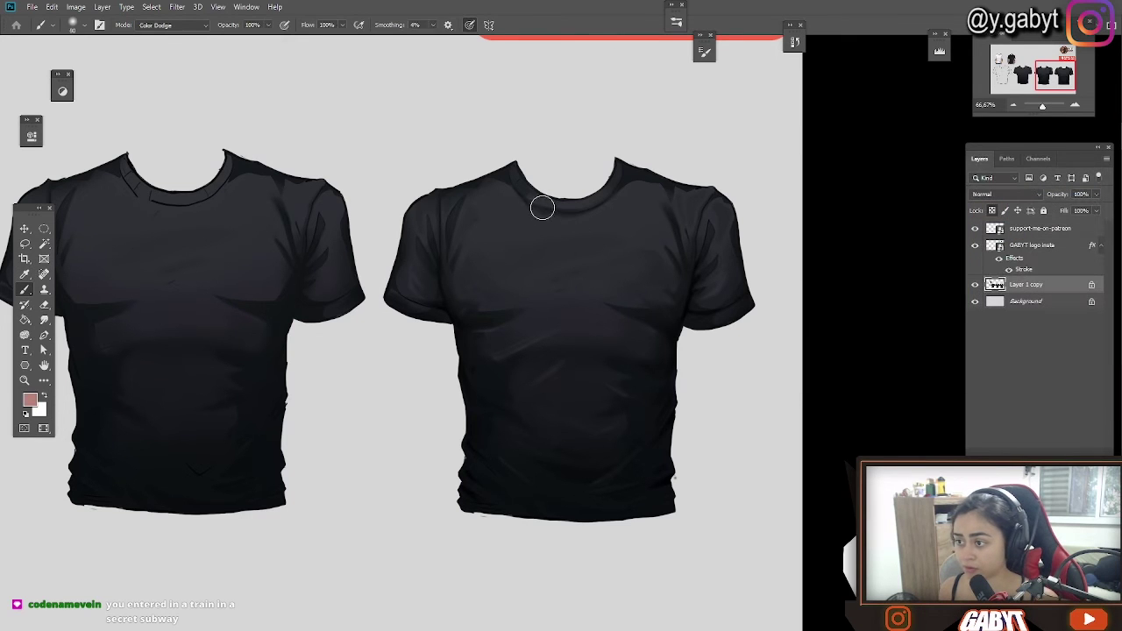
# Step: Enlarge the brush to 1800 px and add a soft Color Dodge glow over the rightmost shirt's collar and chest
pyautogui.press(']')
pyautogui.press(']')
pyautogui.press(']')
pyautogui.press(']')
pyautogui.press(']')
pyautogui.press(']')
pyautogui.press(']')
pyautogui.press(']')
pyautogui.press(']')
pyautogui.press(']')
pyautogui.press(']')
pyautogui.press(']')
pyautogui.press(']')
pyautogui.press(']')
pyautogui.press(']')
pyautogui.press(']')
pyautogui.press(']')
pyautogui.press(']')
pyautogui.press(']')
pyautogui.press(']')
pyautogui.click(514, 160)
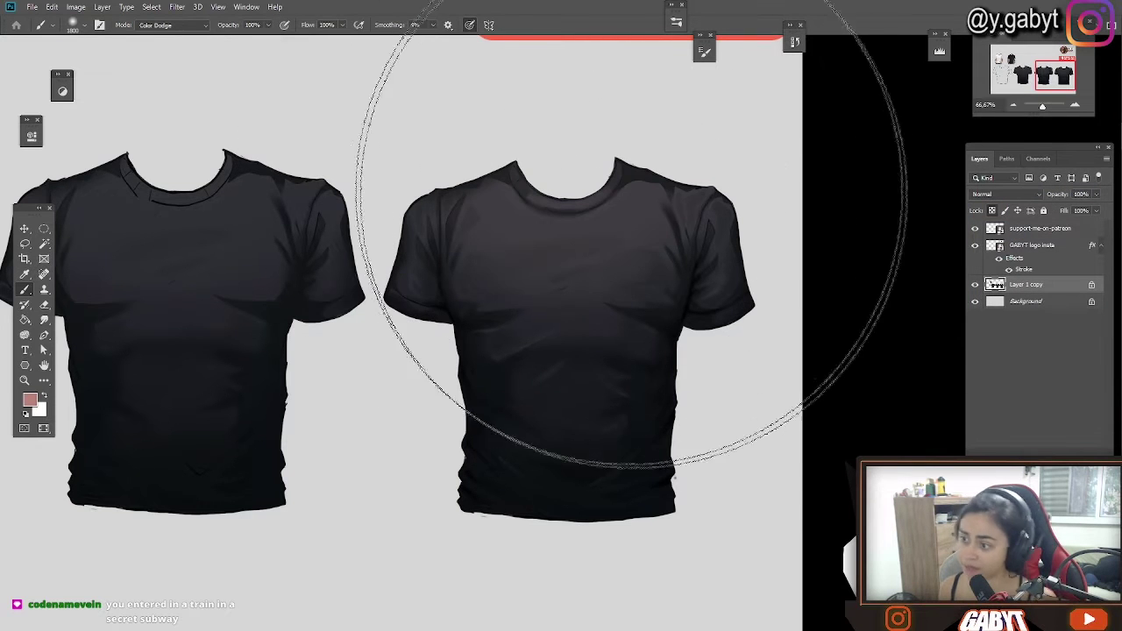
pyautogui.hotkey('ctrl', 'z')
pyautogui.click(550, 142)
pyautogui.moveTo(322, 239); pyautogui.dragTo(903, 260)
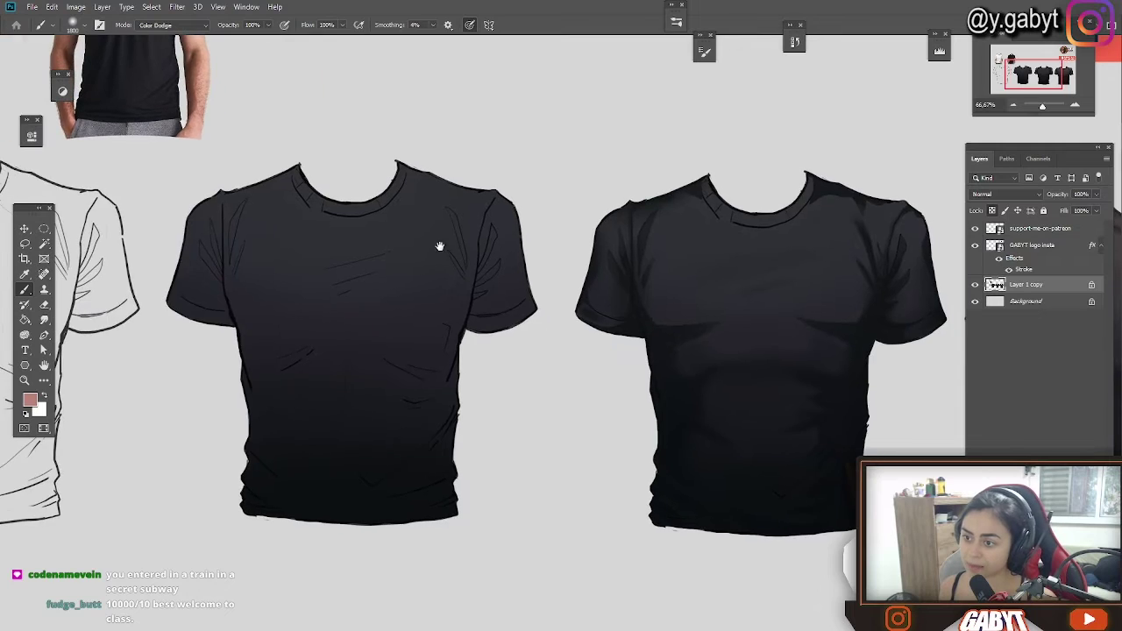
pyautogui.moveTo(440, 247)
pyautogui.mouseDown()
pyautogui.moveTo(598, 248)
pyautogui.moveTo(400, 206)
pyautogui.moveTo(219, 207)
pyautogui.mouseUp()
pyautogui.moveTo(885, 239); pyautogui.dragTo(538, 245)
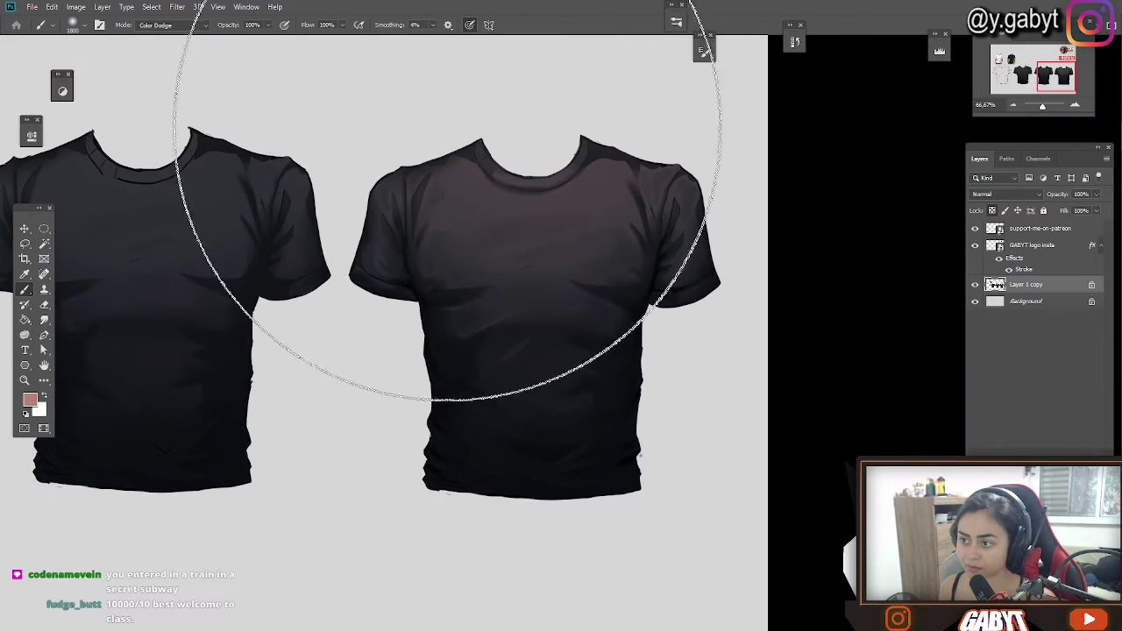
# Step: Strengthen the pink glow around the collar with single dabs, undoing and repeating them
pyautogui.click(556, 131)
pyautogui.hotkey('ctrl', 'z')
pyautogui.click(536, 134)
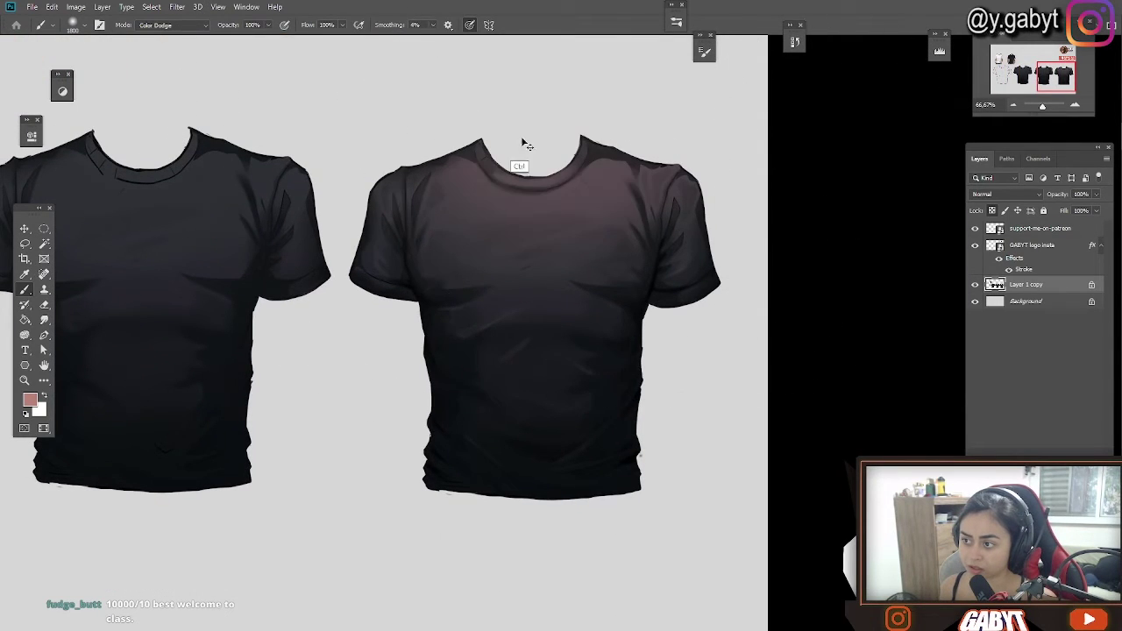
pyautogui.hotkey('ctrl', 'z')
pyautogui.click(531, 144)
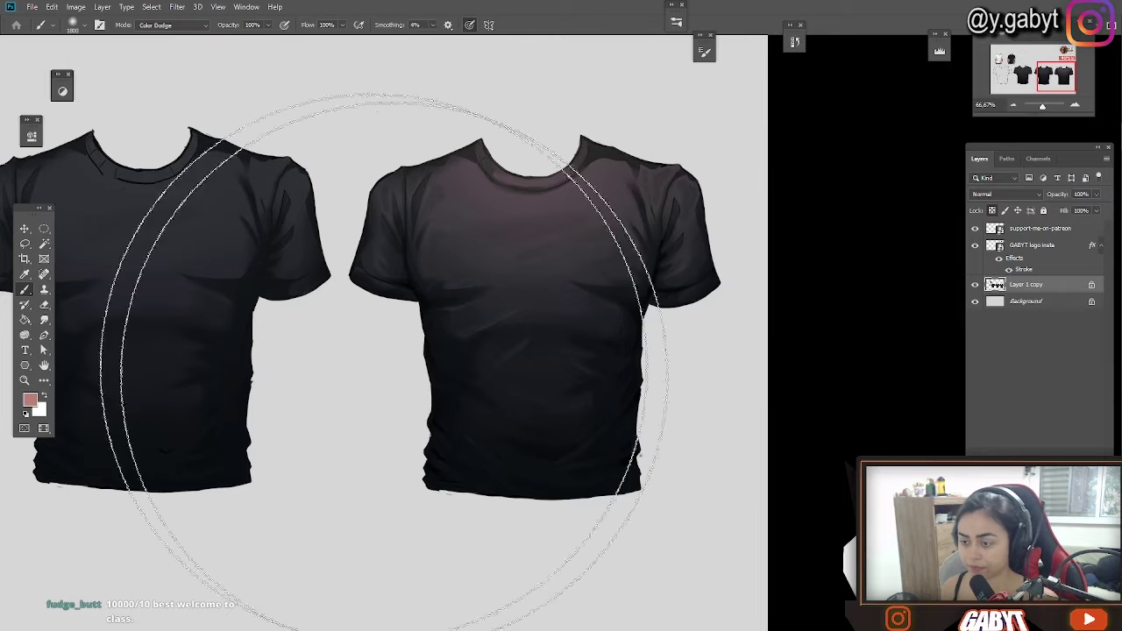
# Step: Switch the brush to Soft Light mode and pick a saturated violet as the foreground colour
pyautogui.click(170, 26)
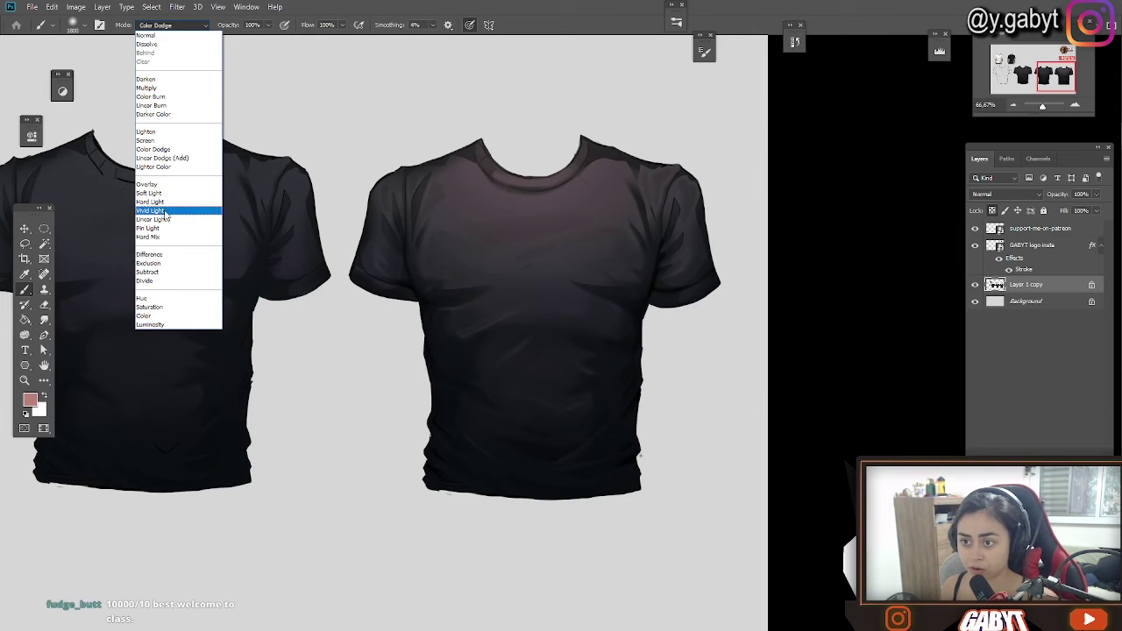
pyautogui.click(160, 194)
pyautogui.click(31, 400)
pyautogui.click(958, 234)
pyautogui.click(923, 228)
pyautogui.click(1064, 185)
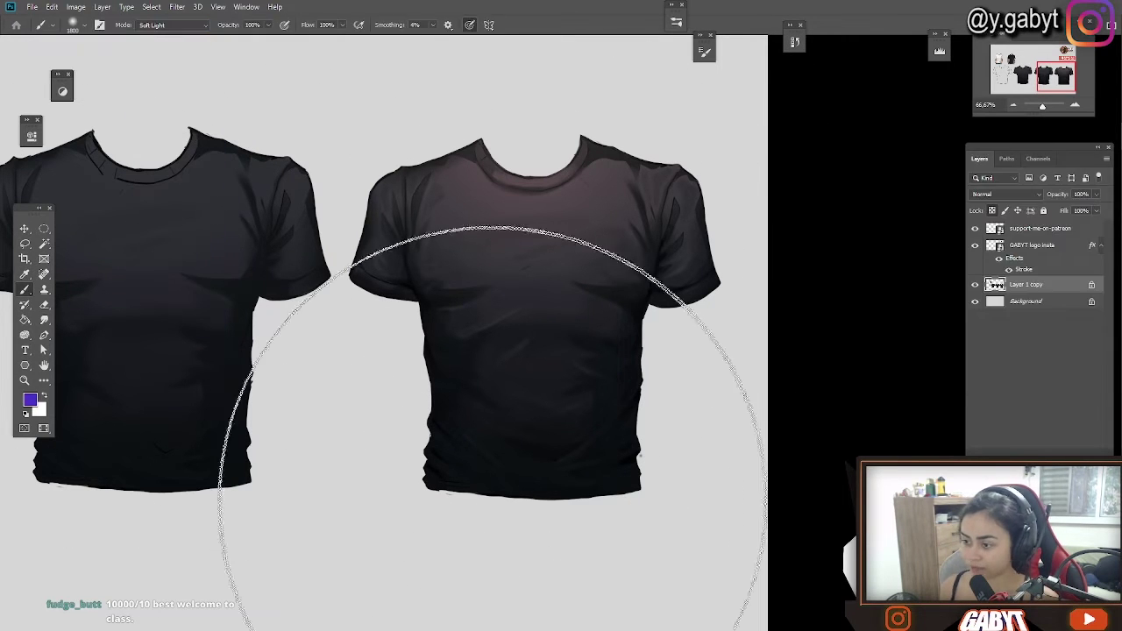
# Step: Lighten the violet, lower the brush opacity to 20% and tint the rightmost shirt's lower torso
pyautogui.click(31, 399)
pyautogui.click(874, 212)
pyautogui.click(1064, 186)
pyautogui.press('2')
pyautogui.click(470, 518)
# Step: Reduce the brush to 800 px at 100% opacity, pick a saturated pink and brush it over the collar and upper chest
pyautogui.hotkey('ctrl', '-')
pyautogui.hotkey('ctrl', '-')
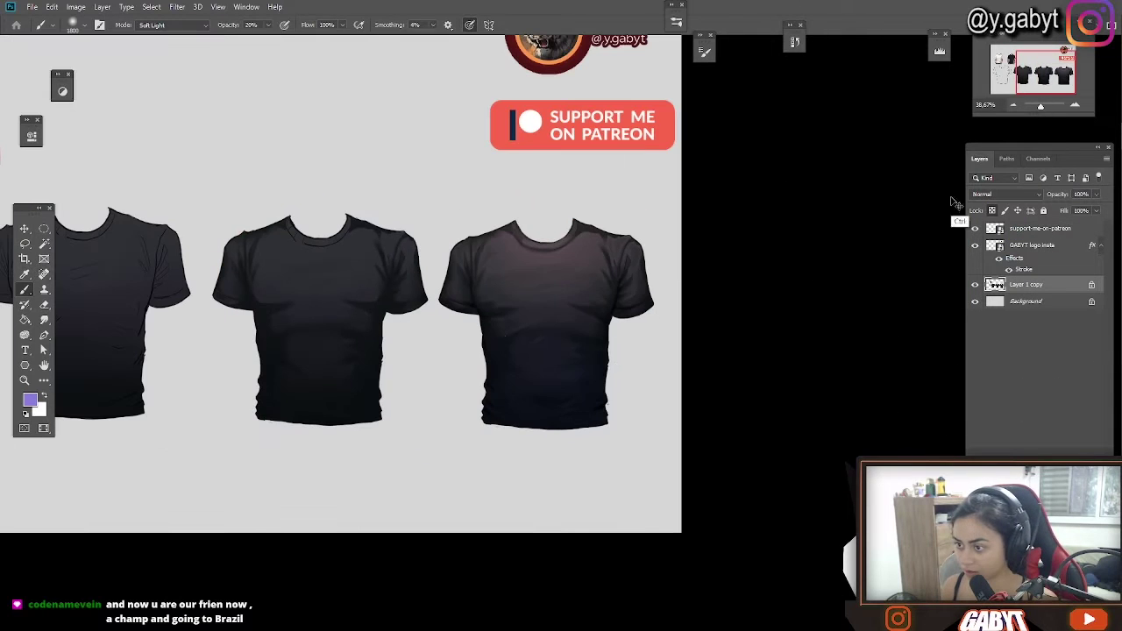
pyautogui.press('[')
pyautogui.press('[')
pyautogui.press('[')
pyautogui.press('[')
pyautogui.press('[')
pyautogui.press('[')
pyautogui.press('[')
pyautogui.press('[')
pyautogui.press('[')
pyautogui.press('[')
pyautogui.press('0')
pyautogui.keyDown('alt'); pyautogui.click(573, 375); pyautogui.keyUp('alt')
pyautogui.click(30, 400)
pyautogui.click(959, 207)
pyautogui.click(914, 243)
pyautogui.click(1064, 186)
pyautogui.moveTo(541, 253); pyautogui.dragTo(555, 235)
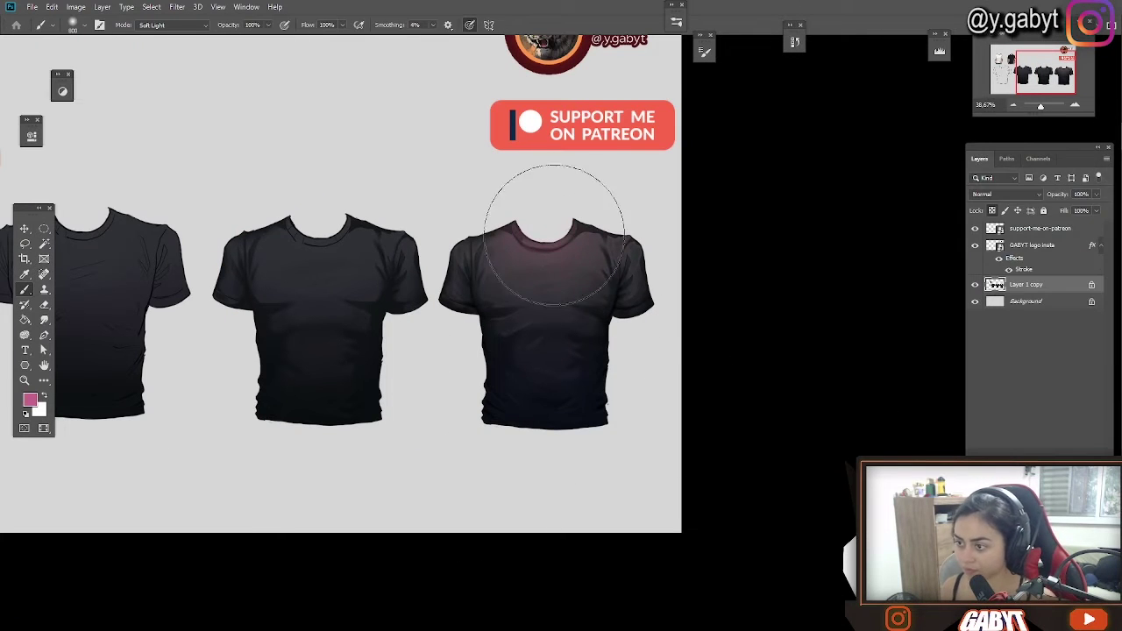
# Step: Pick a cool foreground colour, lower the brush opacity to 10% and tint the shirt's lower torso with it
pyautogui.click(30, 400)
pyautogui.click(958, 263)
pyautogui.click(874, 223)
pyautogui.click(1064, 186)
pyautogui.press('1')
pyautogui.moveTo(473, 391); pyautogui.dragTo(537, 361)
# Step: Sample the chest tone, lighten it to the muted pink 7c656a and paint fold highlights on the chest in Normal mode
pyautogui.moveTo(1044, 106); pyautogui.dragTo(1043, 106)
pyautogui.moveTo(794, 52); pyautogui.dragTo(199, 70)
pyautogui.keyDown('alt'); pyautogui.click(386, 250); pyautogui.keyUp('alt')
pyautogui.click(31, 400)
pyautogui.click(827, 269)
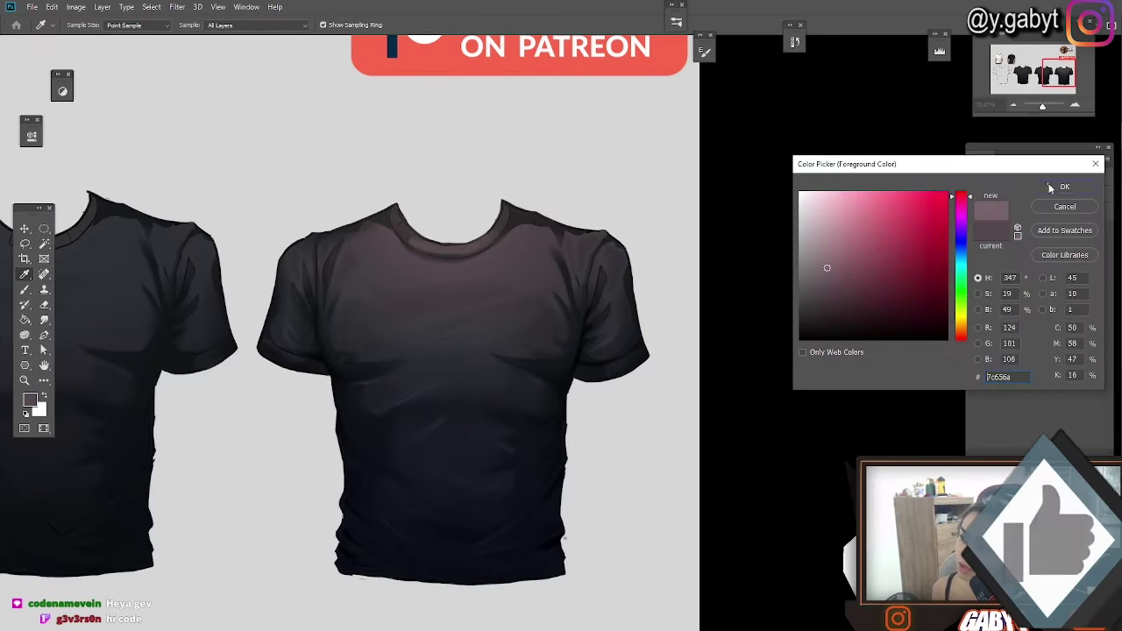
pyautogui.click(1050, 186)
pyautogui.press('b')
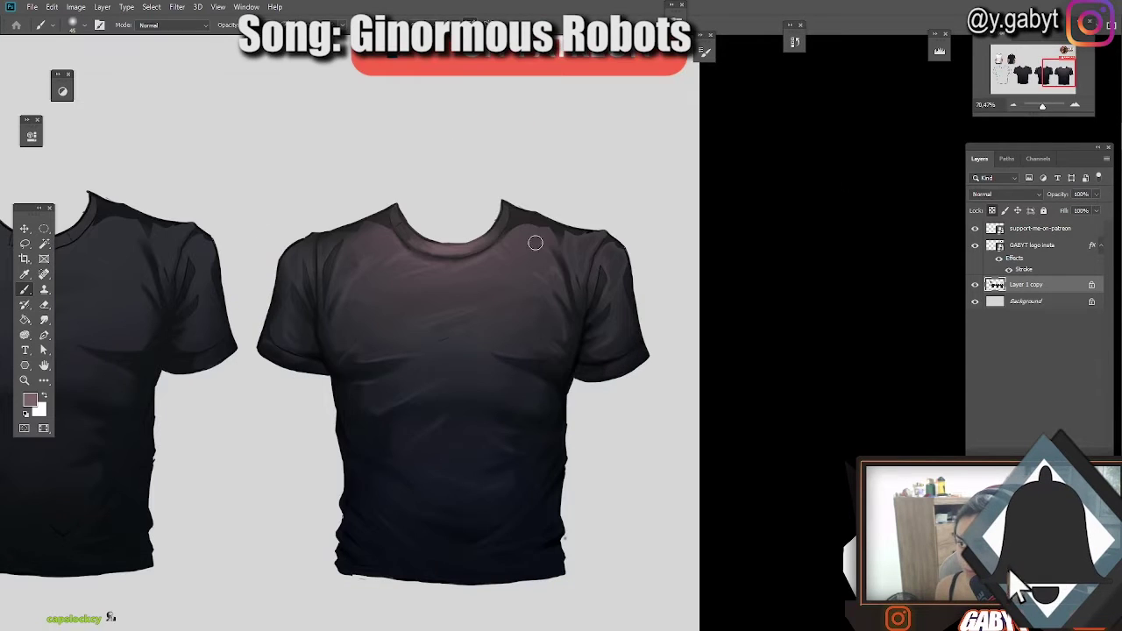
# Step: Sample tones around the rightmost shirt's collar and paint over the sketch lines and dark lower edge of the collar band
pyautogui.keyDown('alt'); pyautogui.click(562, 273); pyautogui.keyUp('alt')
pyautogui.keyDown('alt'); pyautogui.click(559, 274); pyautogui.keyUp('alt')
pyautogui.hotkey('ctrl', '+')
pyautogui.hotkey('ctrl', '+')
pyautogui.hotkey('ctrl', '+')
pyautogui.moveTo(288, 145); pyautogui.dragTo(675, 551)
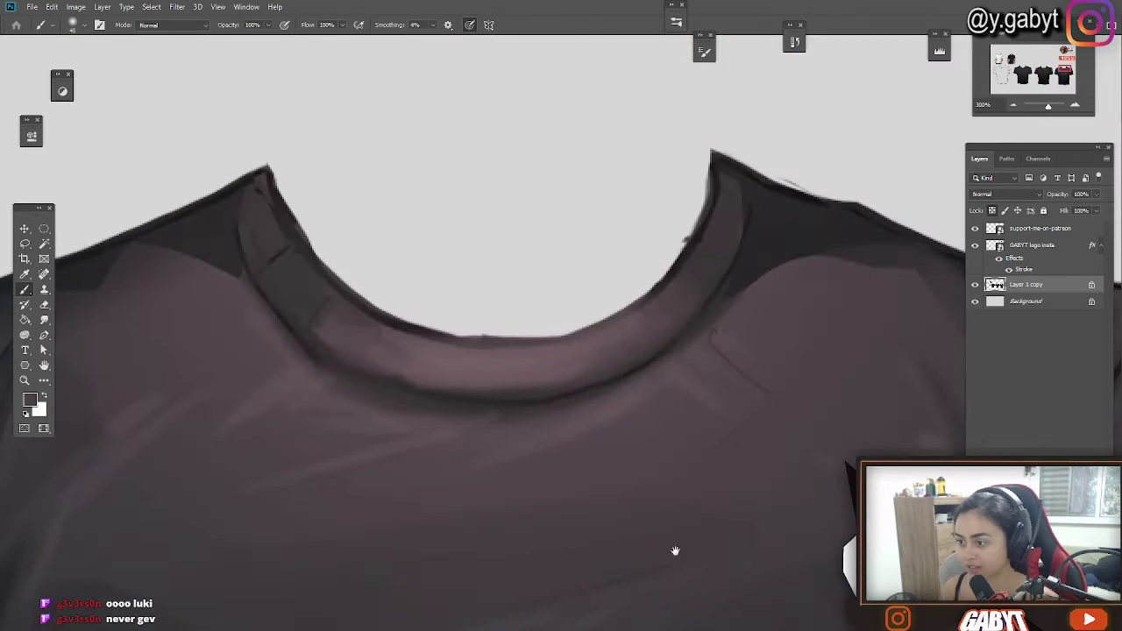
pyautogui.keyDown('alt'); pyautogui.click(293, 331); pyautogui.keyUp('alt')
pyautogui.moveTo(293, 330); pyautogui.dragTo(306, 342)
pyautogui.keyDown('alt'); pyautogui.click(326, 376); pyautogui.keyUp('alt')
pyautogui.moveTo(326, 377)
pyautogui.mouseDown()
pyautogui.moveTo(416, 418)
pyautogui.moveTo(613, 396)
pyautogui.mouseUp()
pyautogui.keyDown('alt'); pyautogui.click(534, 376); pyautogui.keyUp('alt')
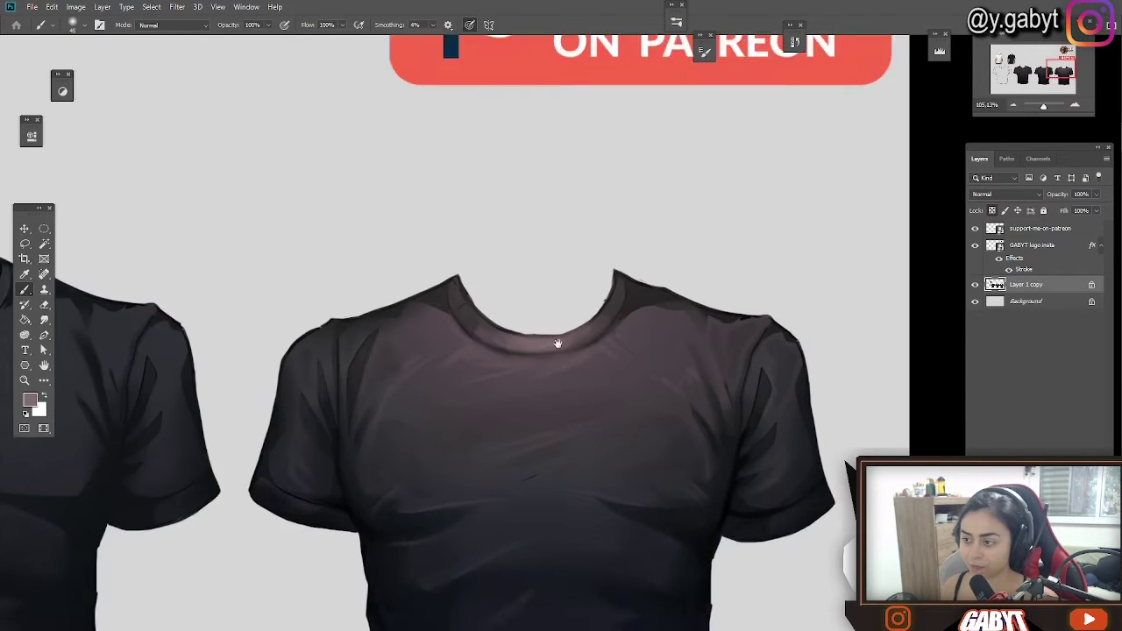
pyautogui.scroll(-5, 556, 339)
pyautogui.keyDown('alt'); pyautogui.click(449, 196); pyautogui.keyUp('alt')
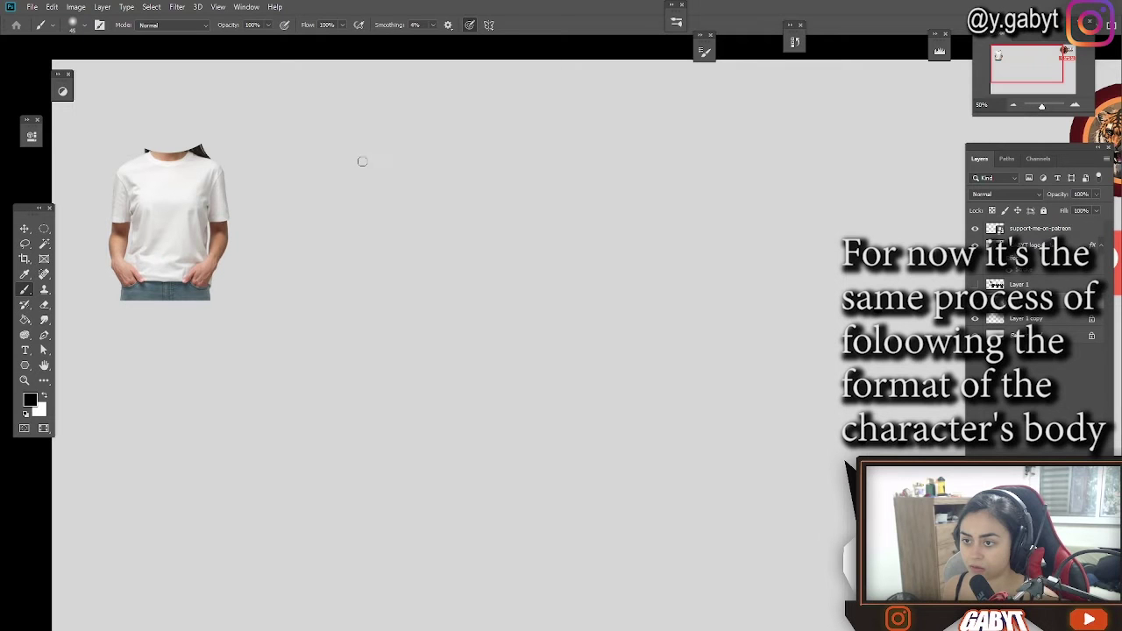
# Step: Sketch a tapered chest block in black beside the white T-shirt photo, undoing the trial waist strokes
pyautogui.moveTo(357, 163)
pyautogui.mouseDown()
pyautogui.moveTo(547, 165)
pyautogui.moveTo(518, 296)
pyautogui.moveTo(402, 309)
pyautogui.mouseUp()
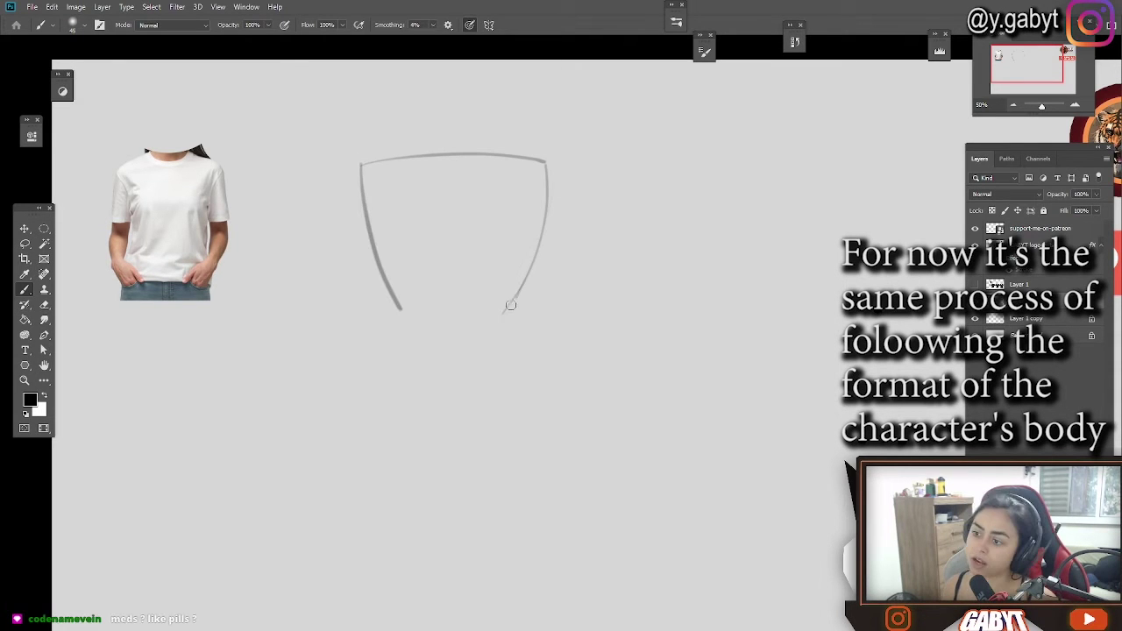
pyautogui.moveTo(540, 247); pyautogui.dragTo(533, 343)
pyautogui.hotkey('ctrl', 'z')
pyautogui.moveTo(540, 249)
pyautogui.mouseDown()
pyautogui.moveTo(547, 340)
pyautogui.moveTo(531, 325)
pyautogui.mouseUp()
pyautogui.hotkey('ctrl', 'z')
# Step: Sketch the flared hip section with a curved hem below the chest block
pyautogui.moveTo(536, 297); pyautogui.dragTo(563, 378)
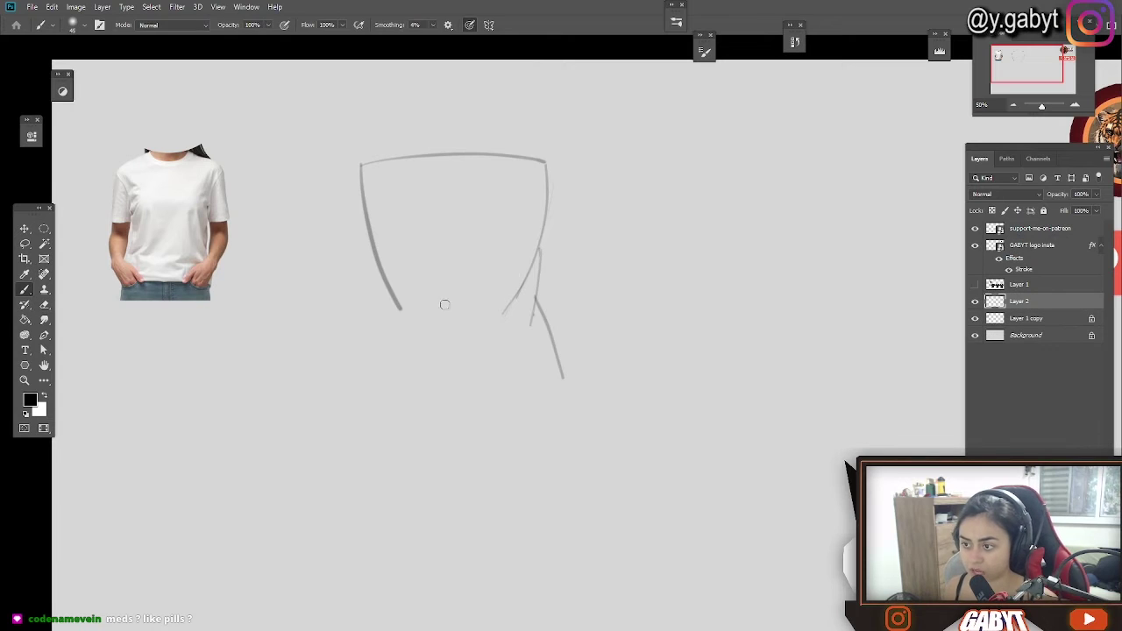
pyautogui.moveTo(382, 303)
pyautogui.mouseDown()
pyautogui.moveTo(435, 391)
pyautogui.moveTo(362, 386)
pyautogui.mouseUp()
pyautogui.moveTo(362, 379); pyautogui.dragTo(559, 380)
pyautogui.moveTo(383, 303)
pyautogui.mouseDown()
pyautogui.moveTo(362, 386)
pyautogui.moveTo(426, 405)
pyautogui.mouseUp()
pyautogui.moveTo(753, 208)
pyautogui.mouseDown()
pyautogui.moveTo(712, 306)
pyautogui.moveTo(774, 397)
pyautogui.moveTo(620, 384)
pyautogui.mouseUp()
pyautogui.hotkey('ctrl', 'z')
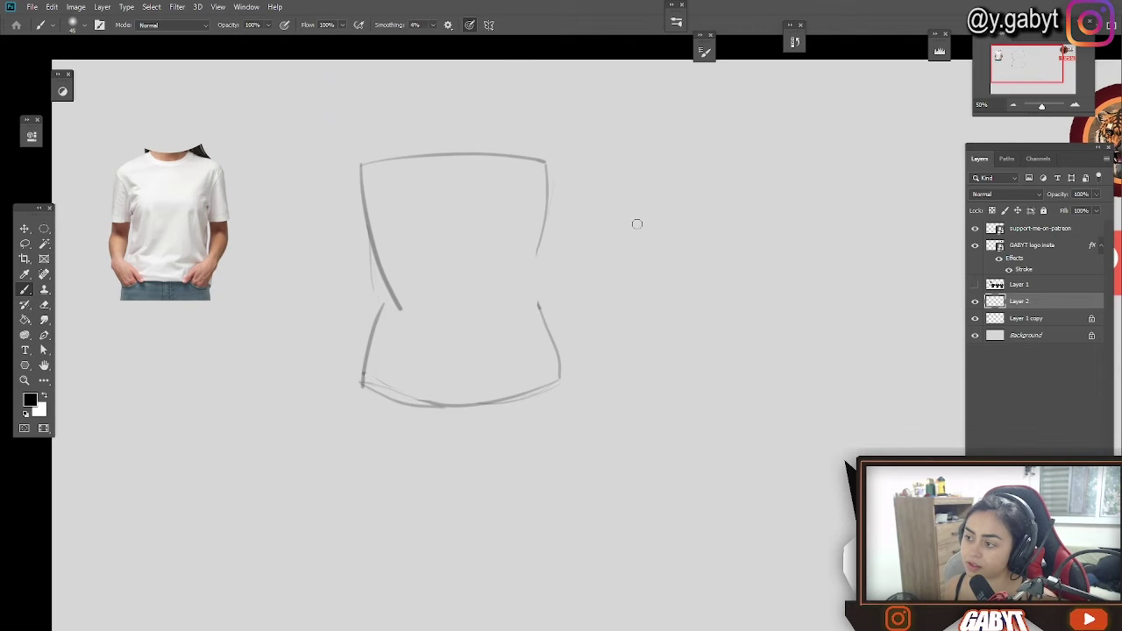
# Step: Sketch an hourglass with sand levels beside the torso as a shape comparison, and delete it with a lasso selection
pyautogui.moveTo(628, 204)
pyautogui.mouseDown()
pyautogui.moveTo(775, 217)
pyautogui.moveTo(741, 344)
pyautogui.moveTo(757, 427)
pyautogui.moveTo(631, 426)
pyautogui.moveTo(653, 276)
pyautogui.moveTo(626, 236)
pyautogui.moveTo(763, 240)
pyautogui.mouseUp()
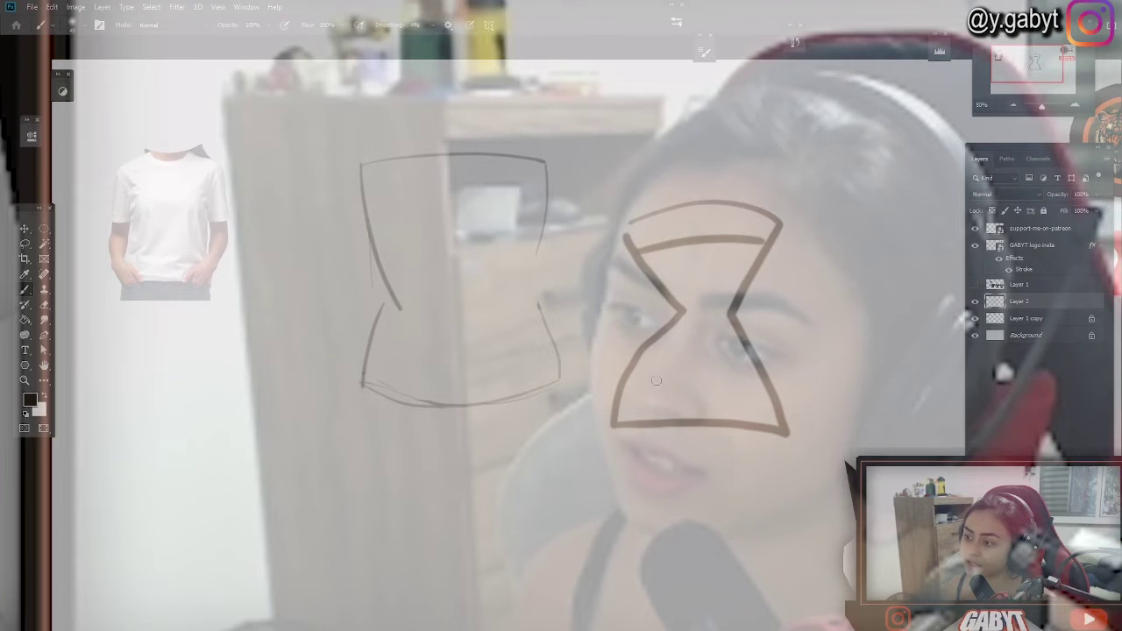
pyautogui.moveTo(619, 395); pyautogui.dragTo(756, 392)
pyautogui.moveTo(655, 271); pyautogui.dragTo(727, 271)
pyautogui.moveTo(682, 313); pyautogui.dragTo(733, 313)
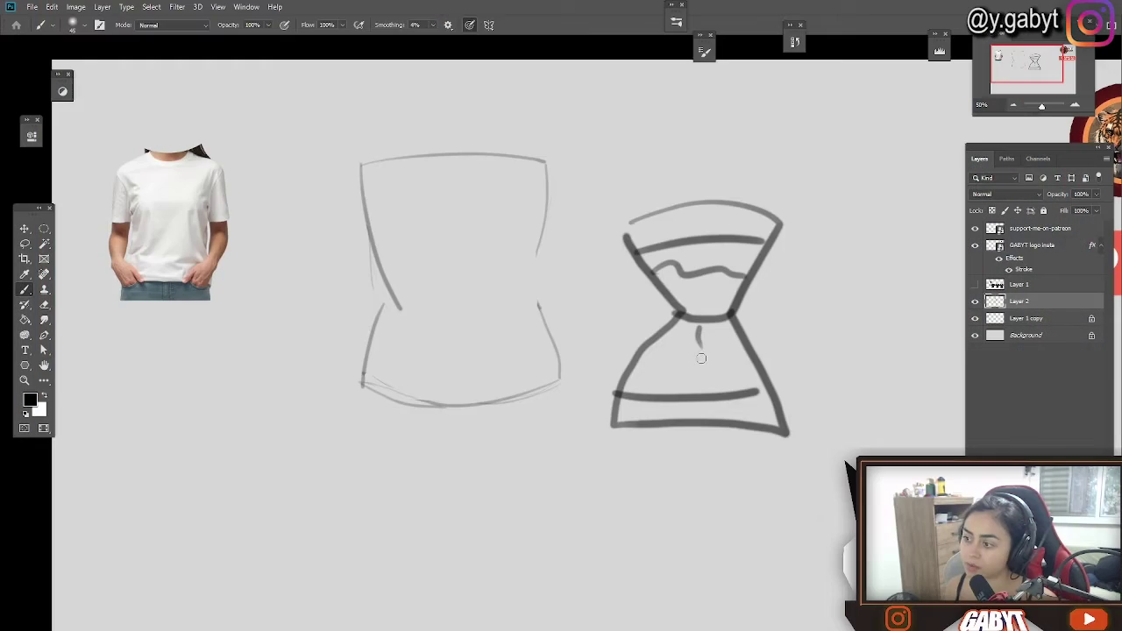
pyautogui.moveTo(638, 399); pyautogui.dragTo(733, 393)
pyautogui.press('l')
pyautogui.moveTo(851, 271)
pyautogui.mouseDown()
pyautogui.moveTo(576, 403)
pyautogui.moveTo(842, 298)
pyautogui.mouseUp()
pyautogui.press('Delete')
# Step: Sketch a short sleeve on each side of the torso and retouch the right hip line and the hem
pyautogui.moveTo(680, 209); pyautogui.dragTo(684, 404)
pyautogui.hotkey('ctrl', 'z')
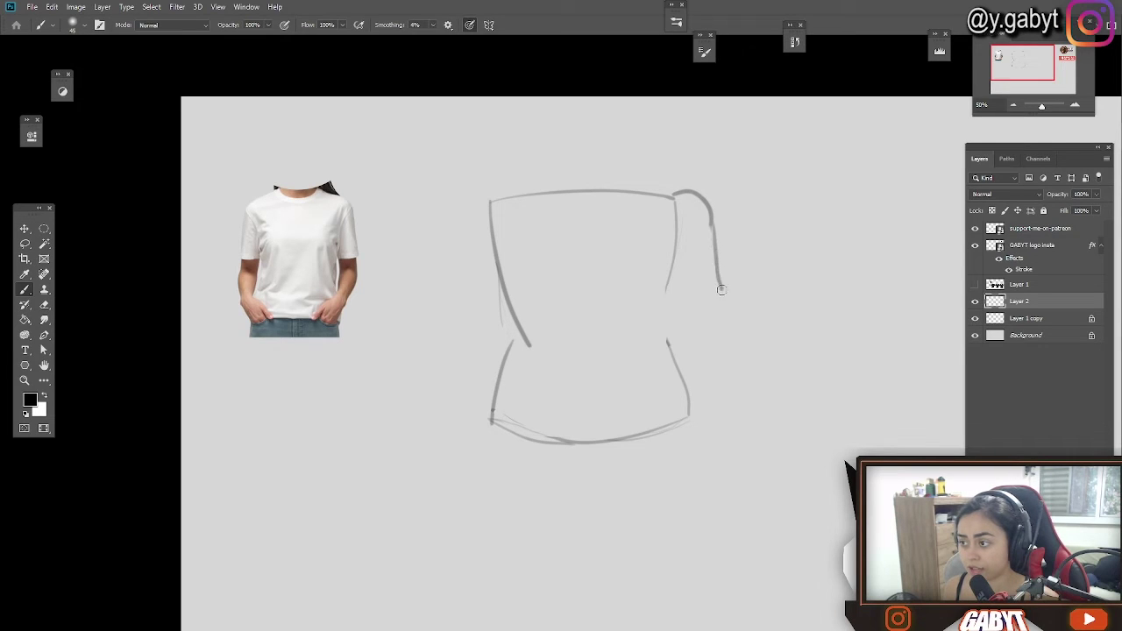
pyautogui.moveTo(683, 290); pyautogui.dragTo(664, 291)
pyautogui.moveTo(498, 194); pyautogui.dragTo(462, 202)
pyautogui.moveTo(679, 379); pyautogui.dragTo(663, 341)
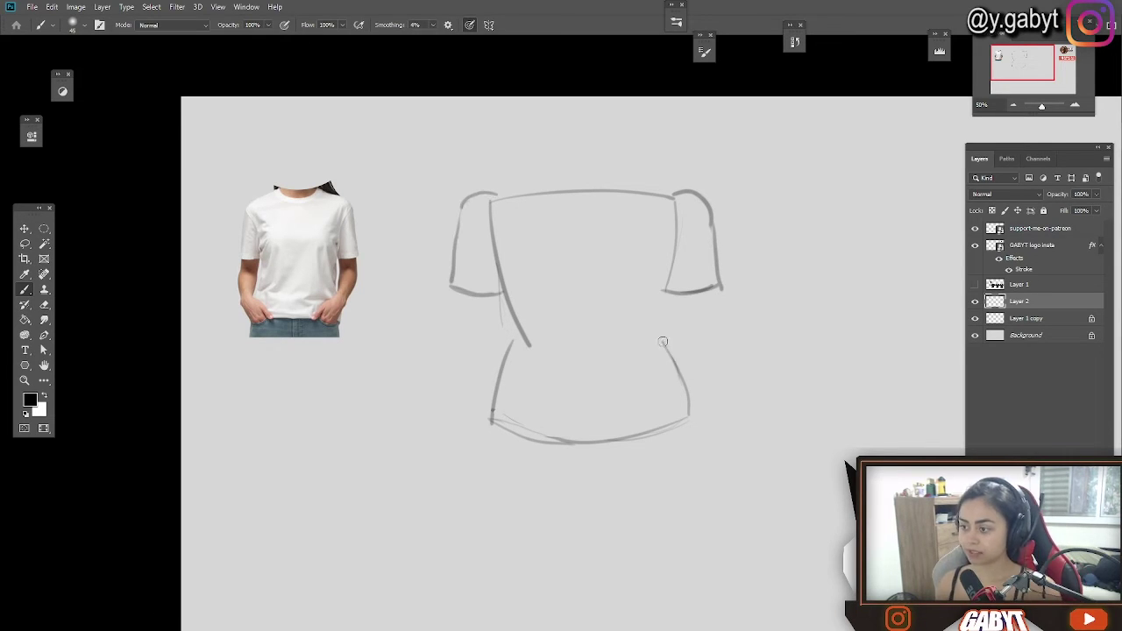
pyautogui.moveTo(637, 437); pyautogui.dragTo(685, 426)
# Step: Draw the sloping shoulders and a curved double-line collar, erasing the excess lines at the neckline
pyautogui.moveTo(641, 221); pyautogui.dragTo(609, 231)
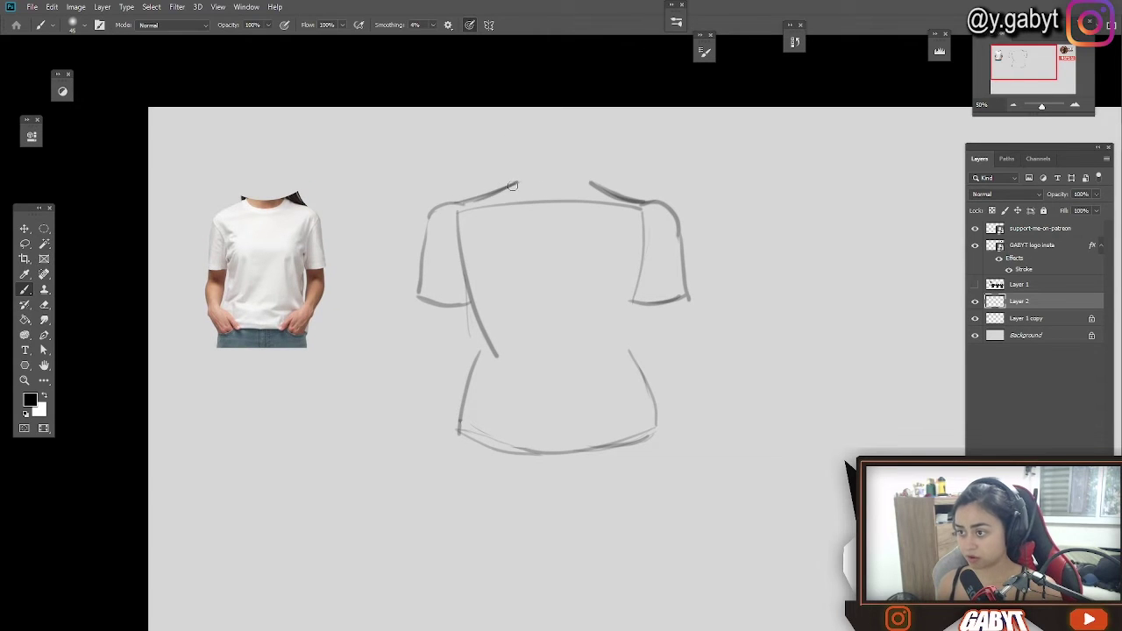
pyautogui.press('e')
pyautogui.moveTo(589, 183)
pyautogui.mouseDown()
pyautogui.moveTo(526, 182)
pyautogui.moveTo(587, 186)
pyautogui.moveTo(522, 211)
pyautogui.moveTo(589, 203)
pyautogui.moveTo(514, 193)
pyautogui.moveTo(531, 207)
pyautogui.moveTo(574, 203)
pyautogui.mouseUp()
# Step: Sketch pinched waist contours with diagonal folds on both sides, and erase the inner fold lines
pyautogui.press('b')
pyautogui.moveTo(614, 338); pyautogui.dragTo(601, 388)
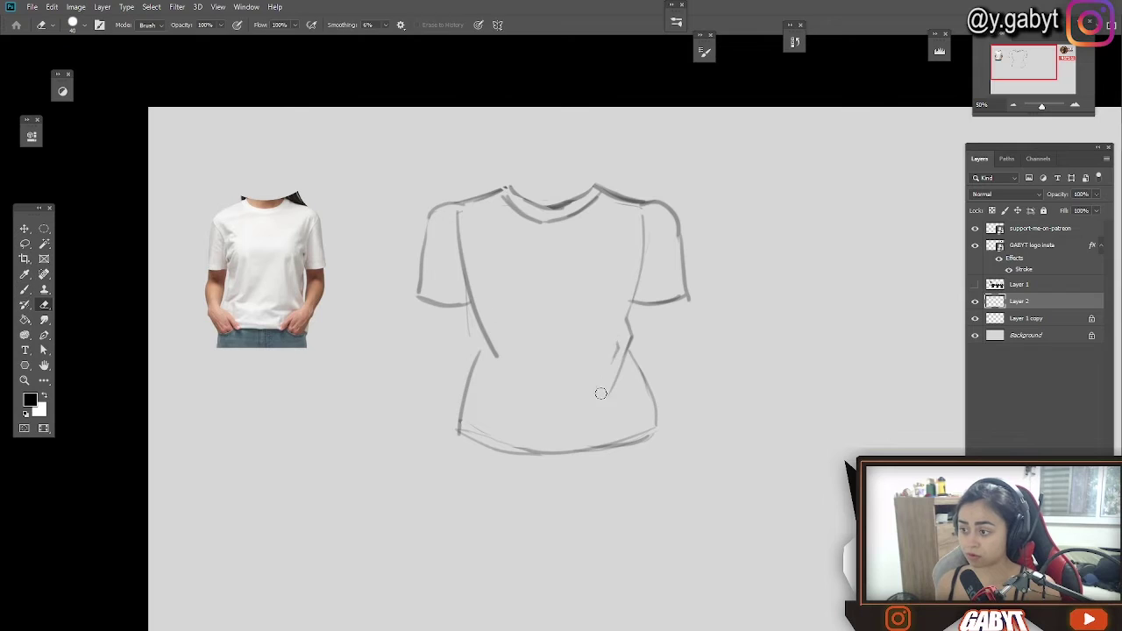
pyautogui.moveTo(473, 314); pyautogui.dragTo(506, 402)
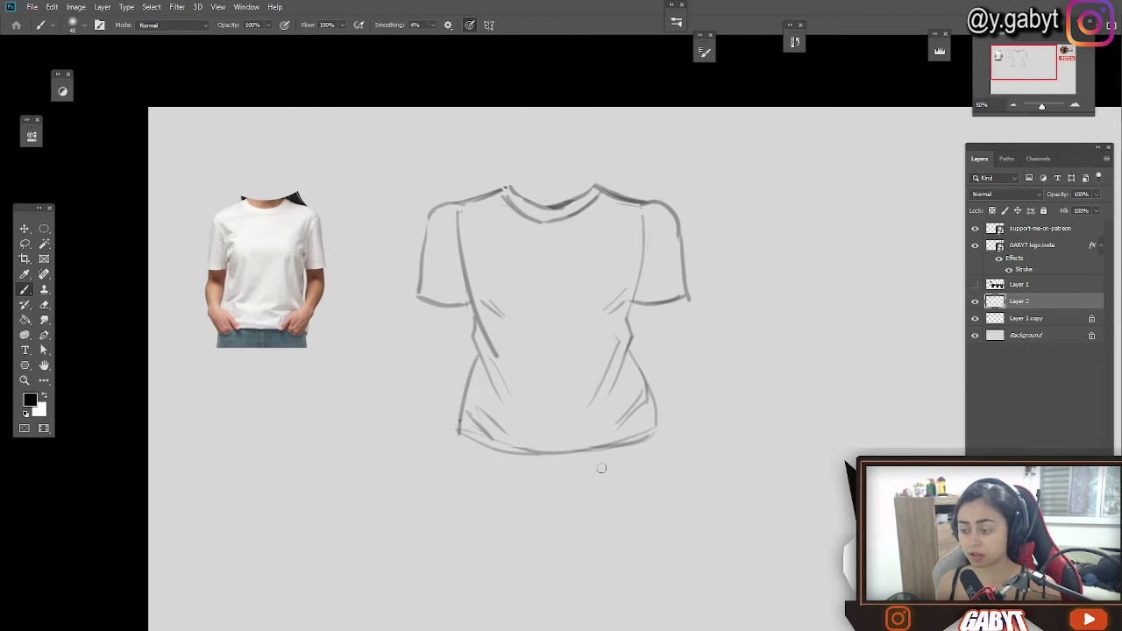
pyautogui.press('e')
pyautogui.moveTo(654, 415)
pyautogui.mouseDown()
pyautogui.moveTo(619, 407)
pyautogui.moveTo(626, 394)
pyautogui.moveTo(500, 421)
pyautogui.mouseUp()
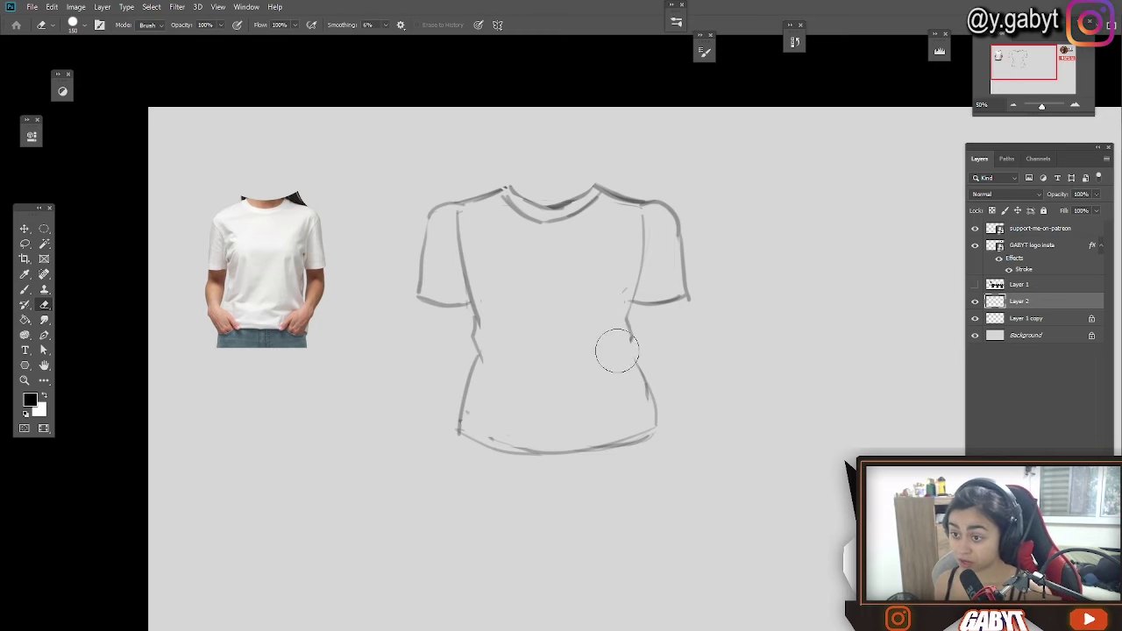
# Step: Try a dot and a horizontal line across the chest, undoing both marks
pyautogui.press('b')
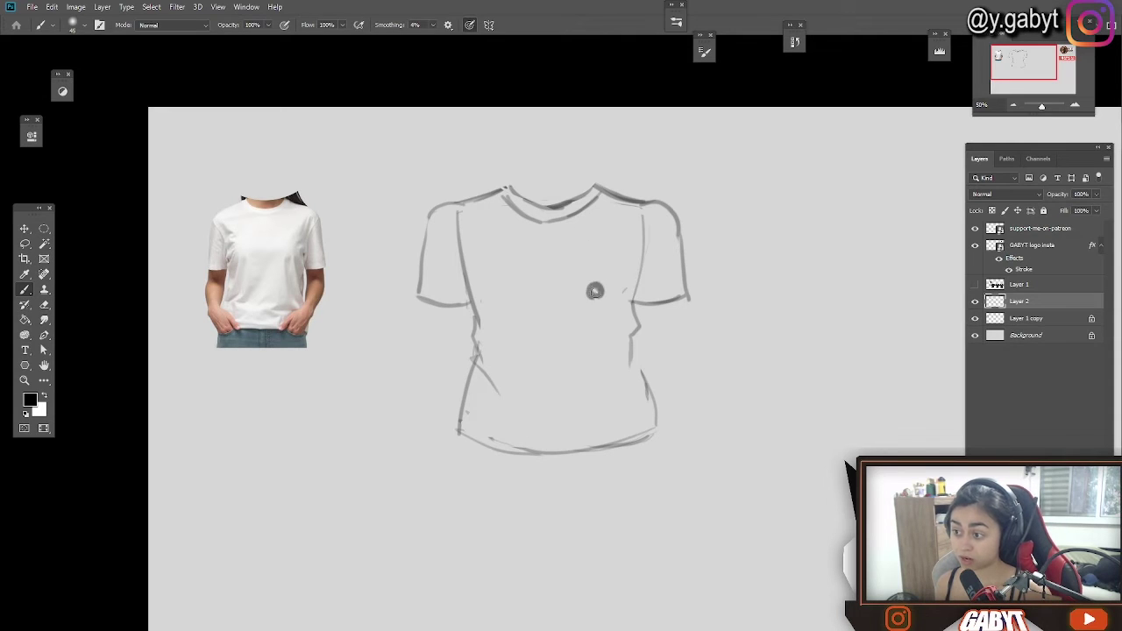
pyautogui.hotkey('ctrl', 'z')
pyautogui.moveTo(503, 291)
pyautogui.mouseDown()
pyautogui.moveTo(629, 290)
pyautogui.moveTo(615, 290)
pyautogui.mouseUp()
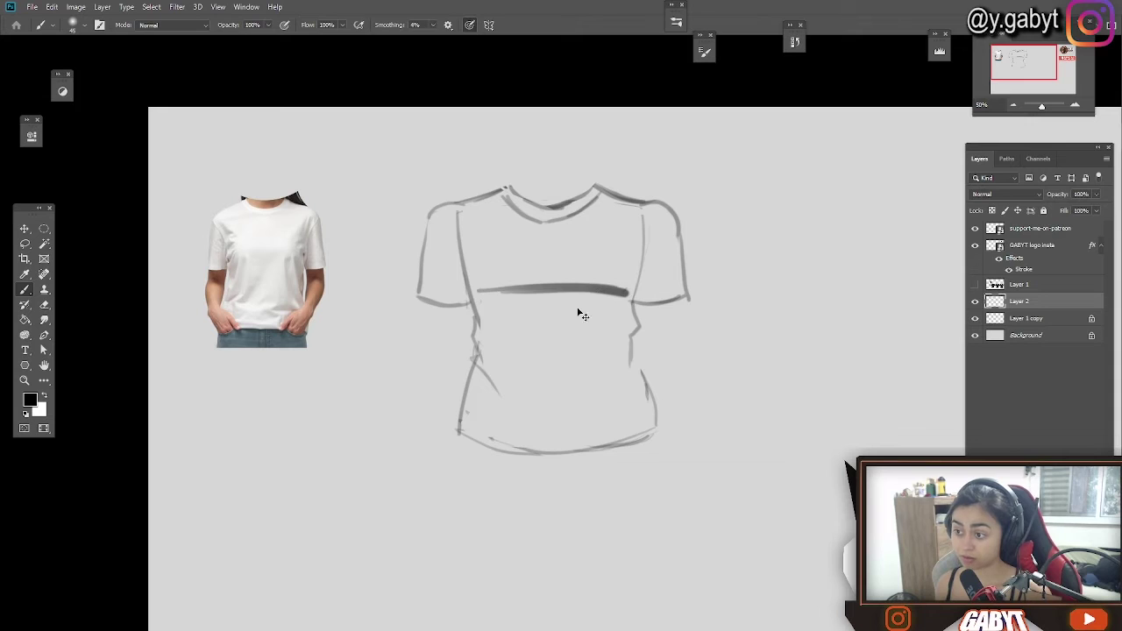
pyautogui.hotkey('ctrl', 'z')
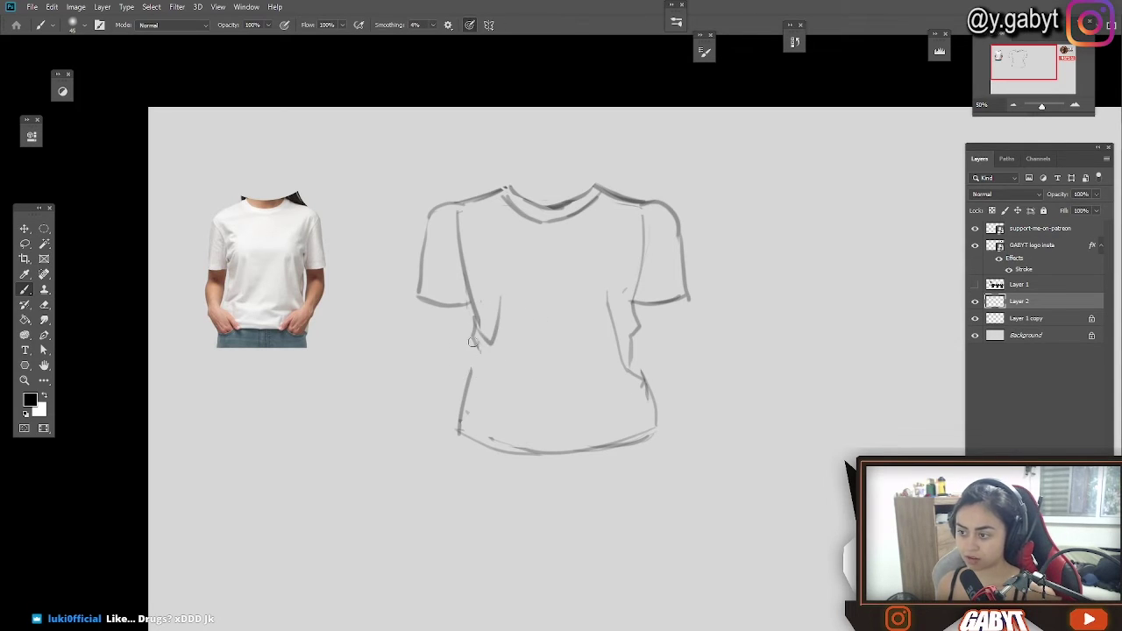
# Step: Sketch the bunched left waist contour, gathered folds above the hem, and short creases around both armholes and the chest
pyautogui.moveTo(473, 348)
pyautogui.mouseDown()
pyautogui.moveTo(464, 394)
pyautogui.moveTo(529, 379)
pyautogui.moveTo(464, 405)
pyautogui.mouseUp()
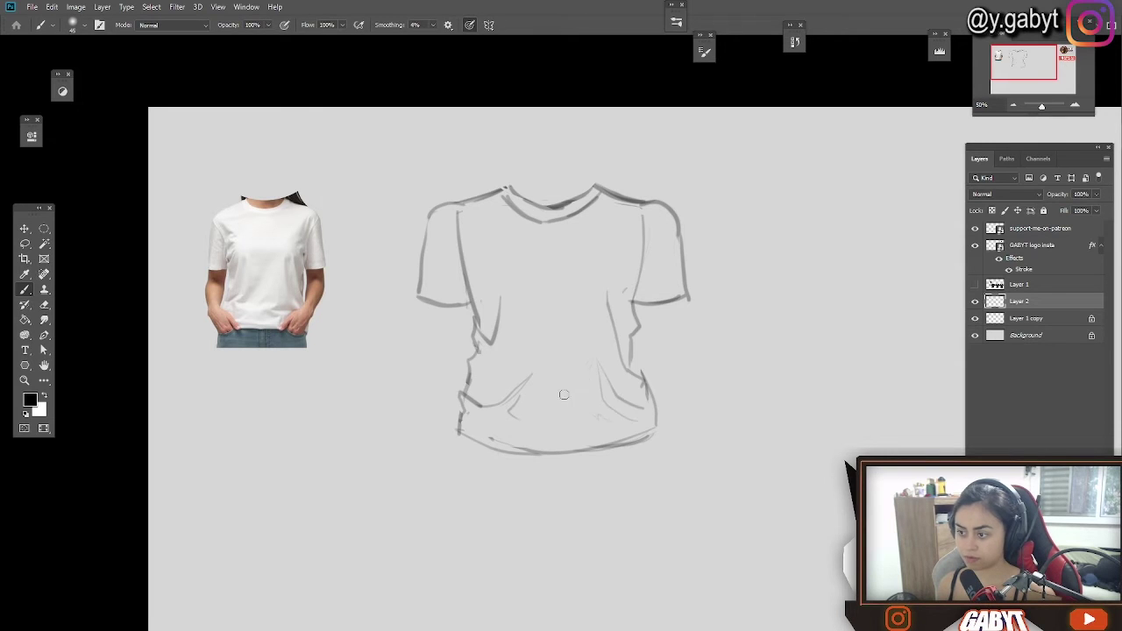
pyautogui.moveTo(592, 359); pyautogui.dragTo(529, 407)
pyautogui.moveTo(658, 233); pyautogui.dragTo(639, 275)
pyautogui.moveTo(450, 232); pyautogui.dragTo(466, 275)
pyautogui.moveTo(463, 241); pyautogui.dragTo(491, 258)
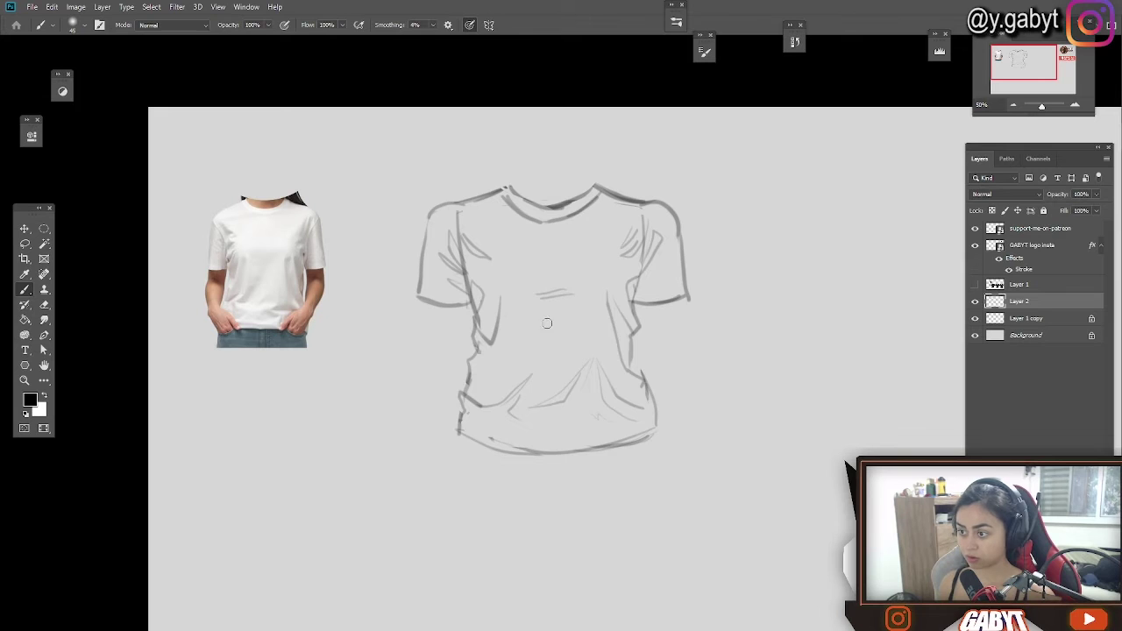
# Step: Sketch diagonal folds at the left waist and shirt centre, and redraw the right hip contour
pyautogui.moveTo(494, 356); pyautogui.dragTo(467, 384)
pyautogui.press('e')
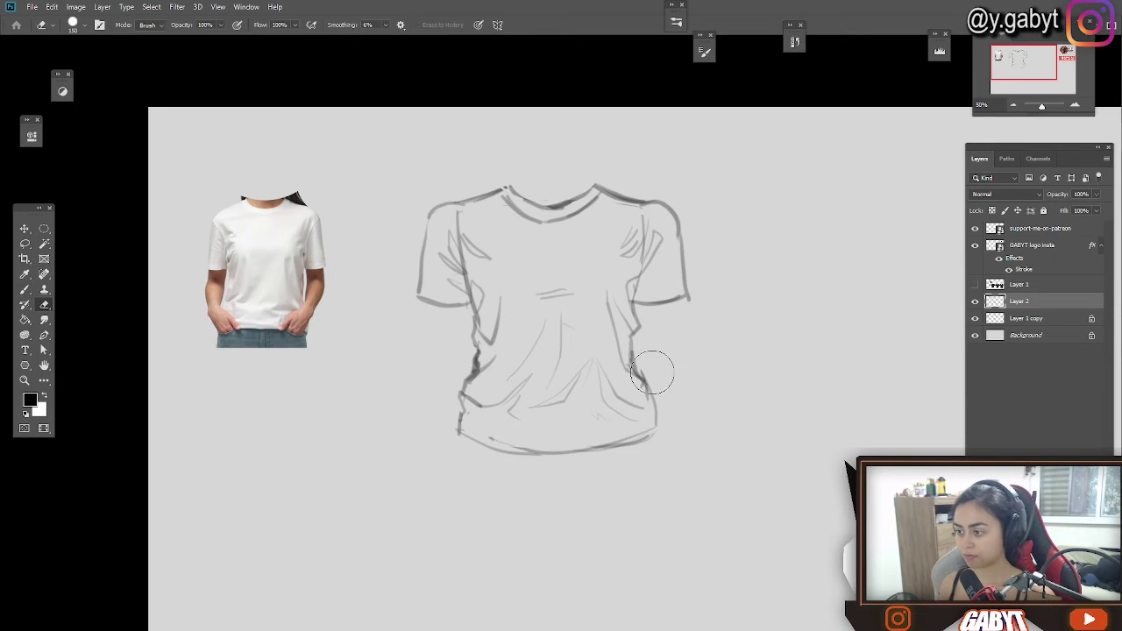
pyautogui.press('b')
pyautogui.moveTo(643, 375); pyautogui.dragTo(656, 437)
# Step: Erase the straight side lines below both armholes and redraw them as curved bust contours
pyautogui.press('e')
pyautogui.moveTo(629, 286); pyautogui.dragTo(635, 315)
pyautogui.press('b')
pyautogui.press('e')
pyautogui.press('b')
pyautogui.moveTo(633, 249); pyautogui.dragTo(643, 306)
pyautogui.press('e')
pyautogui.moveTo(489, 279)
pyautogui.mouseDown()
pyautogui.moveTo(481, 293)
pyautogui.moveTo(482, 275)
pyautogui.mouseUp()
pyautogui.press('b')
pyautogui.moveTo(478, 235); pyautogui.dragTo(460, 291)
pyautogui.press('e')
pyautogui.moveTo(481, 236)
pyautogui.mouseDown()
pyautogui.moveTo(460, 300)
pyautogui.moveTo(484, 318)
pyautogui.moveTo(481, 342)
pyautogui.mouseUp()
pyautogui.press('b')
pyautogui.press('e')
pyautogui.moveTo(611, 283); pyautogui.dragTo(617, 337)
pyautogui.press('b')
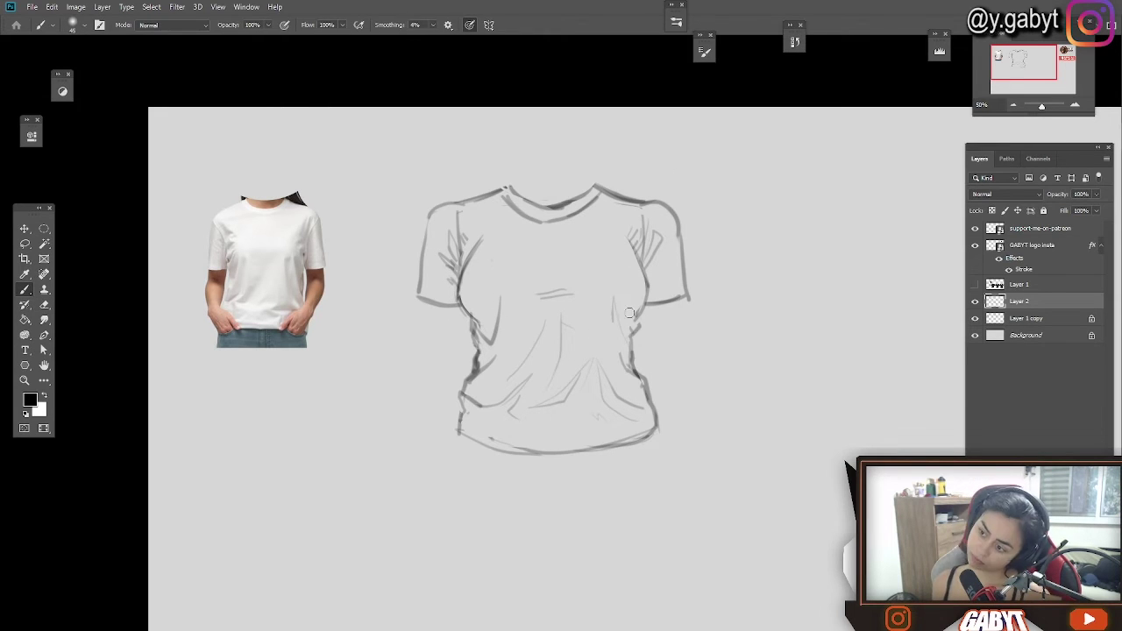
# Step: Narrow the waist on both sides and redraw the lower right contour and hem
pyautogui.press('e')
pyautogui.moveTo(470, 331); pyautogui.dragTo(471, 359)
pyautogui.press('b')
pyautogui.press('e')
pyautogui.moveTo(626, 346)
pyautogui.mouseDown()
pyautogui.moveTo(640, 379)
pyautogui.moveTo(570, 469)
pyautogui.mouseUp()
pyautogui.press('b')
pyautogui.moveTo(654, 416); pyautogui.dragTo(526, 453)
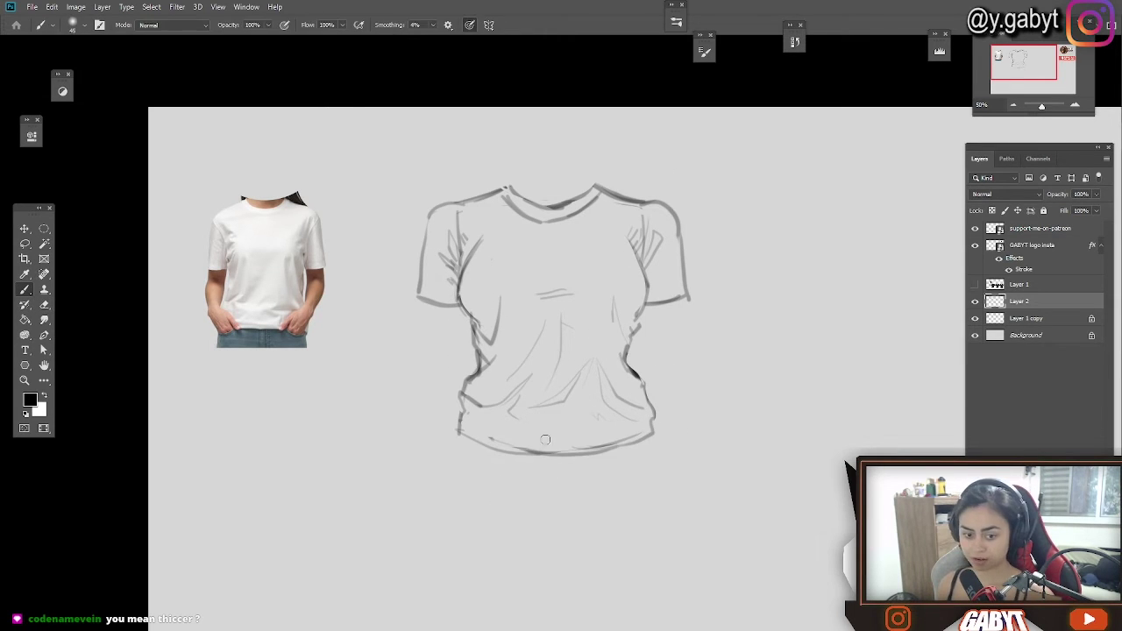
# Step: Redraw the left sleeve's hem and the collar lines, erasing excess marks around the lower shirt
pyautogui.moveTo(460, 304); pyautogui.dragTo(422, 299)
pyautogui.moveTo(602, 193)
pyautogui.mouseDown()
pyautogui.moveTo(582, 213)
pyautogui.moveTo(506, 202)
pyautogui.mouseUp()
pyautogui.press('e')
pyautogui.press('b')
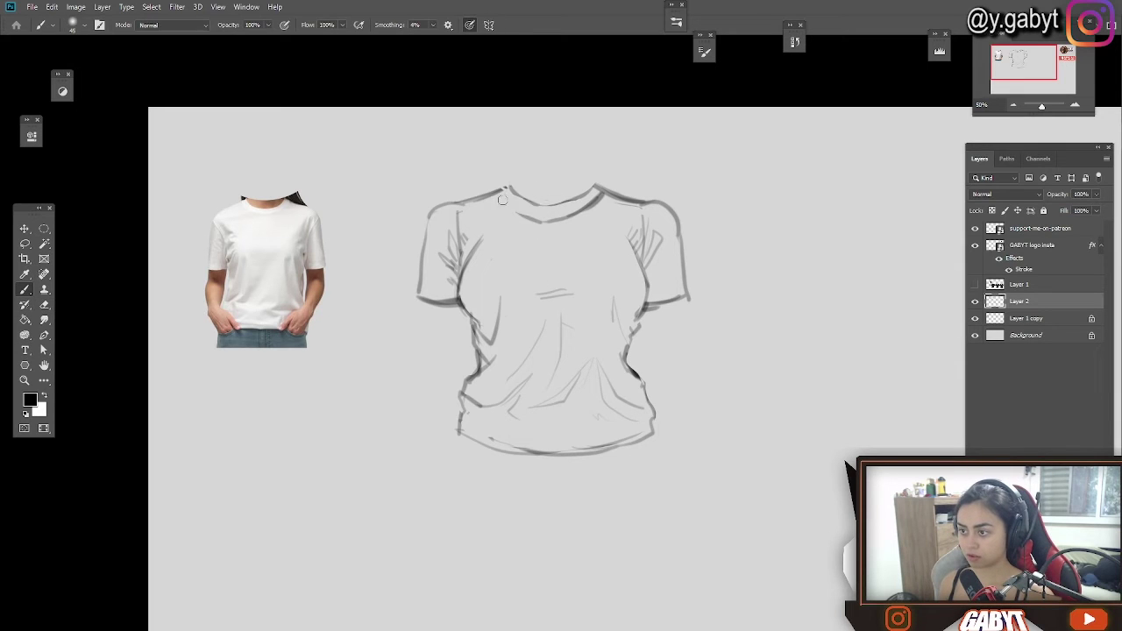
pyautogui.moveTo(611, 200); pyautogui.dragTo(566, 214)
pyautogui.press('e')
pyautogui.moveTo(653, 433)
pyautogui.mouseDown()
pyautogui.moveTo(643, 373)
pyautogui.moveTo(477, 387)
pyautogui.mouseUp()
pyautogui.press('b')
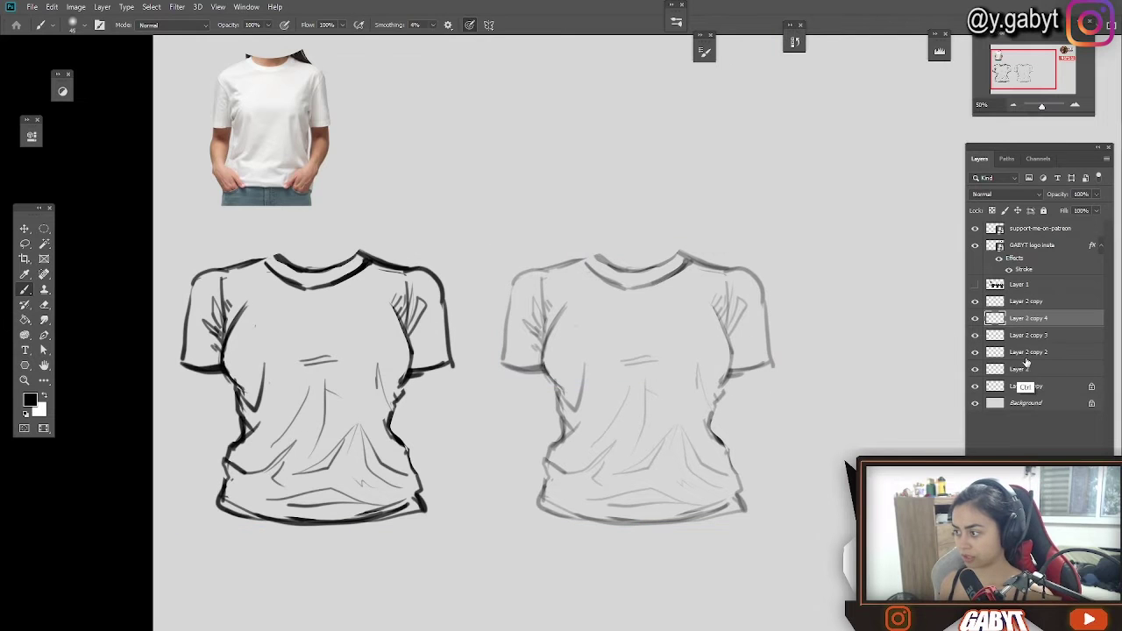
# Step: Sample a grey-beige shadow colour from the reference shirt and brush it softly over the faded sketch's chest
pyautogui.keyDown('alt'); pyautogui.click(302, 139); pyautogui.keyUp('alt')
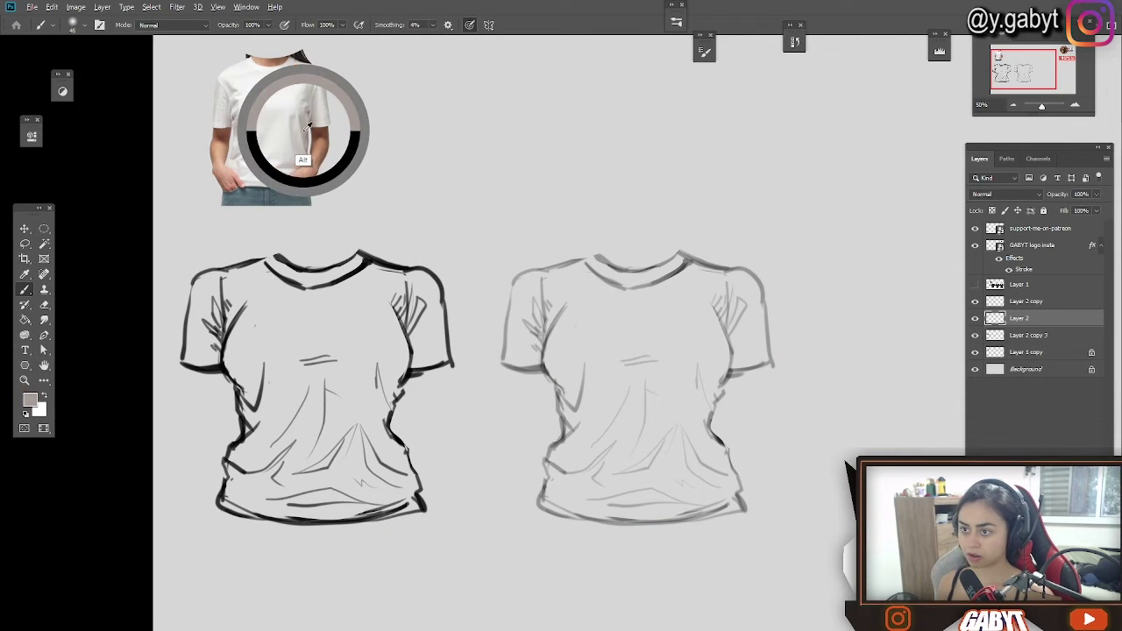
pyautogui.moveTo(682, 245); pyautogui.dragTo(533, 193)
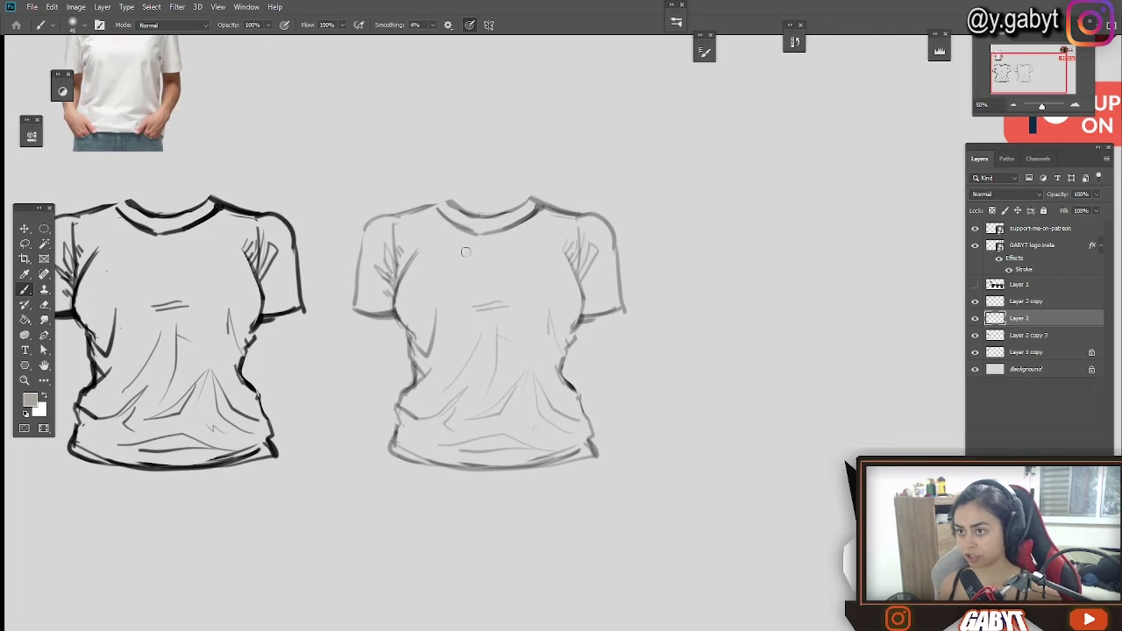
pyautogui.moveTo(512, 285)
pyautogui.mouseDown()
pyautogui.moveTo(491, 263)
pyautogui.moveTo(524, 253)
pyautogui.moveTo(523, 277)
pyautogui.mouseUp()
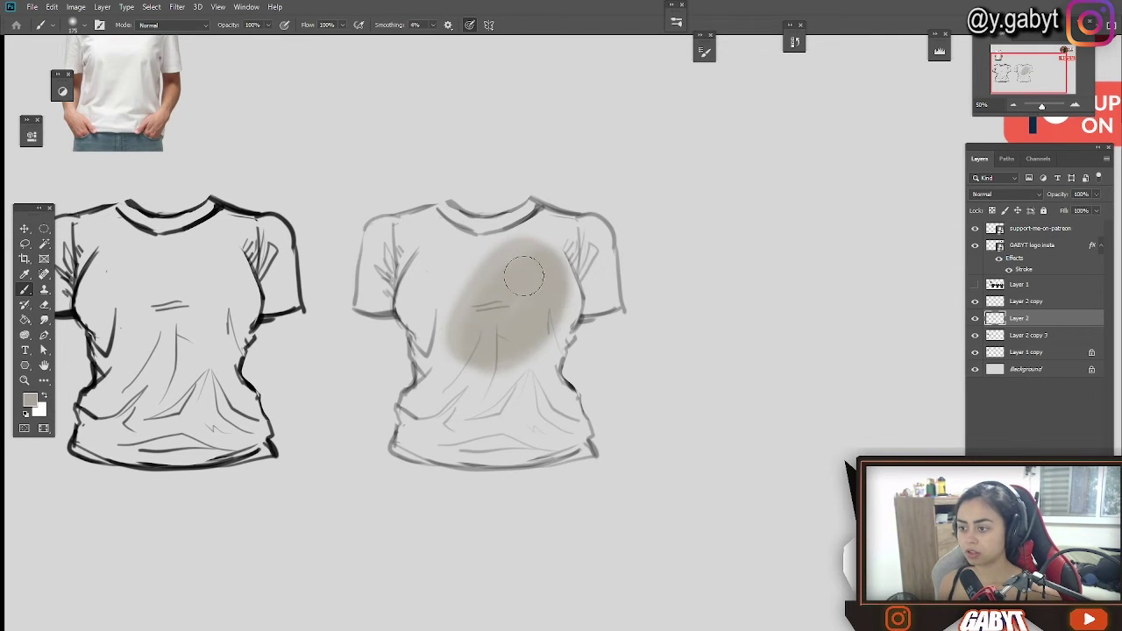
# Step: Turn off the brush's Transfer setting, switch to a hard tip, and block in the chest and left sleeve
pyautogui.click(704, 53)
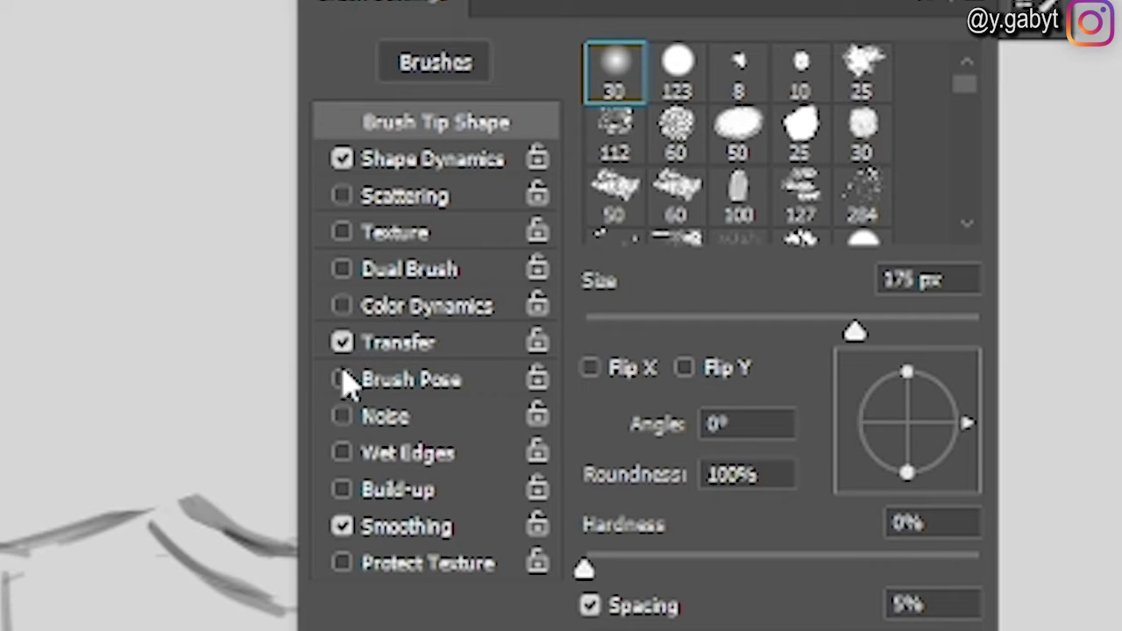
pyautogui.click(343, 344)
pyautogui.click(1043, 7)
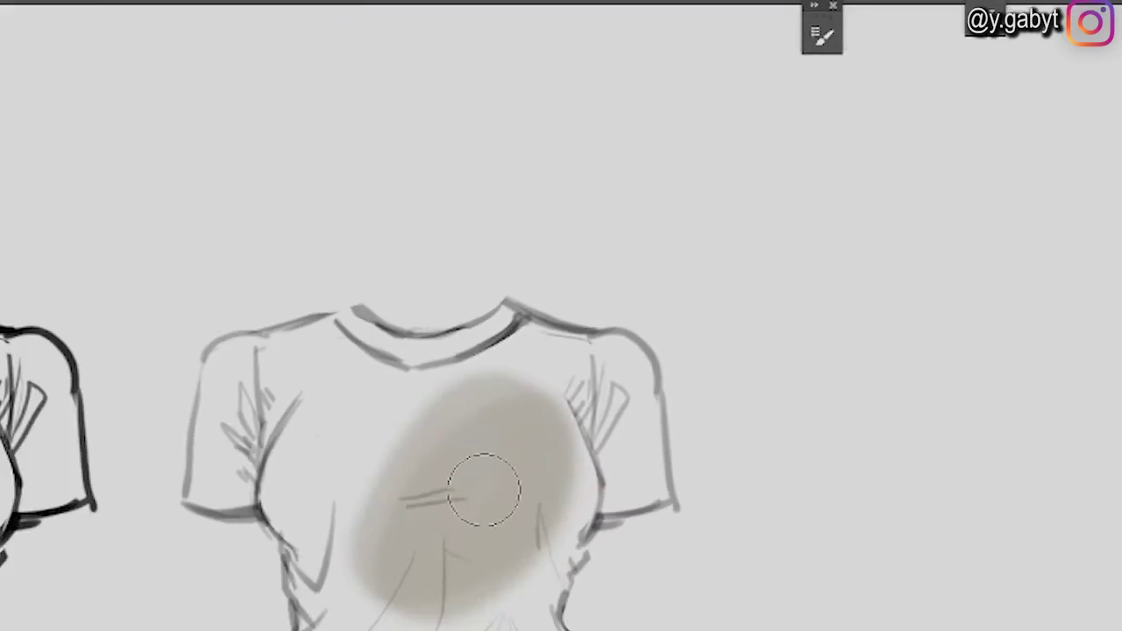
pyautogui.moveTo(483, 488); pyautogui.dragTo(438, 284)
pyautogui.rightClick(410, 233)
pyautogui.moveTo(364, 303)
pyautogui.mouseDown()
pyautogui.moveTo(385, 304)
pyautogui.moveTo(394, 236)
pyautogui.moveTo(438, 209)
pyautogui.moveTo(526, 211)
pyautogui.moveTo(531, 266)
pyautogui.moveTo(614, 305)
pyautogui.moveTo(603, 245)
pyautogui.moveTo(552, 376)
pyautogui.moveTo(405, 351)
pyautogui.moveTo(414, 429)
pyautogui.moveTo(591, 450)
pyautogui.moveTo(558, 383)
pyautogui.mouseUp()
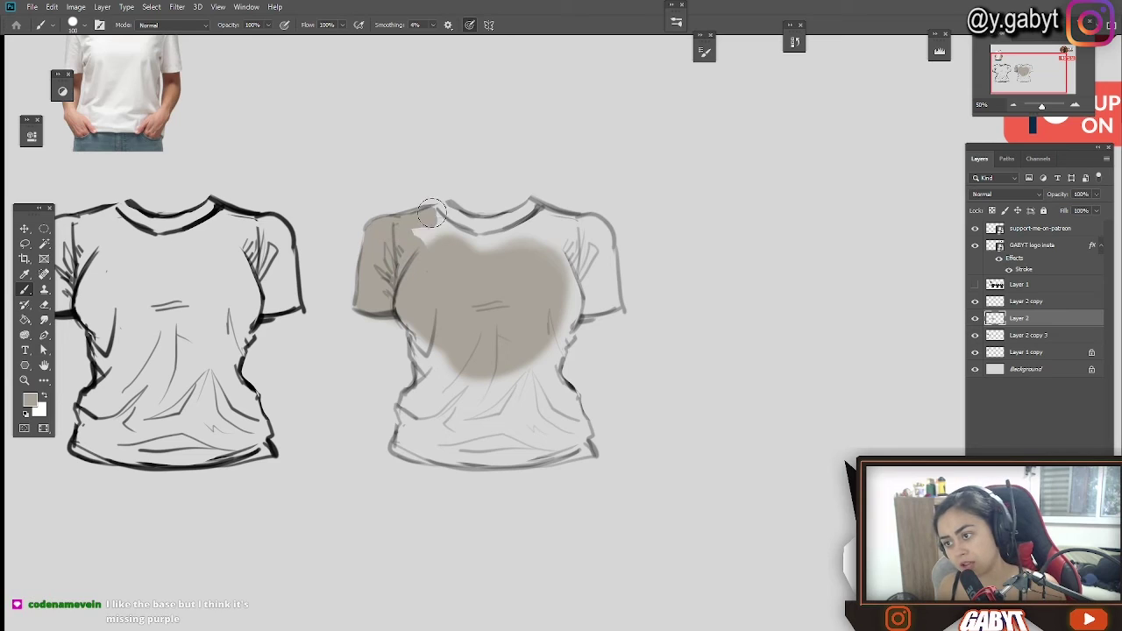
# Step: Fill the rest of the shirt silhouette with the same grey-beige using a larger hard brush
pyautogui.press(']')
pyautogui.press(']')
pyautogui.press(']')
pyautogui.press(']')
pyautogui.press(']')
pyautogui.moveTo(519, 494); pyautogui.dragTo(587, 508)
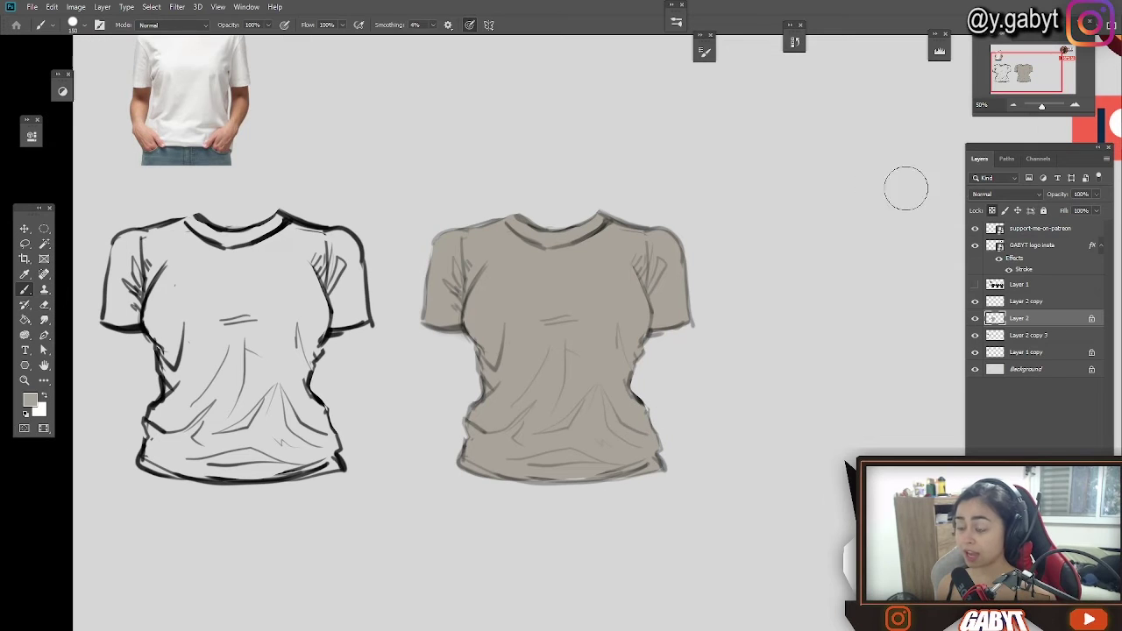
# Step: Sample the reference shirt's near-white as the foreground colour and enlarge the brush to 1200 px
pyautogui.click(31, 401)
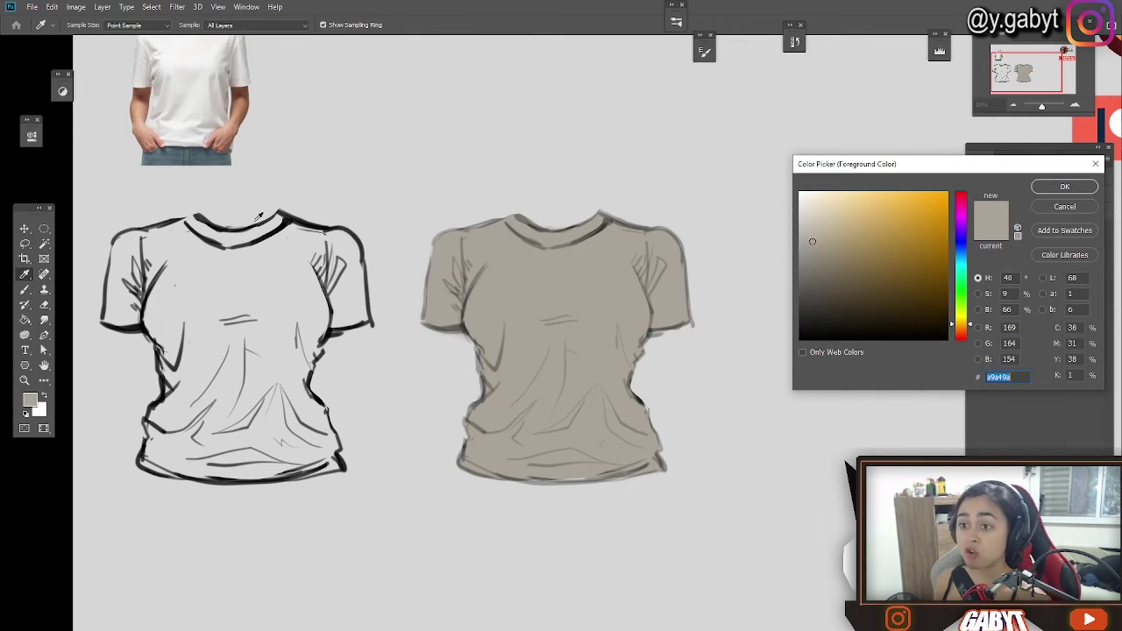
pyautogui.click(215, 57)
pyautogui.click(1064, 188)
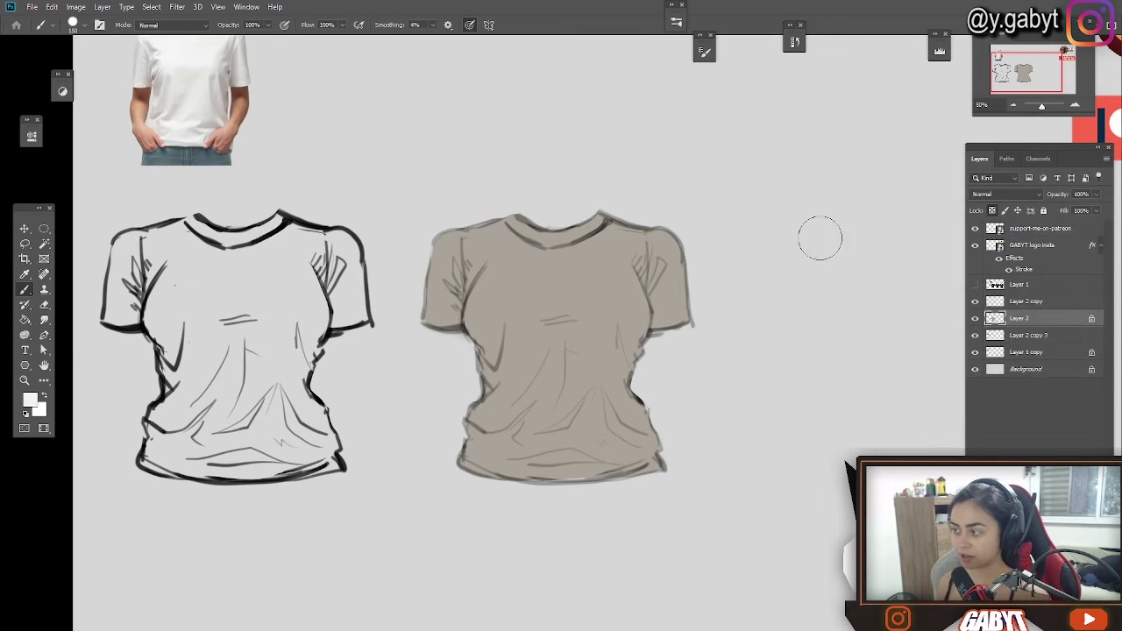
pyautogui.press(']')
pyautogui.press(']')
pyautogui.press(']')
pyautogui.press(']')
pyautogui.press(']')
pyautogui.press(']')
pyautogui.press(']')
pyautogui.press(']')
pyautogui.press(']')
pyautogui.press(']')
pyautogui.press(']')
pyautogui.press(']')
pyautogui.press(']')
# Step: Undo the hard-edged light stroke, turn on Transfer, soften the brush tip, and lighten the shirt's upper half
pyautogui.moveTo(648, 194); pyautogui.dragTo(456, 182)
pyautogui.hotkey('ctrl', 'z')
pyautogui.press('F5')
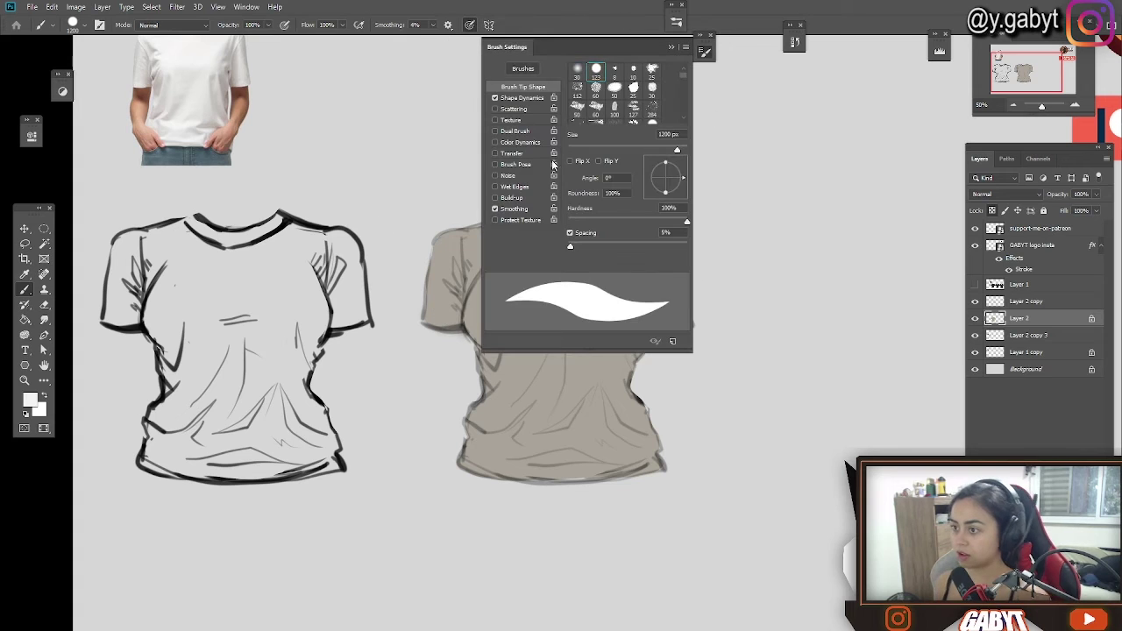
pyautogui.click(496, 155)
pyautogui.press('F5')
pyautogui.rightClick(568, 156)
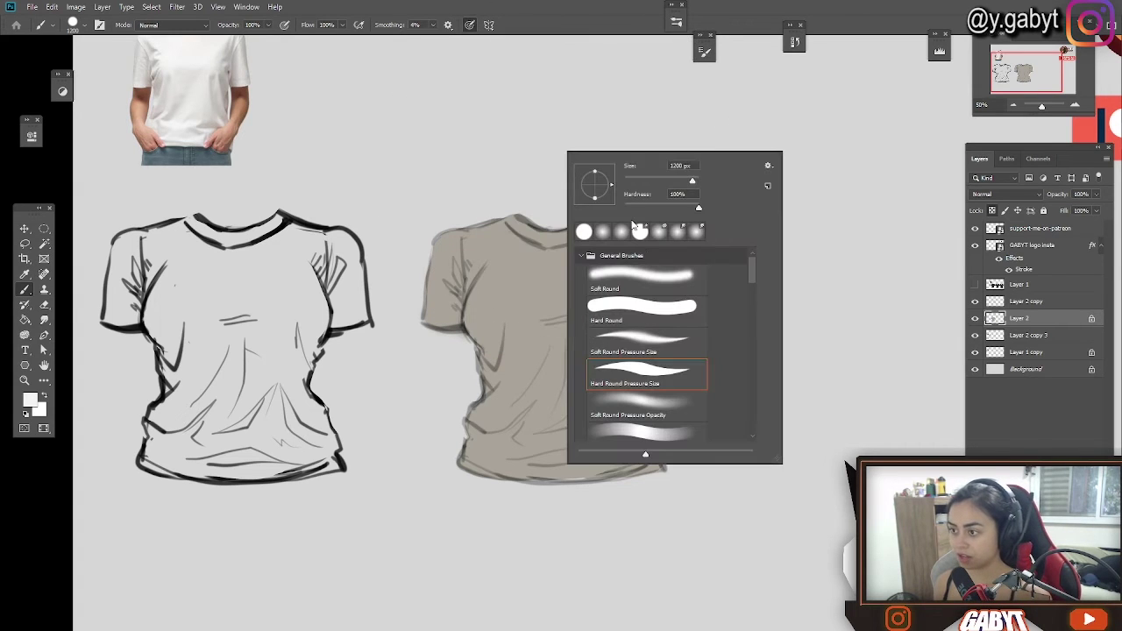
pyautogui.moveTo(659, 208)
pyautogui.mouseDown()
pyautogui.moveTo(489, 215)
pyautogui.moveTo(593, 213)
pyautogui.mouseUp()
pyautogui.click(605, 24)
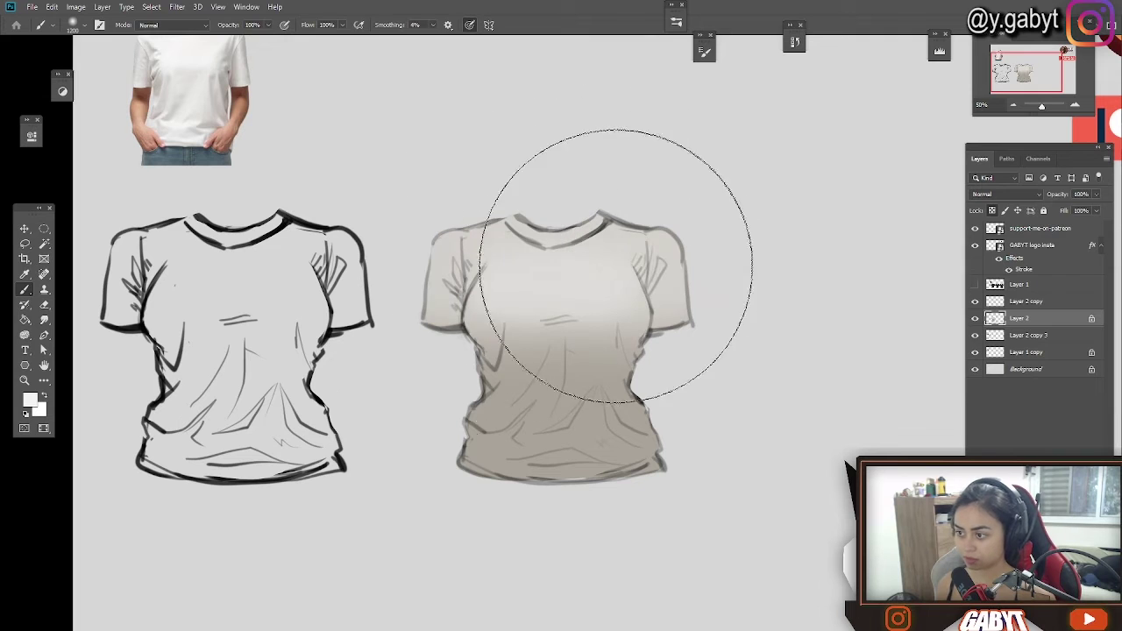
# Step: Sample a darker tone and softly darken the shirt's lower half towards the hem
pyautogui.moveTo(605, 365); pyautogui.dragTo(704, 504)
pyautogui.keyDown('alt'); pyautogui.click(326, 209); pyautogui.keyUp('alt')
pyautogui.moveTo(605, 421); pyautogui.dragTo(589, 263)
pyautogui.moveTo(569, 490)
pyautogui.mouseDown()
pyautogui.moveTo(750, 400)
pyautogui.moveTo(711, 502)
pyautogui.mouseUp()
pyautogui.moveTo(664, 420)
pyautogui.mouseDown()
pyautogui.moveTo(556, 499)
pyautogui.moveTo(500, 462)
pyautogui.mouseUp()
# Step: Sample a grey-beige from the shirt and shade both sleeves and armhole folds with a smaller soft brush
pyautogui.keyDown('alt'); pyautogui.click(502, 405); pyautogui.keyUp('alt')
pyautogui.press('[')
pyautogui.press('[')
pyautogui.press('[')
pyautogui.press('[')
pyautogui.press('[')
pyautogui.press('[')
pyautogui.press('[')
pyautogui.press('[')
pyautogui.press('[')
pyautogui.moveTo(605, 355)
pyautogui.mouseDown()
pyautogui.moveTo(620, 278)
pyautogui.moveTo(579, 263)
pyautogui.mouseUp()
pyautogui.moveTo(359, 280); pyautogui.dragTo(323, 363)
pyautogui.press('[')
pyautogui.press('[')
pyautogui.press('[')
pyautogui.press('[')
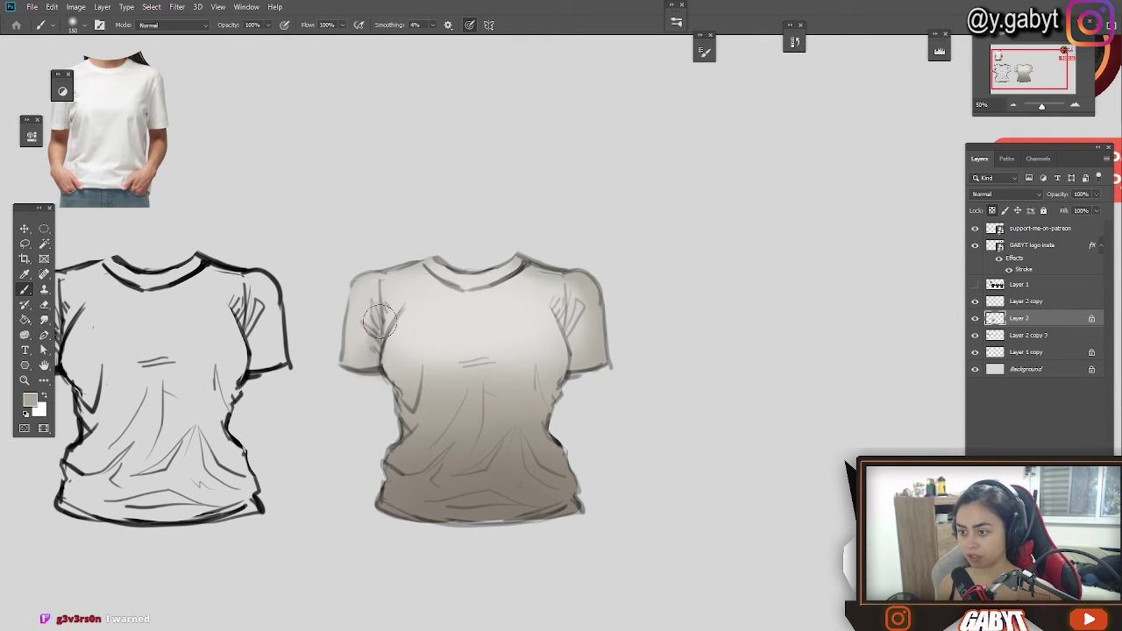
pyautogui.moveTo(379, 342); pyautogui.dragTo(394, 309)
pyautogui.moveTo(563, 293); pyautogui.dragTo(569, 340)
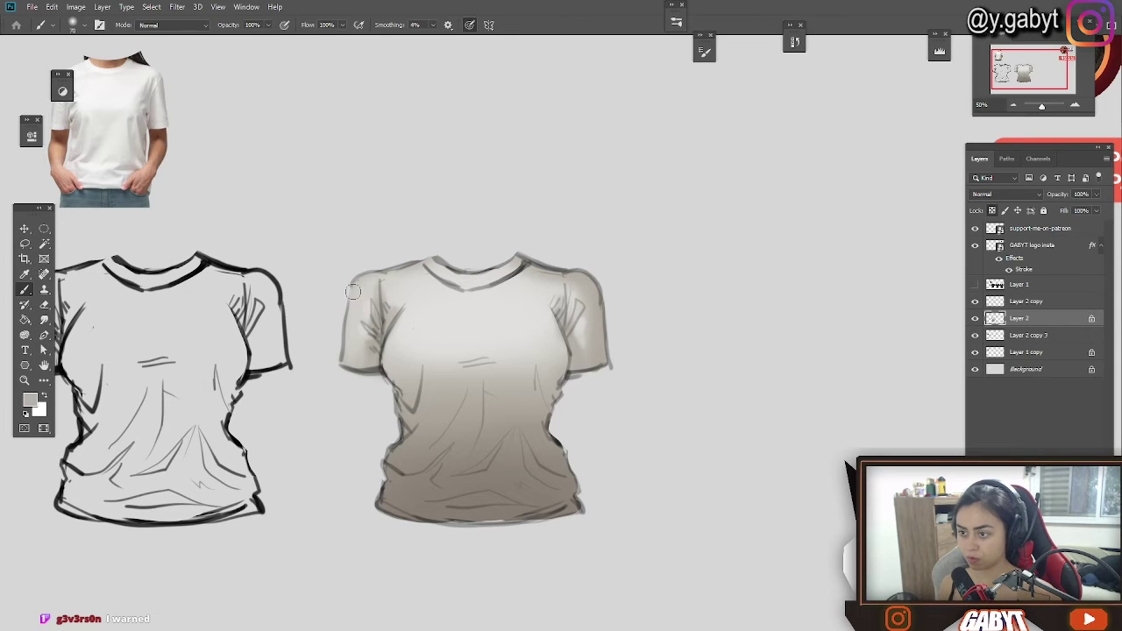
pyautogui.moveTo(353, 292); pyautogui.dragTo(353, 340)
pyautogui.moveTo(512, 412); pyautogui.dragTo(570, 370)
pyautogui.keyDown('alt'); pyautogui.click(566, 374); pyautogui.keyUp('alt')
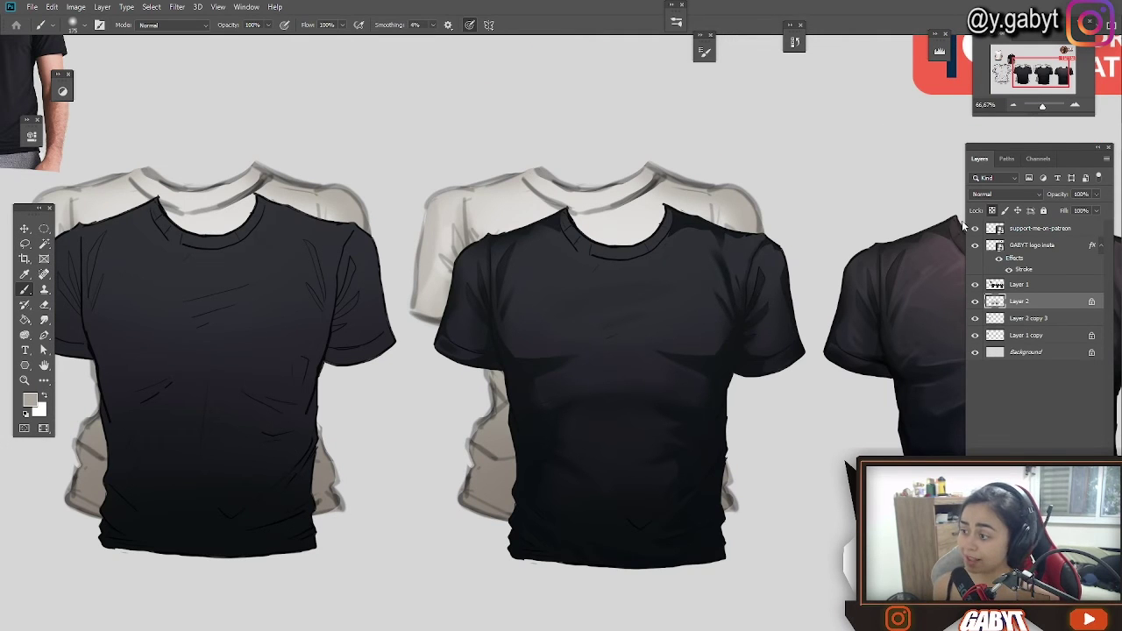
# Step: Hide the black shirts on Layer 1 and paint light fold highlights across the waist of the rightmost shirt
pyautogui.click(974, 285)
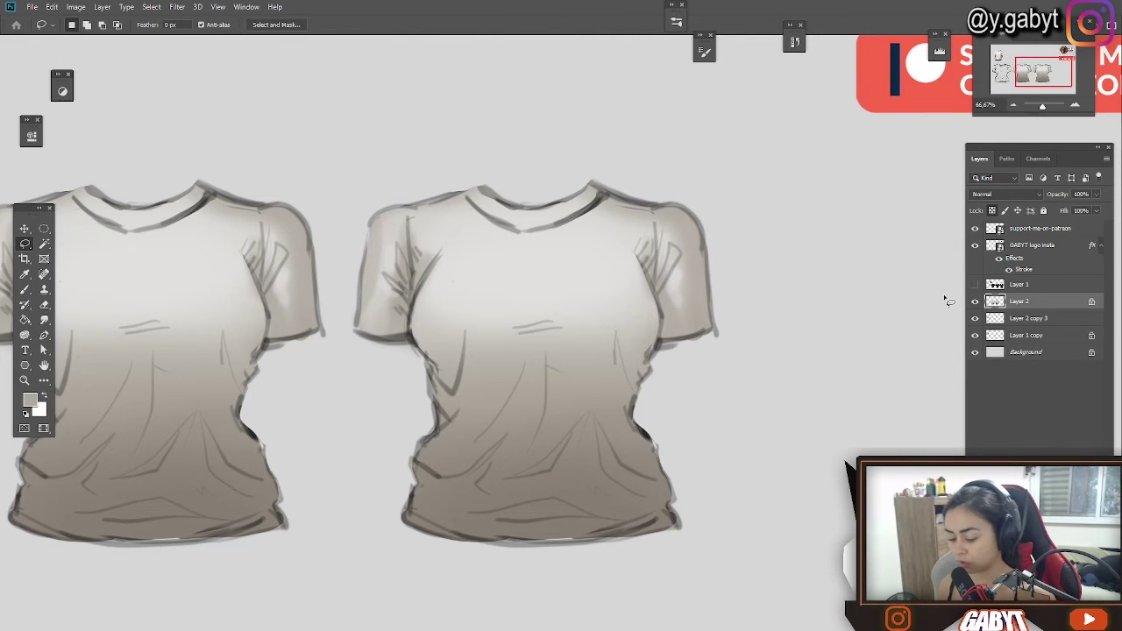
pyautogui.press('b')
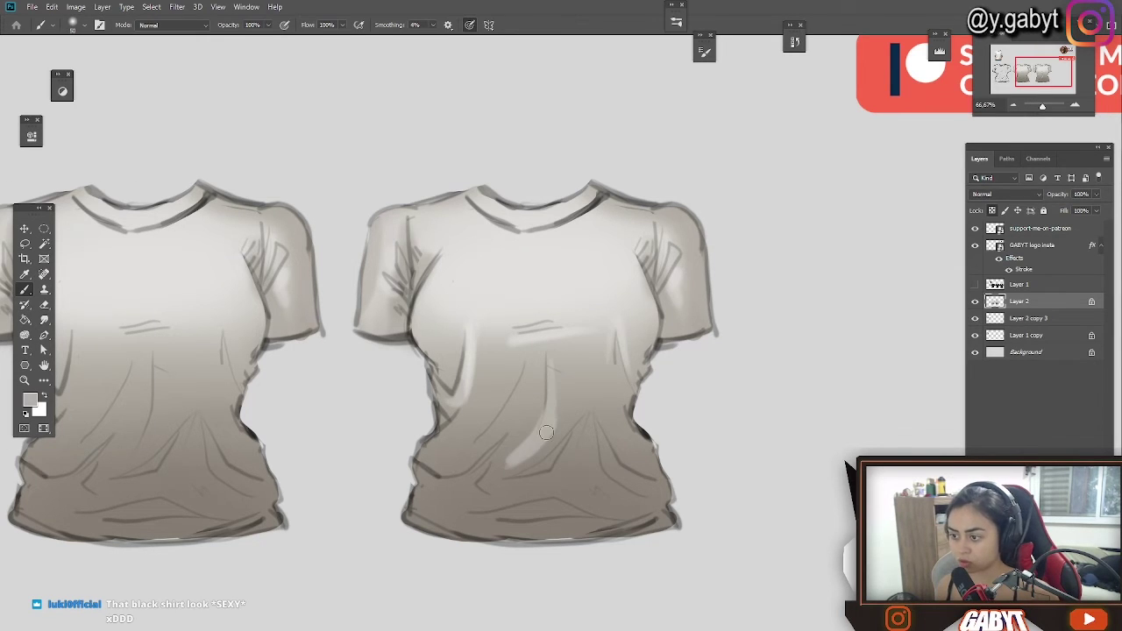
pyautogui.moveTo(600, 415)
pyautogui.mouseDown()
pyautogui.moveTo(651, 465)
pyautogui.moveTo(566, 491)
pyautogui.mouseUp()
pyautogui.moveTo(592, 440)
pyautogui.mouseDown()
pyautogui.moveTo(633, 501)
pyautogui.moveTo(526, 487)
pyautogui.mouseUp()
pyautogui.moveTo(554, 479); pyautogui.dragTo(424, 496)
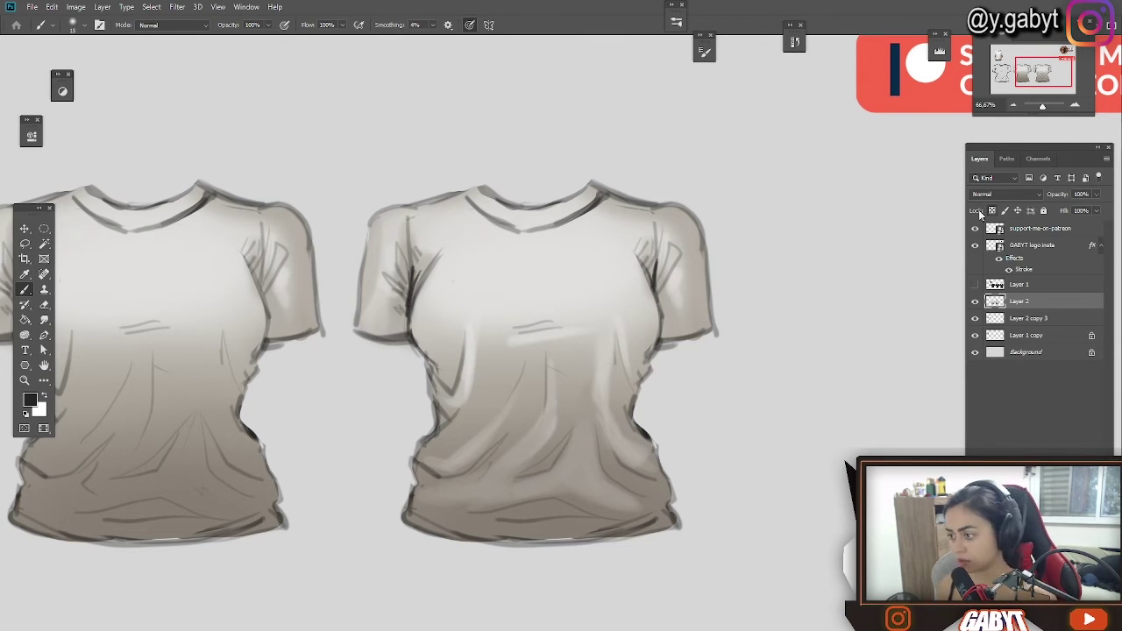
# Step: Erase the rough outer outline around the rightmost shirt and lock the layer's transparent pixels
pyautogui.press('e')
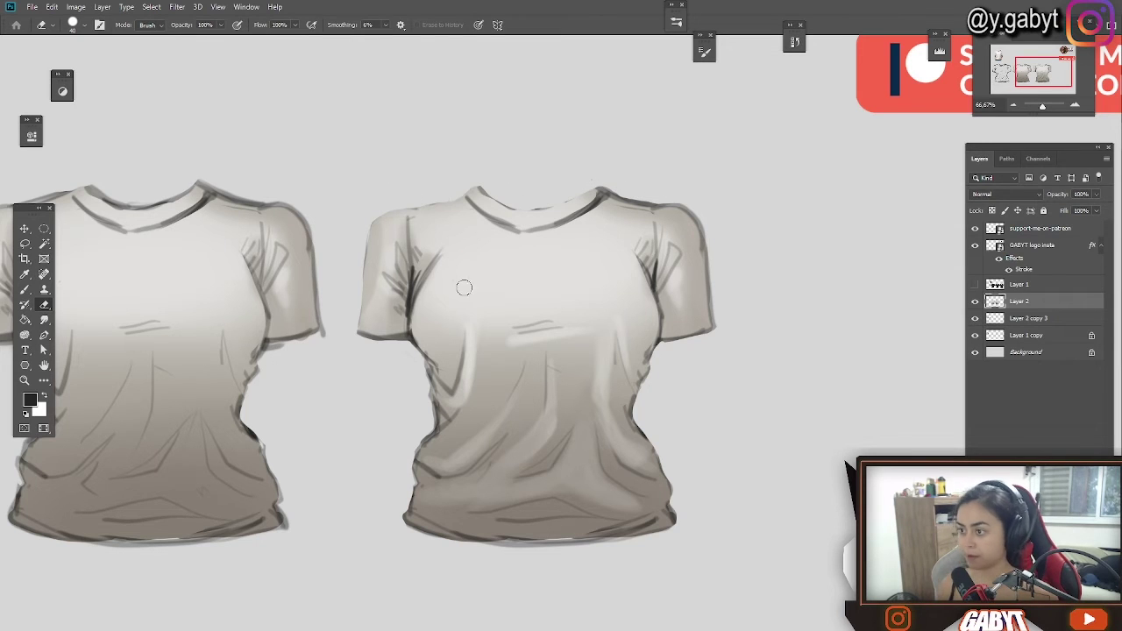
pyautogui.press('b')
pyautogui.press('/')
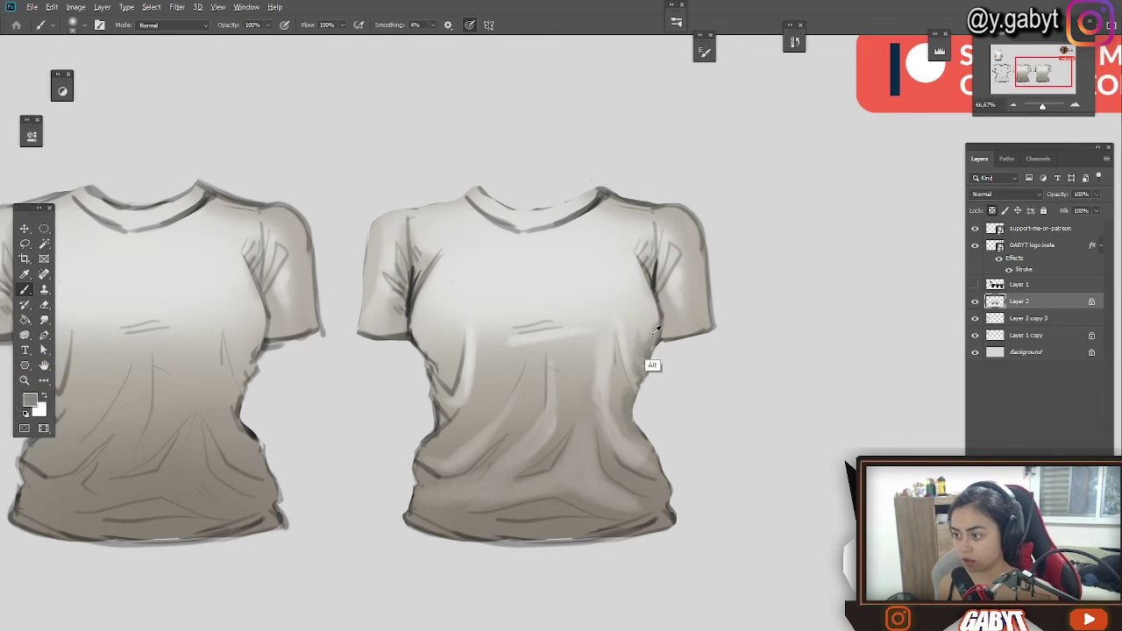
# Step: Shade beneath the bust and across the upper chest with sampled greys, undoing one stray stroke
pyautogui.moveTo(451, 368)
pyautogui.mouseDown()
pyautogui.moveTo(415, 286)
pyautogui.moveTo(432, 324)
pyautogui.moveTo(463, 324)
pyautogui.mouseUp()
pyautogui.keyDown('alt'); pyautogui.click(430, 296); pyautogui.keyUp('alt')
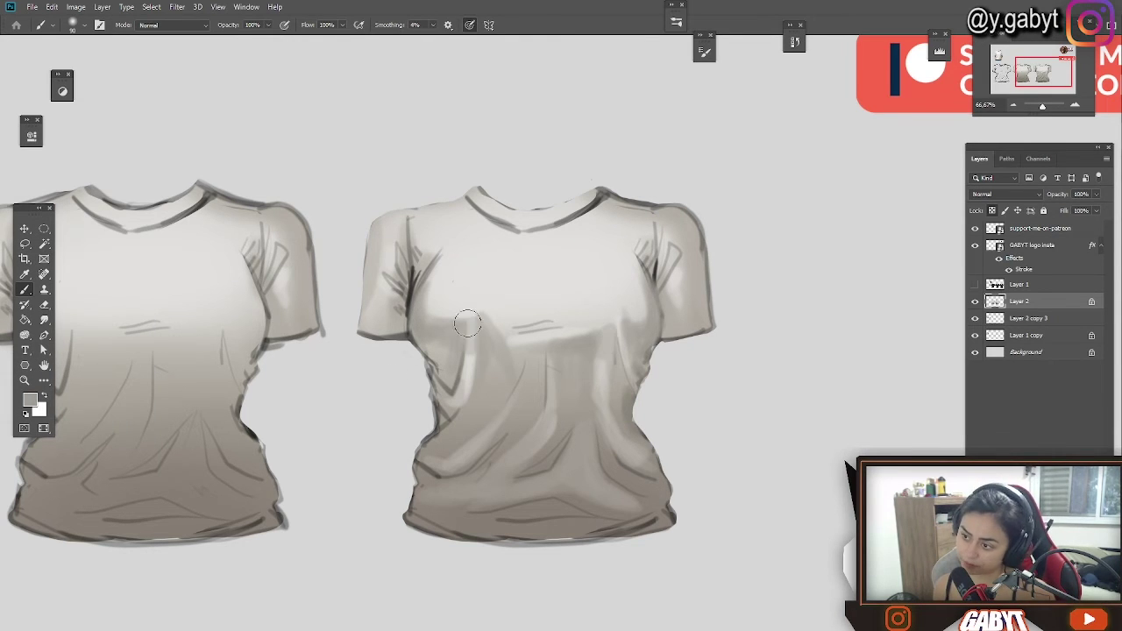
pyautogui.moveTo(597, 261)
pyautogui.mouseDown()
pyautogui.moveTo(471, 270)
pyautogui.moveTo(606, 237)
pyautogui.moveTo(596, 332)
pyautogui.mouseUp()
pyautogui.keyDown('alt'); pyautogui.click(575, 345); pyautogui.keyUp('alt')
pyautogui.hotkey('ctrl', 'z')
pyautogui.moveTo(554, 247); pyautogui.dragTo(582, 240)
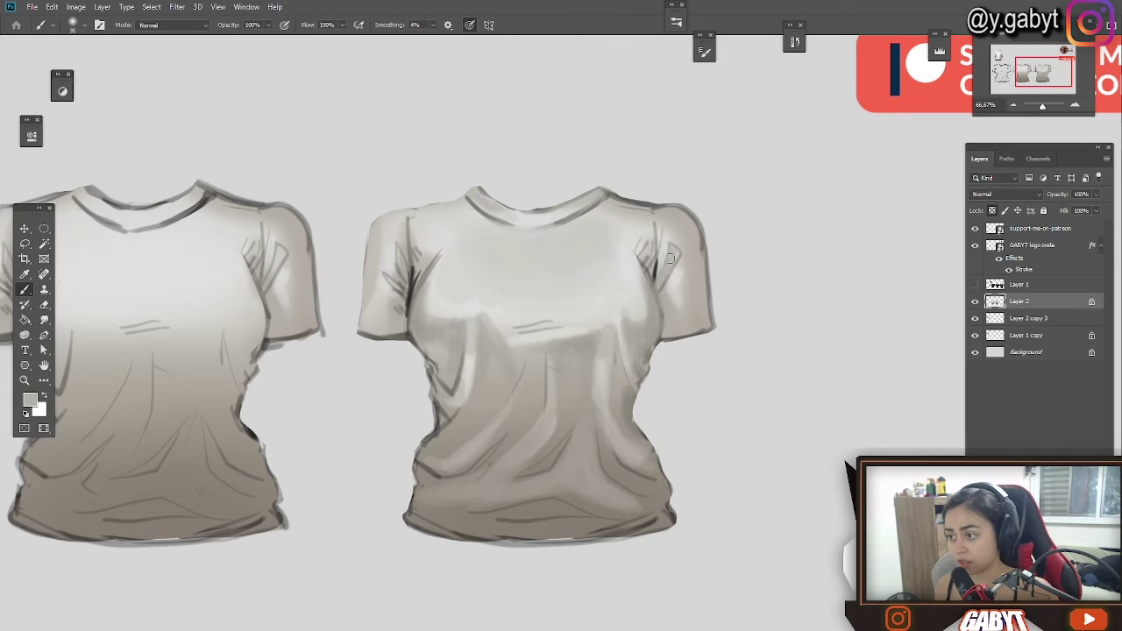
# Step: Blend the right armhole folds and soften the sleeve shading with colours sampled from the shirt
pyautogui.moveTo(656, 263)
pyautogui.mouseDown()
pyautogui.moveTo(651, 321)
pyautogui.moveTo(642, 276)
pyautogui.mouseUp()
pyautogui.keyDown('alt'); pyautogui.click(643, 285); pyautogui.keyUp('alt')
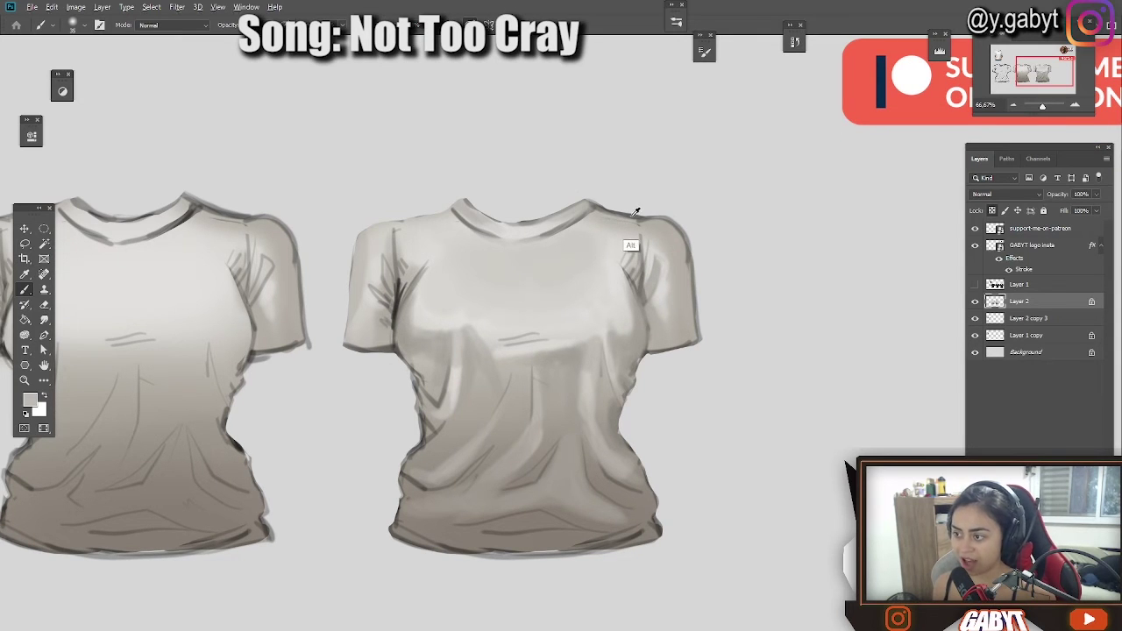
pyautogui.press('alt')
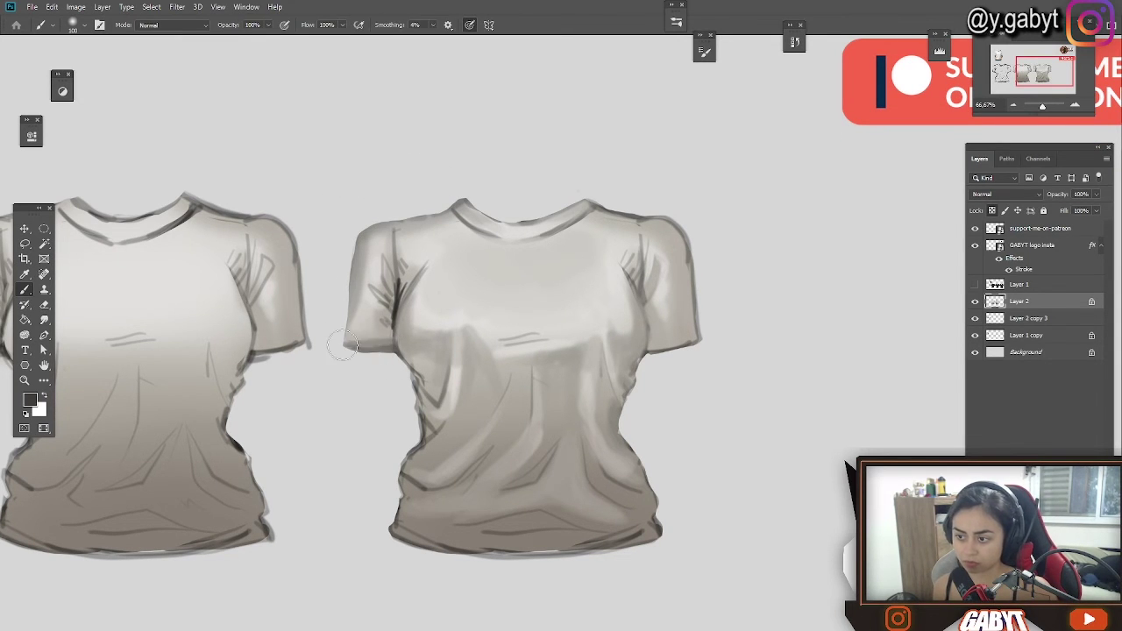
pyautogui.keyDown('alt'); pyautogui.click(363, 337); pyautogui.keyUp('alt')
# Step: Inspect the white shirt reference up close, sample a mauve-grey from it, and tint both sides beneath the bust
pyautogui.moveTo(303, 354); pyautogui.dragTo(702, 368)
pyautogui.moveTo(176, 293); pyautogui.dragTo(515, 486)
pyautogui.moveTo(473, 286); pyautogui.dragTo(502, 341)
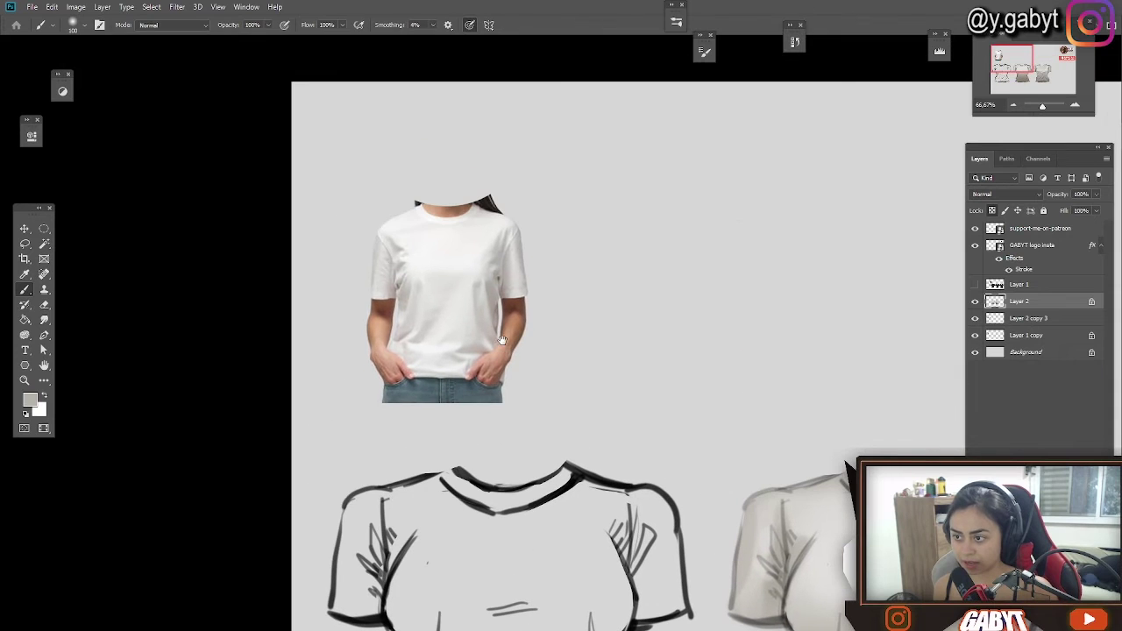
pyautogui.click(1076, 107)
pyautogui.click(1076, 107)
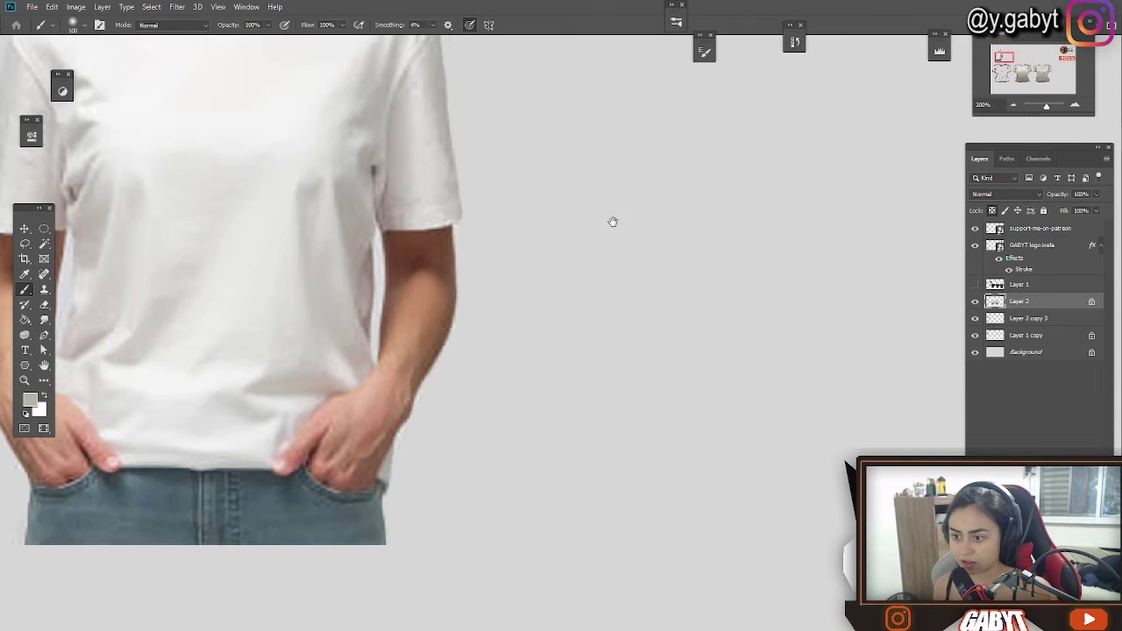
pyautogui.moveTo(613, 221); pyautogui.dragTo(733, 257)
pyautogui.moveTo(477, 372); pyautogui.dragTo(487, 350)
pyautogui.click(1013, 107)
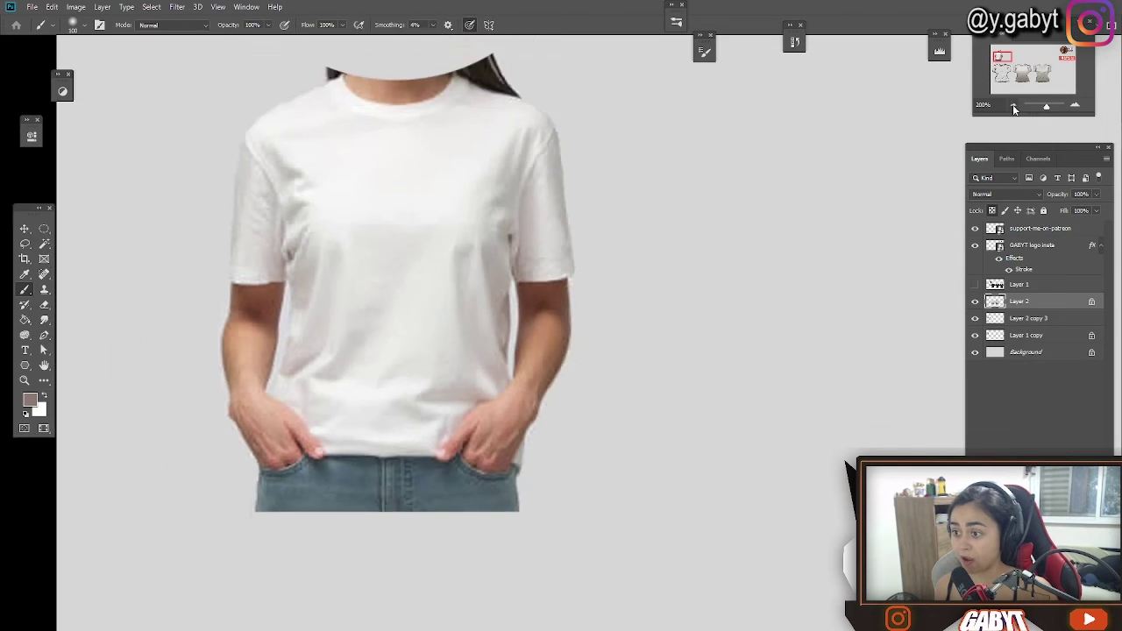
pyautogui.click(1013, 107)
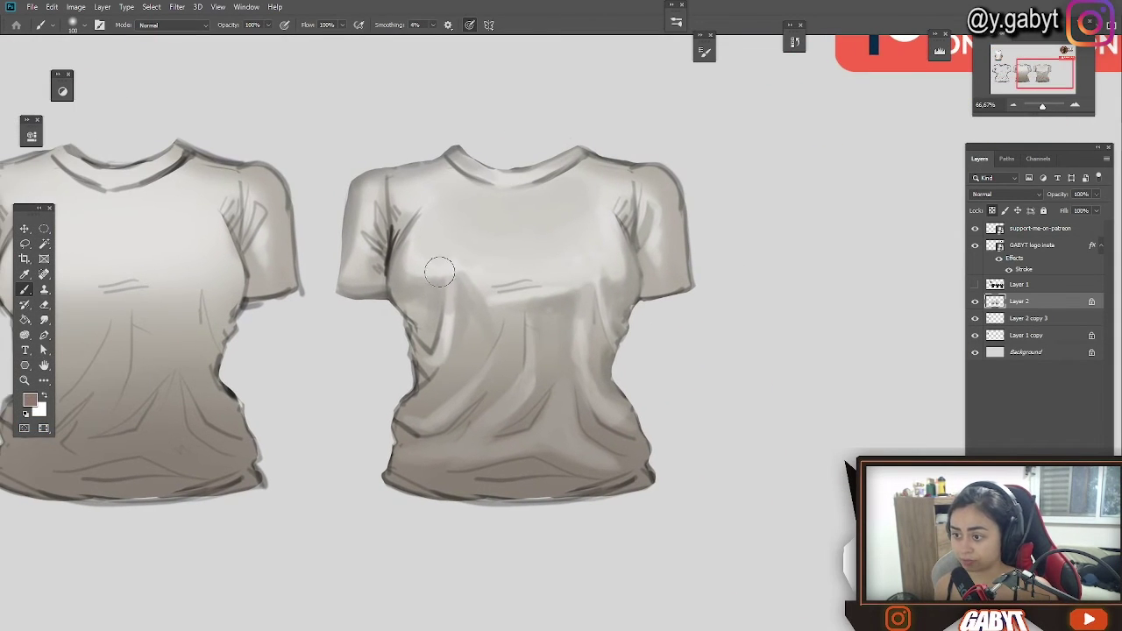
pyautogui.moveTo(411, 291); pyautogui.dragTo(416, 300)
pyautogui.moveTo(621, 295)
pyautogui.mouseDown()
pyautogui.moveTo(614, 311)
pyautogui.moveTo(622, 296)
pyautogui.mouseUp()
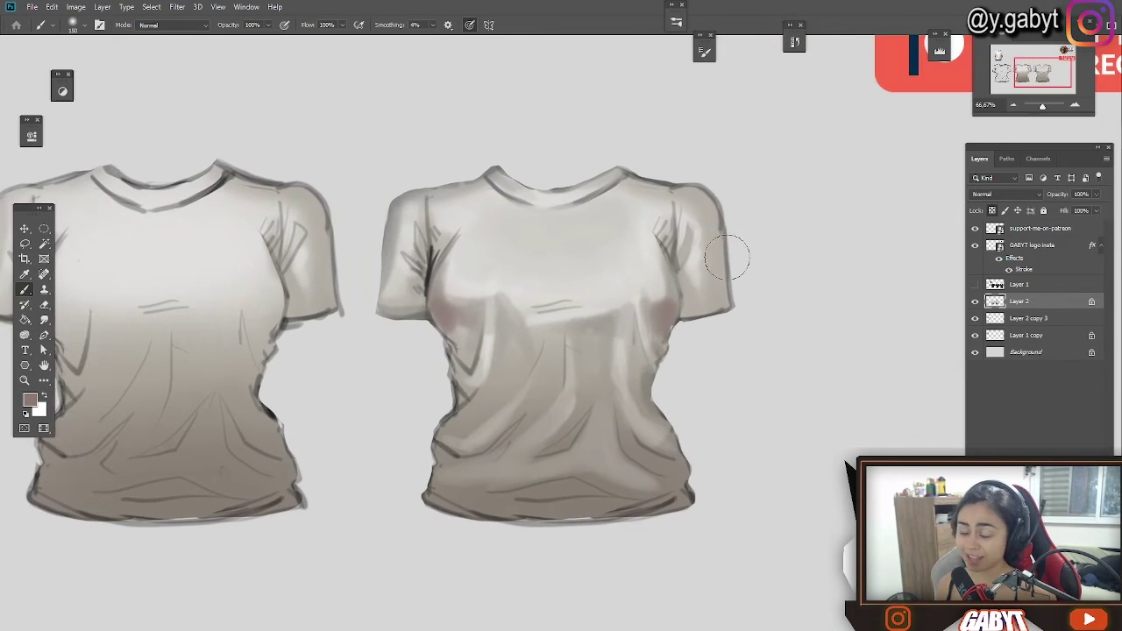
# Step: Add mauve-grey tints to the right sleeve, the right shoulder and the shadow below the chest
pyautogui.moveTo(715, 227); pyautogui.dragTo(706, 246)
pyautogui.moveTo(618, 185); pyautogui.dragTo(649, 186)
pyautogui.keyDown('alt'); pyautogui.click(664, 306); pyautogui.keyUp('alt')
pyautogui.moveTo(604, 321)
pyautogui.mouseDown()
pyautogui.moveTo(580, 349)
pyautogui.moveTo(509, 325)
pyautogui.mouseUp()
pyautogui.press('alt')
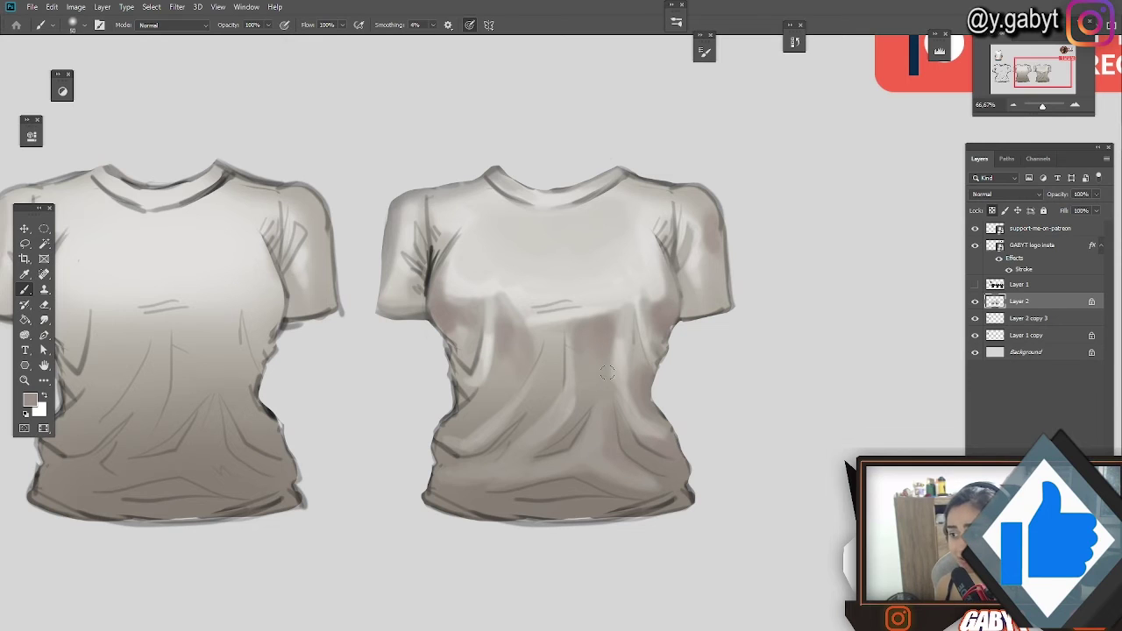
# Step: Paint the folds at the left hip and waist with greys sampled from the shirt, using a slightly larger brush
pyautogui.keyDown('alt'); pyautogui.click(618, 352); pyautogui.keyUp('alt')
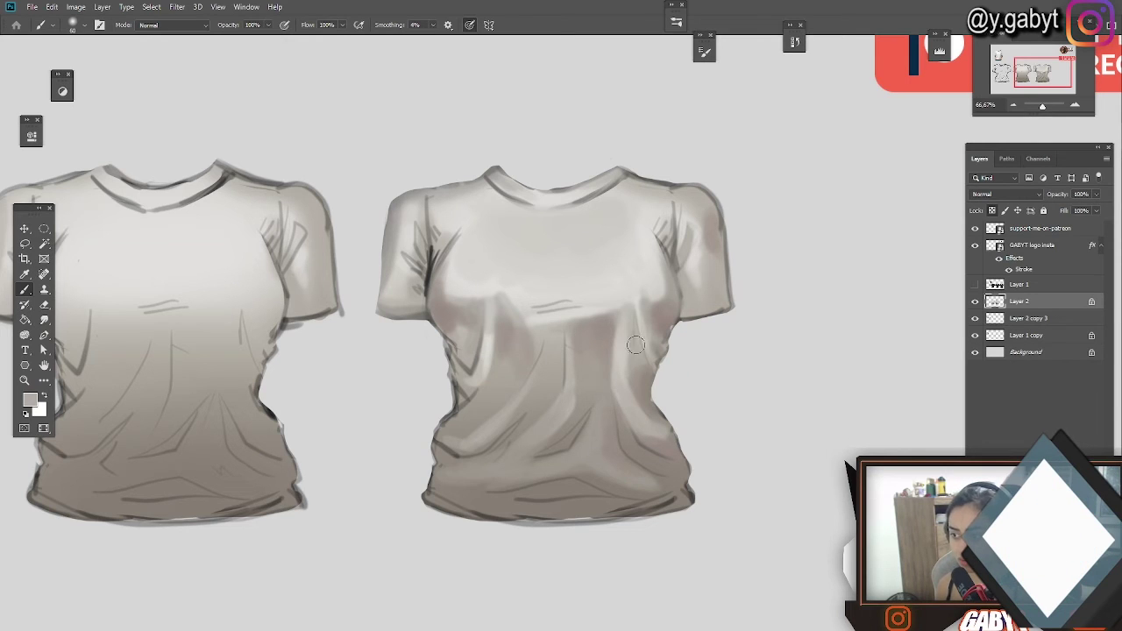
pyautogui.keyDown('alt'); pyautogui.click(608, 303); pyautogui.keyUp('alt')
pyautogui.press(']')
pyautogui.moveTo(482, 436); pyautogui.dragTo(445, 443)
pyautogui.keyDown('alt'); pyautogui.click(576, 351); pyautogui.keyUp('alt')
pyautogui.moveTo(464, 372); pyautogui.dragTo(445, 408)
pyautogui.keyDown('alt'); pyautogui.click(449, 355); pyautogui.keyUp('alt')
pyautogui.moveTo(444, 331)
pyautogui.mouseDown()
pyautogui.moveTo(467, 364)
pyautogui.moveTo(450, 410)
pyautogui.moveTo(475, 373)
pyautogui.mouseUp()
# Step: Smudge the outline along the right waist and the right end of the hem
pyautogui.press('r')
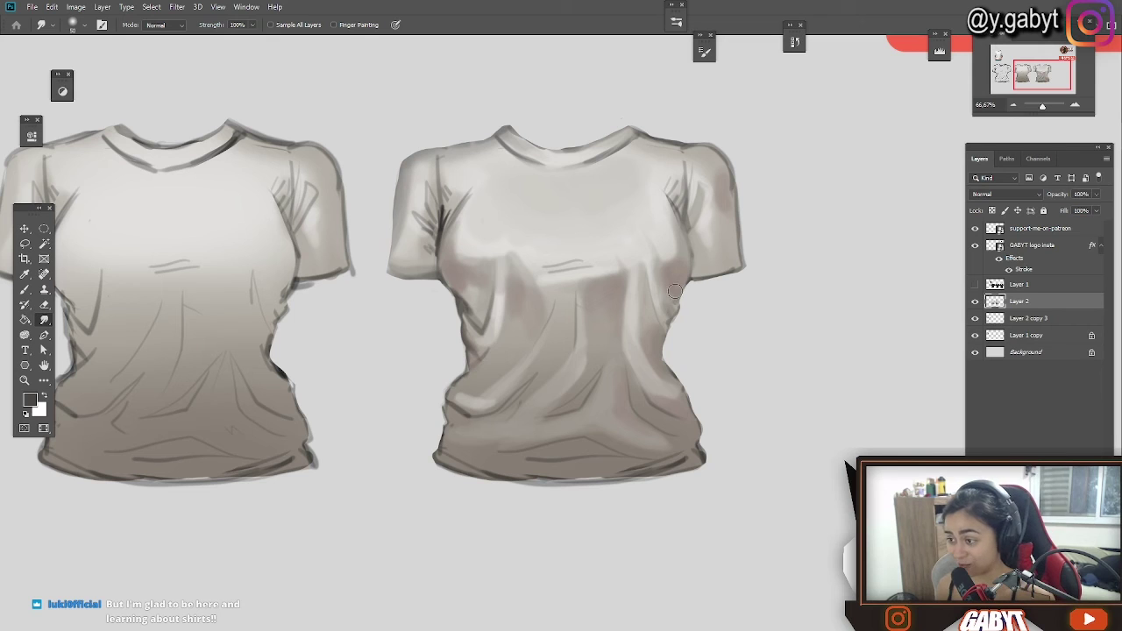
pyautogui.scroll(-2, 661, 284)
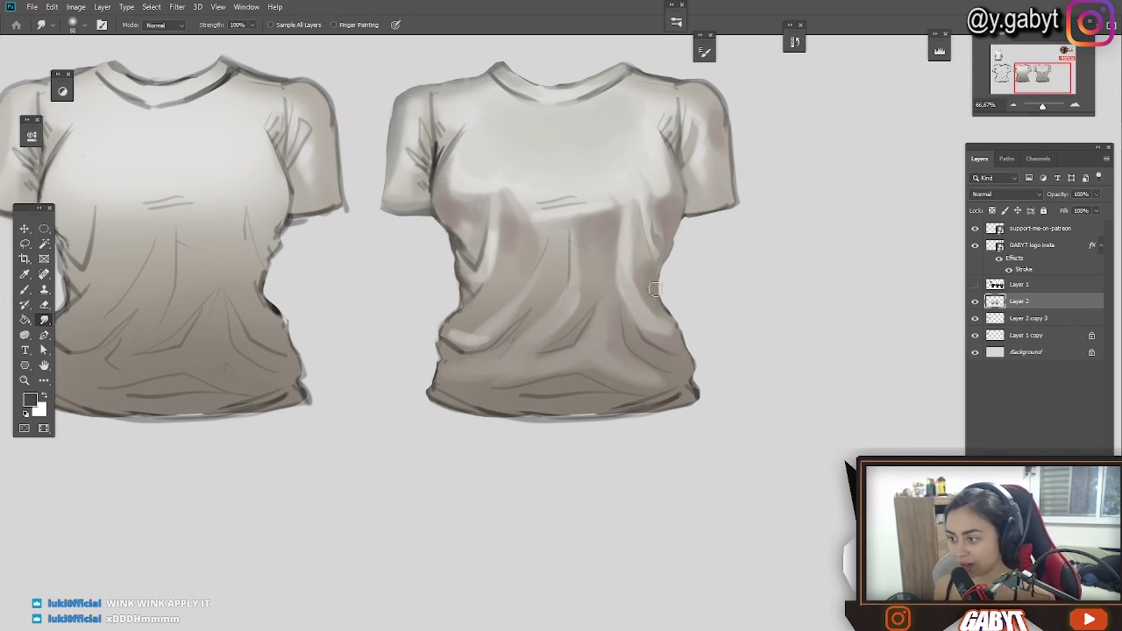
pyautogui.moveTo(671, 316); pyautogui.dragTo(689, 345)
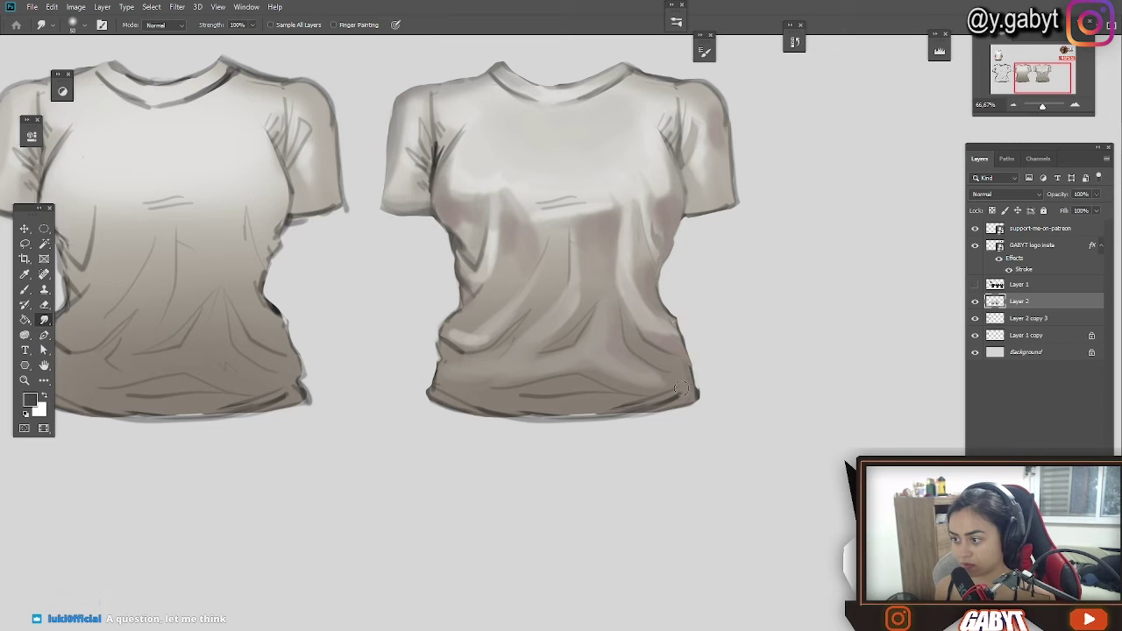
pyautogui.moveTo(671, 395)
pyautogui.mouseDown()
pyautogui.moveTo(607, 414)
pyautogui.moveTo(676, 405)
pyautogui.mouseUp()
pyautogui.moveTo(525, 420); pyautogui.dragTo(511, 490)
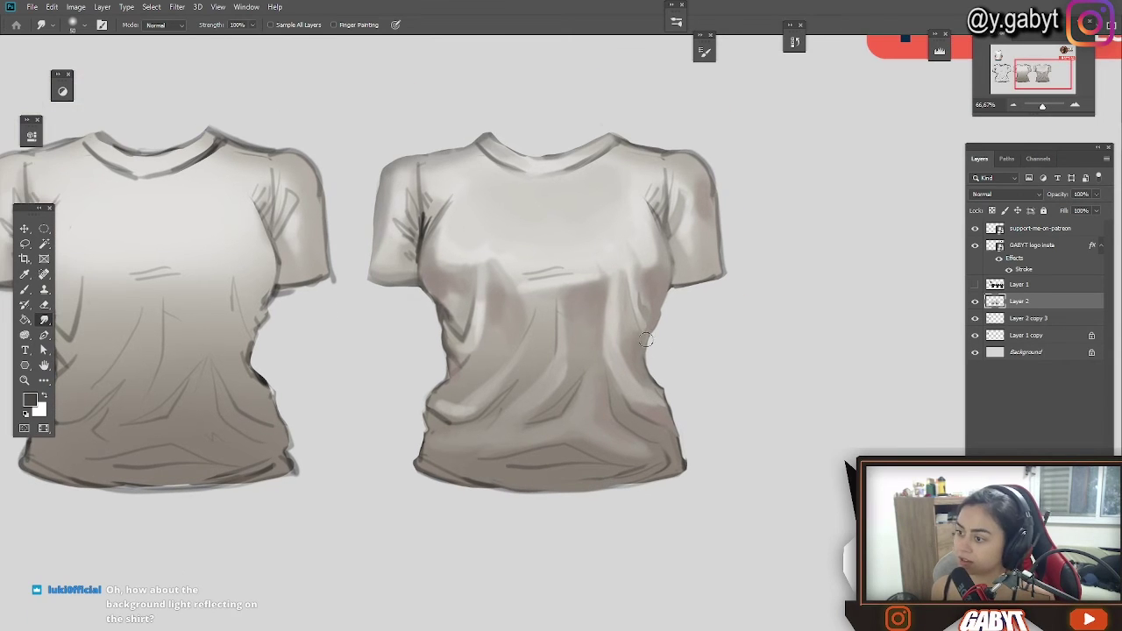
# Step: Blend sampled greys along both sides of the torso, locking transparency and enlarging the brush for the right side
pyautogui.press('b')
pyautogui.keyDown('alt'); pyautogui.click(454, 309); pyautogui.keyUp('alt')
pyautogui.moveTo(445, 299)
pyautogui.mouseDown()
pyautogui.moveTo(463, 353)
pyautogui.moveTo(433, 353)
pyautogui.moveTo(403, 308)
pyautogui.moveTo(410, 342)
pyautogui.mouseUp()
pyautogui.keyDown('alt'); pyautogui.click(450, 354); pyautogui.keyUp('alt')
pyautogui.press(']')
pyautogui.press(']')
pyautogui.press(']')
pyautogui.press(']')
pyautogui.press(']')
pyautogui.press(']')
pyautogui.press(']')
pyautogui.press(']')
pyautogui.press(']')
pyautogui.press('/')
pyautogui.moveTo(695, 307); pyautogui.dragTo(673, 364)
# Step: Sample light greys with a smaller brush and paint reflected light along the waist and hip edges
pyautogui.keyDown('alt'); pyautogui.click(691, 243); pyautogui.keyUp('alt')
pyautogui.press('[')
pyautogui.press('[')
pyautogui.press('[')
pyautogui.press('[')
pyautogui.keyDown('alt'); pyautogui.click(714, 371); pyautogui.keyUp('alt')
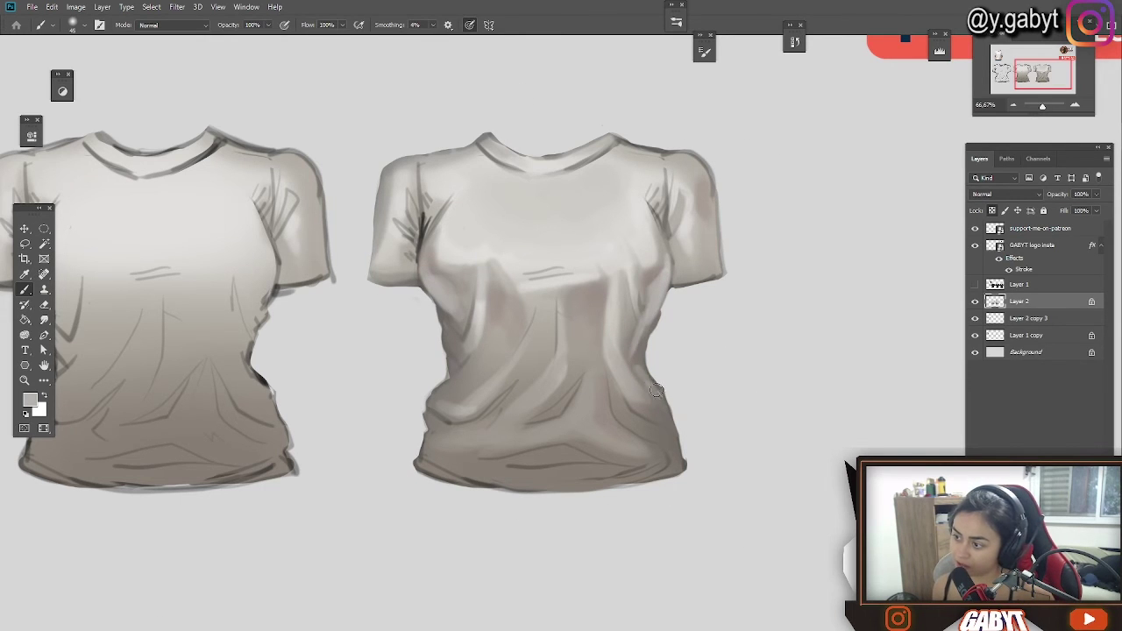
pyautogui.moveTo(465, 399); pyautogui.dragTo(452, 364)
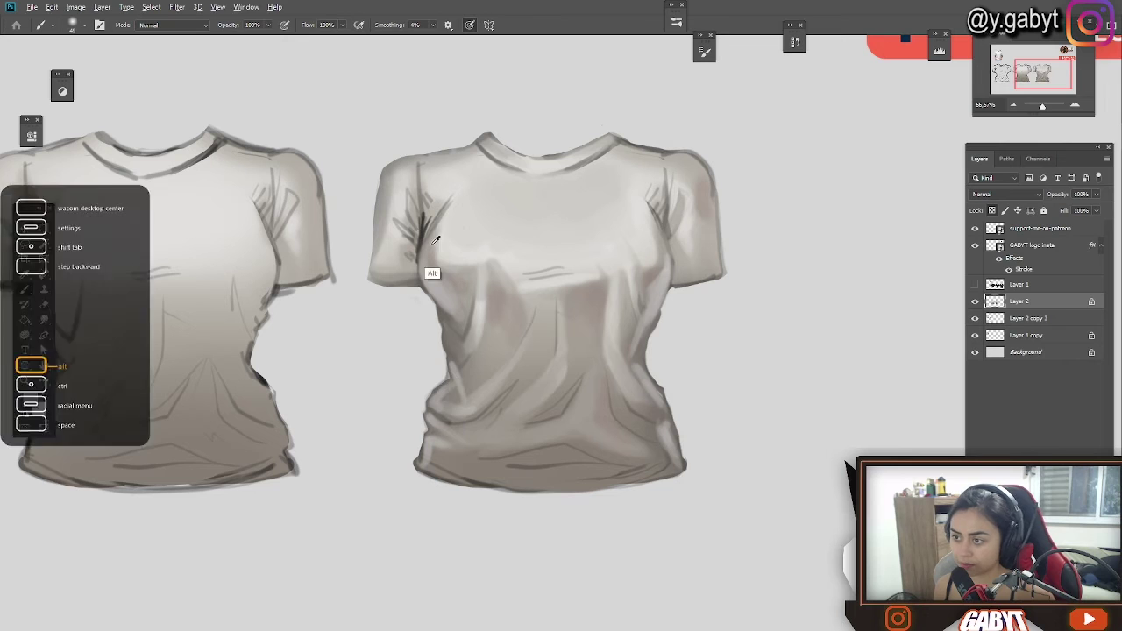
# Step: Sample dark greys from the shirt and deepen the crease at the left waist with a small brush
pyautogui.keyDown('alt'); pyautogui.click(426, 231); pyautogui.keyUp('alt')
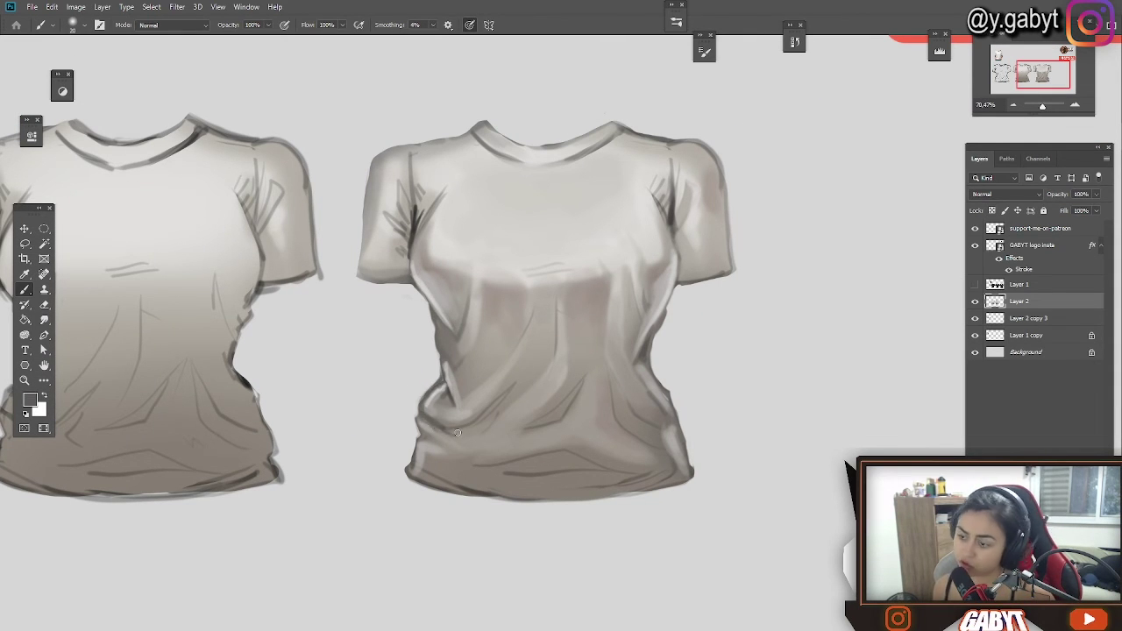
pyautogui.keyDown('alt'); pyautogui.click(447, 375); pyautogui.keyUp('alt')
pyautogui.press('[')
pyautogui.press('[')
pyautogui.press('[')
pyautogui.press('[')
pyautogui.press('[')
pyautogui.press('[')
pyautogui.moveTo(448, 377); pyautogui.dragTo(452, 391)
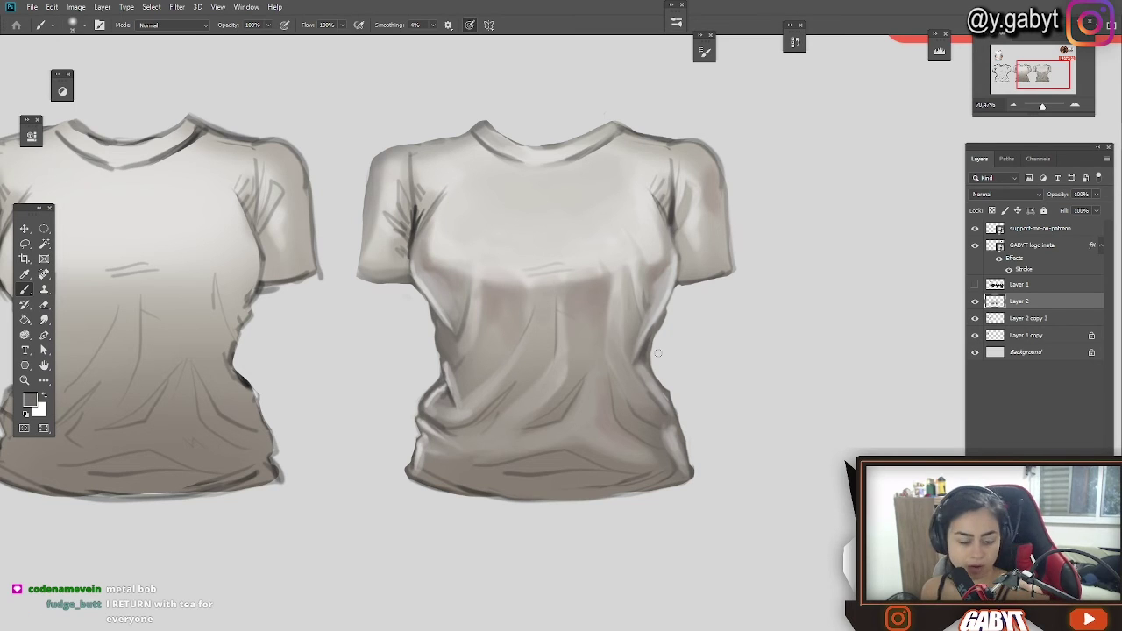
# Step: Soften the right sleeve and armhole with sampled grey, and set the Smudge tool's strength to 60%
pyautogui.keyDown('alt'); pyautogui.click(673, 218); pyautogui.keyUp('alt')
pyautogui.press(']')
pyautogui.press(']')
pyautogui.press(']')
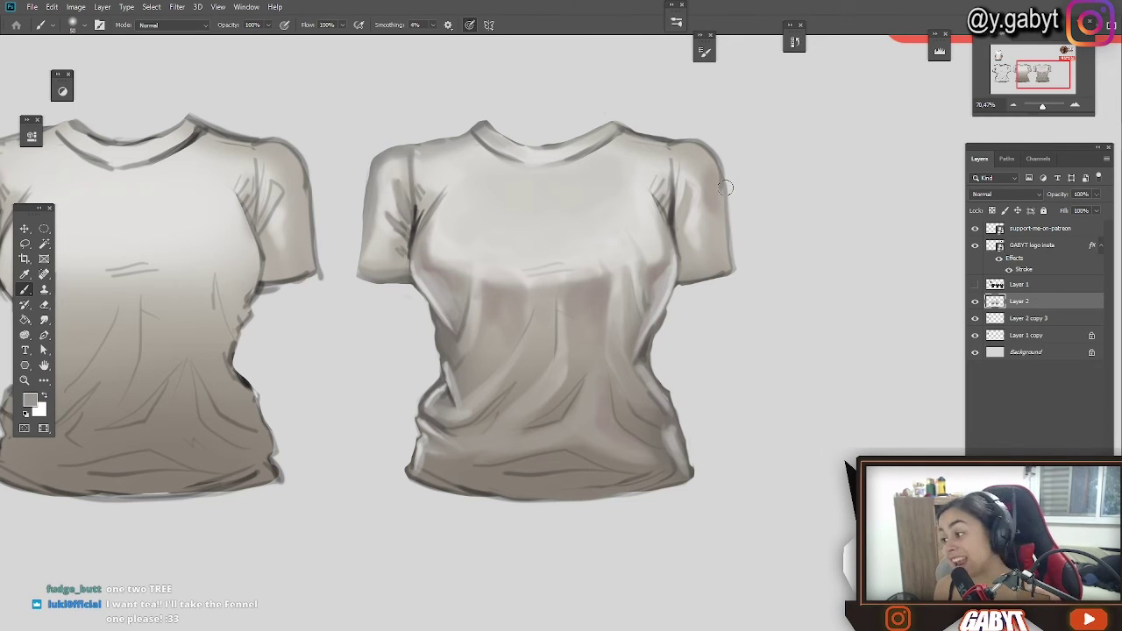
pyautogui.press('r')
pyautogui.press('6')
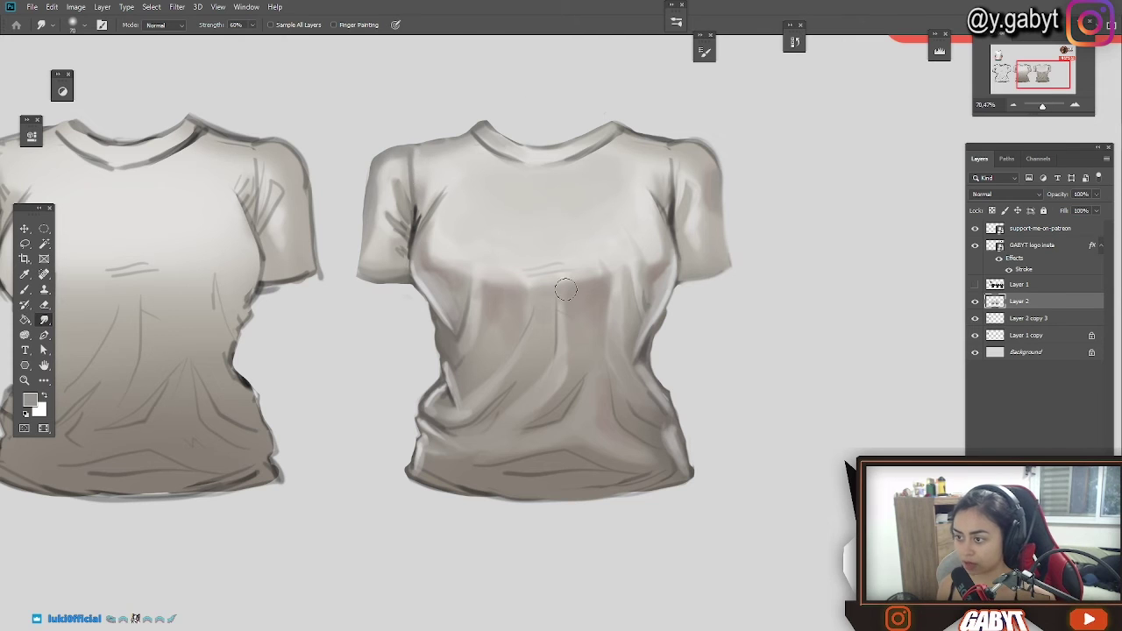
# Step: Redefine the right side contour from the armhole down to the waist with sampled dark greys and a small brush
pyautogui.press('b')
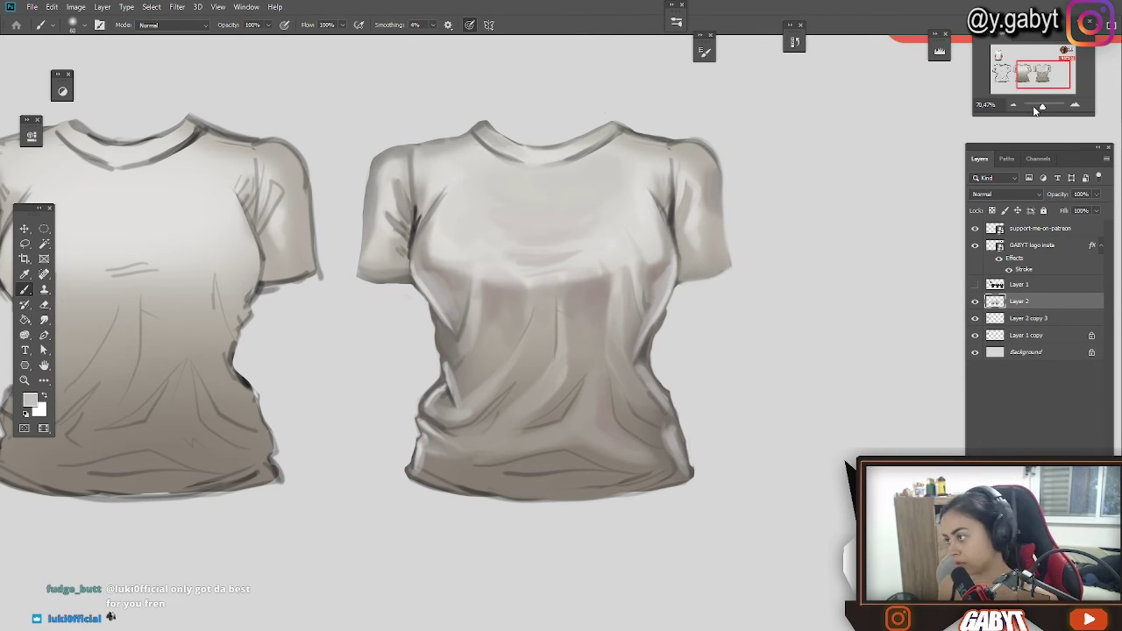
pyautogui.scroll(-5, 579, 322)
pyautogui.scroll(5, 579, 322)
pyautogui.keyDown('alt'); pyautogui.click(415, 217); pyautogui.keyUp('alt')
pyautogui.press('[')
pyautogui.press('[')
pyautogui.press('[')
pyautogui.press('[')
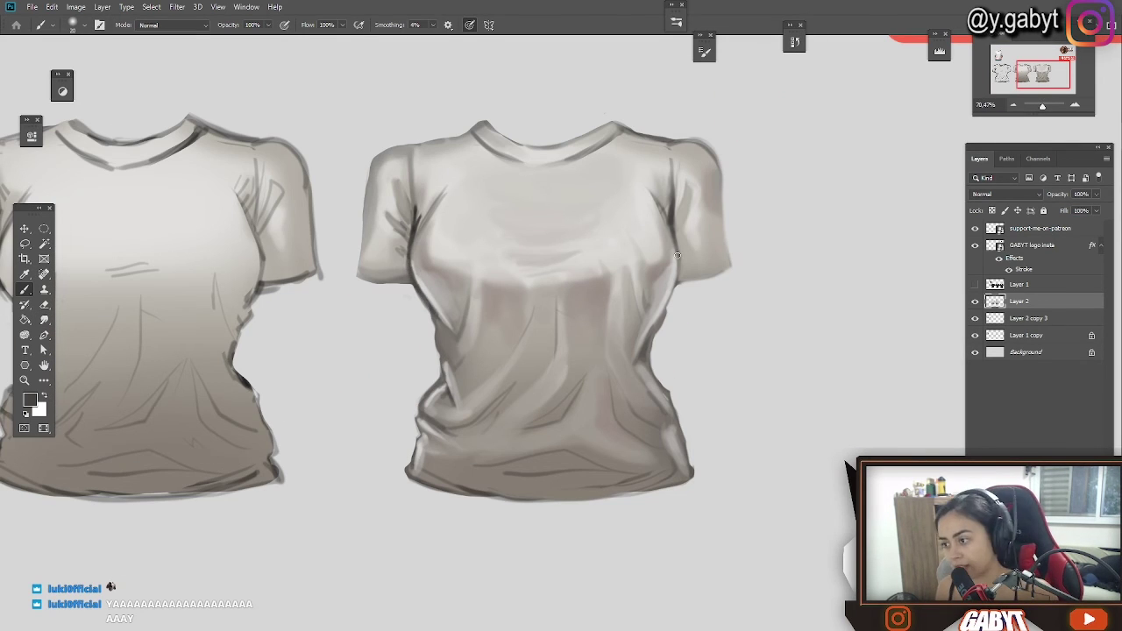
pyautogui.moveTo(677, 255); pyautogui.dragTo(660, 315)
pyautogui.scroll(4, 664, 308)
pyautogui.keyDown('alt'); pyautogui.click(453, 302); pyautogui.keyUp('alt')
pyautogui.moveTo(706, 268); pyautogui.dragTo(676, 326)
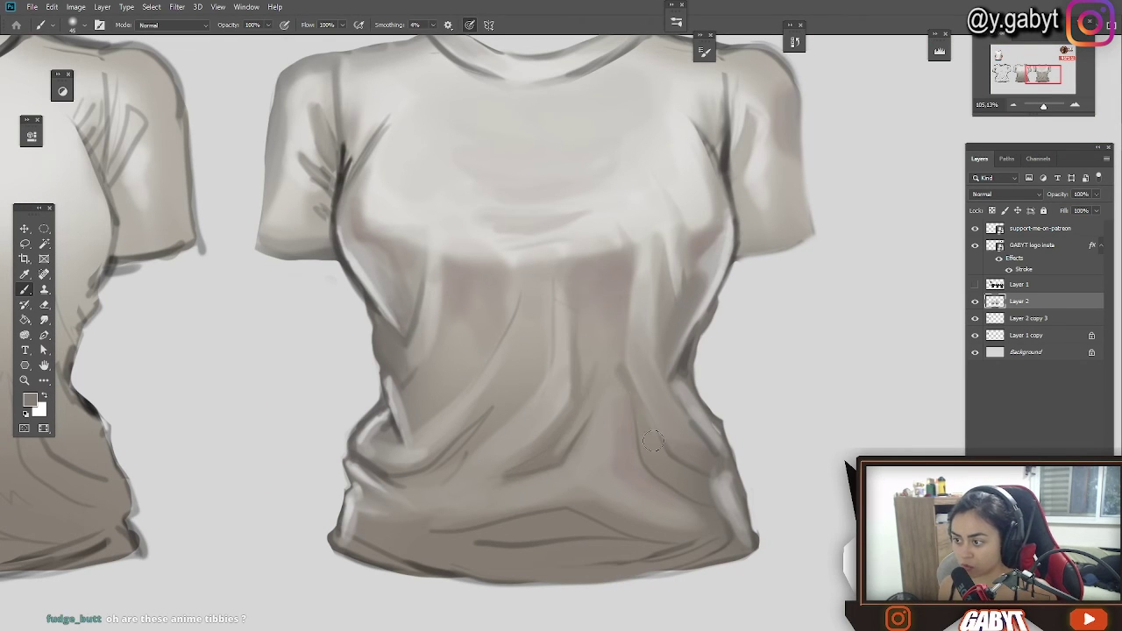
# Step: Darken the right side just below the armpit with a grey sampled from the shirt's left edge
pyautogui.keyDown('alt'); pyautogui.click(380, 312); pyautogui.keyUp('alt')
pyautogui.moveTo(674, 287); pyautogui.dragTo(688, 381)
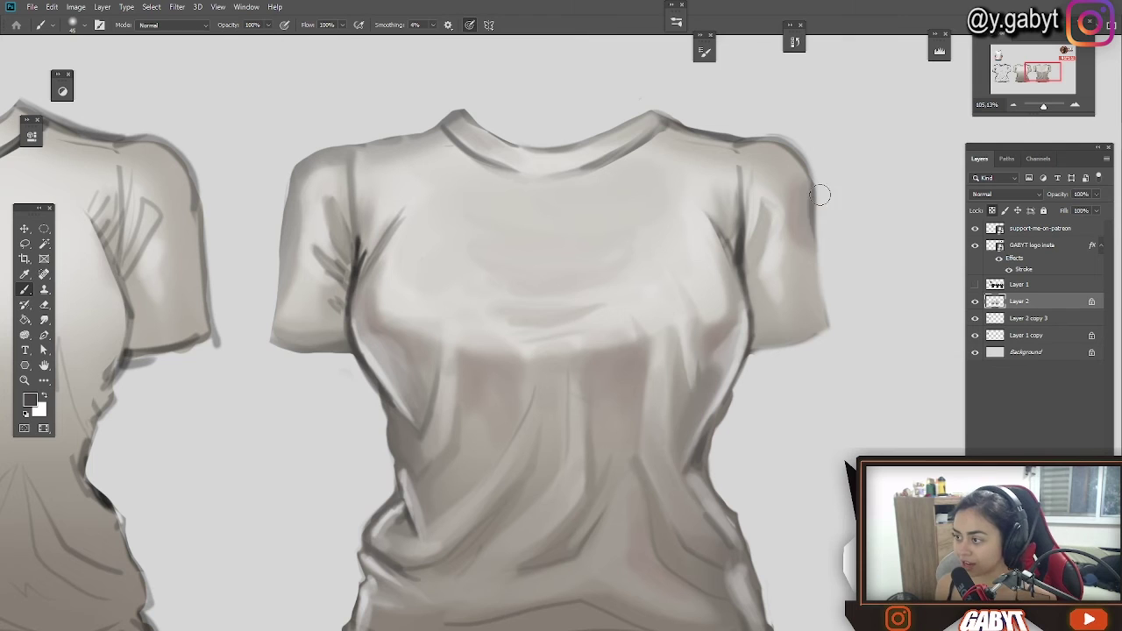
pyautogui.moveTo(744, 348); pyautogui.dragTo(736, 366)
pyautogui.moveTo(735, 341); pyautogui.dragTo(726, 408)
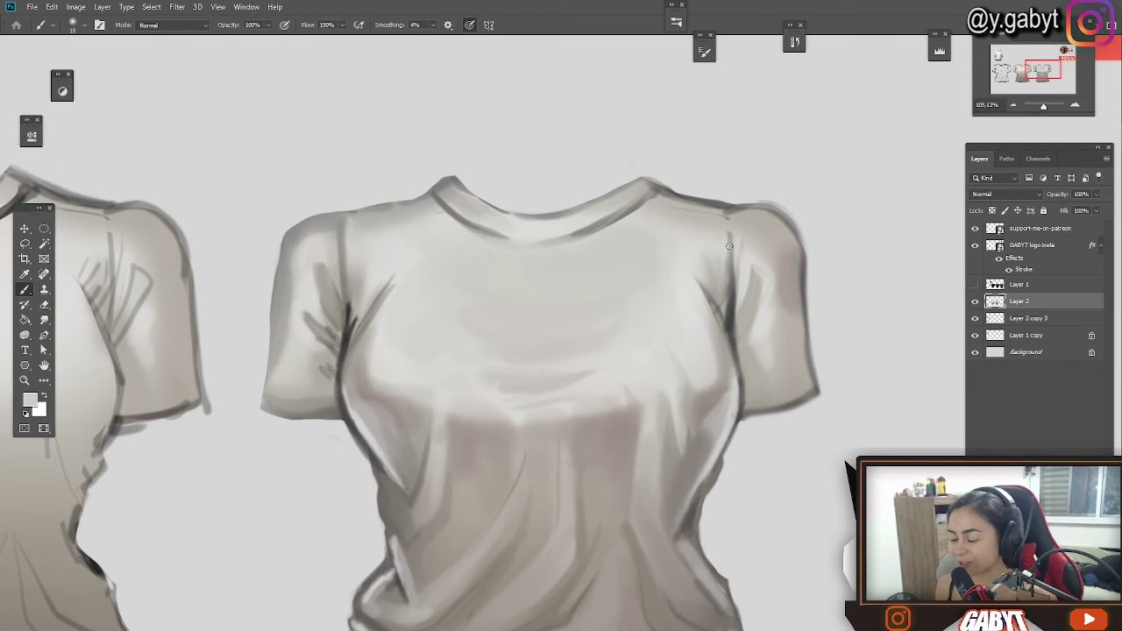
# Step: Refine the armhole folds on the right sleeve and the left sleeve with greys sampled nearby
pyautogui.keyDown('alt'); pyautogui.click(715, 327); pyautogui.keyUp('alt')
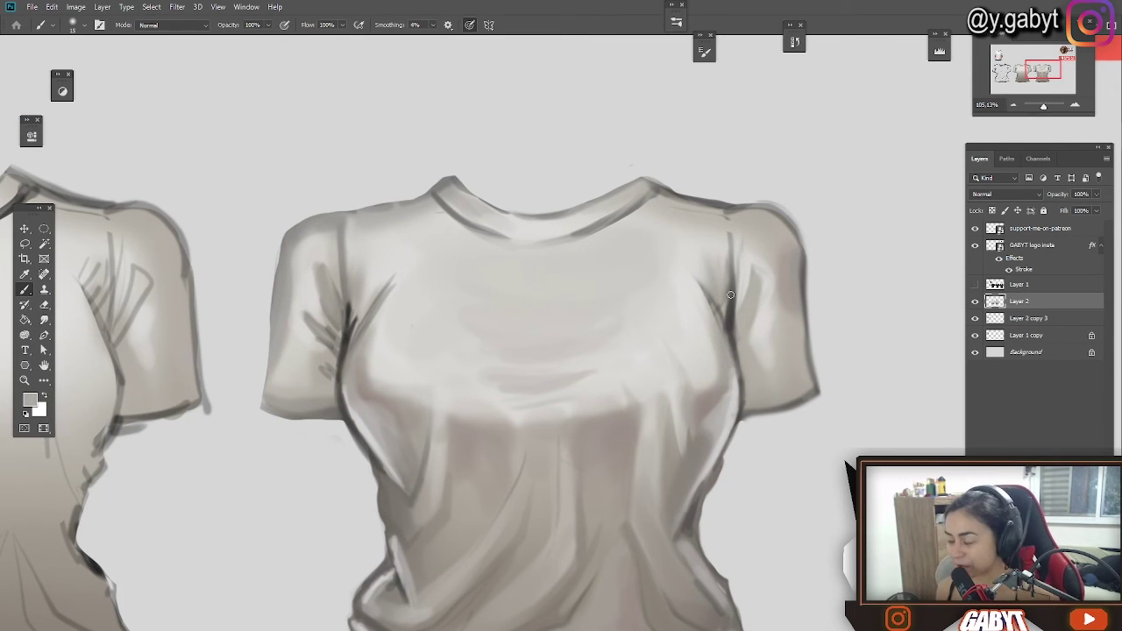
pyautogui.moveTo(723, 299); pyautogui.dragTo(729, 325)
pyautogui.keyDown('alt'); pyautogui.click(733, 291); pyautogui.keyUp('alt')
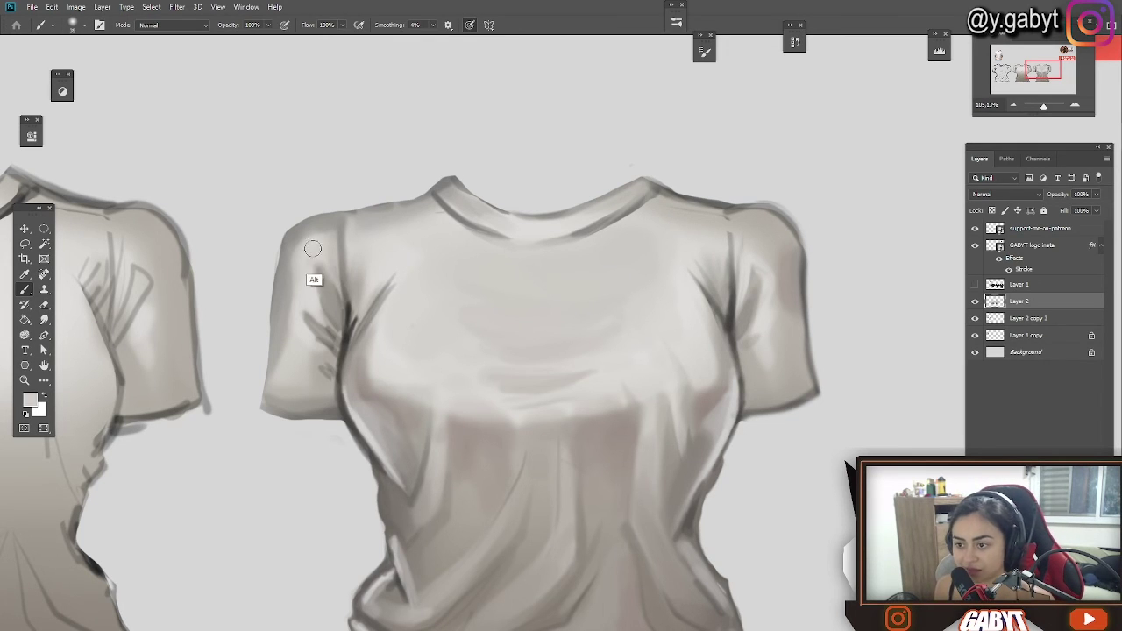
pyautogui.moveTo(314, 315); pyautogui.dragTo(336, 333)
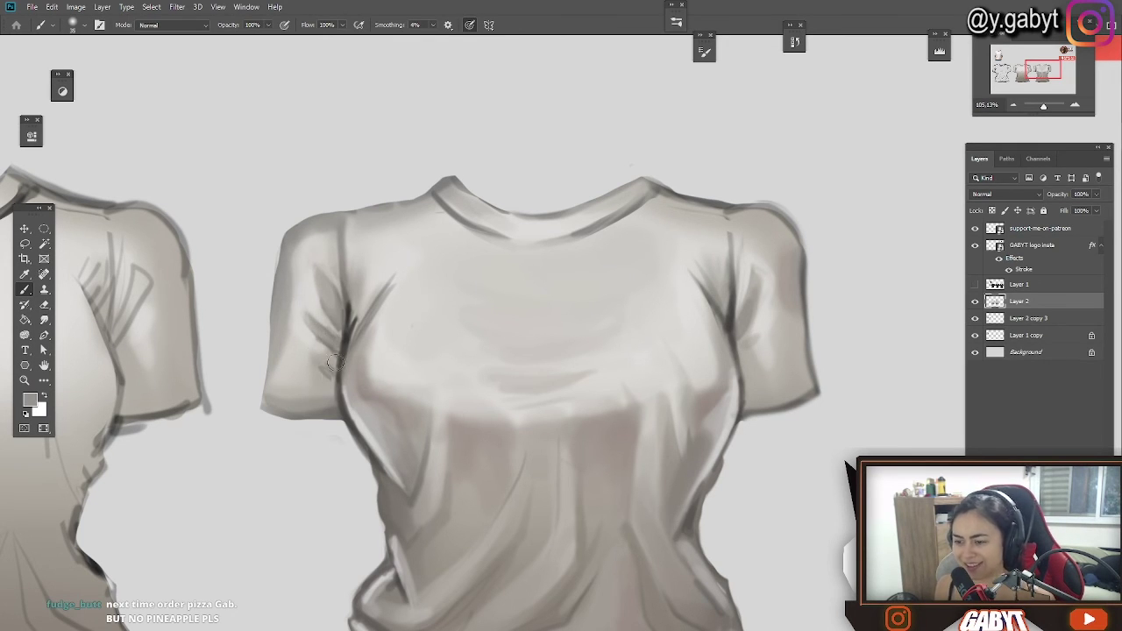
pyautogui.keyDown('alt'); pyautogui.click(308, 349); pyautogui.keyUp('alt')
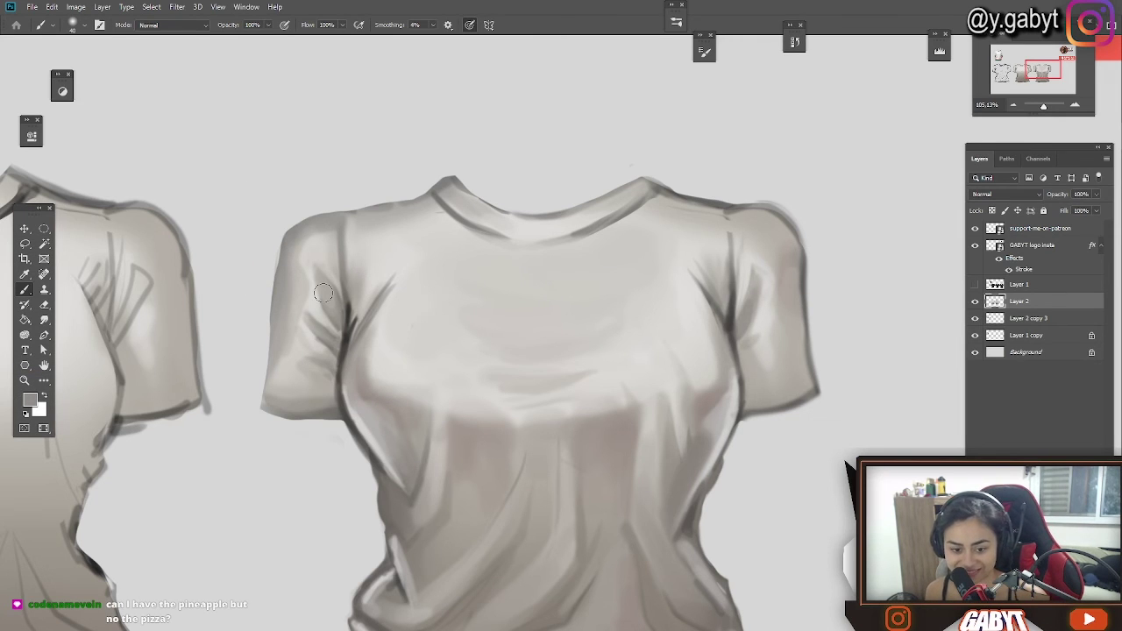
# Step: Shade the outer edge and cuff of the right sleeve with a dark grey sampled from the armhole
pyautogui.keyDown('alt'); pyautogui.click(728, 346); pyautogui.keyUp('alt')
pyautogui.moveTo(808, 351)
pyautogui.mouseDown()
pyautogui.moveTo(804, 286)
pyautogui.moveTo(742, 213)
pyautogui.mouseUp()
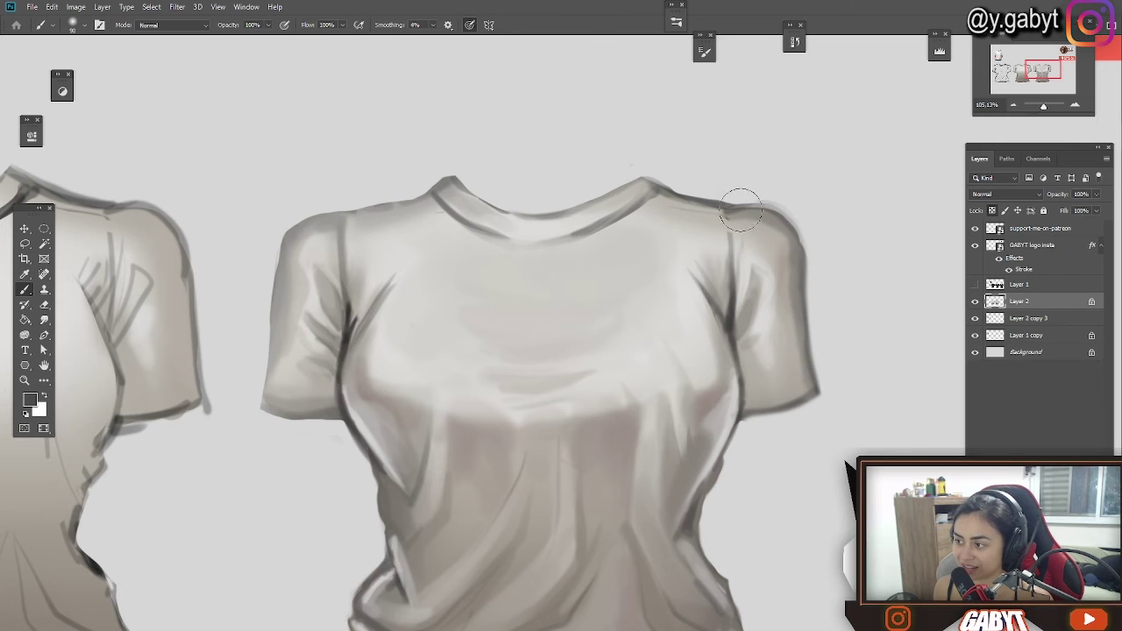
pyautogui.moveTo(805, 312)
pyautogui.mouseDown()
pyautogui.moveTo(800, 394)
pyautogui.moveTo(758, 403)
pyautogui.mouseUp()
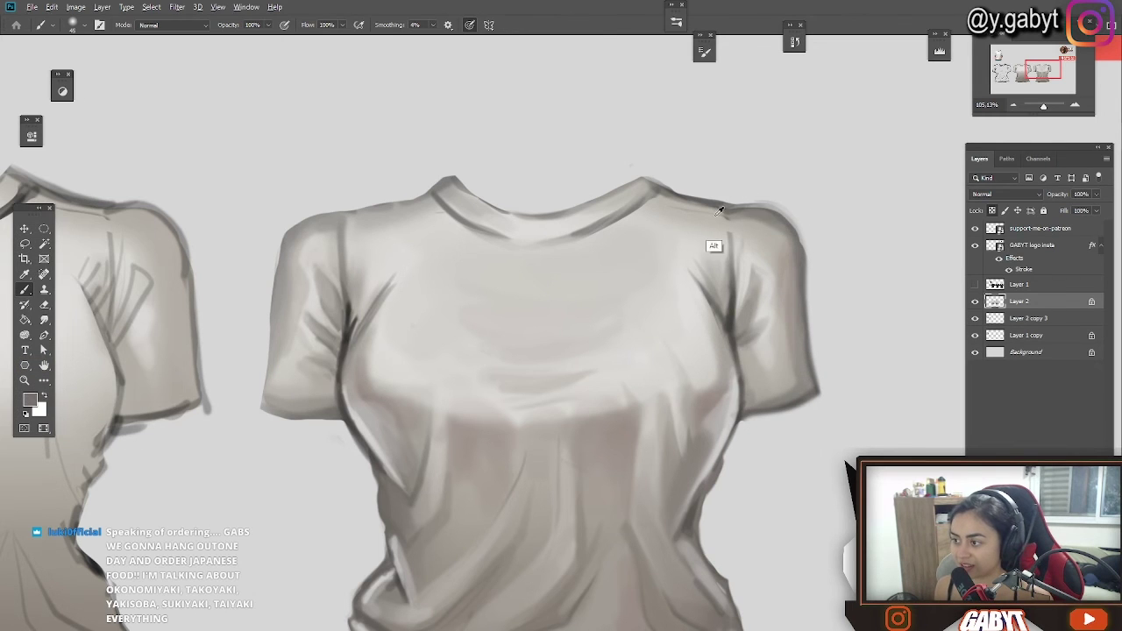
# Step: Paint soft folds across both shoulders beside the collar with grey sampled from the right sleeve
pyautogui.keyDown('alt'); pyautogui.click(742, 242); pyautogui.keyUp('alt')
pyautogui.press(']')
pyautogui.moveTo(715, 213); pyautogui.dragTo(624, 207)
pyautogui.moveTo(456, 221); pyautogui.dragTo(363, 219)
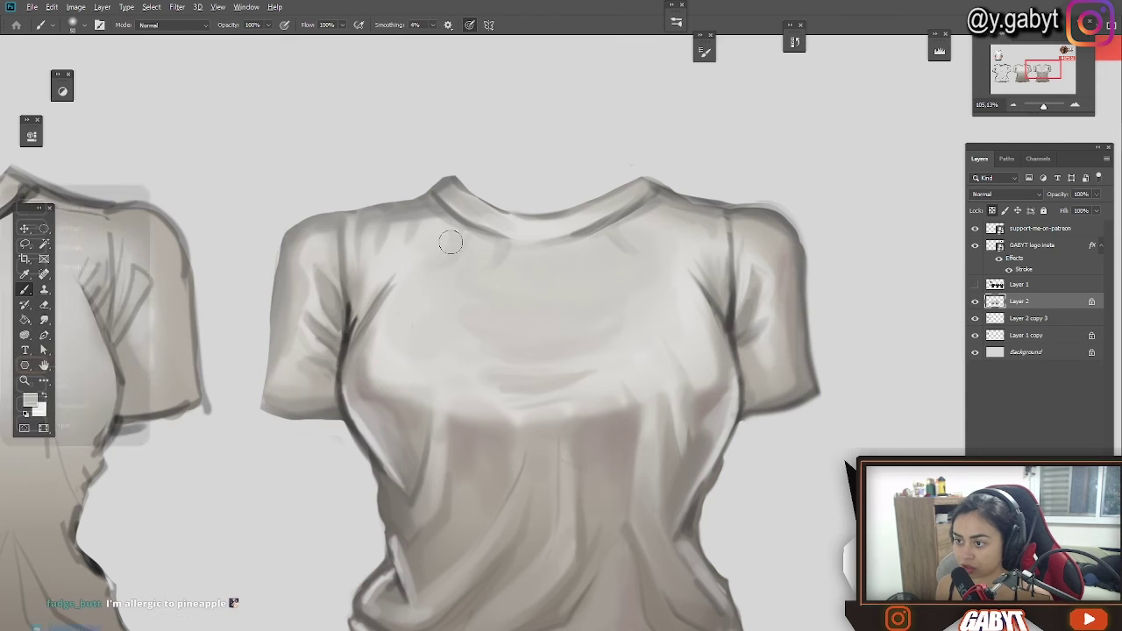
# Step: Blend the chest and the shadow beneath the bust with sampled greys and a larger brush
pyautogui.scroll(-10, 451, 243)
pyautogui.scroll(8, 477, 351)
pyautogui.keyDown('alt'); pyautogui.click(477, 438); pyautogui.keyUp('alt')
pyautogui.press(']')
pyautogui.press(']')
pyautogui.press(']')
pyautogui.press(']')
pyautogui.press(']')
pyautogui.press(']')
pyautogui.moveTo(638, 298); pyautogui.dragTo(610, 268)
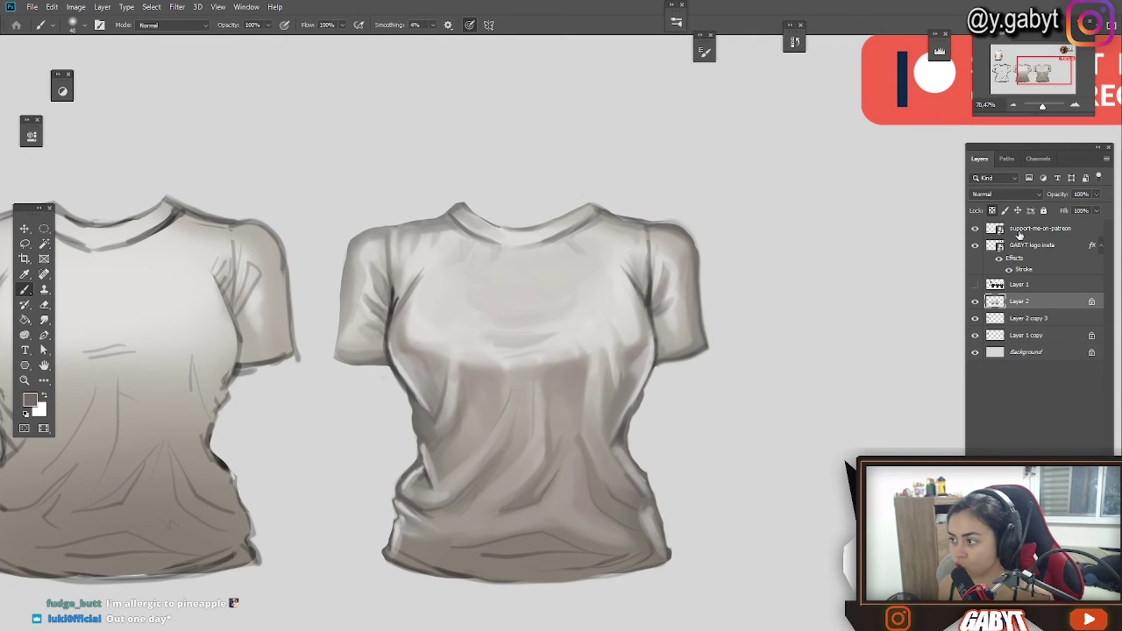
pyautogui.keyDown('alt'); pyautogui.click(556, 264); pyautogui.keyUp('alt')
pyautogui.moveTo(658, 302)
pyautogui.mouseDown()
pyautogui.moveTo(555, 265)
pyautogui.moveTo(552, 306)
pyautogui.mouseUp()
pyautogui.moveTo(560, 350); pyautogui.dragTo(659, 333)
# Step: Duplicate the shaded shirt beside the original on its own layer, with transparent pixels locked and a very large brush ready
pyautogui.moveTo(898, 316); pyautogui.dragTo(841, 353)
pyautogui.click(991, 211)
pyautogui.press(']')
pyautogui.press(']')
pyautogui.press(']')
pyautogui.press(']')
pyautogui.press(']')
pyautogui.press(']')
pyautogui.press(']')
pyautogui.press(']')
pyautogui.press(']')
pyautogui.press(']')
pyautogui.press('l')
pyautogui.moveTo(708, 400); pyautogui.dragTo(704, 533)
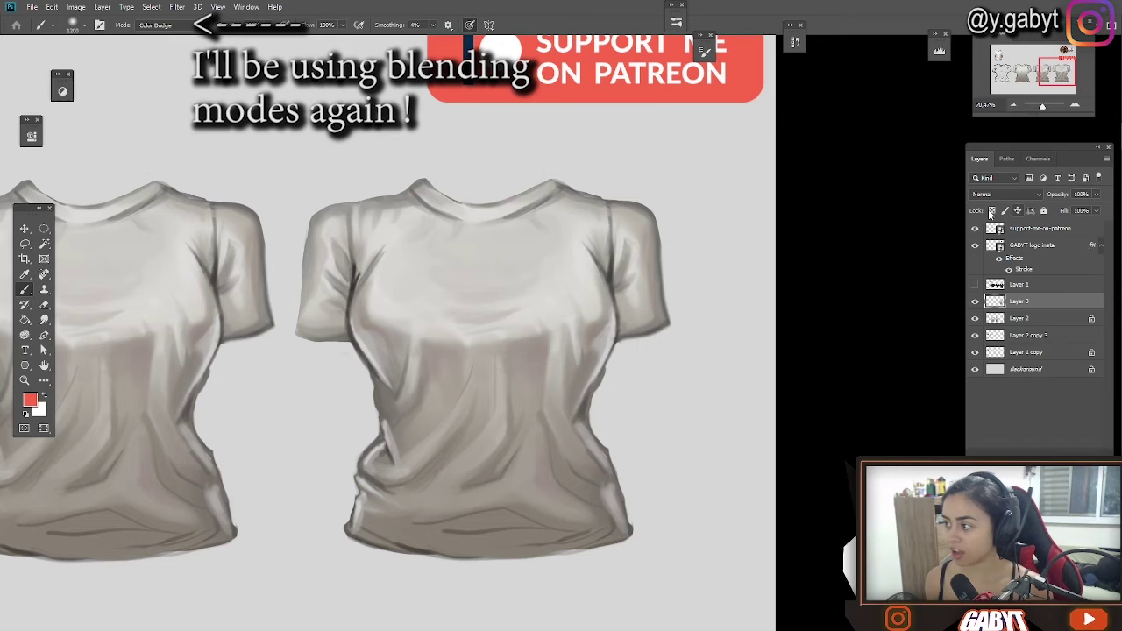
# Step: Set the brush mode to Soft Light, undo a trial orange tint on the duplicate shirt, and choose a red-orange foreground colour
pyautogui.click(156, 25)
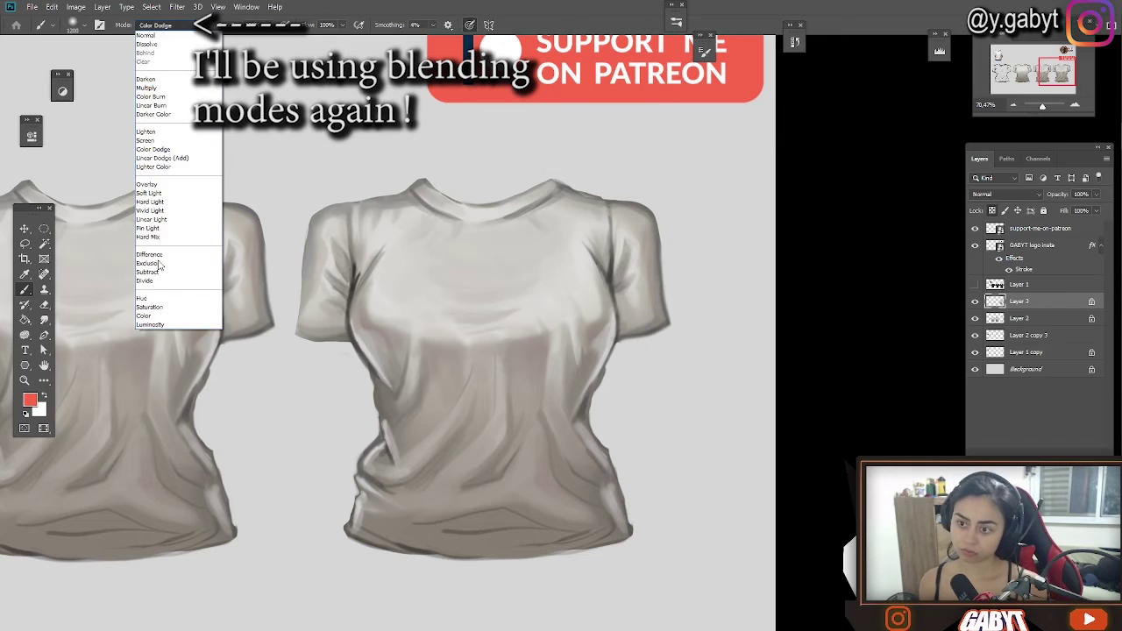
pyautogui.click(149, 193)
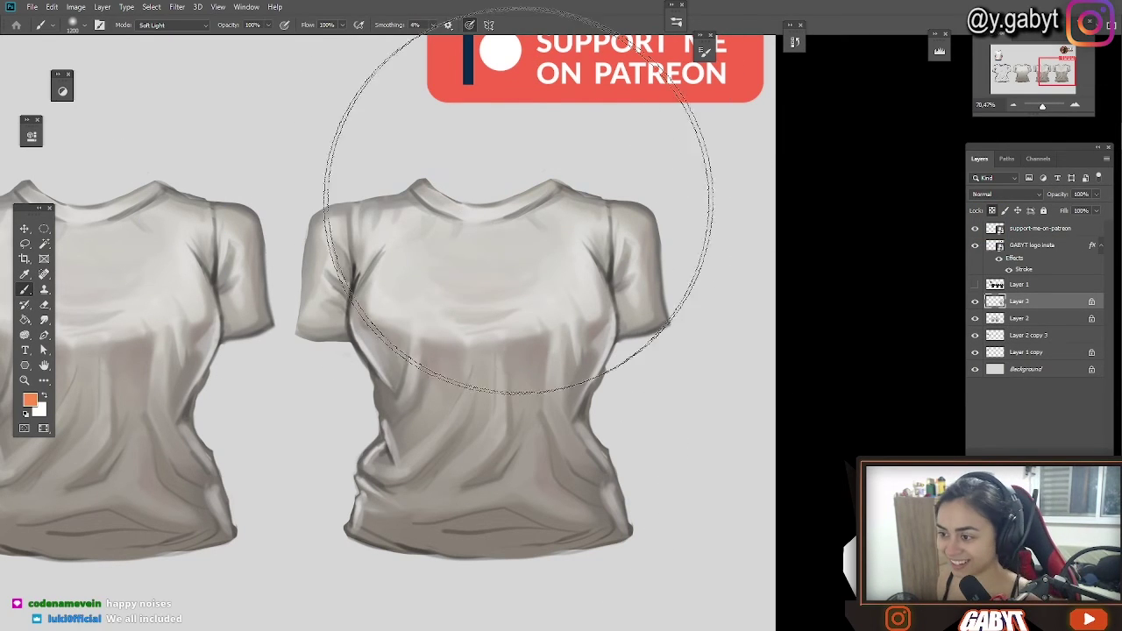
pyautogui.moveTo(519, 202); pyautogui.dragTo(526, 429)
pyautogui.hotkey('ctrl', 'z')
pyautogui.click(31, 399)
pyautogui.click(959, 335)
pyautogui.click(1064, 186)
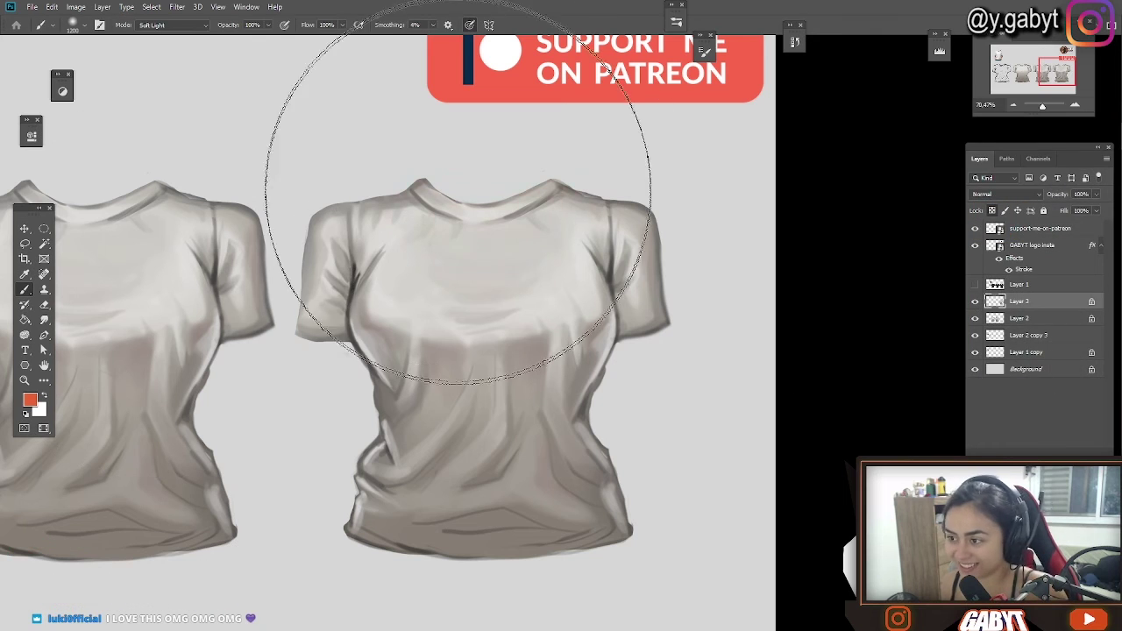
# Step: Try a different foreground hue across the duplicate shirt's lower torso, and undo the stroke
pyautogui.click(30, 399)
pyautogui.click(959, 302)
pyautogui.click(1064, 186)
pyautogui.moveTo(526, 508); pyautogui.dragTo(381, 462)
pyautogui.hotkey('ctrl', 'z')
# Step: Tint the duplicate shirt's neckline and upper chest with a soft red, and choose a foreground red of RGB 227, 100, 86
pyautogui.click(31, 400)
pyautogui.click(959, 334)
pyautogui.click(1064, 186)
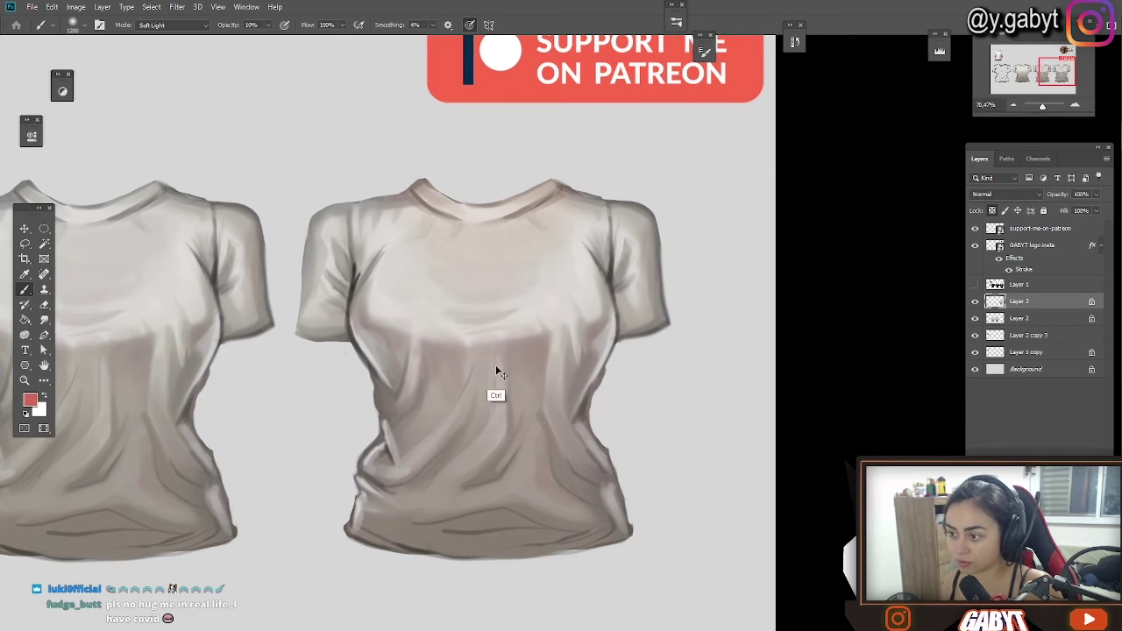
pyautogui.click(31, 402)
pyautogui.click(890, 208)
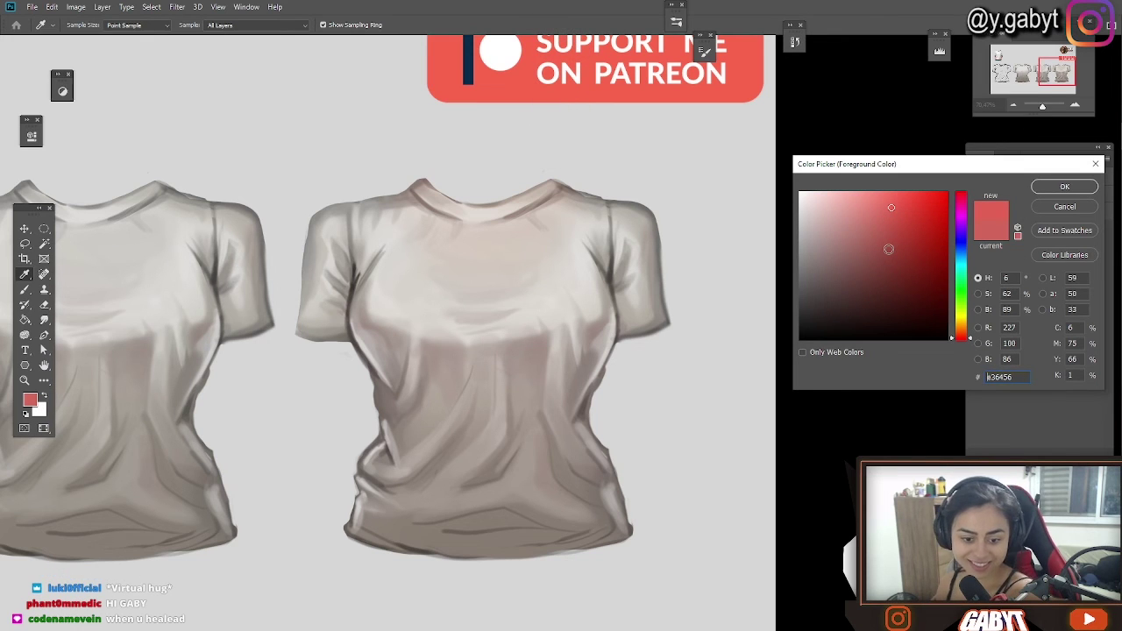
# Step: Choose a golden yellow foreground colour and tint both sides of the duplicate shirt's bust in Soft Light mode
pyautogui.moveTo(894, 164); pyautogui.dragTo(790, 154)
pyautogui.click(856, 314)
pyautogui.click(959, 176)
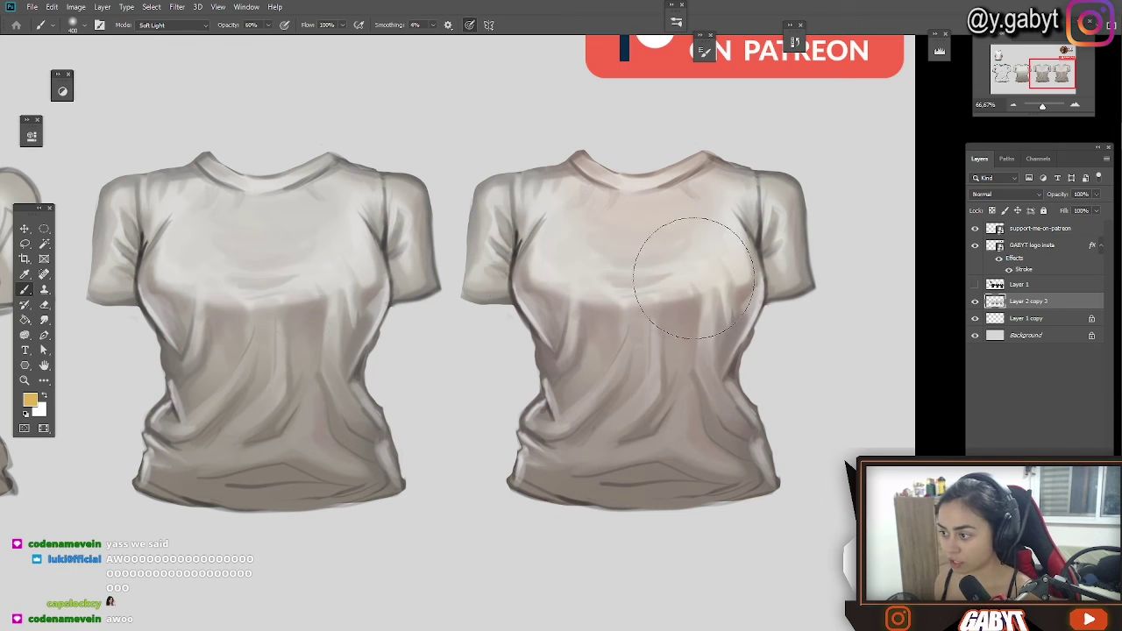
pyautogui.moveTo(561, 258); pyautogui.dragTo(518, 234)
pyautogui.moveTo(733, 267); pyautogui.dragTo(726, 231)
# Step: Choose a red-orange and tint the shadow beneath the bust with a smaller brush, extending the warm tints to the right shoulder
pyautogui.click(30, 399)
pyautogui.click(855, 325)
pyautogui.click(960, 176)
pyautogui.press('[')
pyautogui.press('[')
pyautogui.press('[')
pyautogui.press('[')
pyautogui.moveTo(523, 304); pyautogui.dragTo(738, 301)
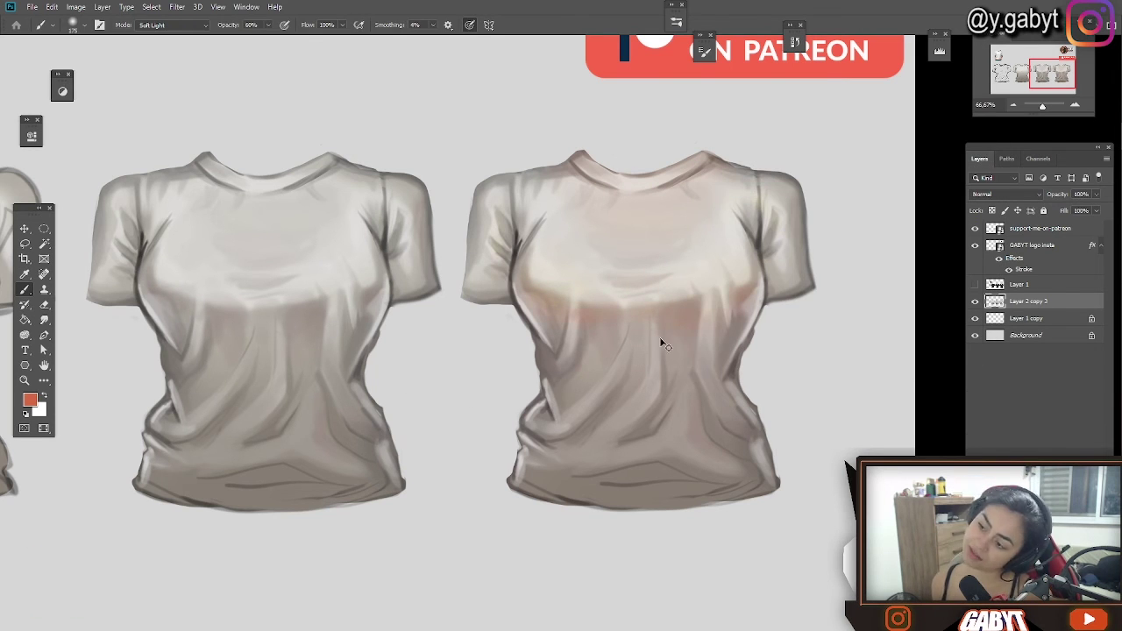
pyautogui.moveTo(700, 190)
pyautogui.mouseDown()
pyautogui.moveTo(806, 250)
pyautogui.moveTo(772, 272)
pyautogui.mouseUp()
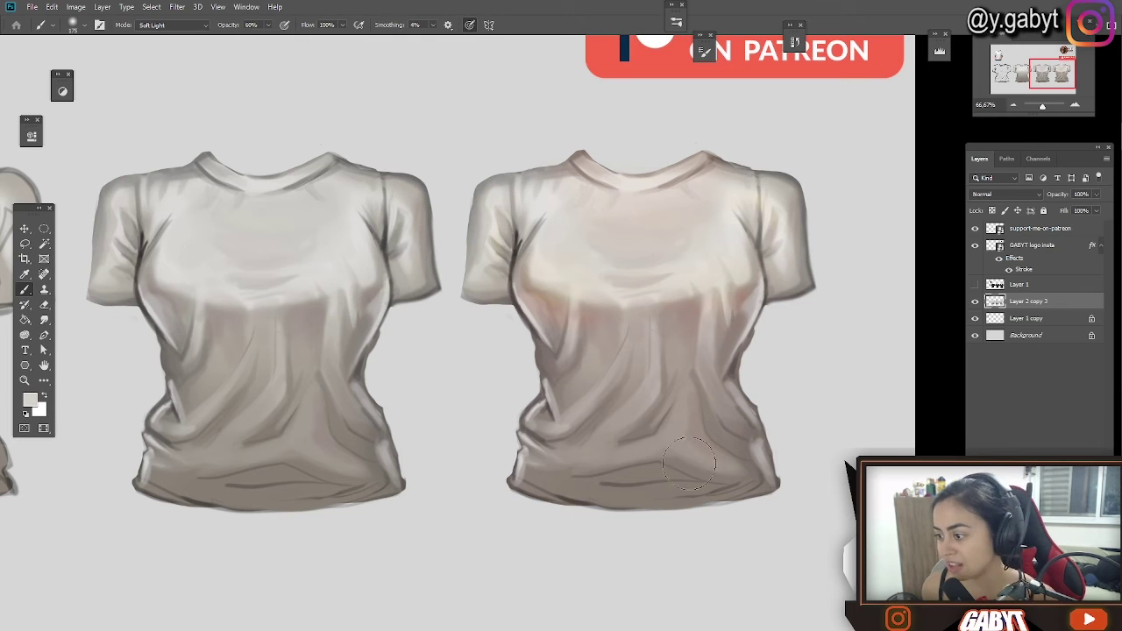
# Step: Lock the layer's transparent pixels, sample a dark brown from the duplicate shirt's hem, and deepen the folds above the hem in Normal mode
pyautogui.keyDown('alt'); pyautogui.click(575, 502); pyautogui.keyUp('alt')
pyautogui.press(']')
pyautogui.press(']')
pyautogui.press(']')
pyautogui.press(']')
pyautogui.press(']')
pyautogui.press(']')
pyautogui.press(']')
pyautogui.click(991, 210)
pyautogui.press('[')
pyautogui.press('[')
pyautogui.press('[')
pyautogui.press('[')
pyautogui.press('[')
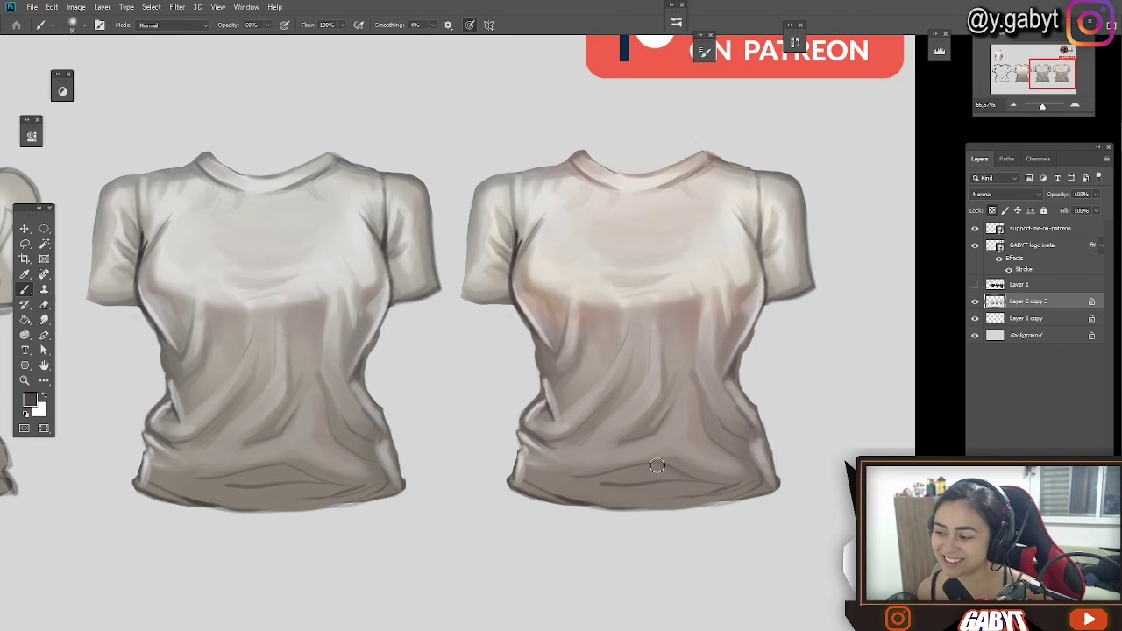
pyautogui.press('[')
pyautogui.press('[')
pyautogui.press('[')
pyautogui.press('[')
pyautogui.press('[')
pyautogui.press('[')
pyautogui.press('[')
pyautogui.press('[')
pyautogui.press('[')
pyautogui.press('[')
pyautogui.moveTo(653, 484); pyautogui.dragTo(688, 478)
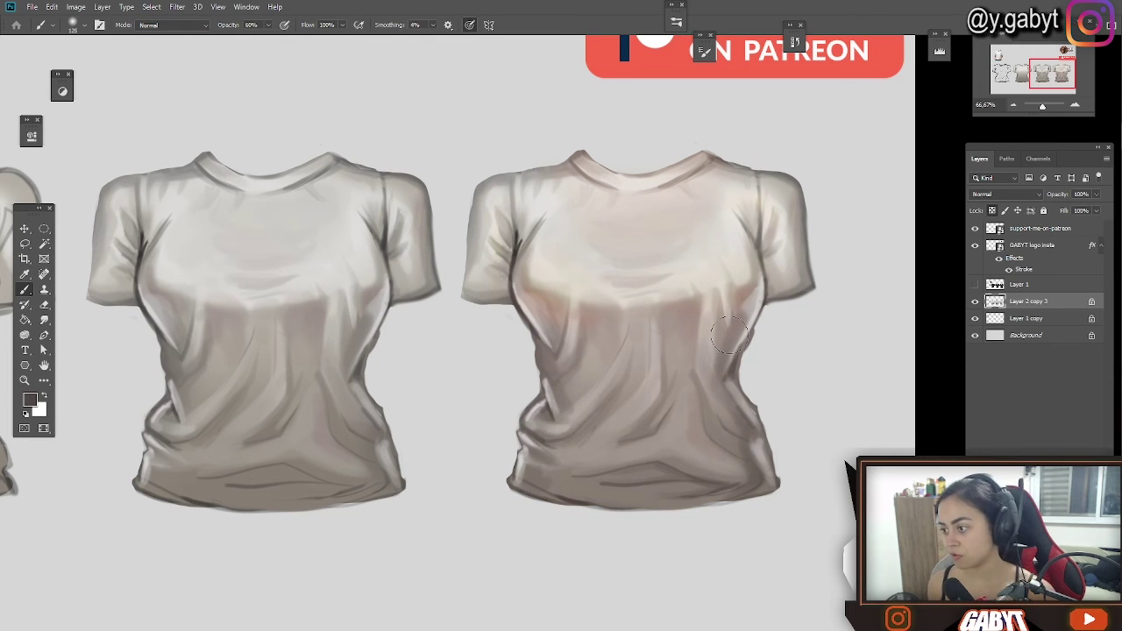
# Step: Set the brush to Screen mode, enlarge it considerably, and lighten the duplicate shirt's lower torso
pyautogui.moveTo(1044, 104); pyautogui.dragTo(1042, 104)
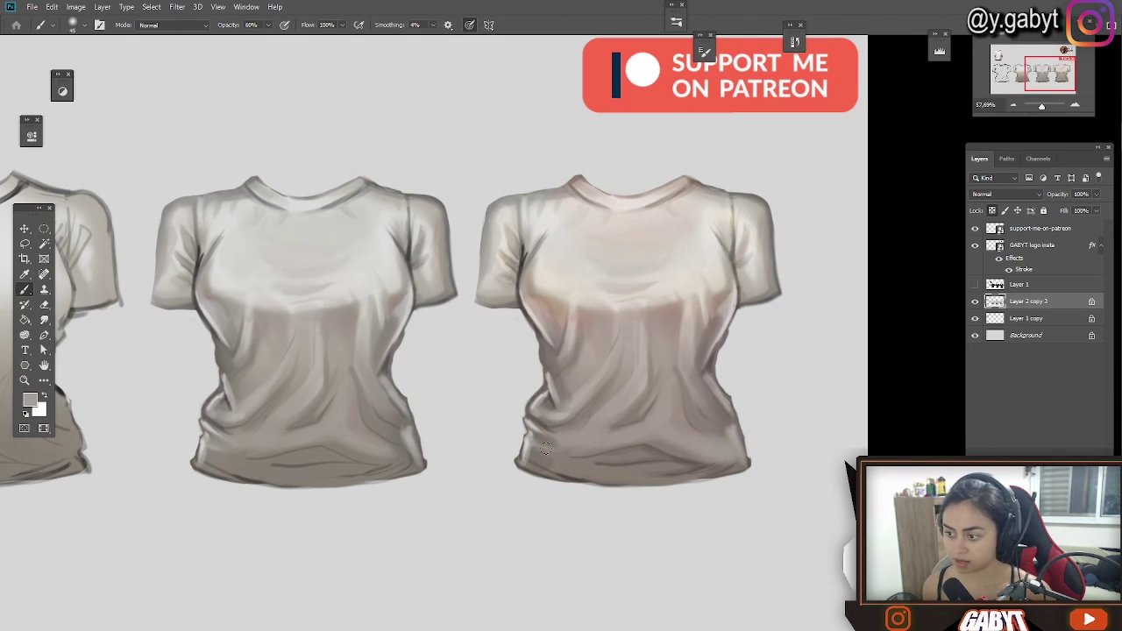
pyautogui.click(172, 25)
pyautogui.click(151, 140)
pyautogui.press(']')
pyautogui.press(']')
pyautogui.press(']')
pyautogui.press(']')
pyautogui.press(']')
pyautogui.press(']')
pyautogui.press(']')
pyautogui.press(']')
pyautogui.press(']')
pyautogui.press(']')
pyautogui.press(']')
pyautogui.moveTo(631, 438); pyautogui.dragTo(586, 436)
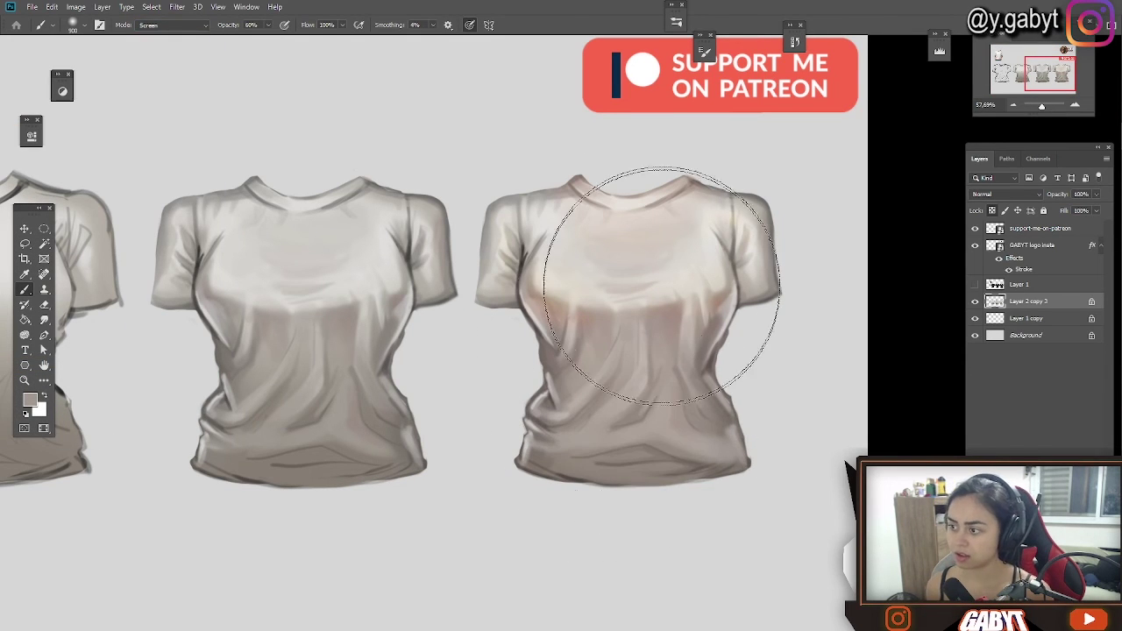
# Step: Sample the red of the Patreon banner, set the brush opacity to 20%, and glaze a soft glow over the duplicate shirt's chest
pyautogui.keyDown('alt'); pyautogui.click(644, 101); pyautogui.keyUp('alt')
pyautogui.press('2')
pyautogui.moveTo(644, 257); pyautogui.dragTo(590, 243)
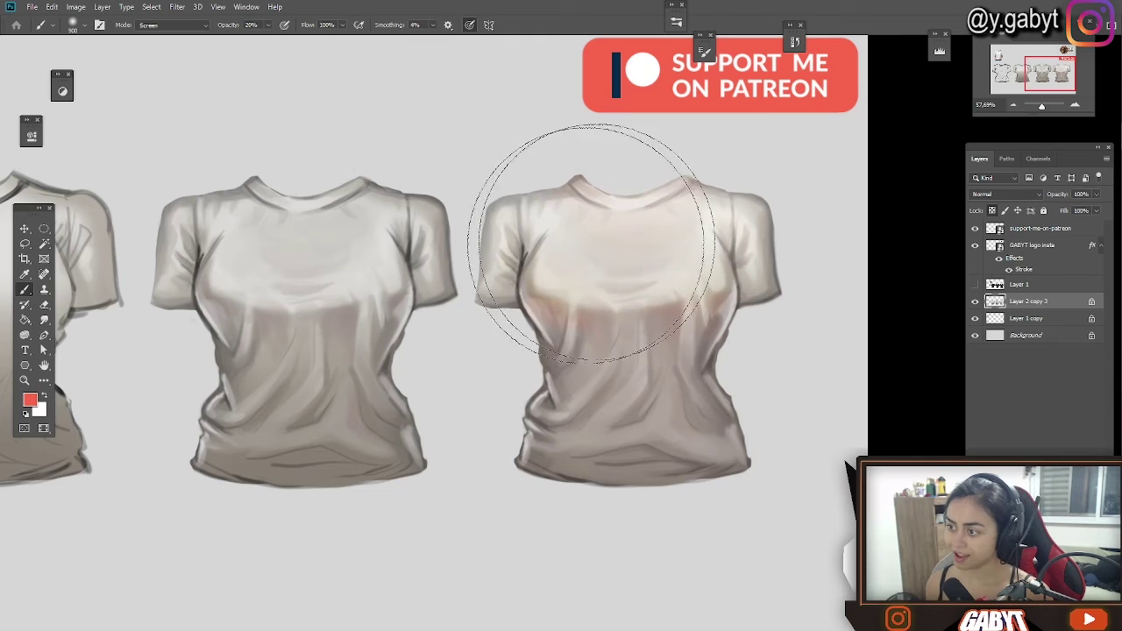
pyautogui.moveTo(1042, 107); pyautogui.dragTo(1042, 106)
pyautogui.moveTo(588, 300); pyautogui.dragTo(593, 269)
pyautogui.moveTo(1042, 106); pyautogui.dragTo(1042, 106)
# Step: Compare the painting with and without Layer 2 copy 3 and Layer 1 by toggling their visibility
pyautogui.press('o')
pyautogui.click(975, 300)
pyautogui.click(975, 284)
pyautogui.click(975, 284)
pyautogui.click(975, 302)
# Step: Unlock the layer's transparent pixels and smudge the duplicate shirt's left waist outline, undoing the stroke along the right waist
pyautogui.click(991, 210)
pyautogui.press('e')
pyautogui.press('r')
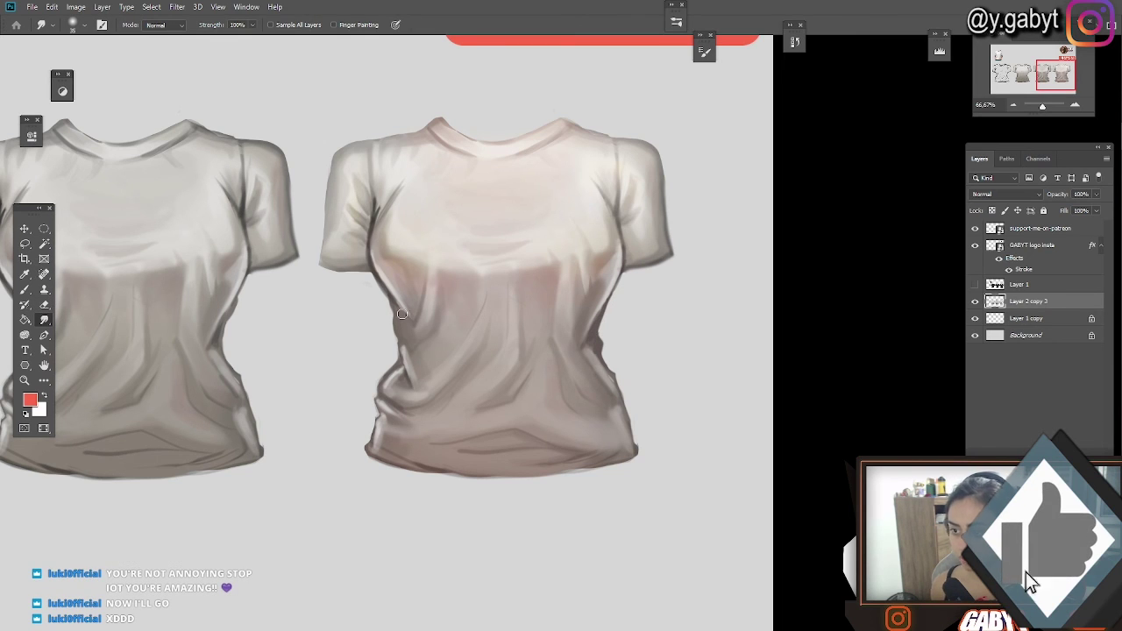
pyautogui.scroll(2, 384, 289)
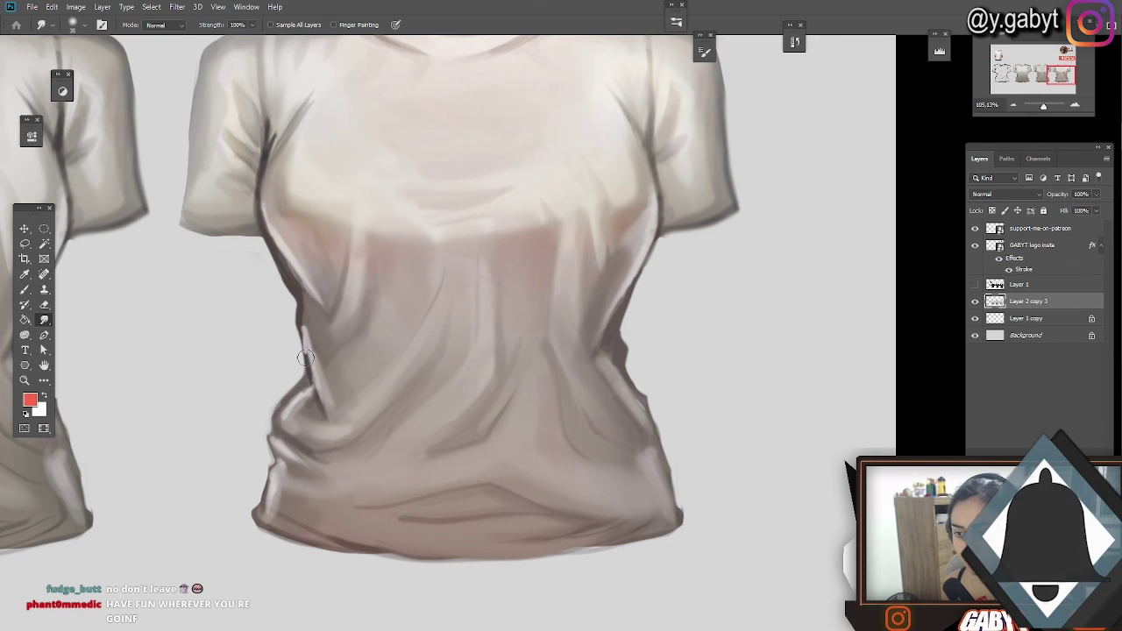
pyautogui.moveTo(275, 445); pyautogui.dragTo(296, 460)
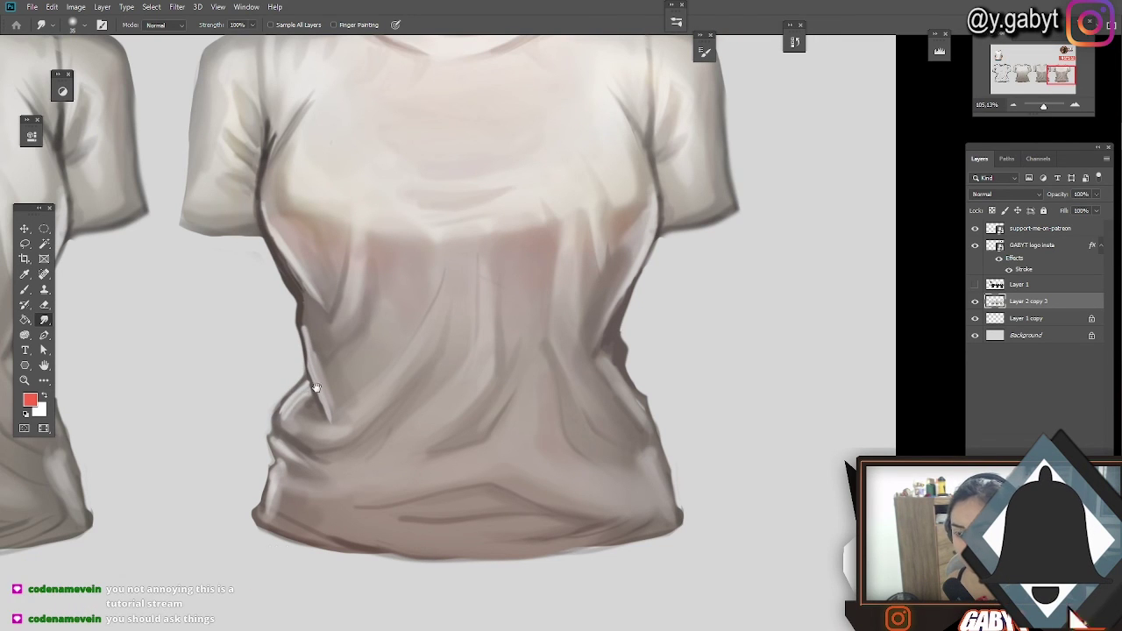
pyautogui.moveTo(313, 383); pyautogui.dragTo(244, 423)
pyautogui.moveTo(573, 301)
pyautogui.mouseDown()
pyautogui.moveTo(520, 401)
pyautogui.moveTo(543, 352)
pyautogui.mouseUp()
pyautogui.hotkey('ctrl', 'z')
pyautogui.click(1011, 106)
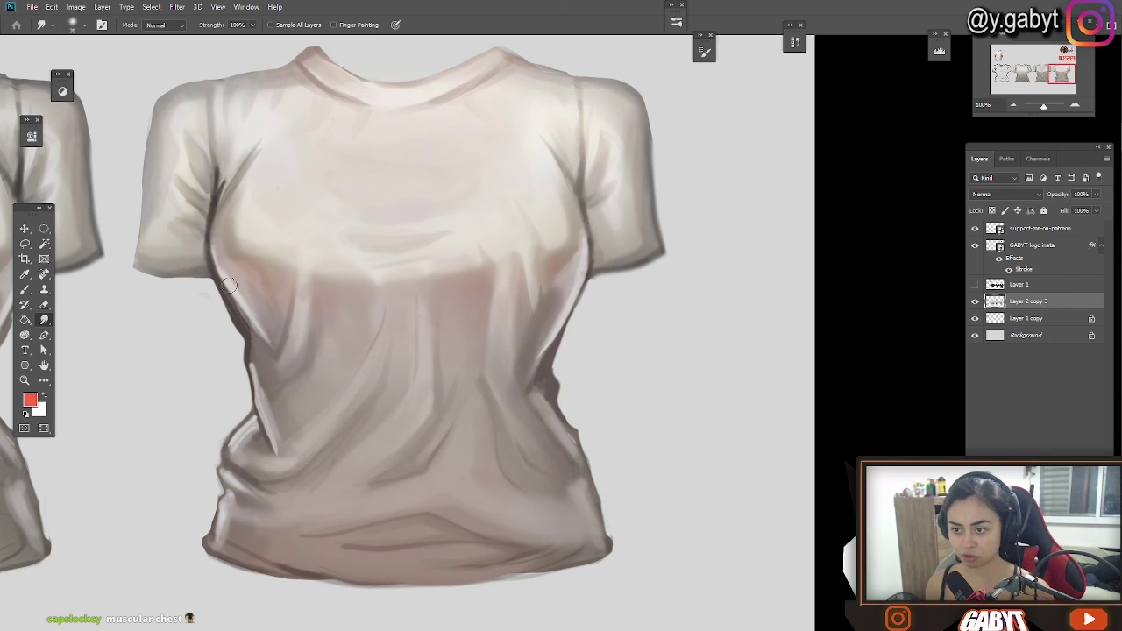
# Step: Undo the first smudge beneath the duplicate shirt's left sleeve and smooth that side outline down to the waist with a larger Smudge brush
pyautogui.moveTo(224, 278); pyautogui.dragTo(252, 330)
pyautogui.hotkey('ctrl', 'z')
pyautogui.scroll(4, 871, 175)
pyautogui.moveTo(71, 352); pyautogui.dragTo(336, 289)
pyautogui.press(']')
pyautogui.press(']')
pyautogui.moveTo(340, 230); pyautogui.dragTo(399, 318)
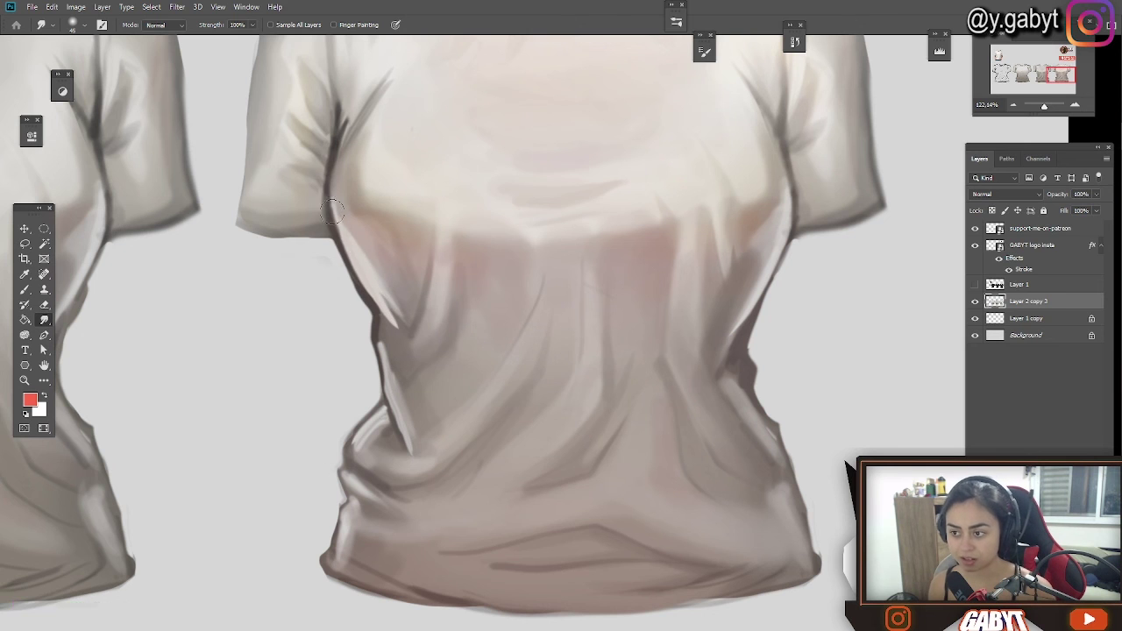
pyautogui.moveTo(326, 229); pyautogui.dragTo(377, 345)
pyautogui.moveTo(372, 348); pyautogui.dragTo(294, 334)
pyautogui.moveTo(354, 220); pyautogui.dragTo(283, 217)
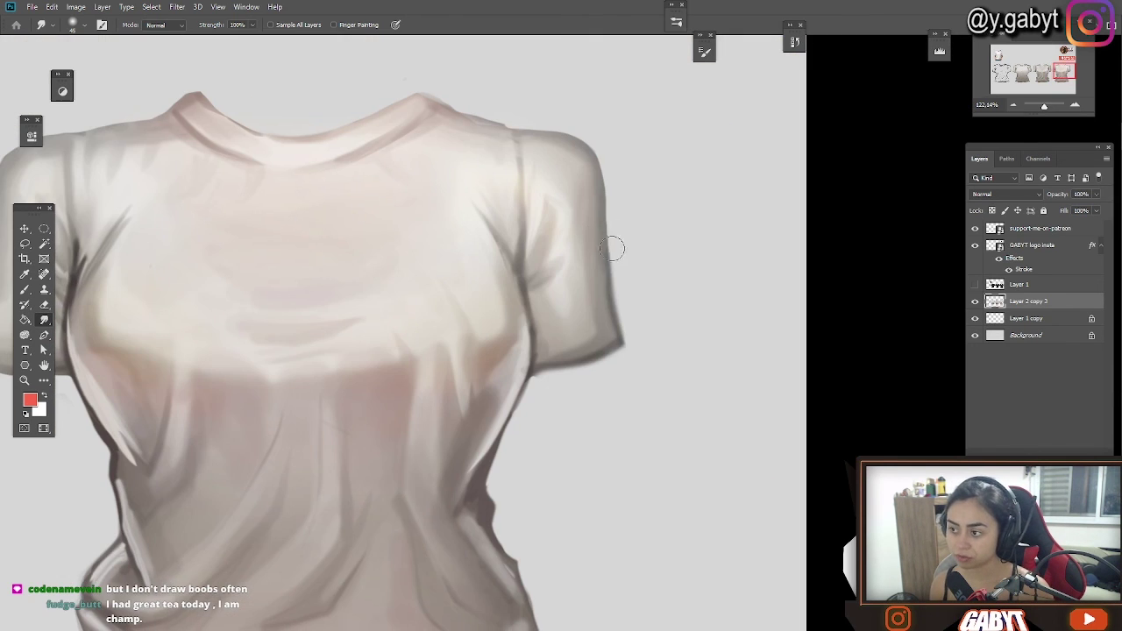
pyautogui.moveTo(561, 374); pyautogui.dragTo(438, 350)
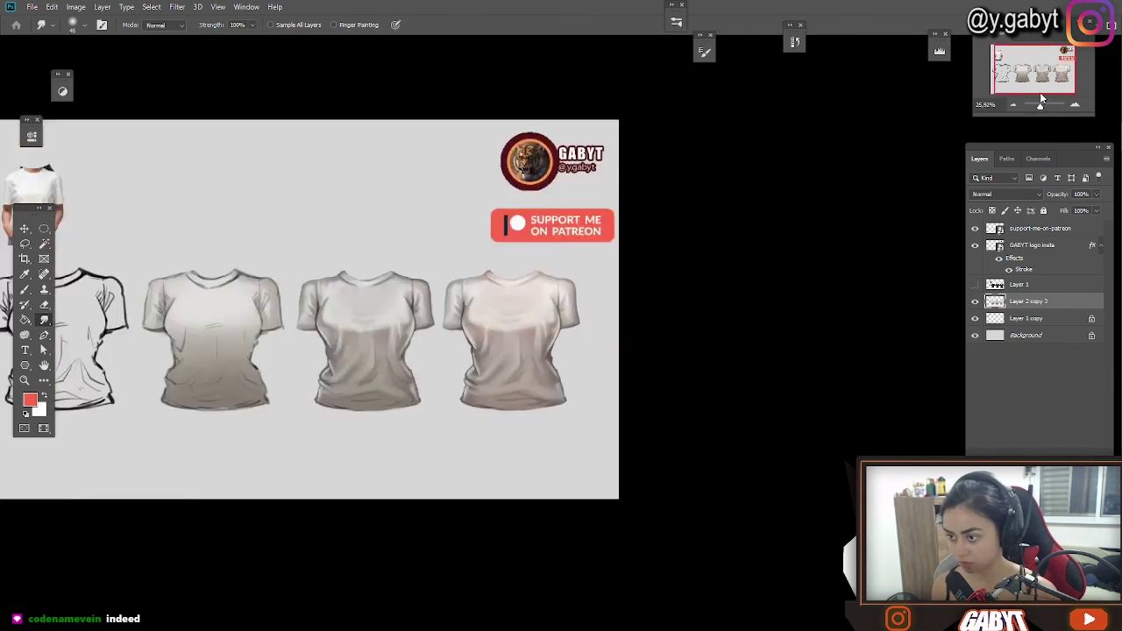
pyautogui.moveTo(407, 398); pyautogui.dragTo(453, 396)
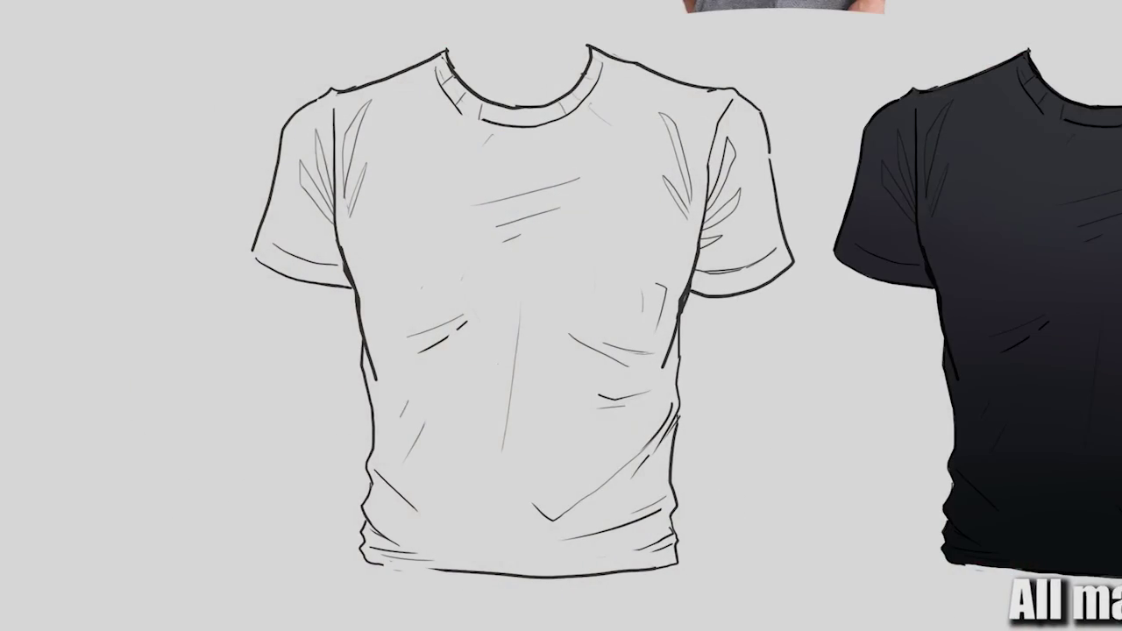